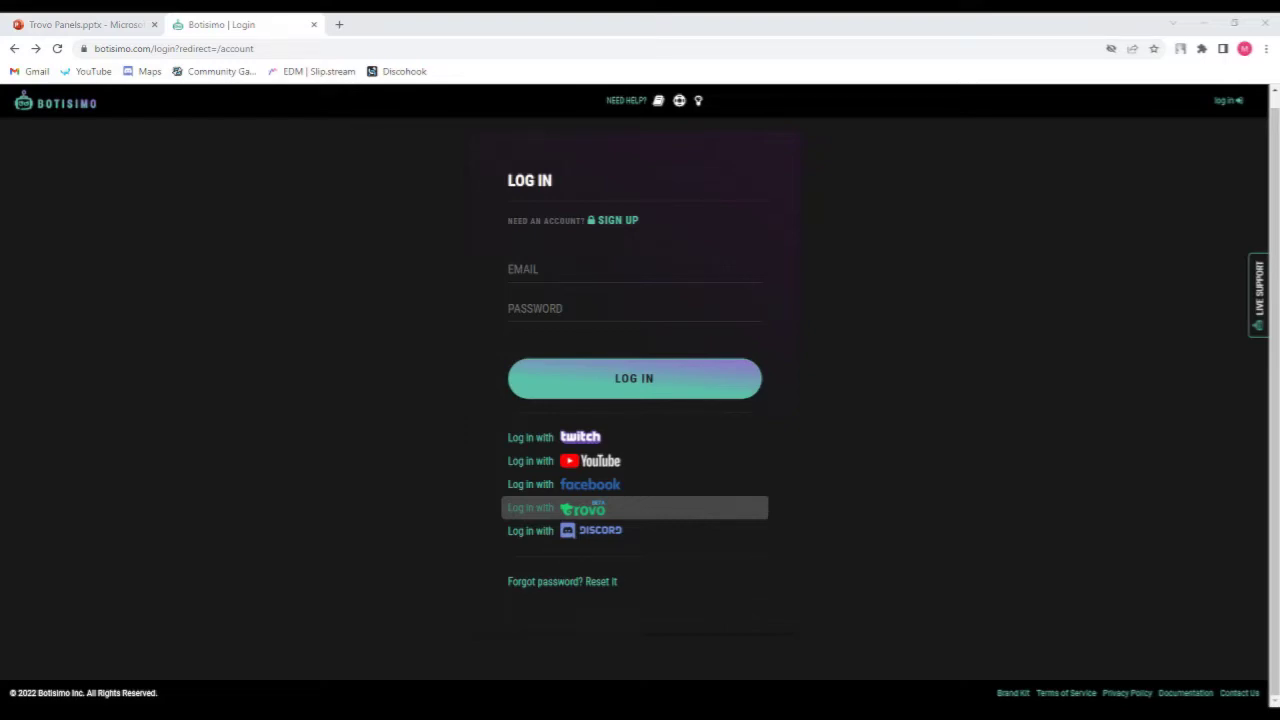
Start a Trovo login from the Botisimo login page and enter the account e-mail address.
left_click(563, 509)
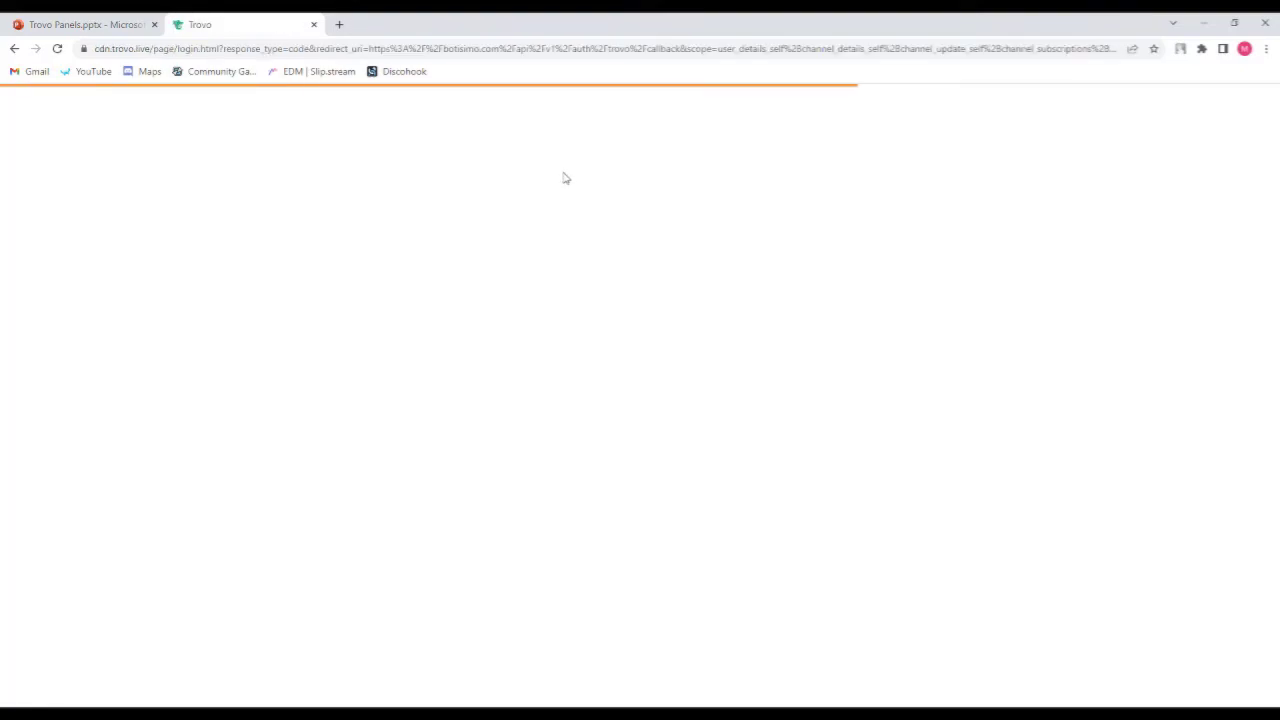
left_click(605, 369)
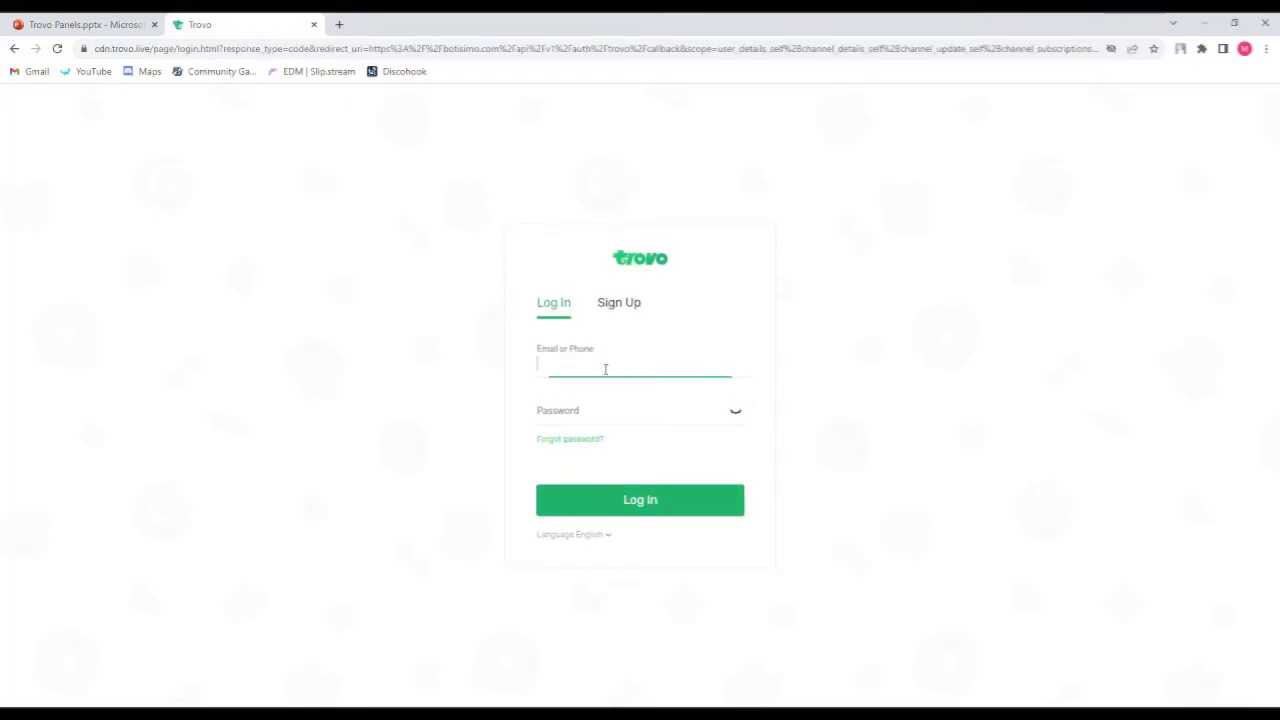
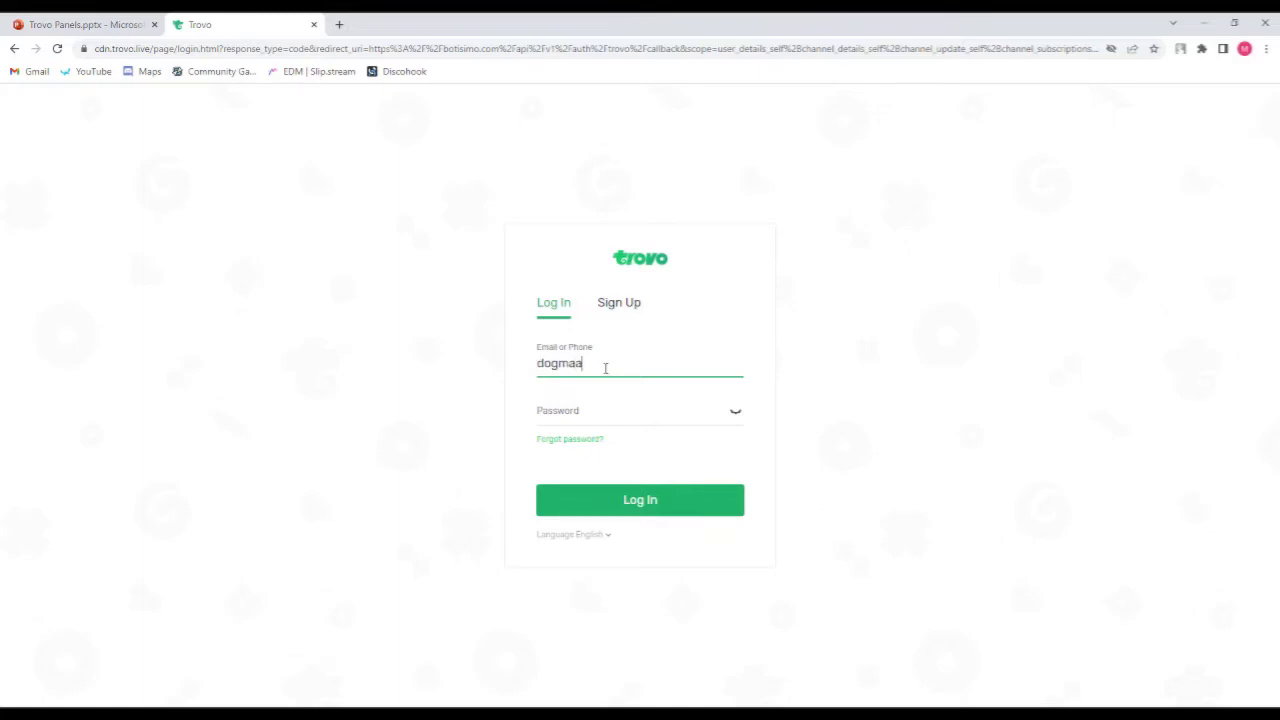
Enter the account password, correct the e-mail address and submit the Trovo login.
key("Tab")
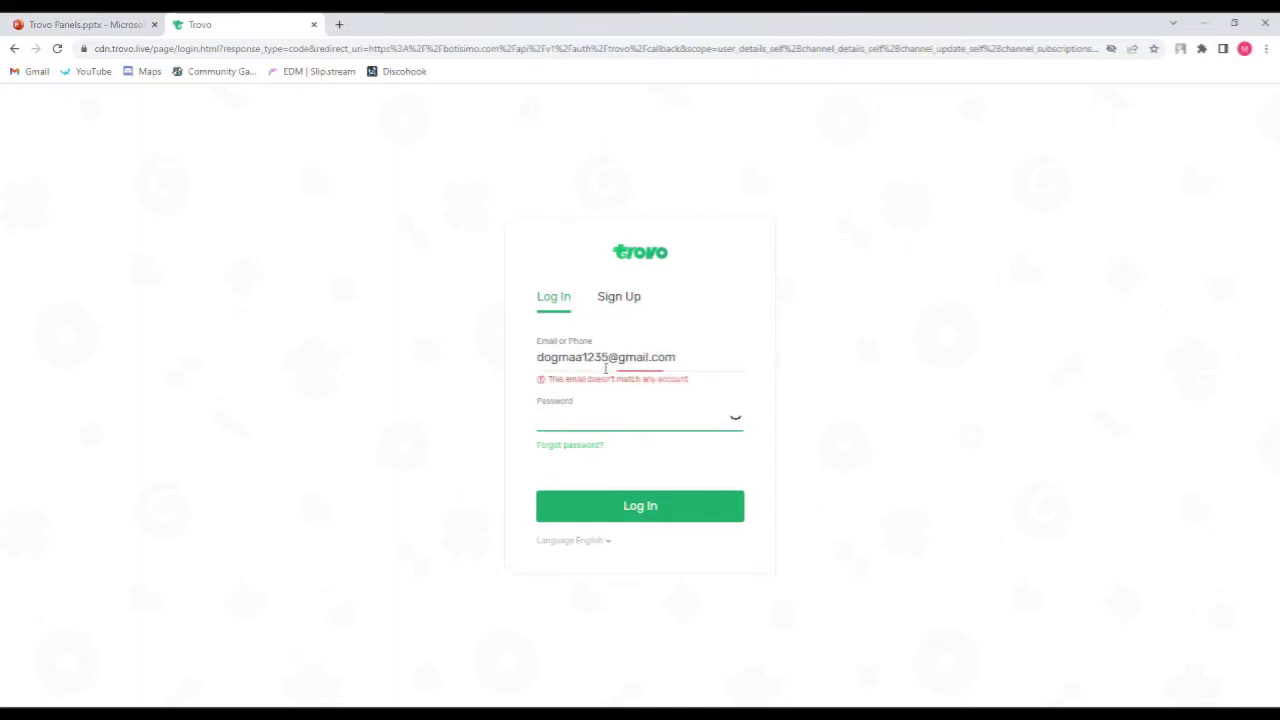
type("•••••••••••")
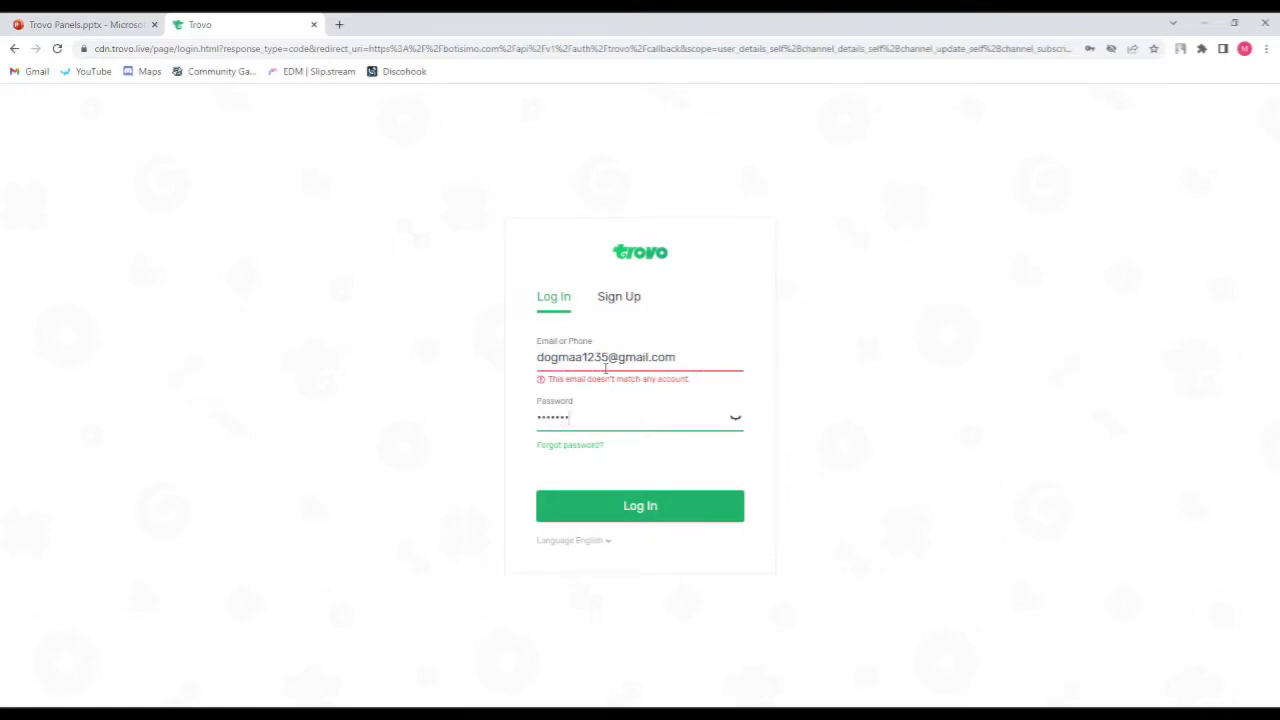
left_click(574, 364)
key("BackSpace")
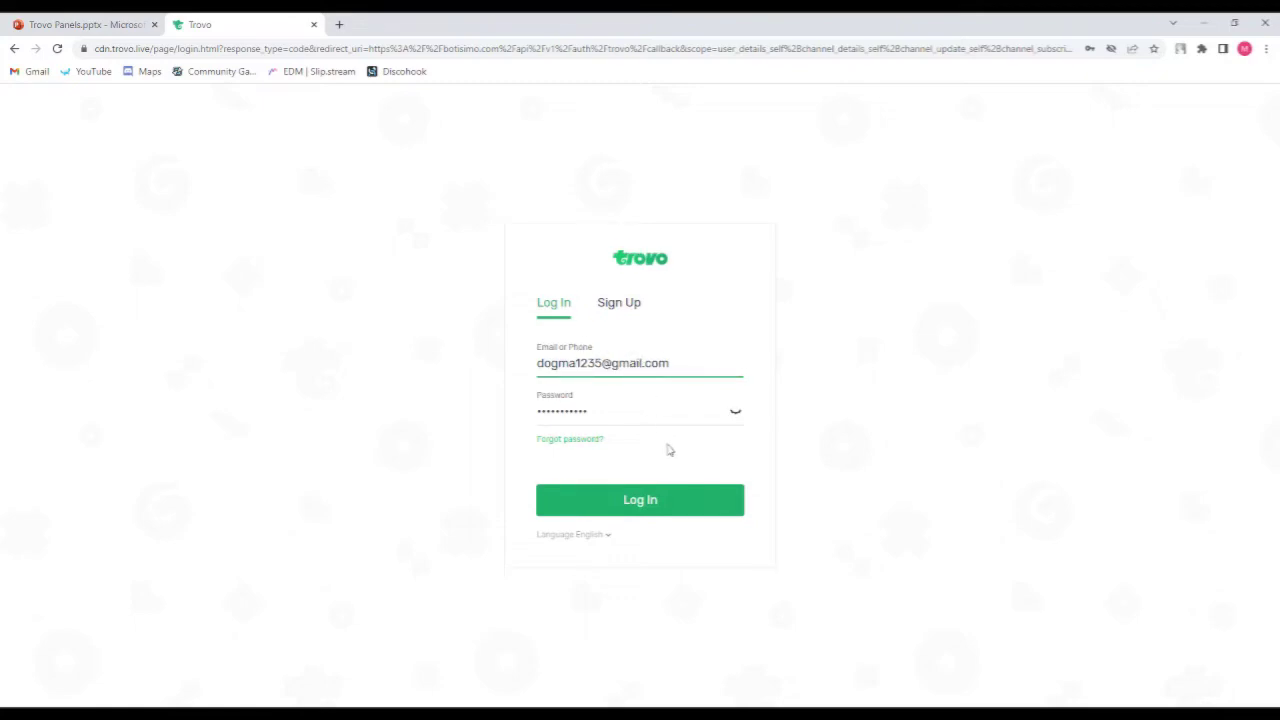
left_click(660, 496)
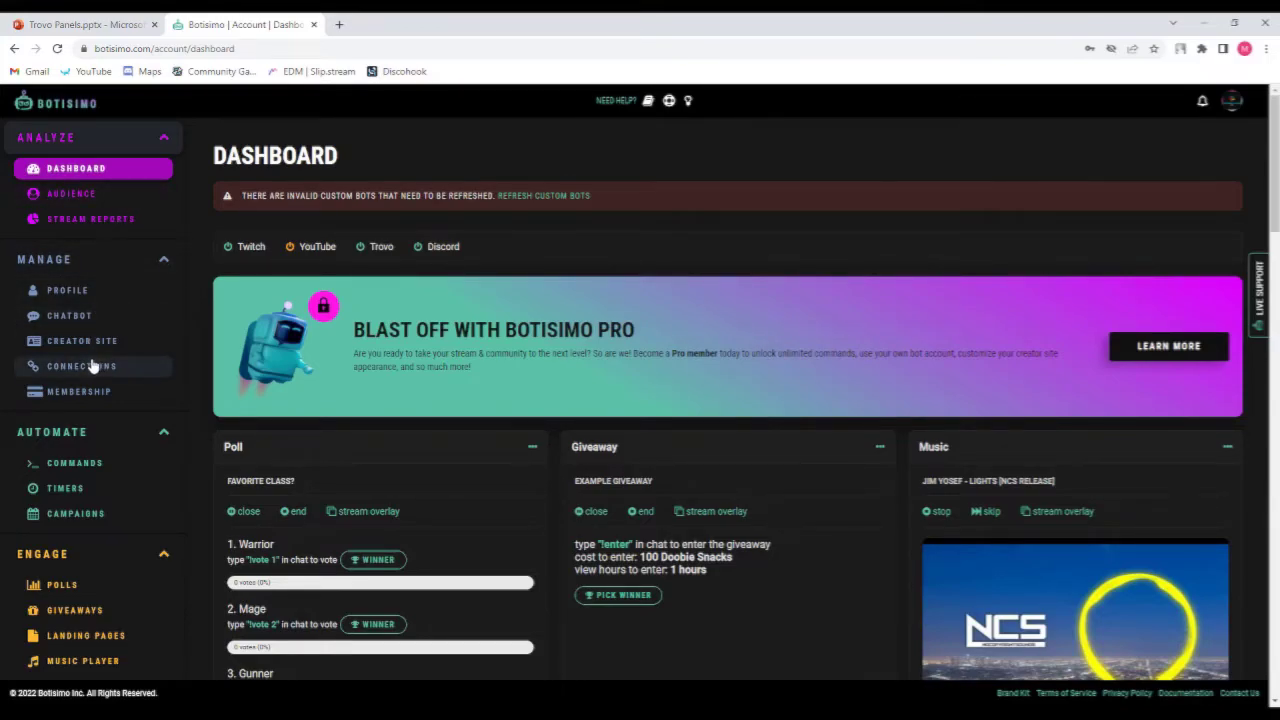
Open the Connections page and browse the platforms offered for adding a new connection.
left_click(88, 292)
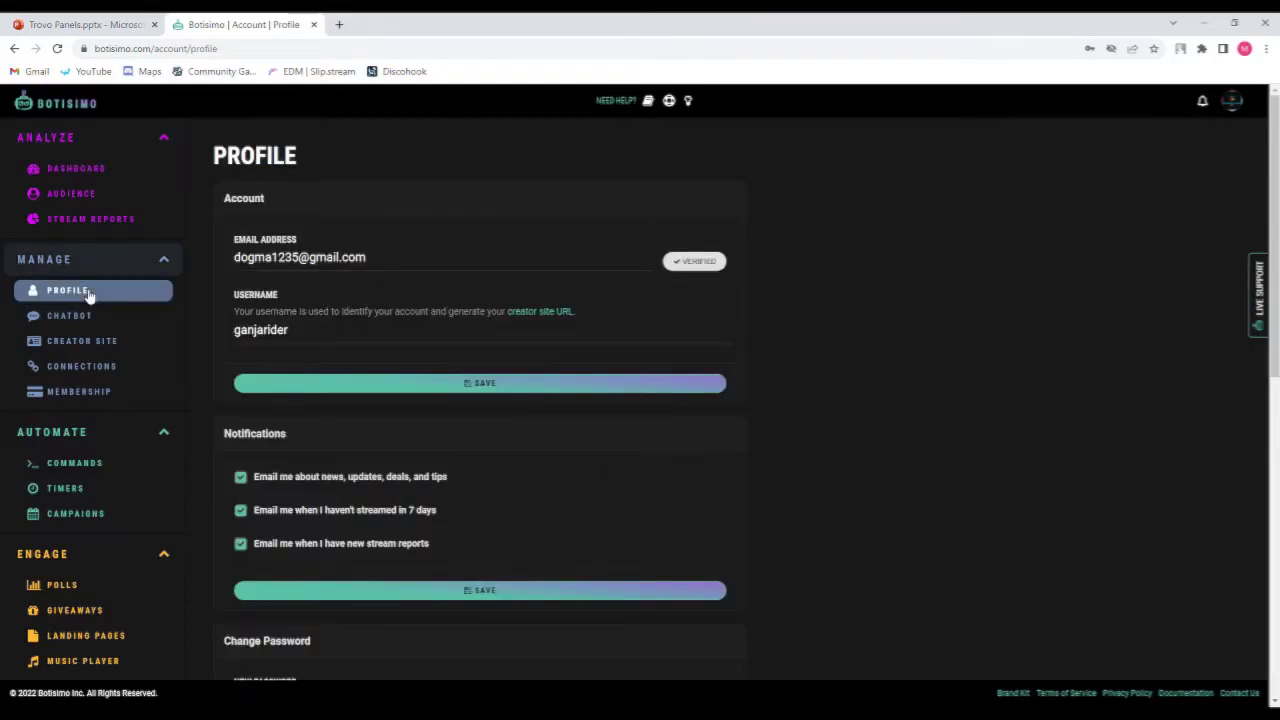
left_click(100, 370)
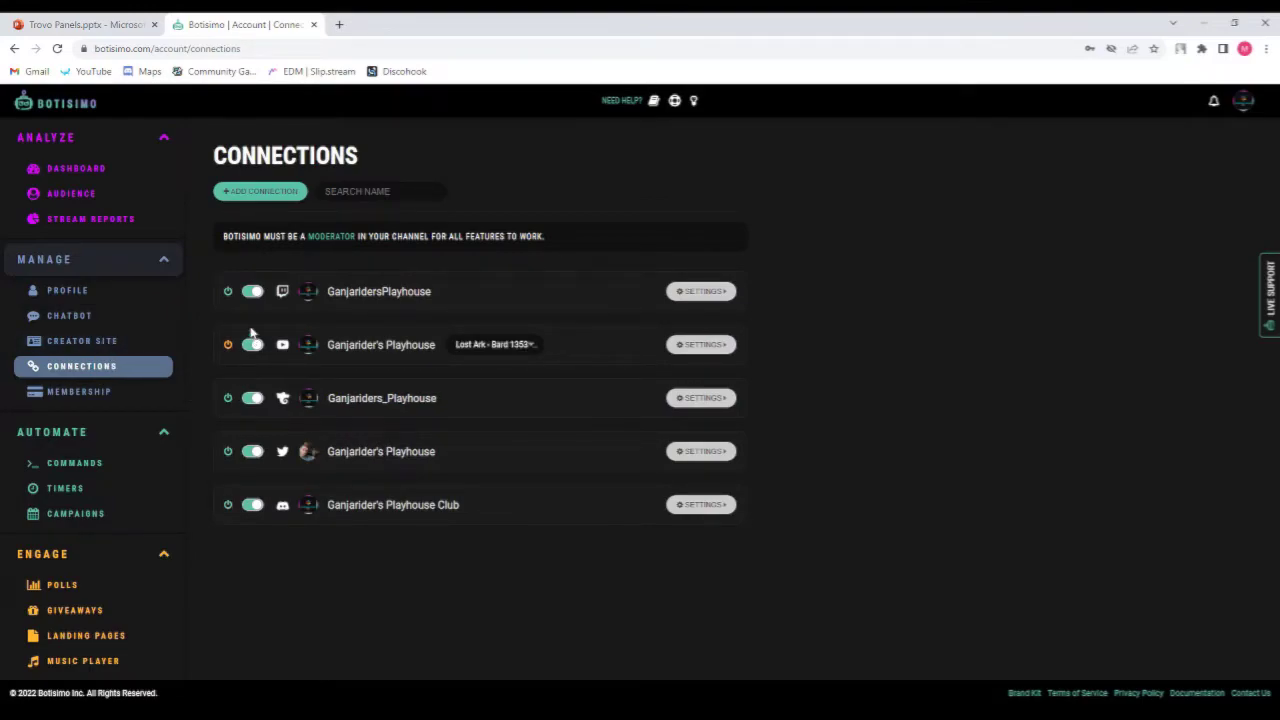
left_click(285, 196)
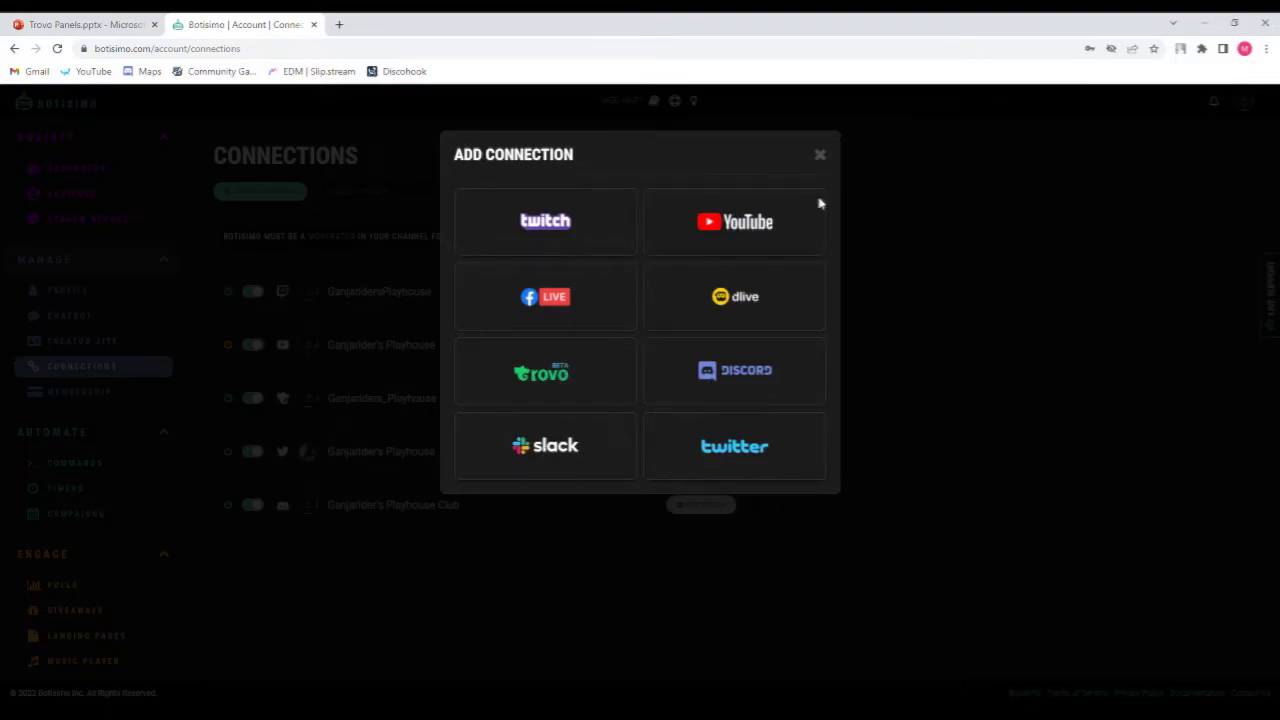
left_click(972, 520)
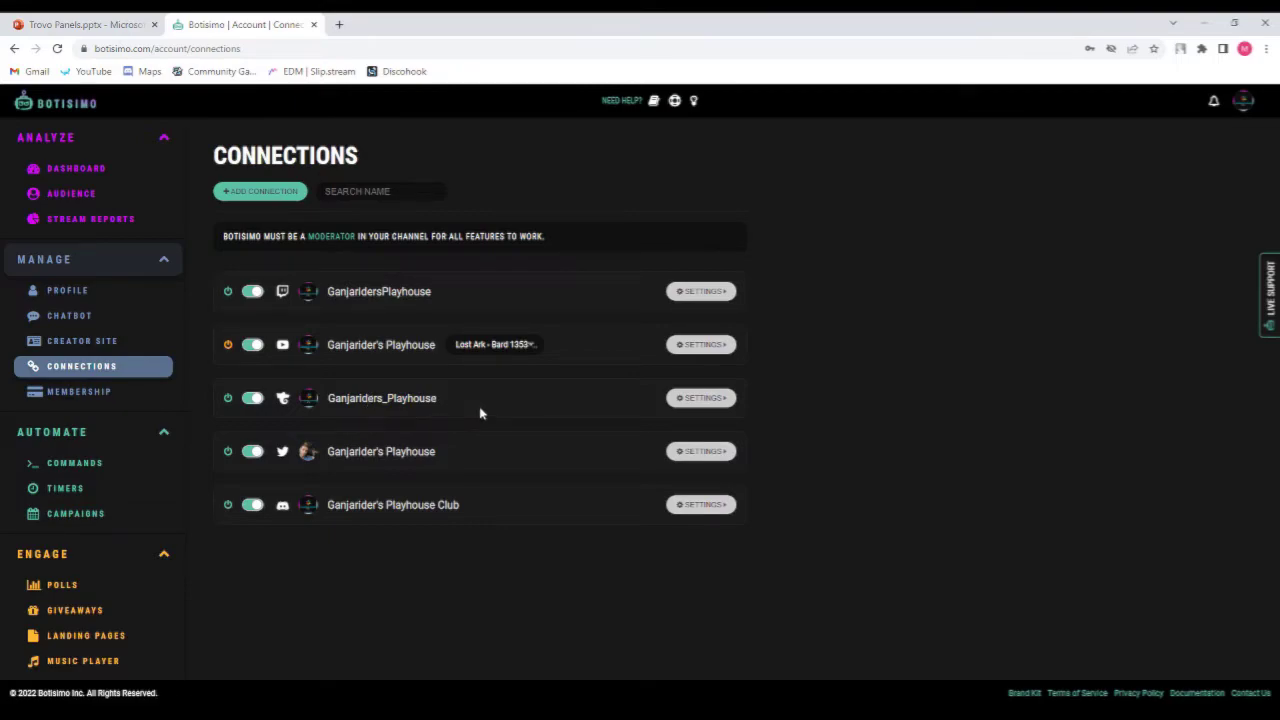
Expand the Trovo connection settings and review its announcement messages, enlarging the welcome message box.
left_click(701, 398)
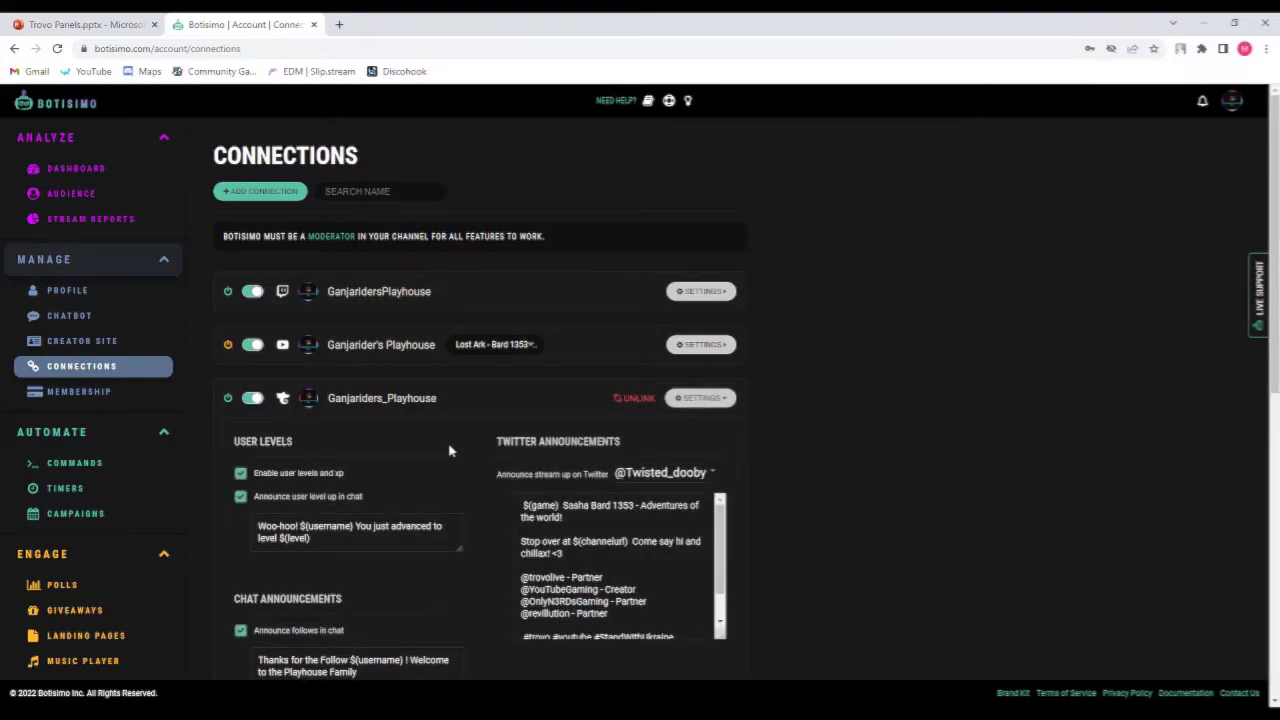
scroll(449, 451, "down", 1)
scroll(449, 451, "down", 1)
scroll(449, 451, "up", 2)
scroll(415, 490, "down", 2)
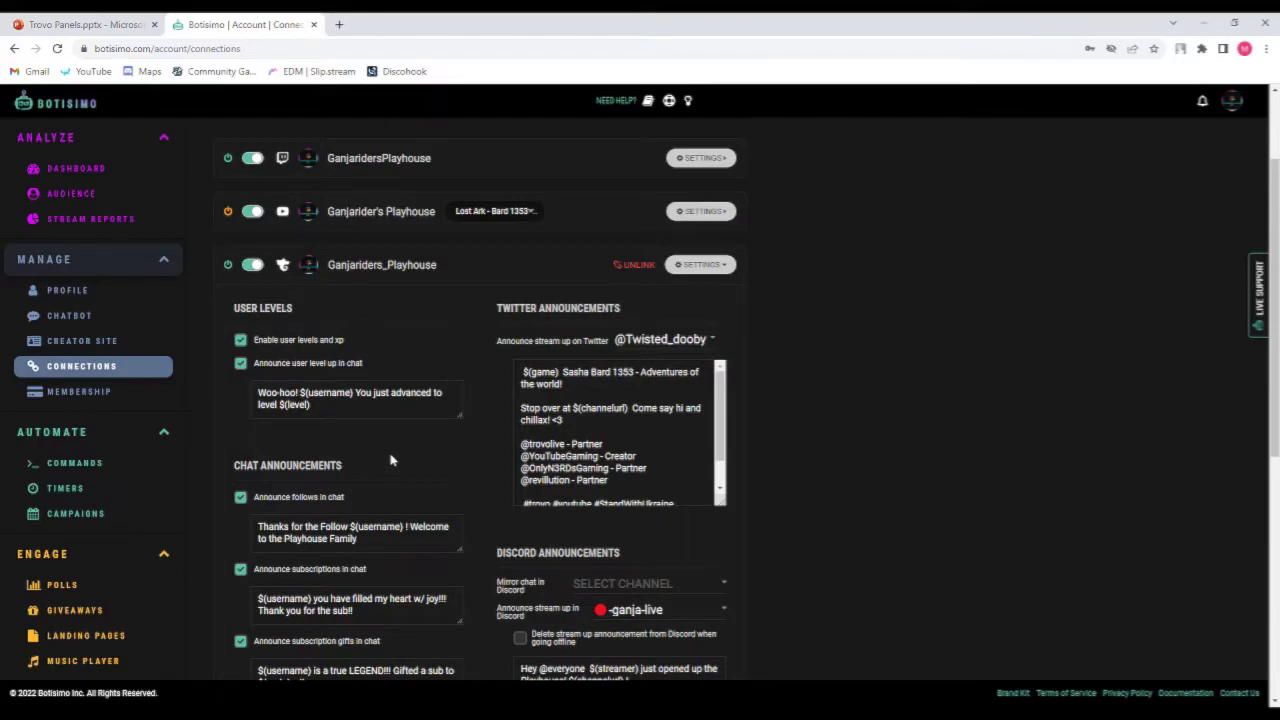
scroll(391, 457, "down", 1)
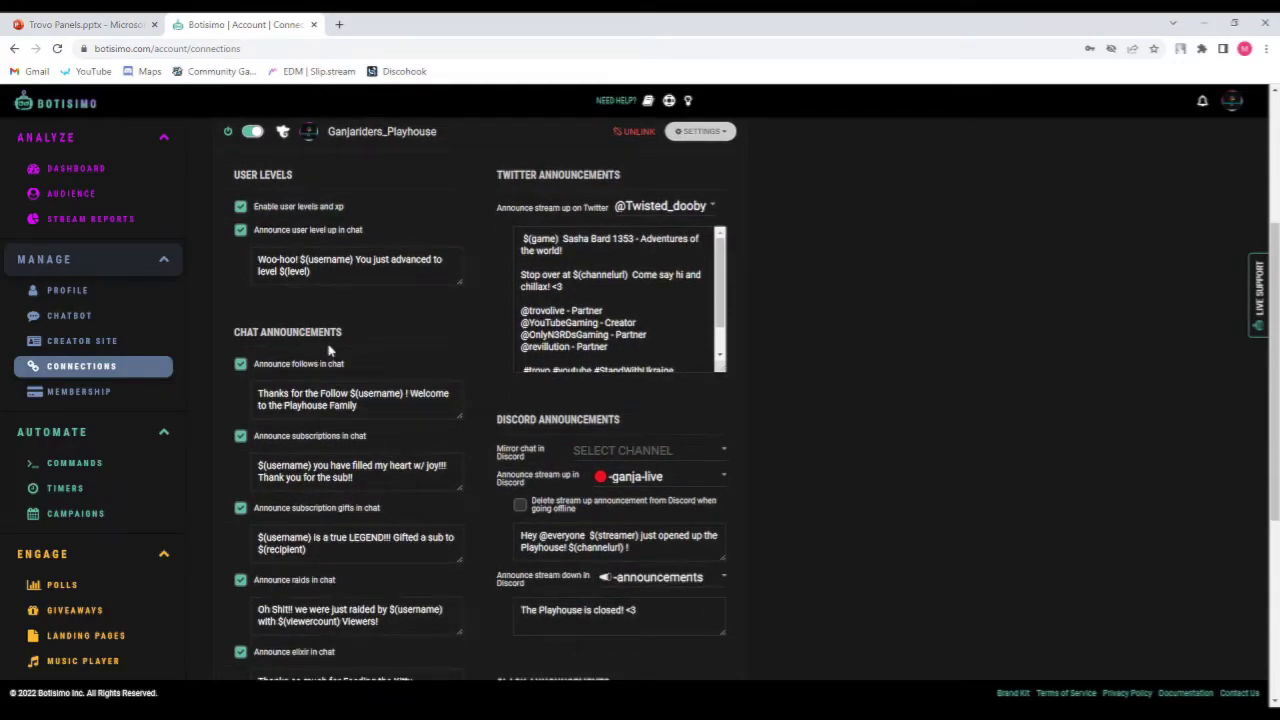
scroll(346, 348, "down", 1)
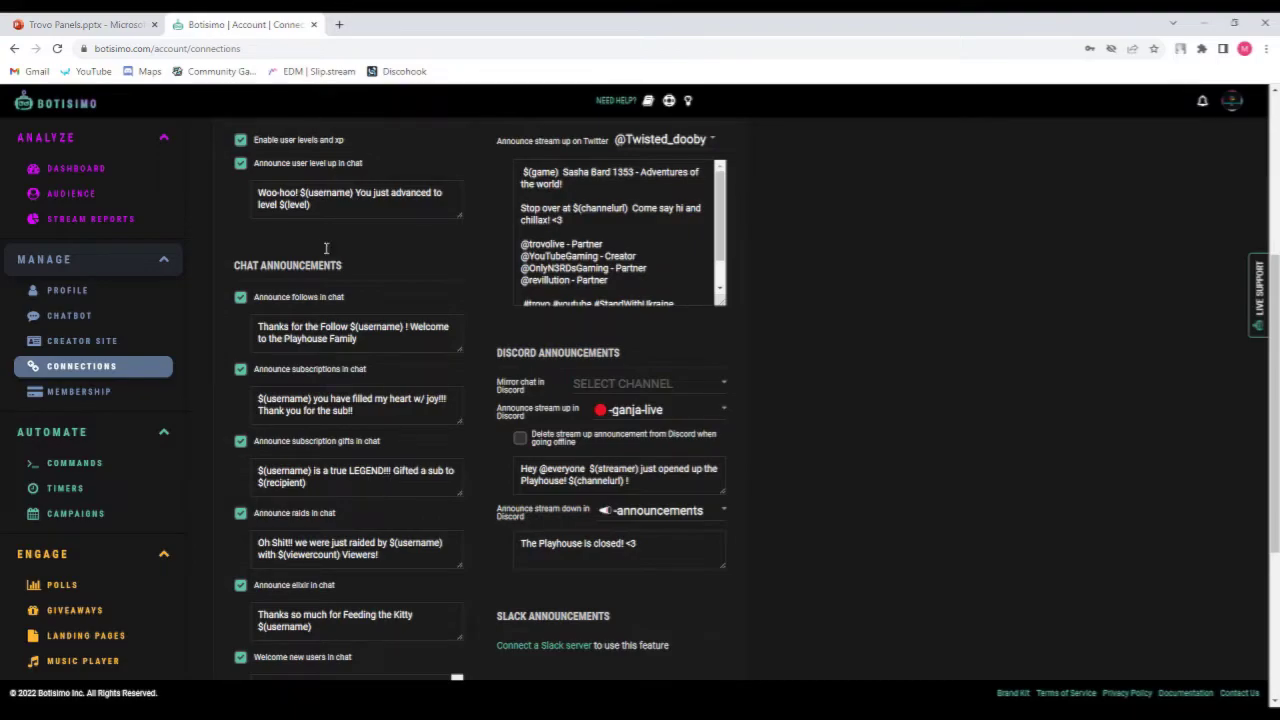
scroll(316, 335, "up", 1)
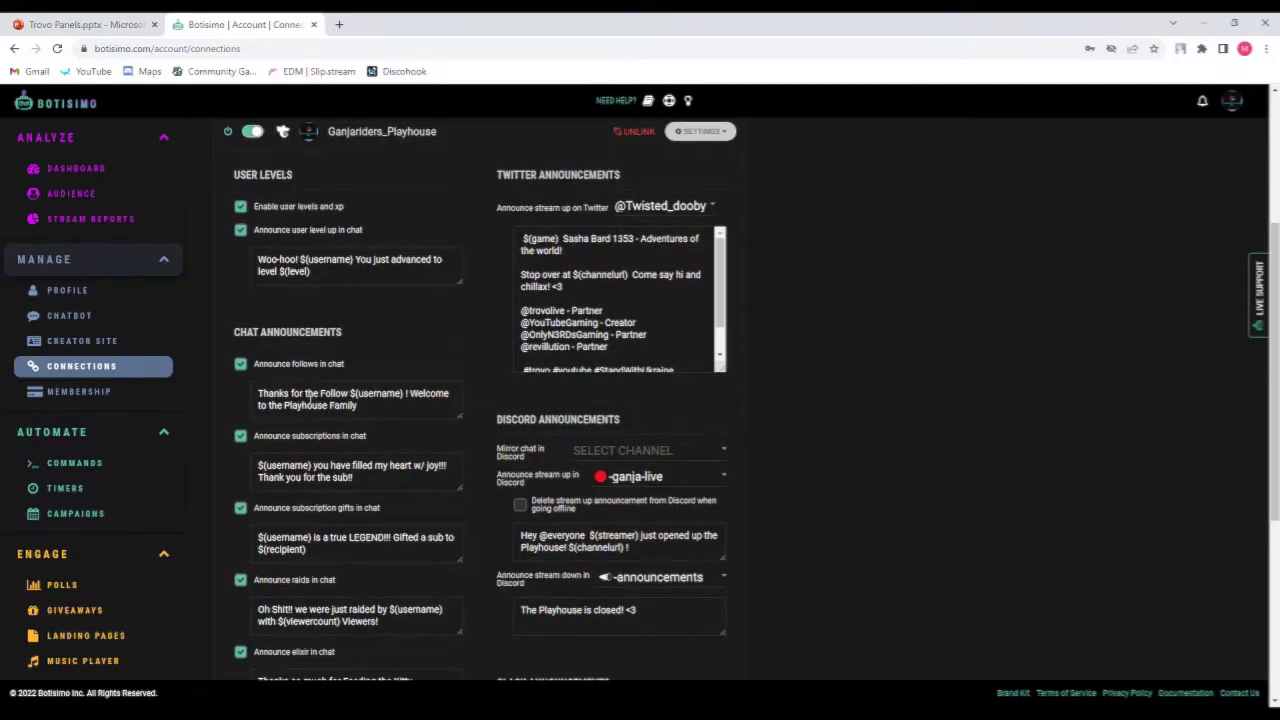
scroll(318, 345, "down", 1)
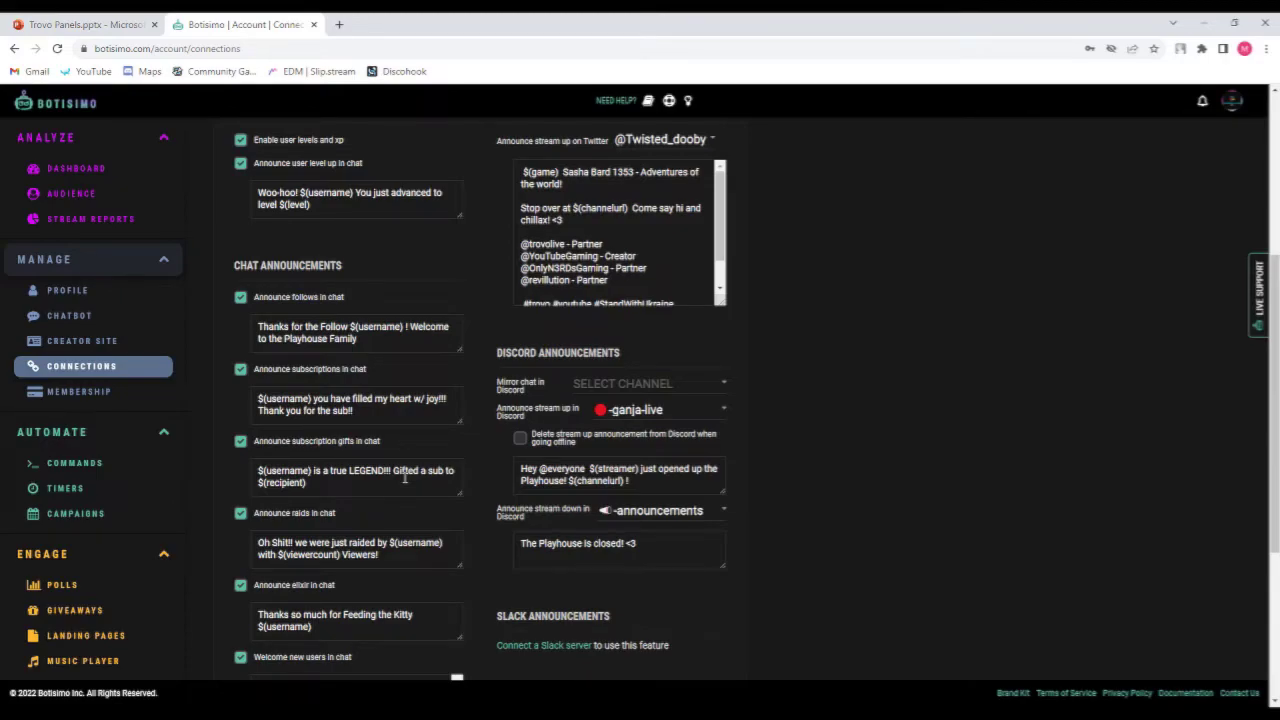
scroll(405, 478, "down", 1)
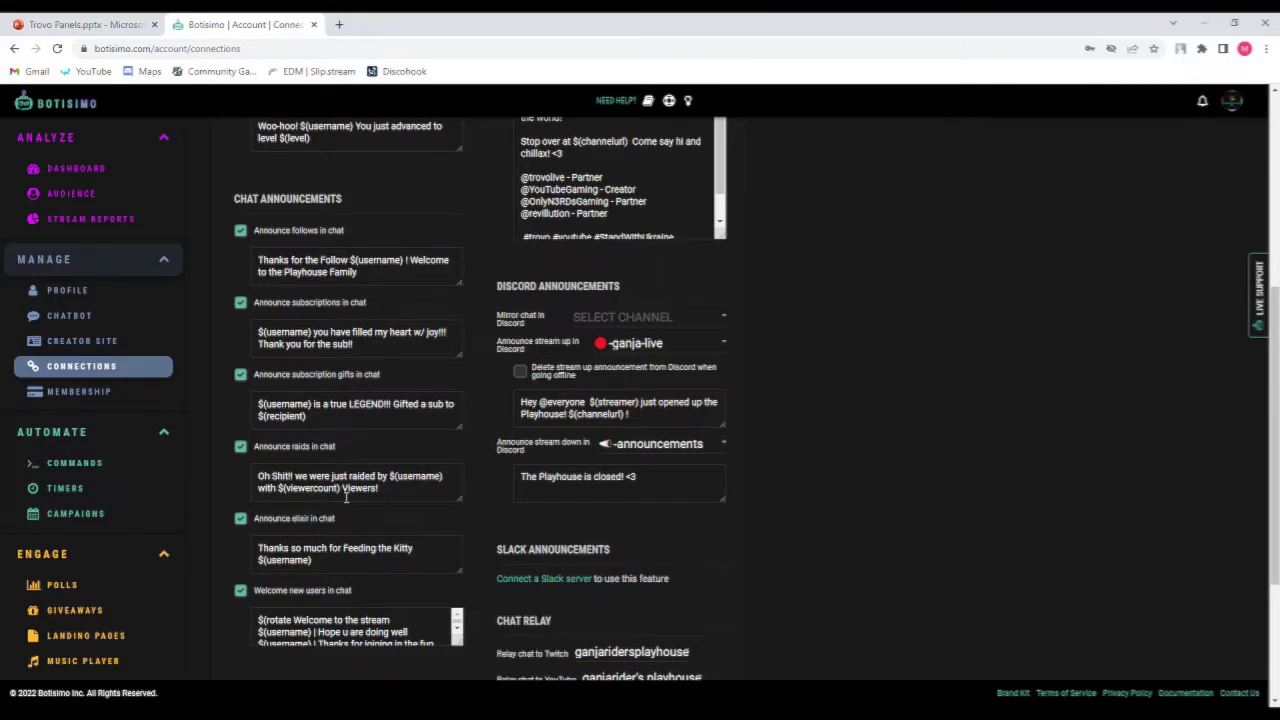
scroll(397, 490, "down", 1)
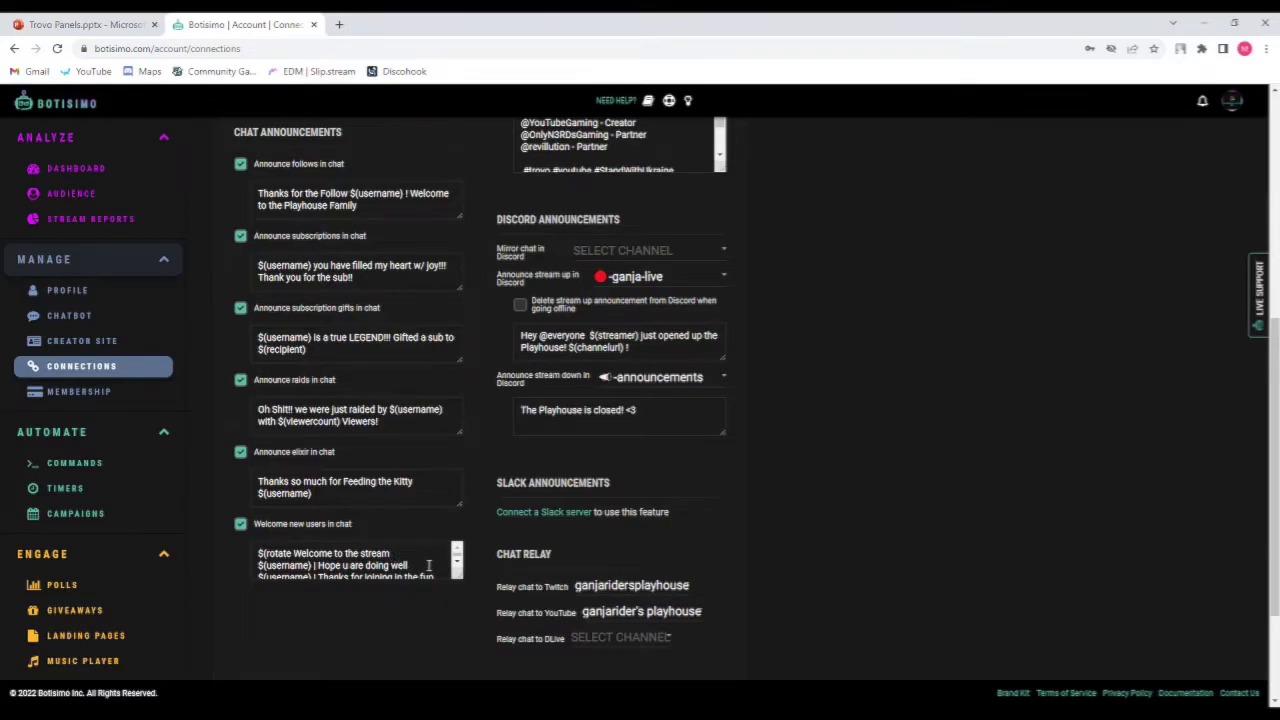
scroll(428, 565, "down", 1)
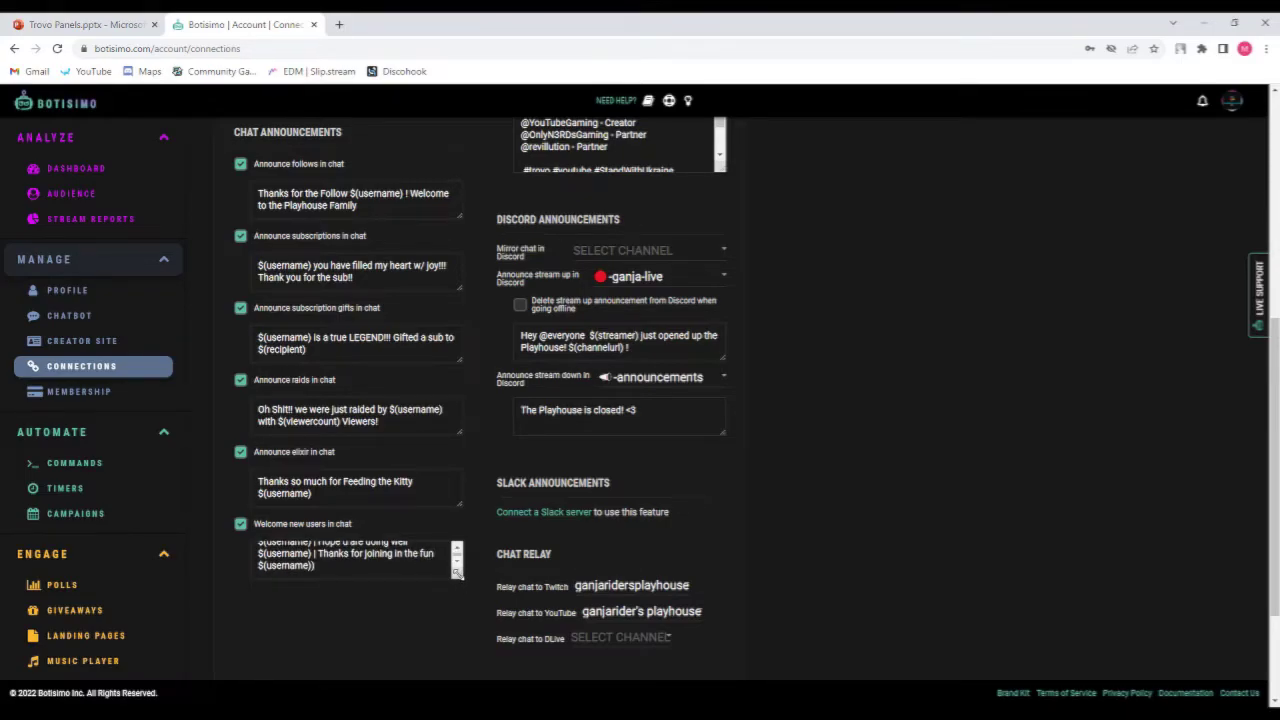
left_click_drag(457, 572, 470, 633)
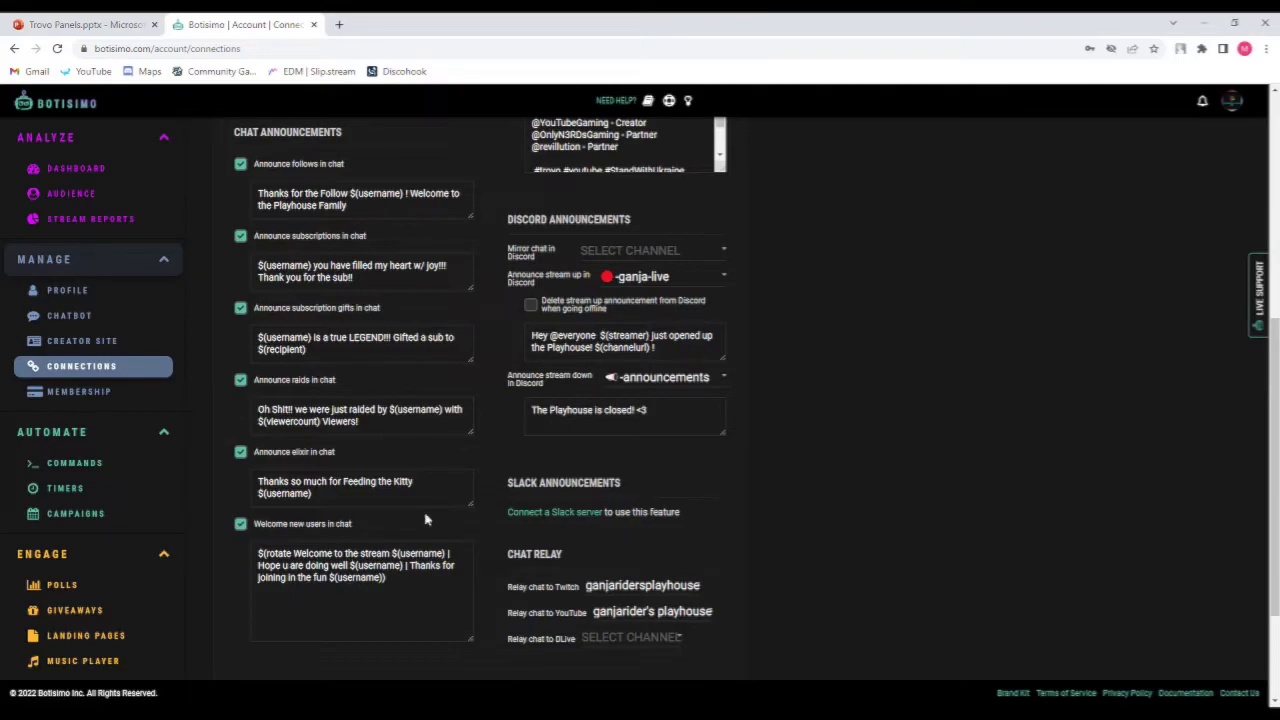
Scroll back through the Trovo connection settings and collapse them.
scroll(494, 461, "up", 3)
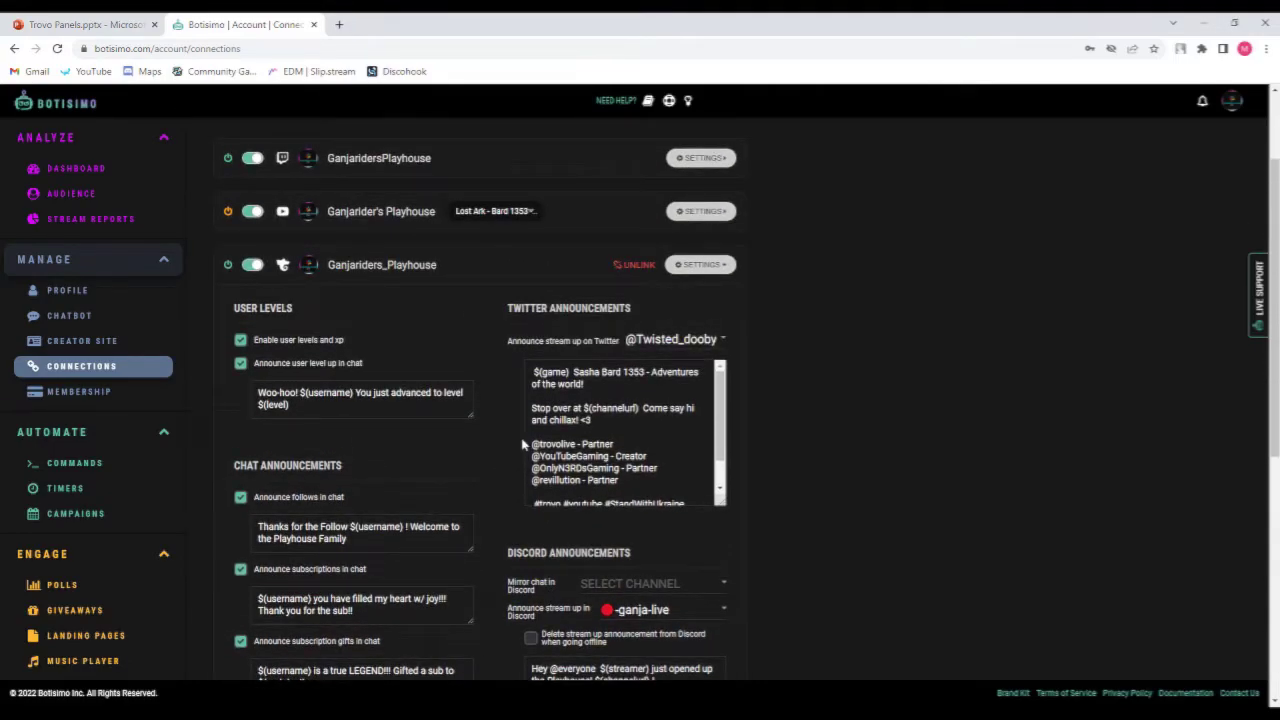
scroll(523, 443, "up", 1)
scroll(471, 385, "down", 2)
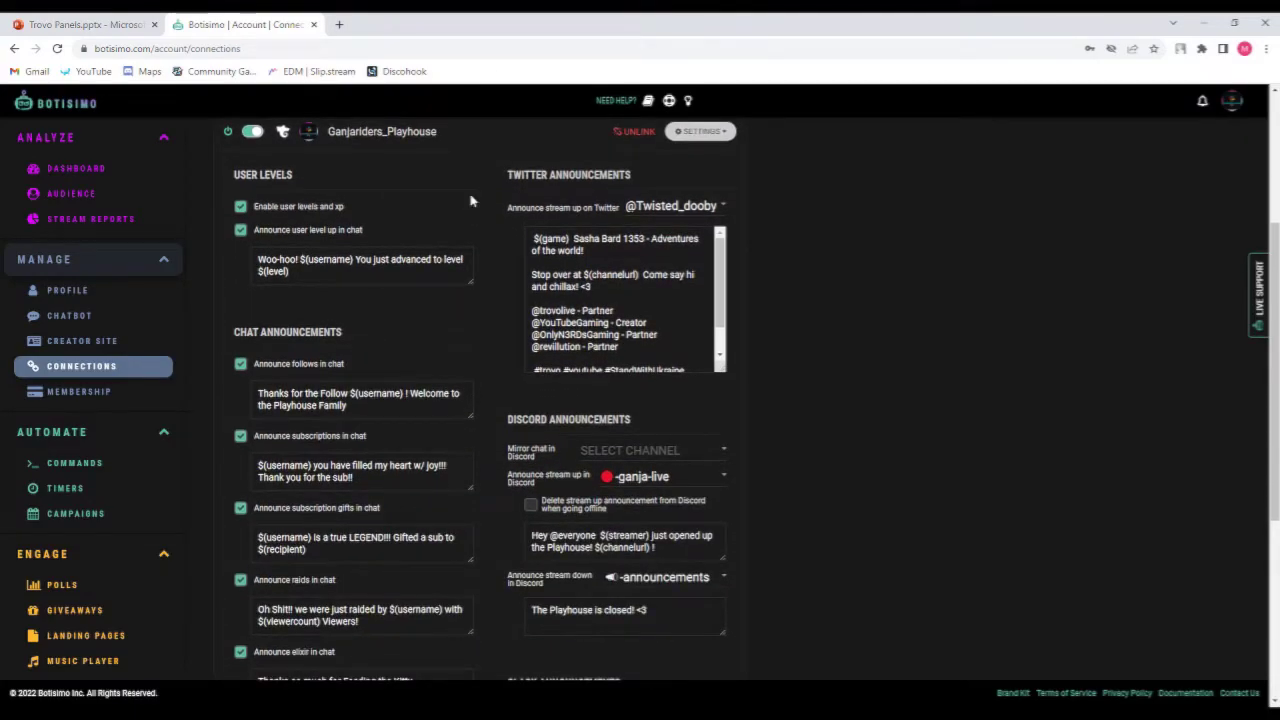
scroll(446, 250, "up", 1)
scroll(477, 257, "up", 1)
scroll(460, 240, "down", 1)
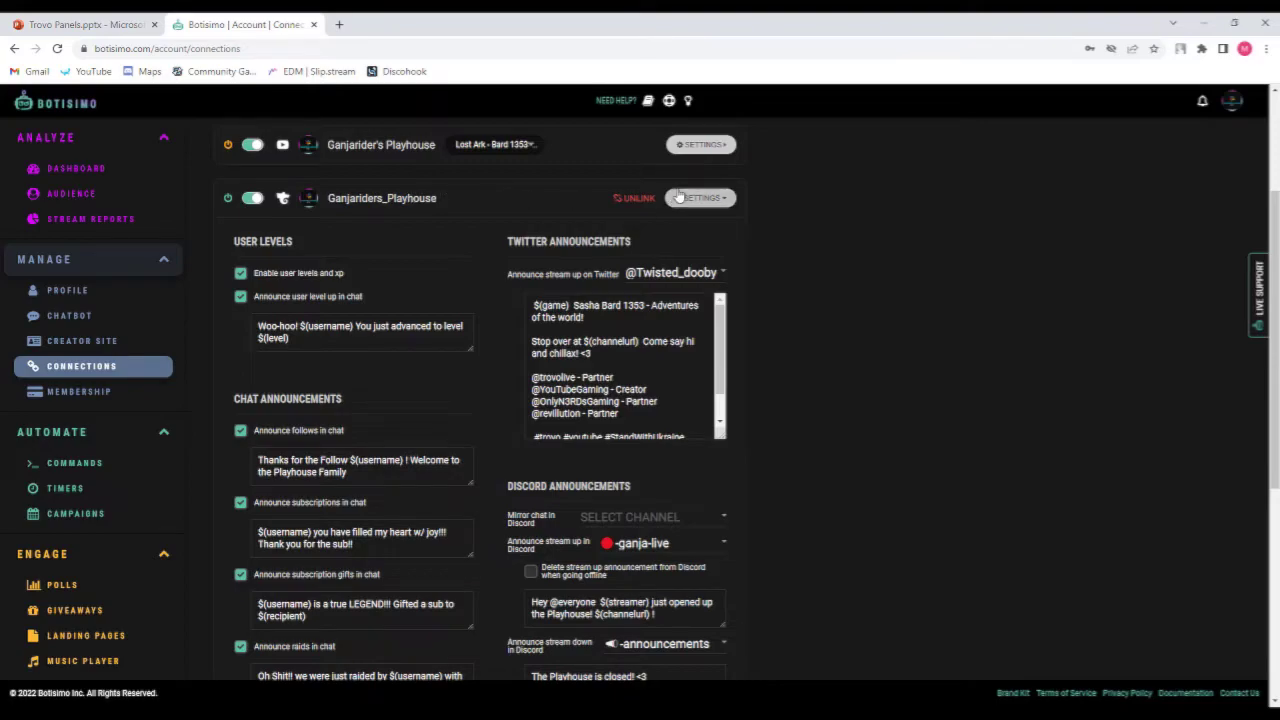
left_click(715, 198)
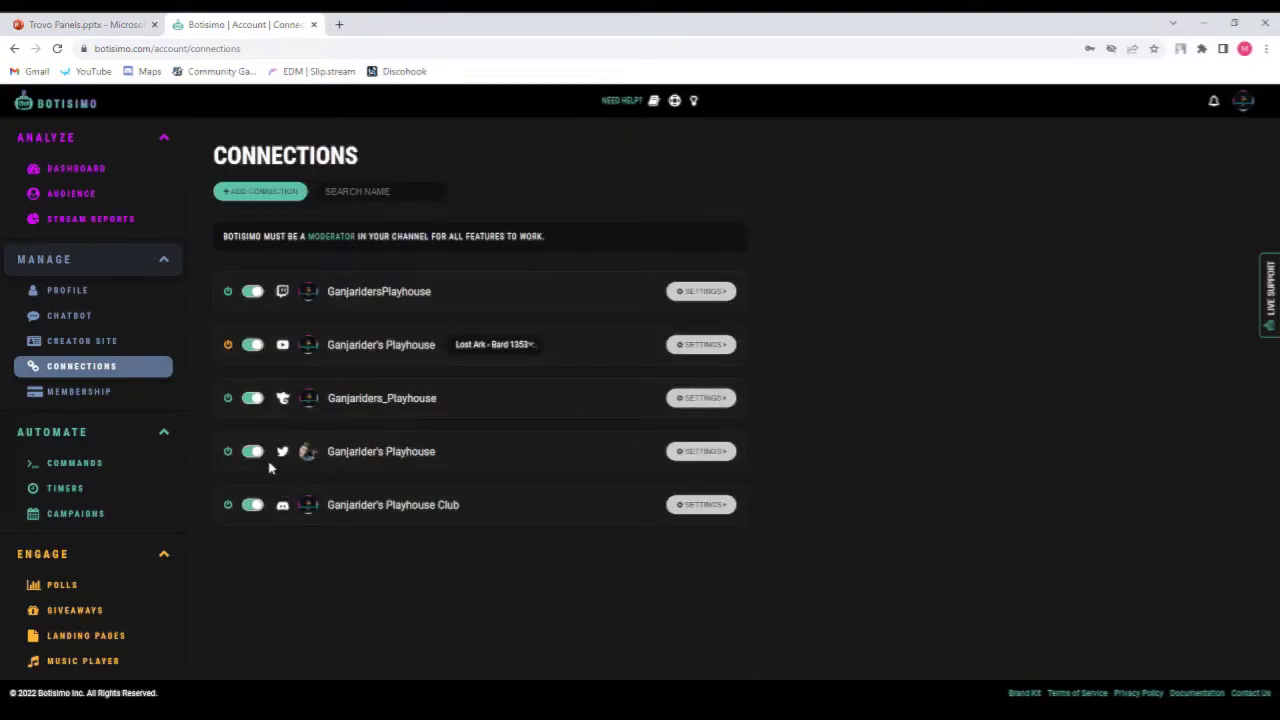
Expand and review the Twitter connection settings, then collapse them.
left_click(703, 452)
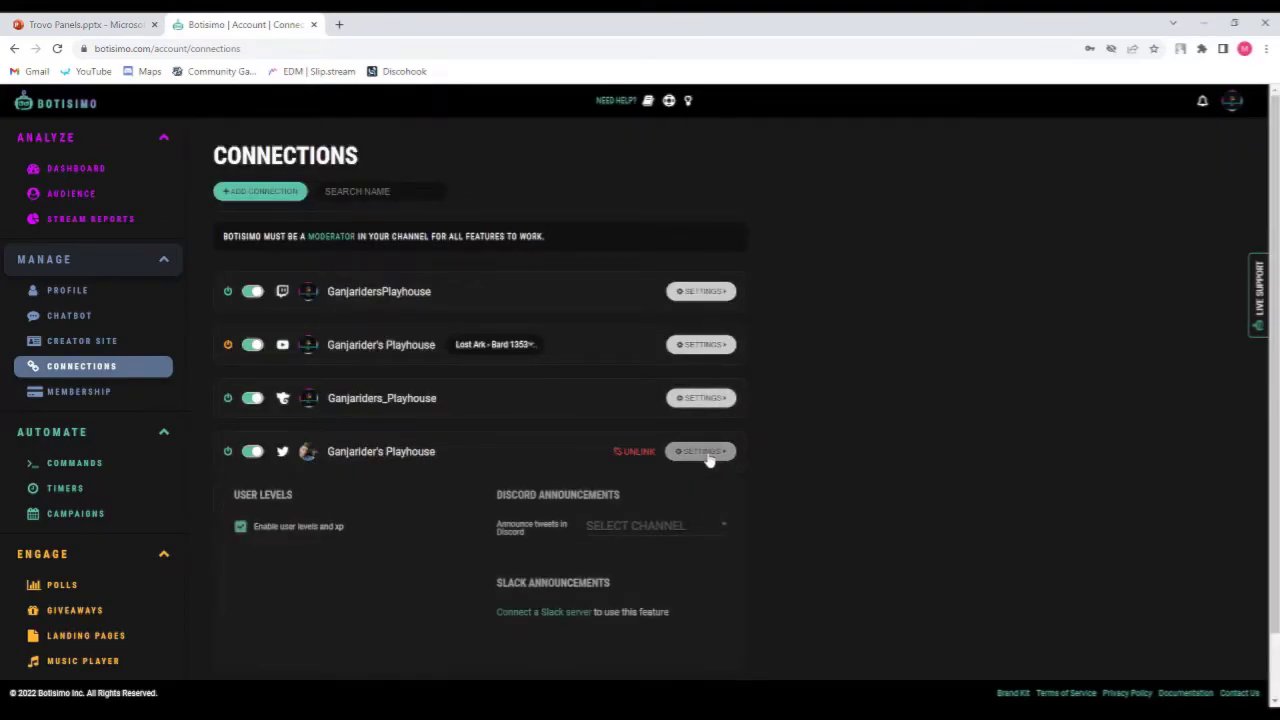
left_click(703, 452)
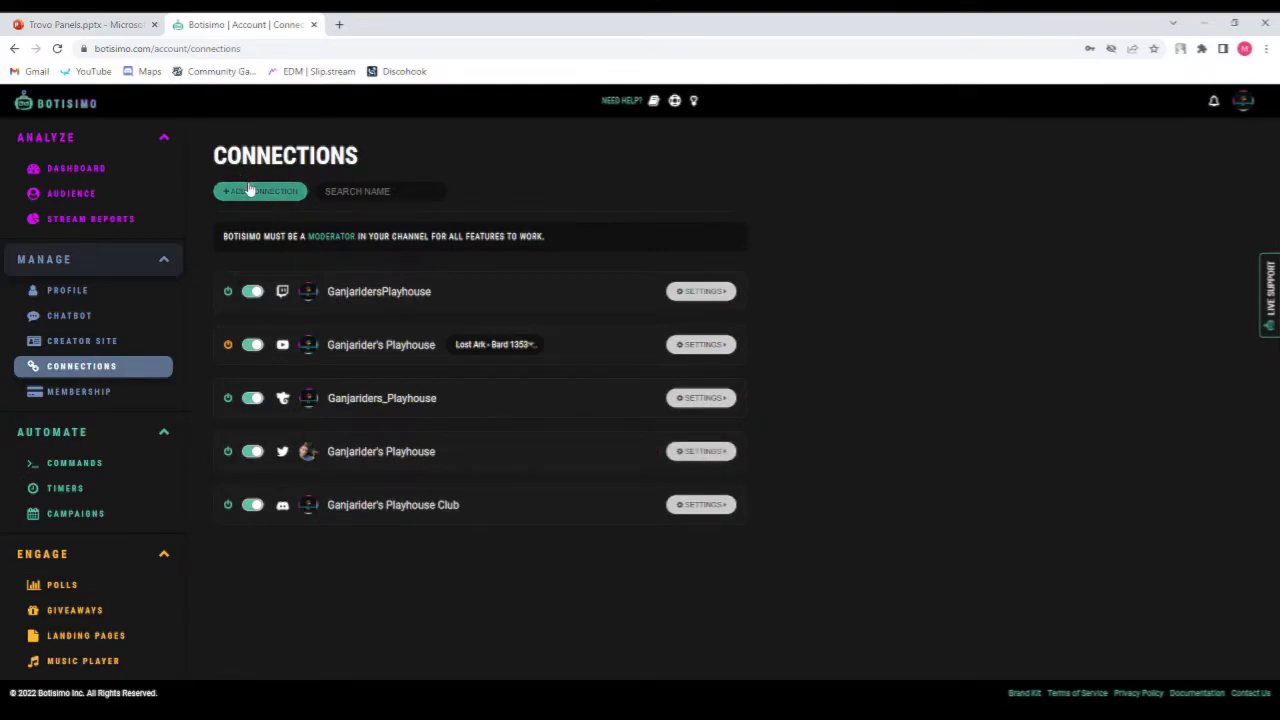
left_click(680, 453)
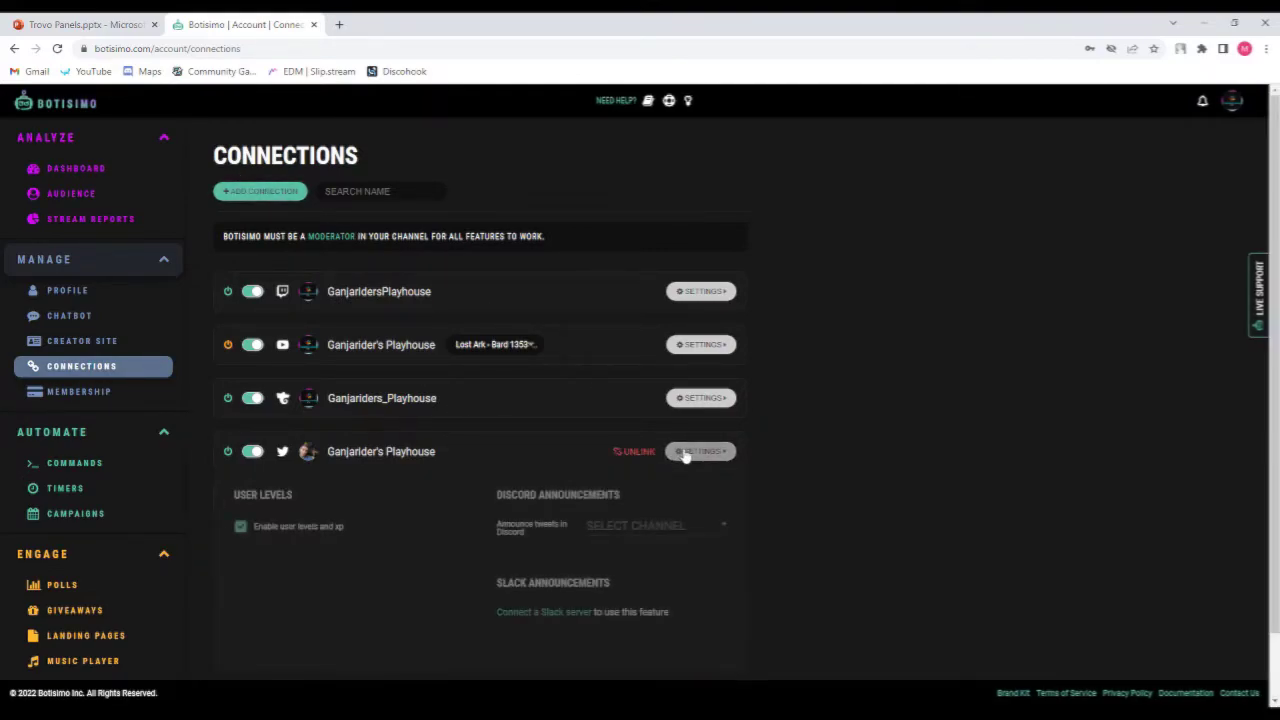
scroll(455, 518, "down", 1)
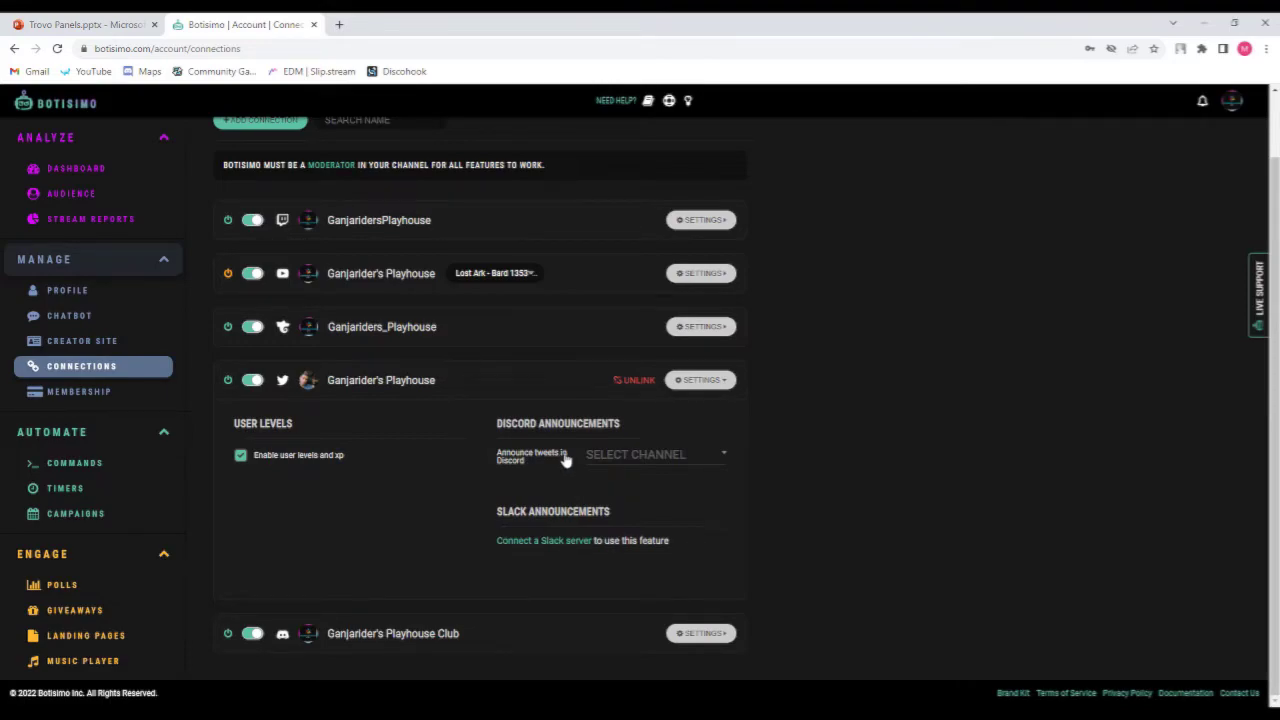
left_click(692, 381)
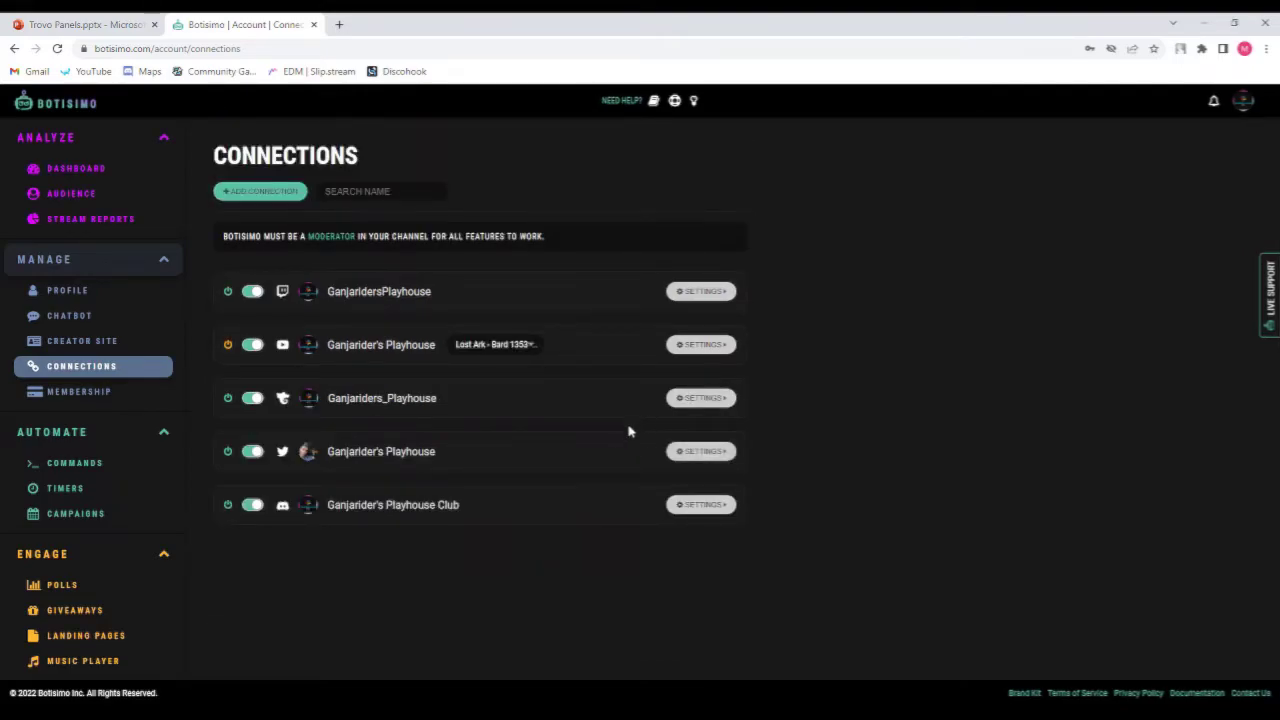
Reopen the Trovo connection settings and read through the Twitter announcement message.
left_click(699, 400)
scroll(480, 400, "down", 1)
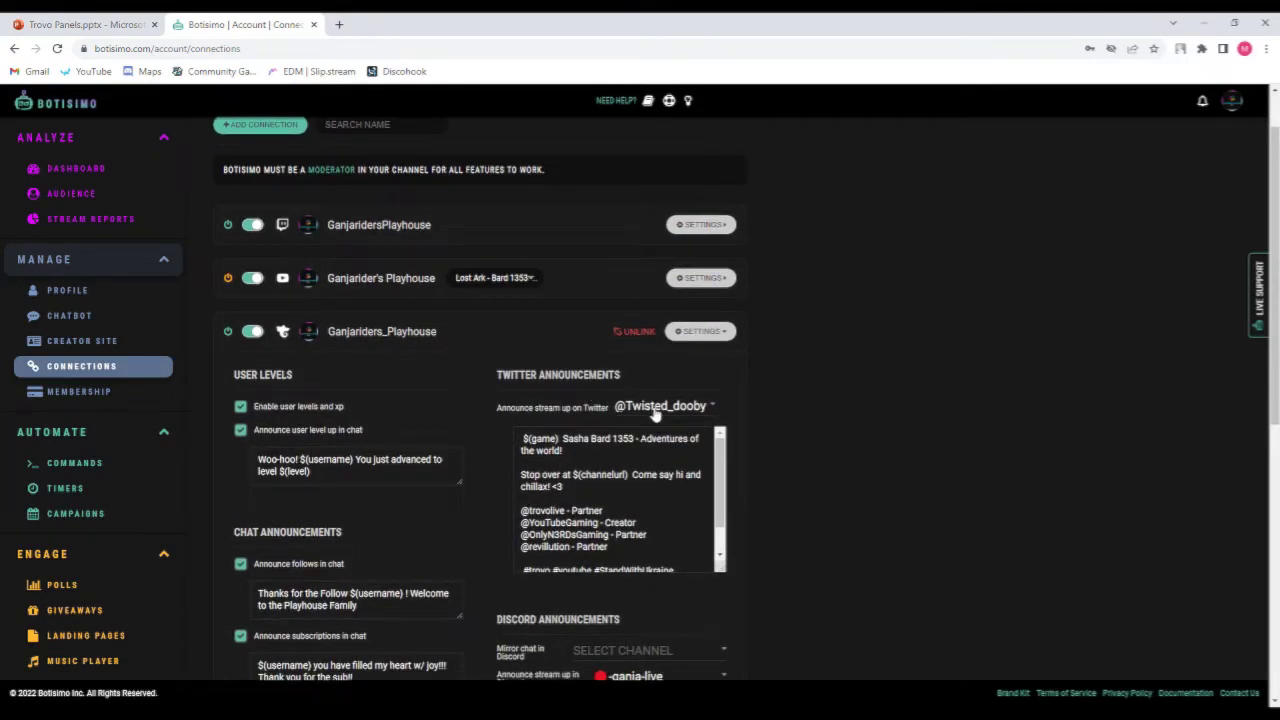
scroll(655, 413, "down", 1)
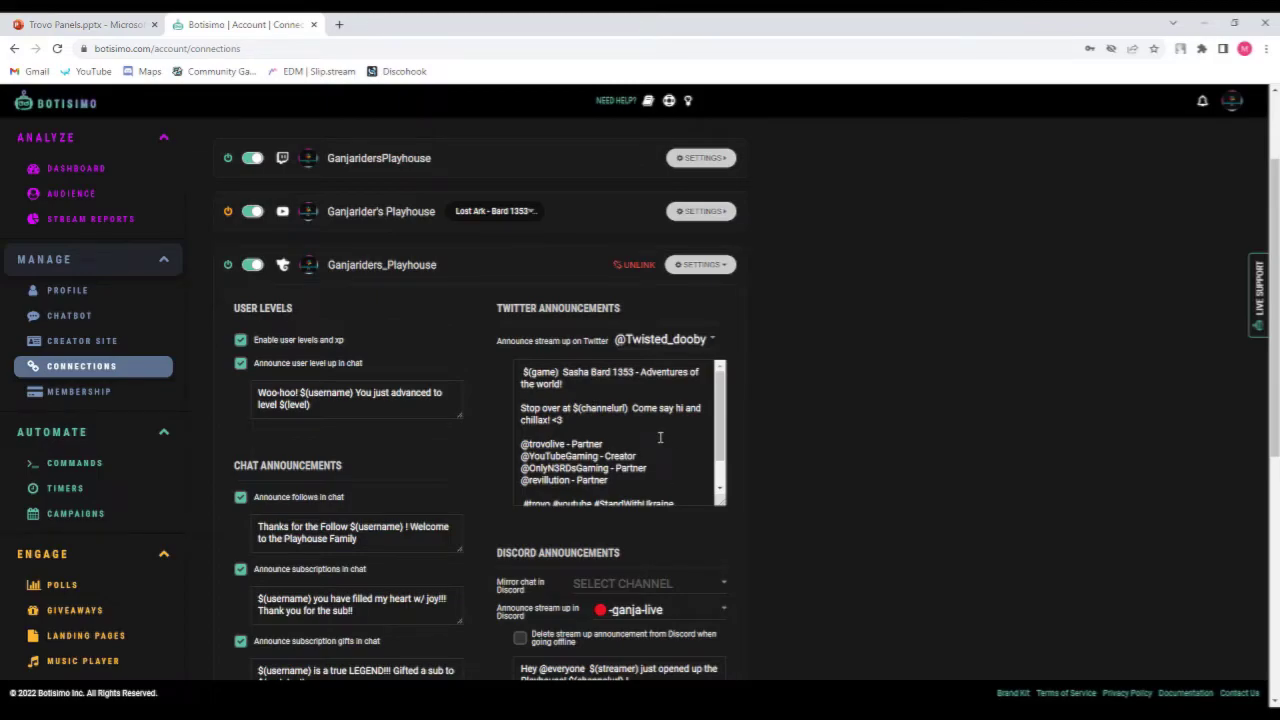
scroll(660, 437, "down", 1)
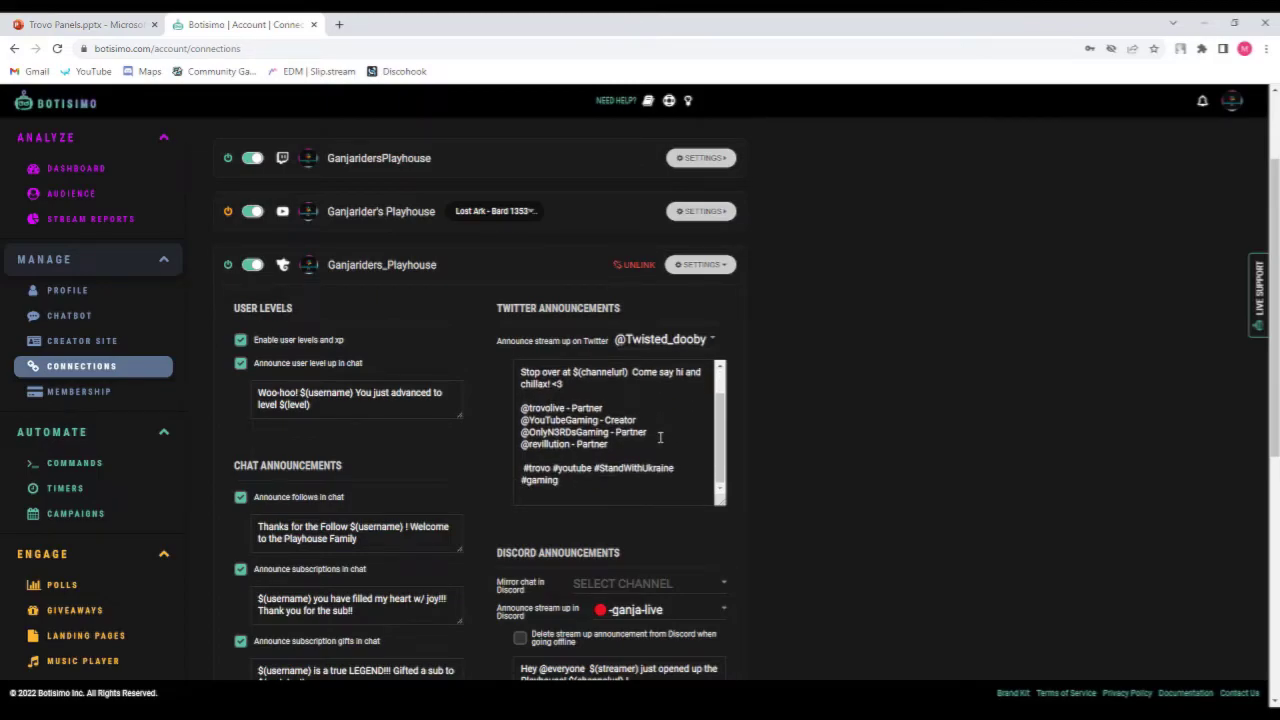
scroll(660, 437, "up", 1)
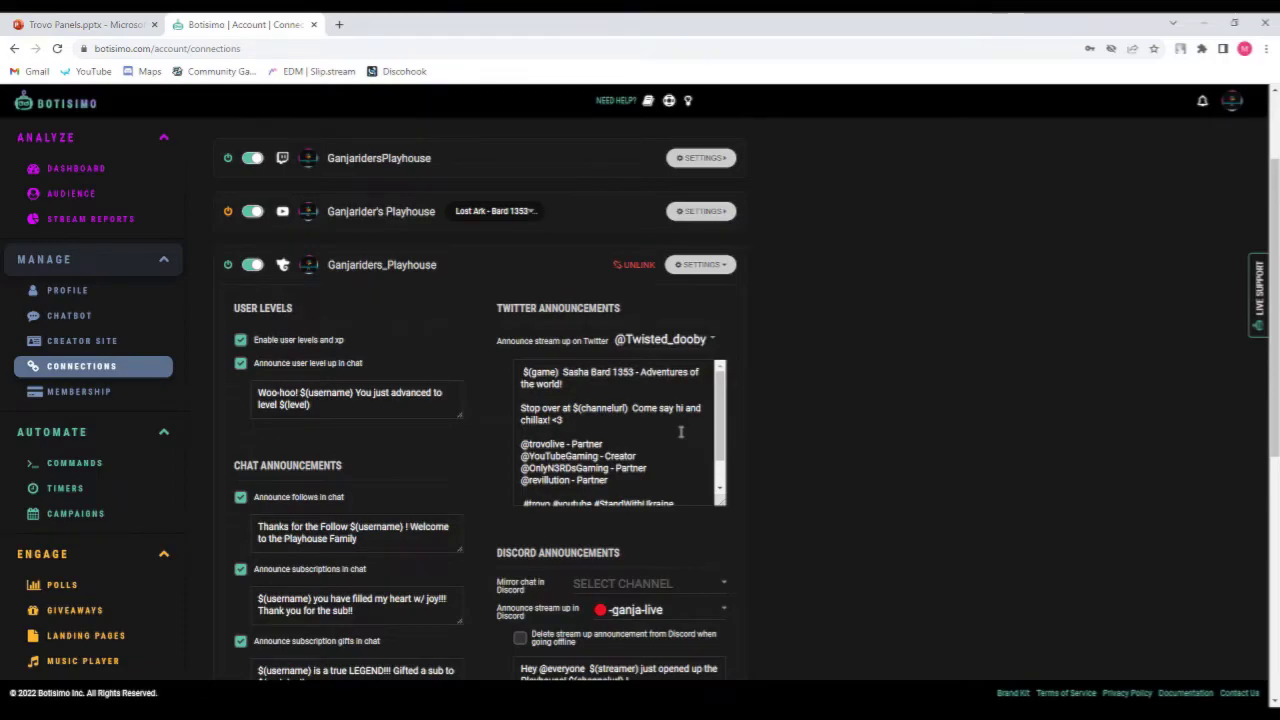
scroll(680, 432, "down", 2)
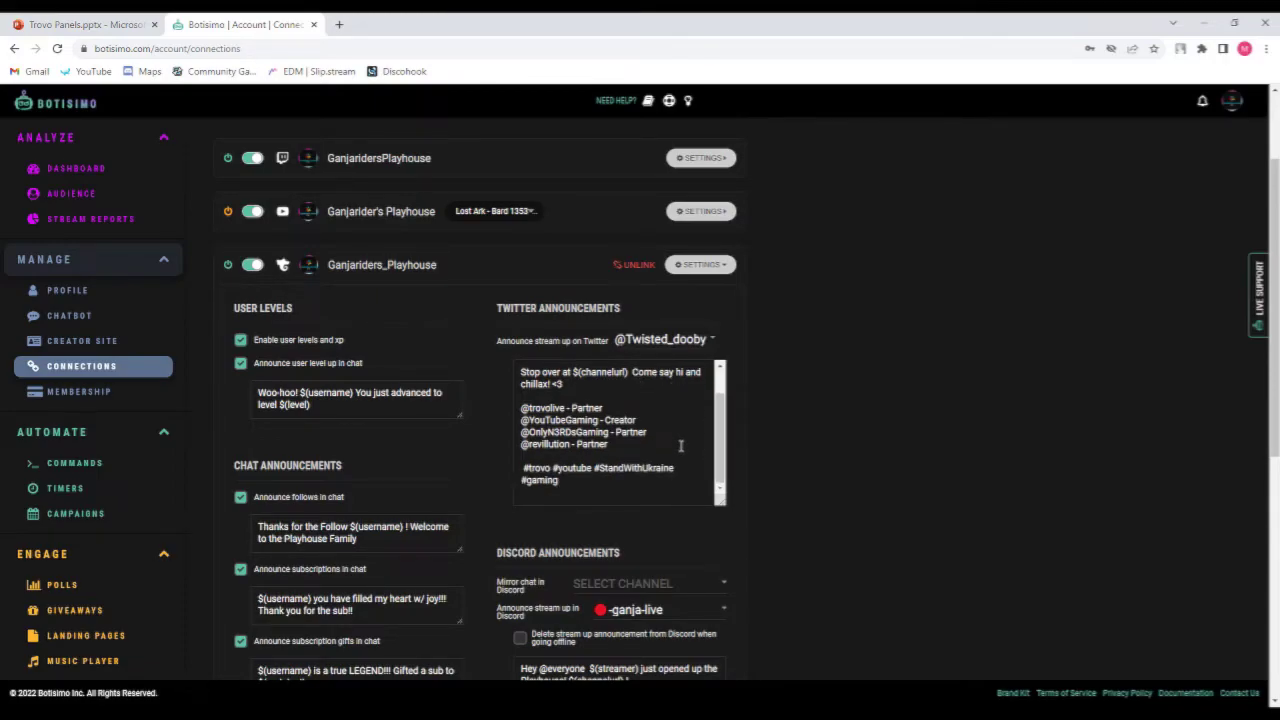
Scroll down the Trovo connection settings to review its Discord announcement messages.
scroll(700, 460, "down", 3)
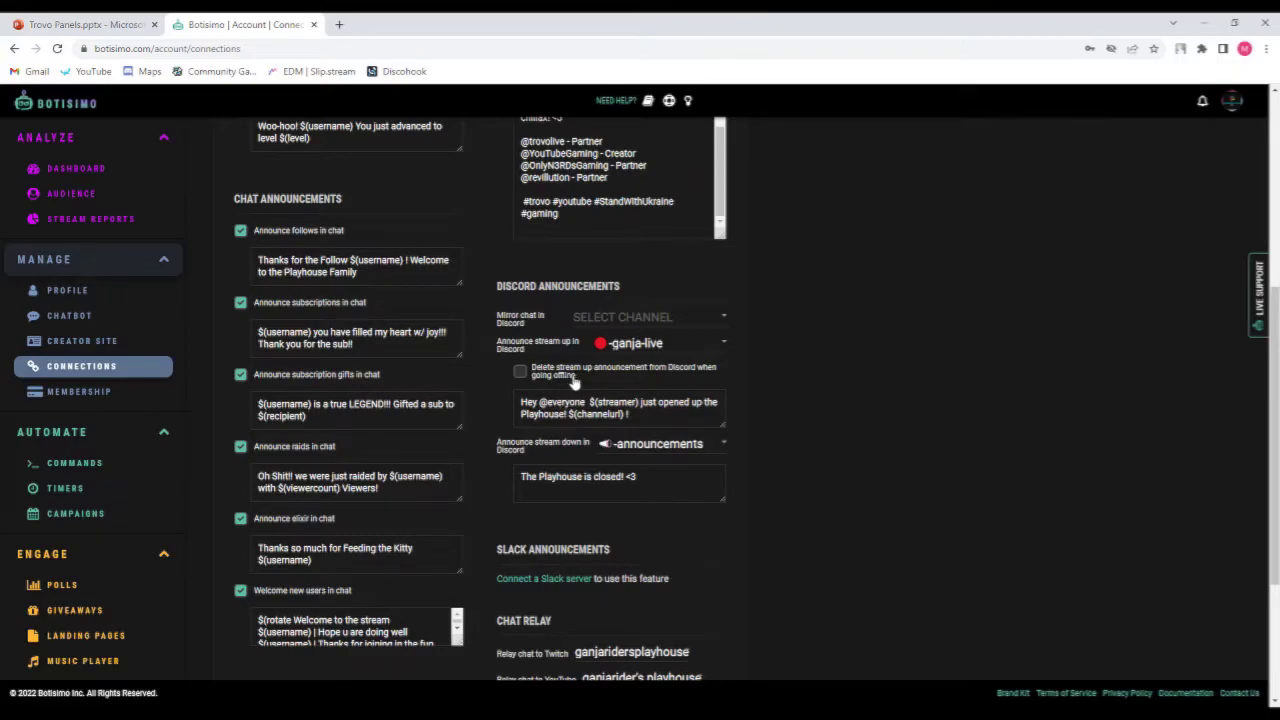
left_click(685, 418)
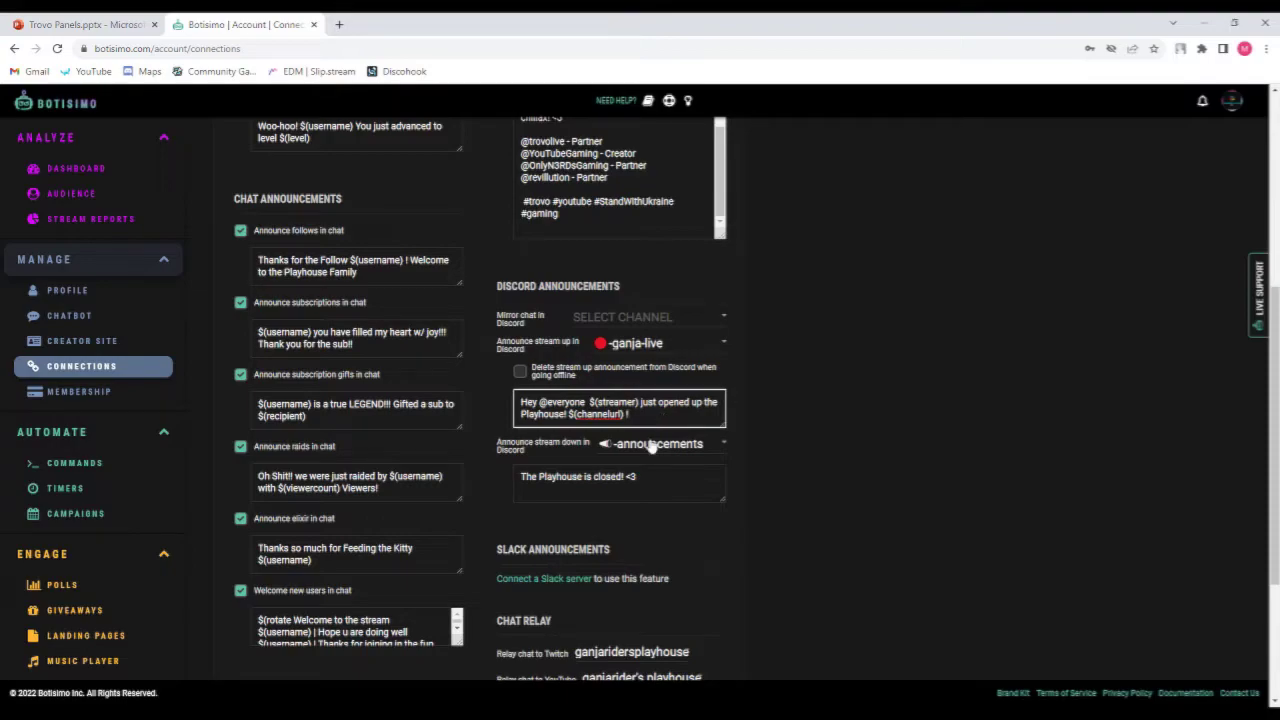
scroll(645, 440, "down", 1)
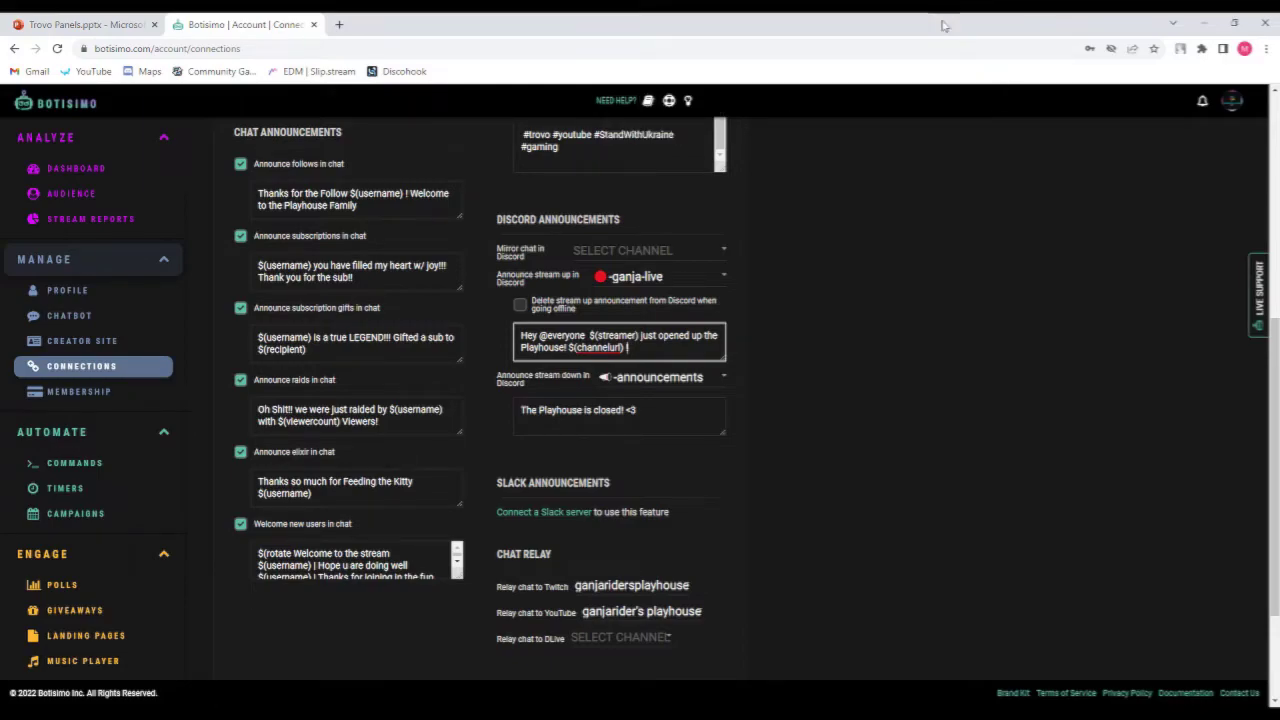
Open the Botisimo documentation and browse the list of default commands.
key("alt+Tab")
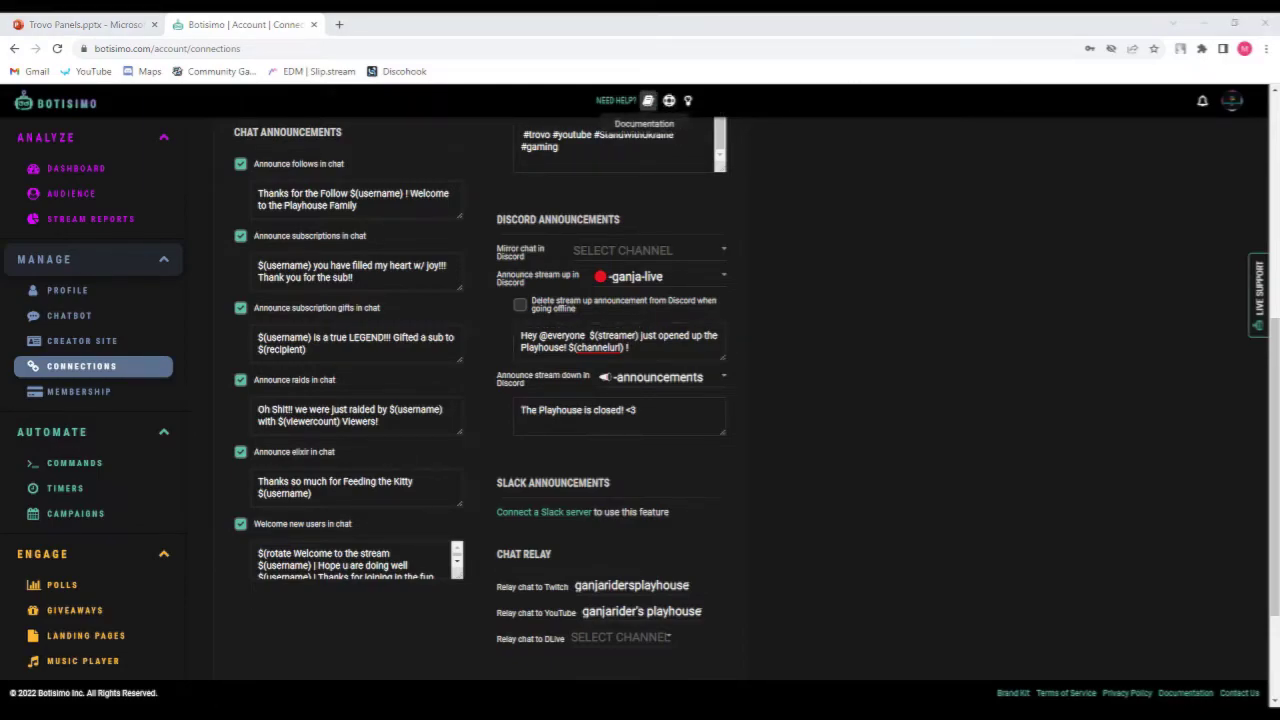
left_click(648, 101)
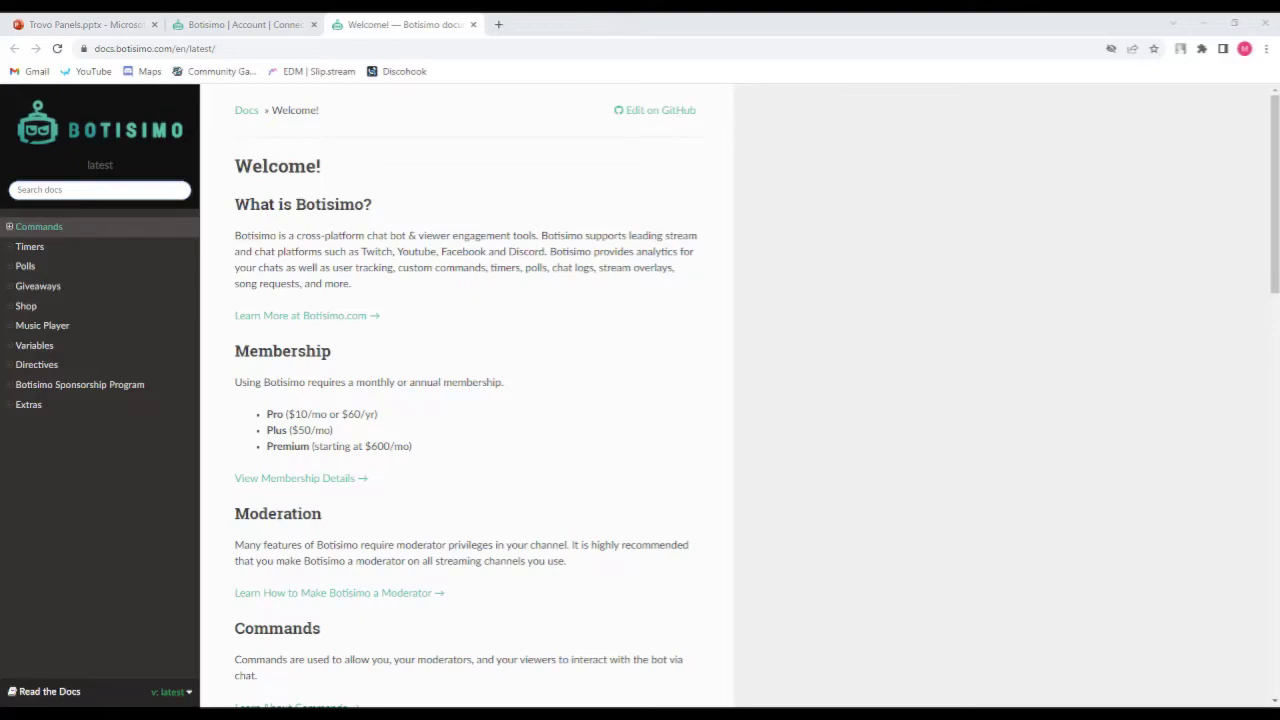
left_click(100, 229)
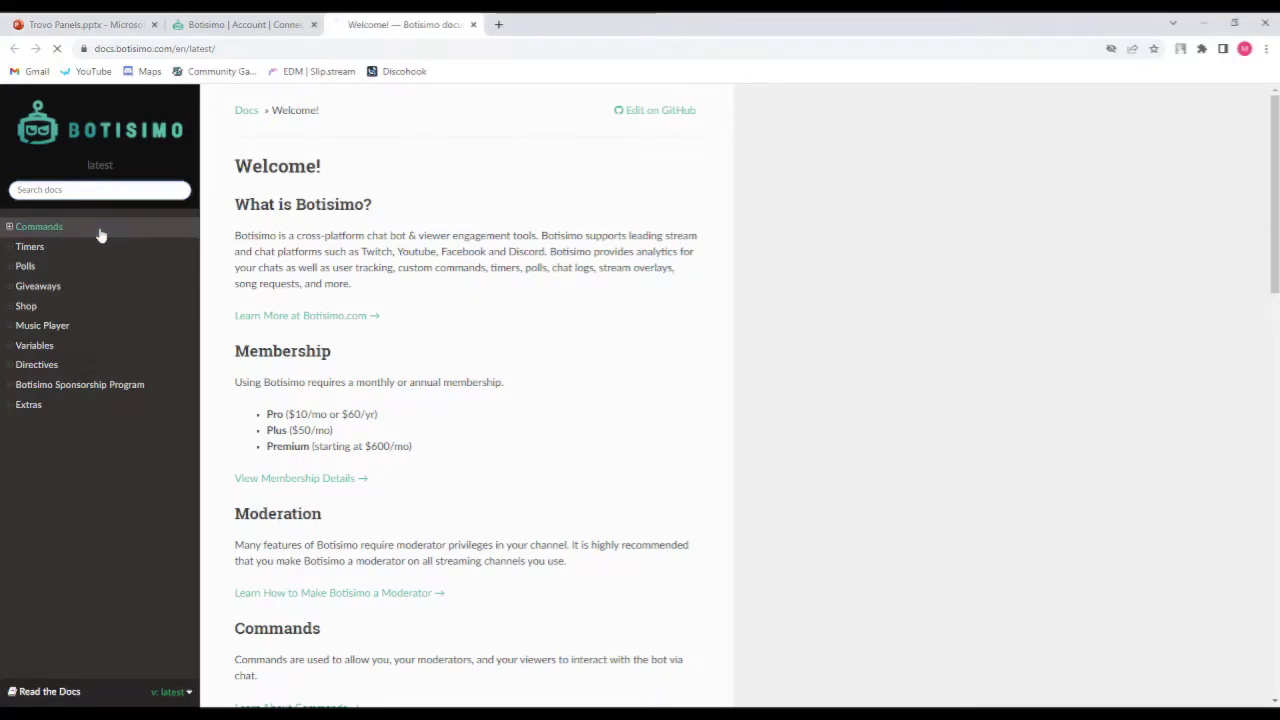
left_click(69, 251)
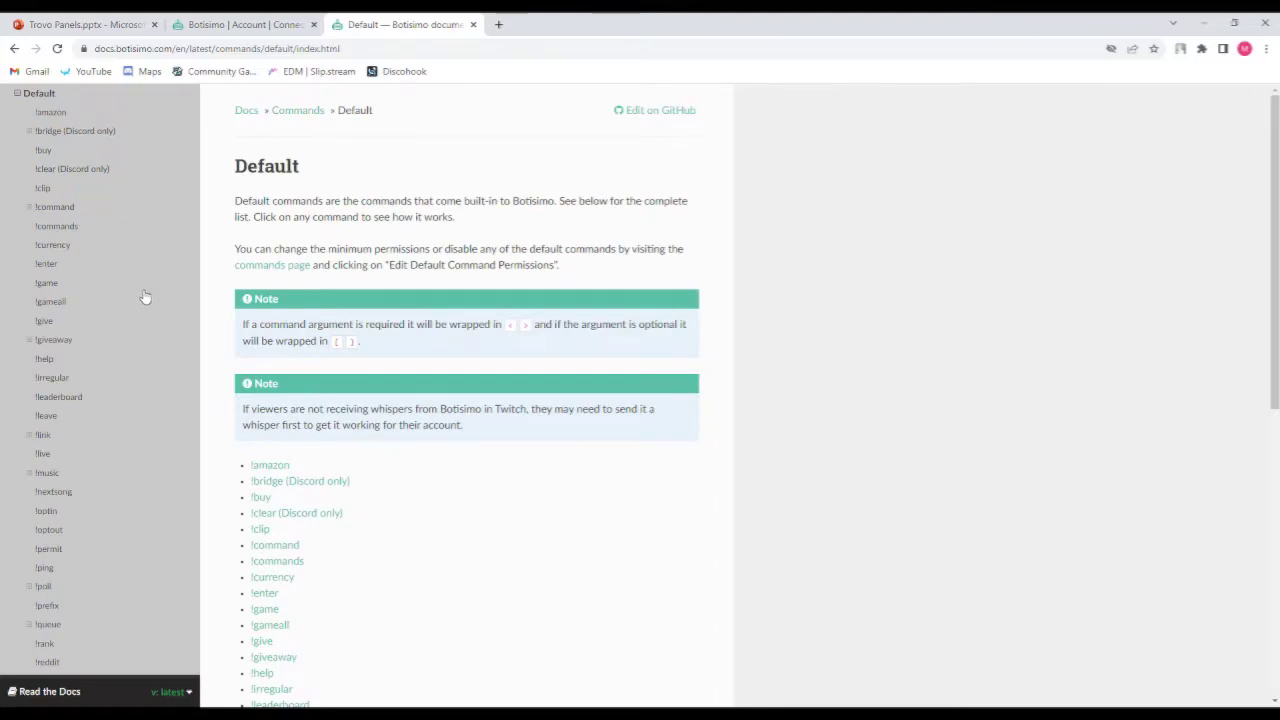
scroll(115, 326, "down", 1)
scroll(115, 326, "down", 2)
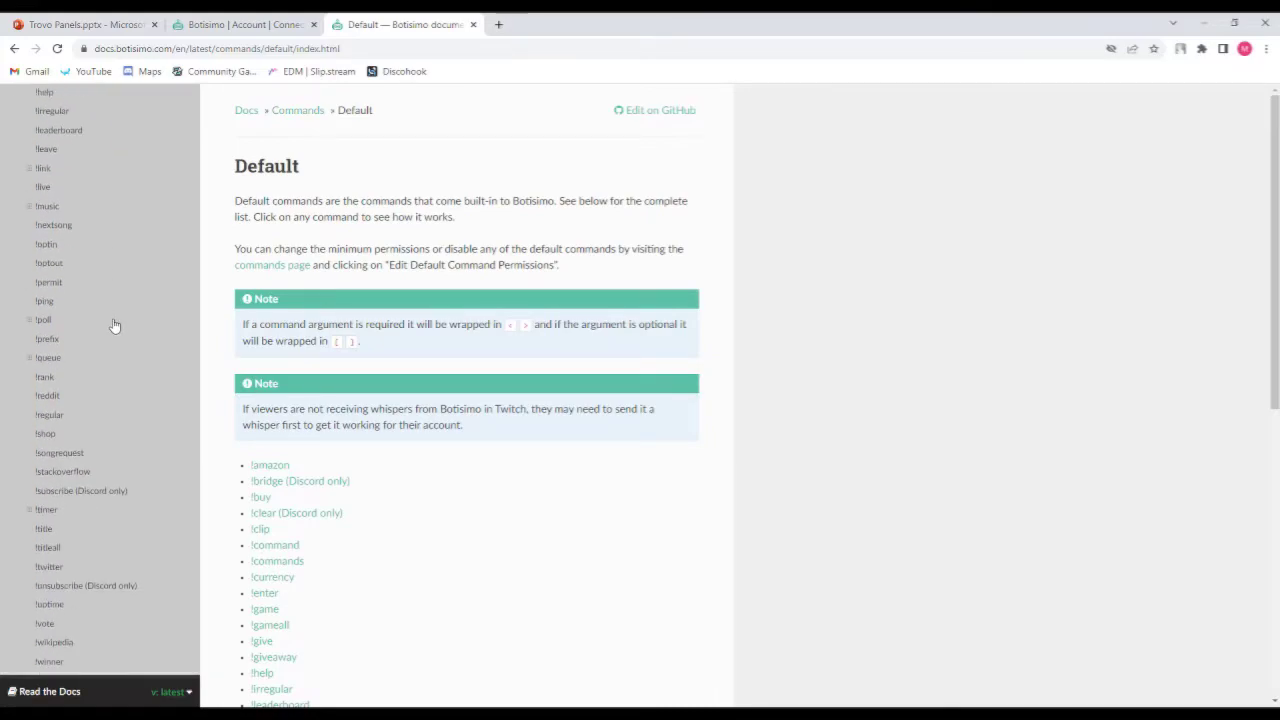
Read the !amazon command page, then return to Commands and open the Custom commands page.
left_click(270, 466)
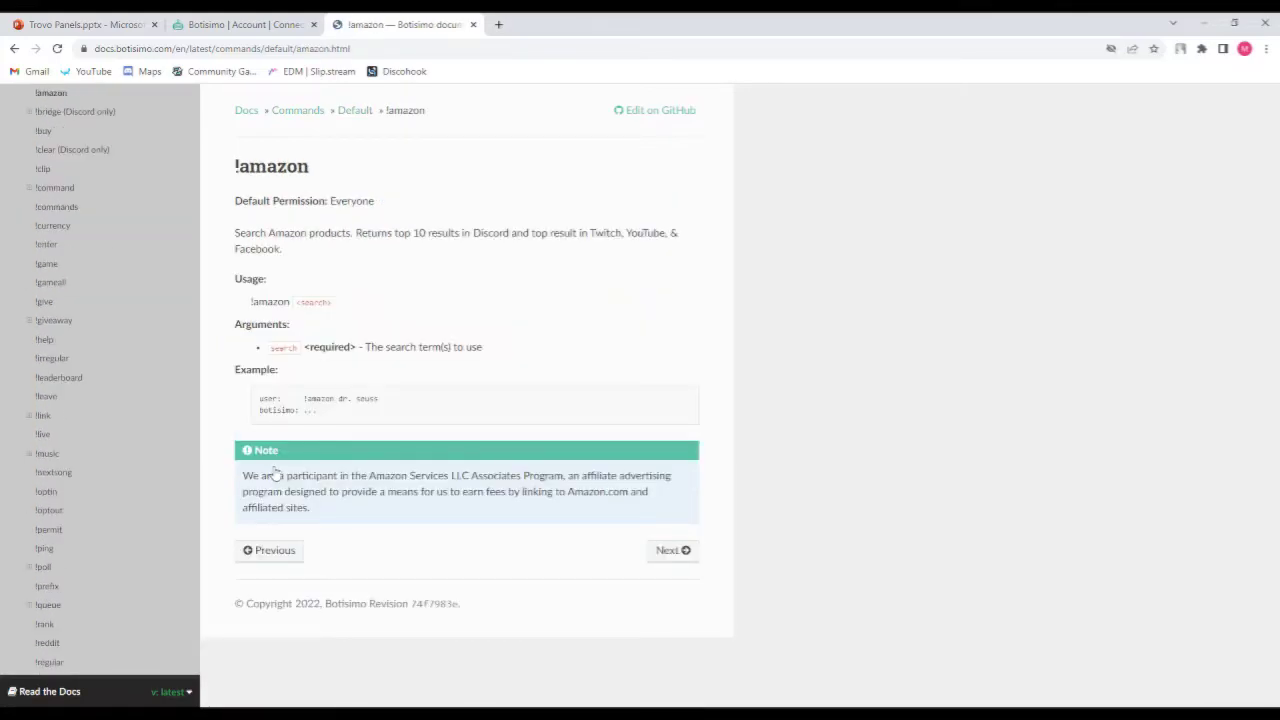
scroll(100, 277, "up", 5)
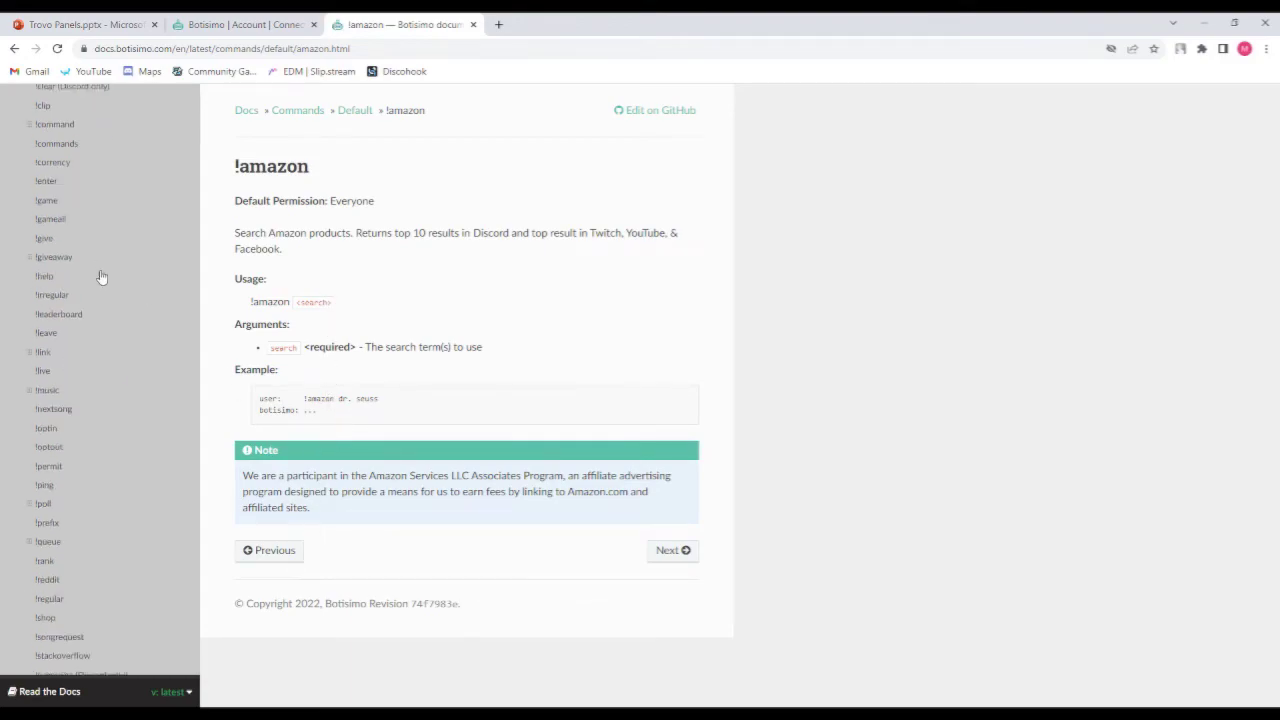
left_click(50, 253)
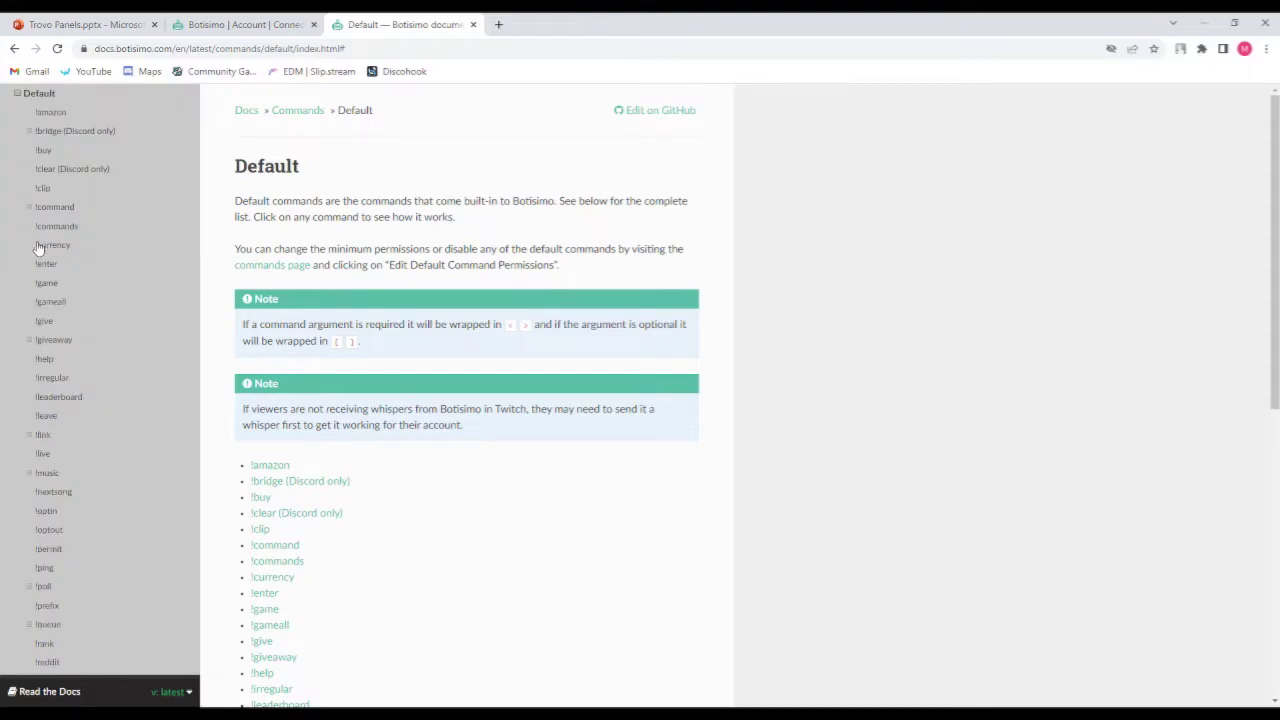
left_click(40, 230)
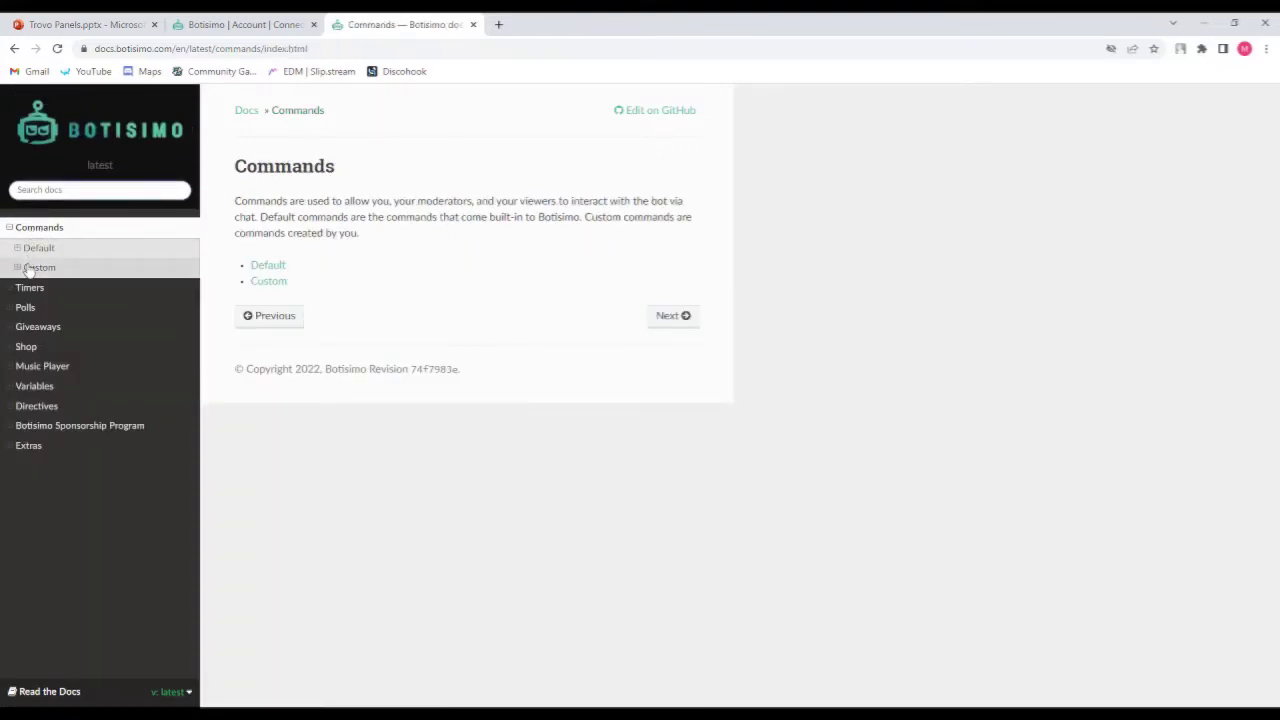
left_click(28, 268)
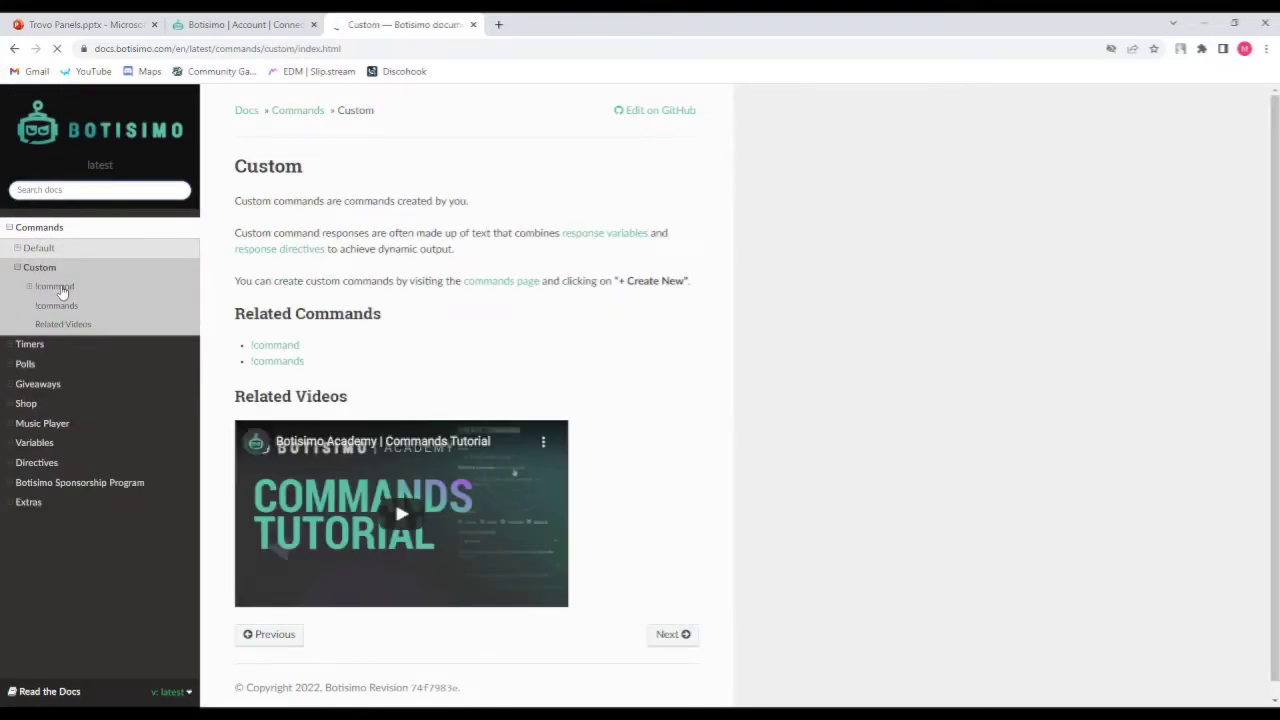
Read through the !command documentation and its subcommands such as delete, disable and edit.
left_click(60, 287)
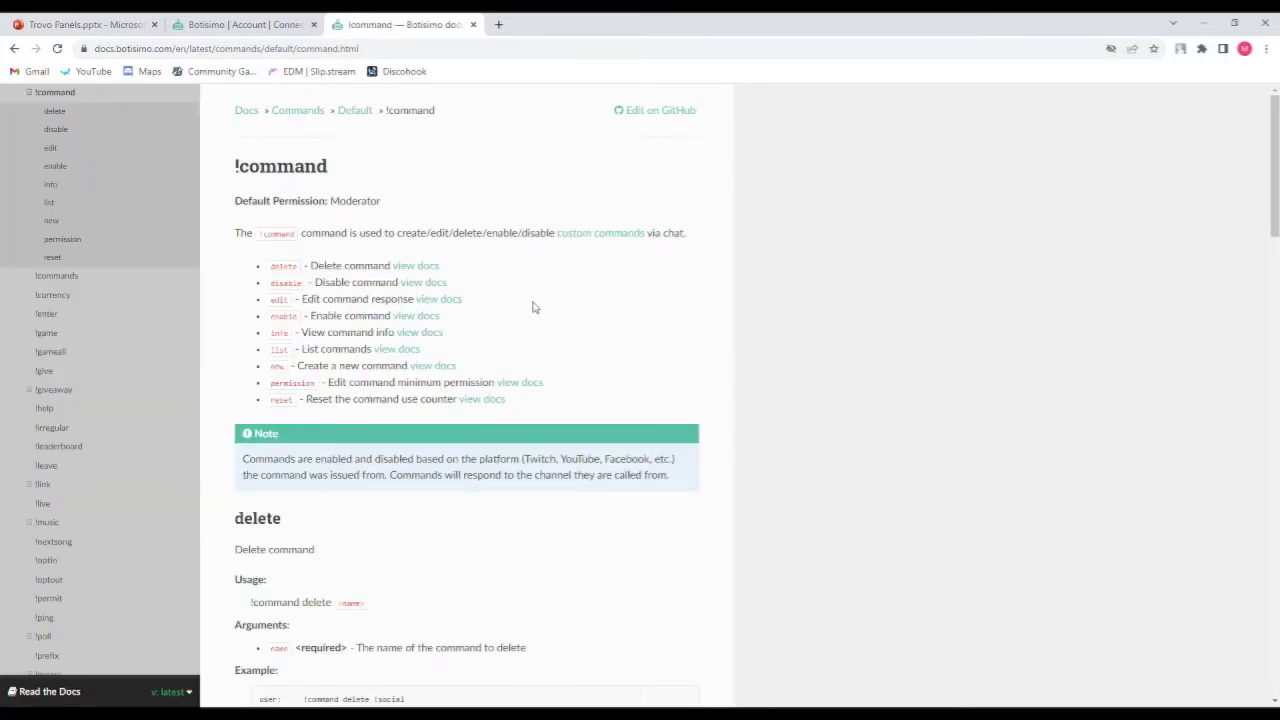
scroll(518, 306, "down", 2)
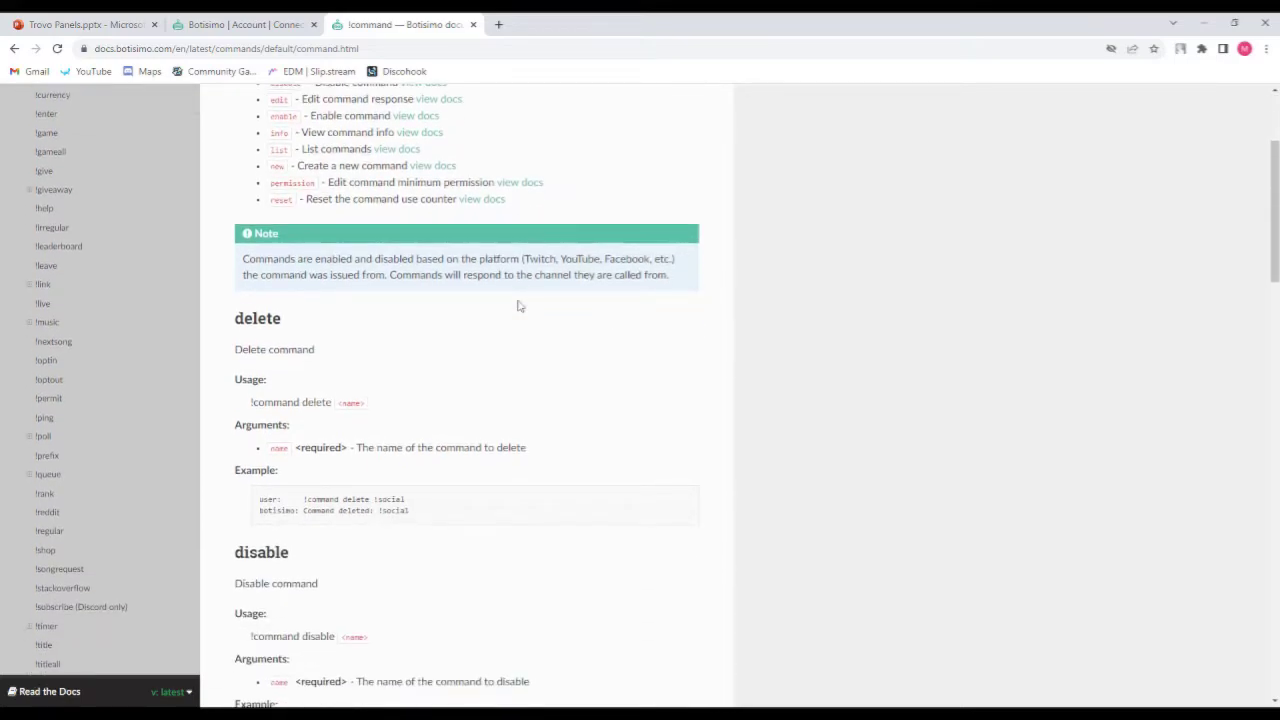
scroll(449, 371, "down", 2)
scroll(449, 371, "down", 2)
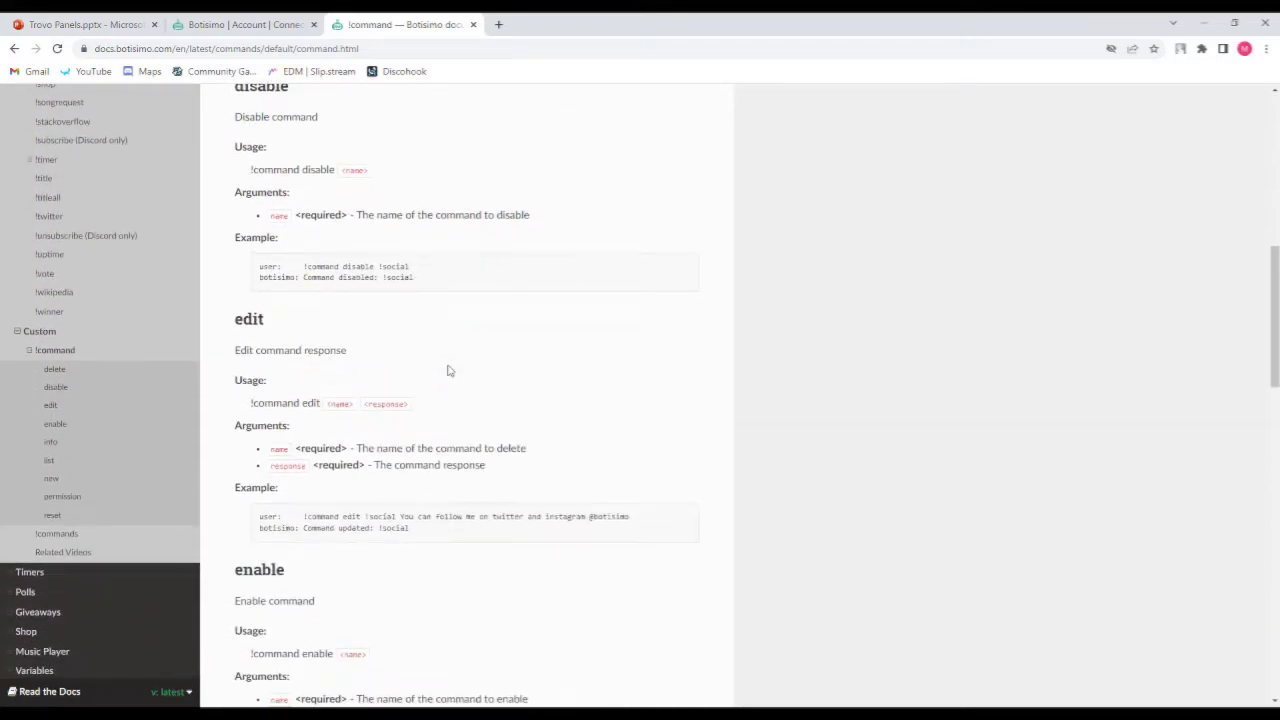
scroll(171, 317, "up", 2)
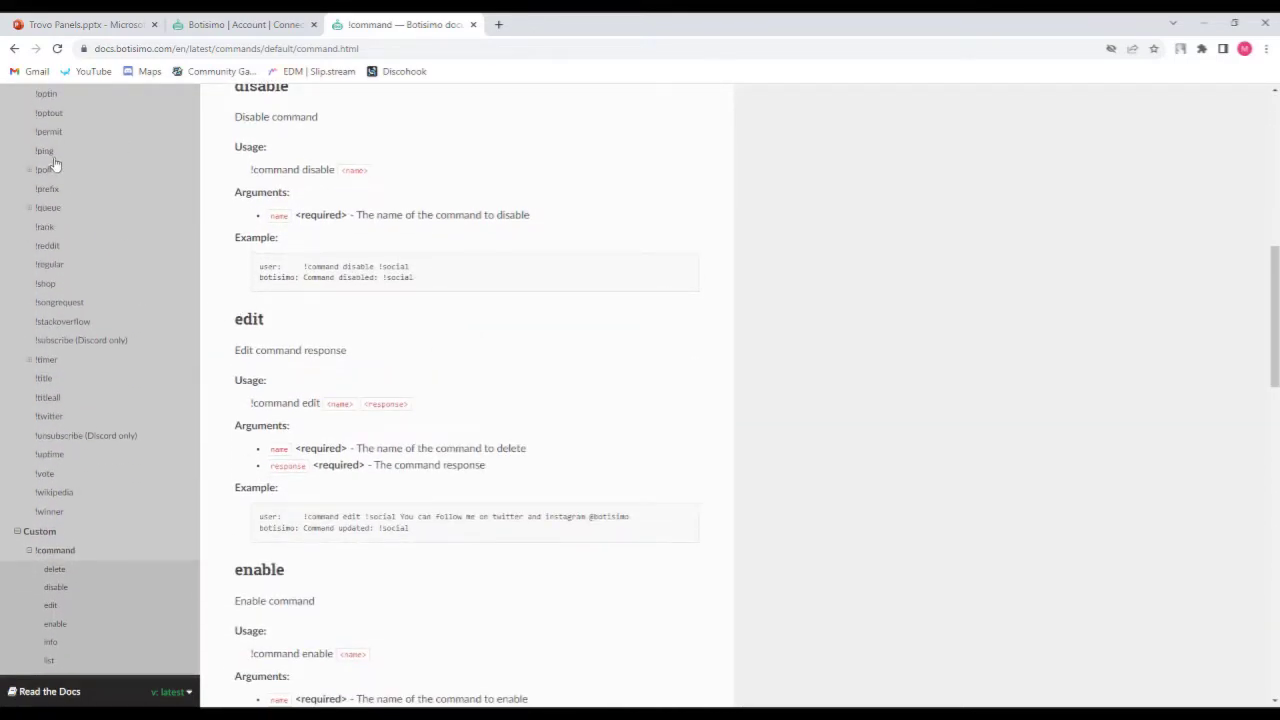
scroll(55, 335, "up", 2)
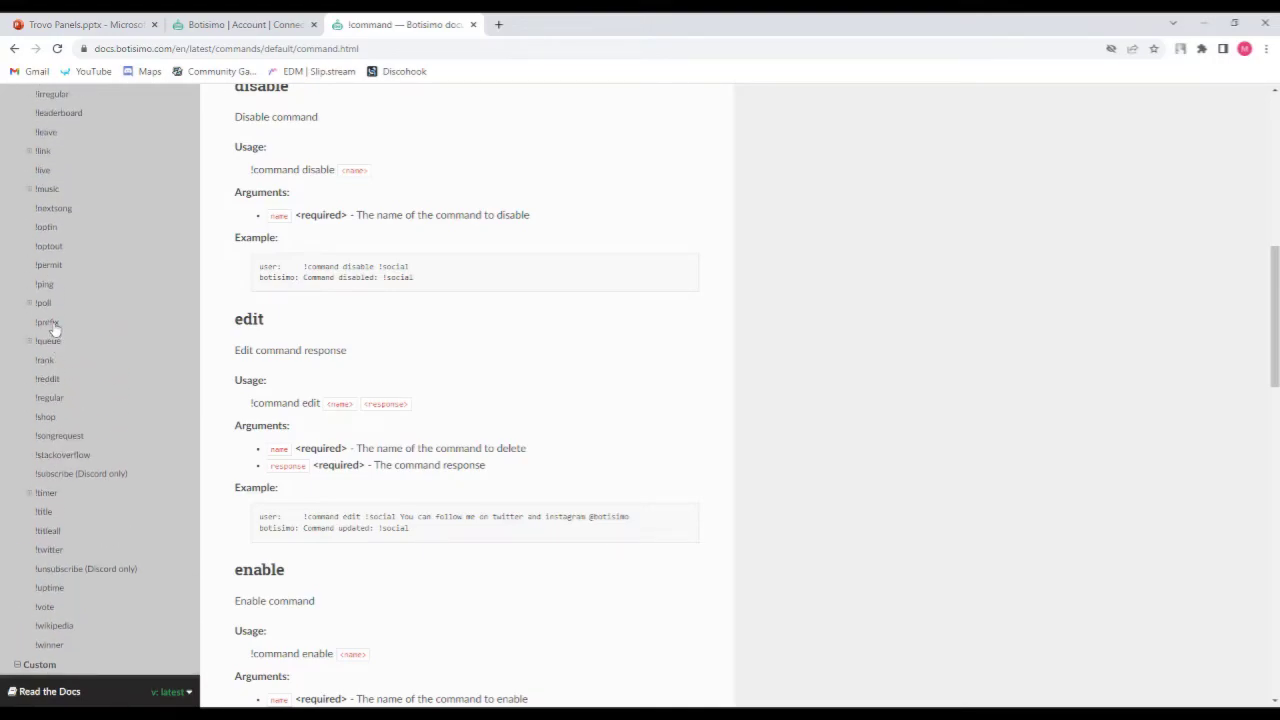
scroll(55, 313, "up", 3)
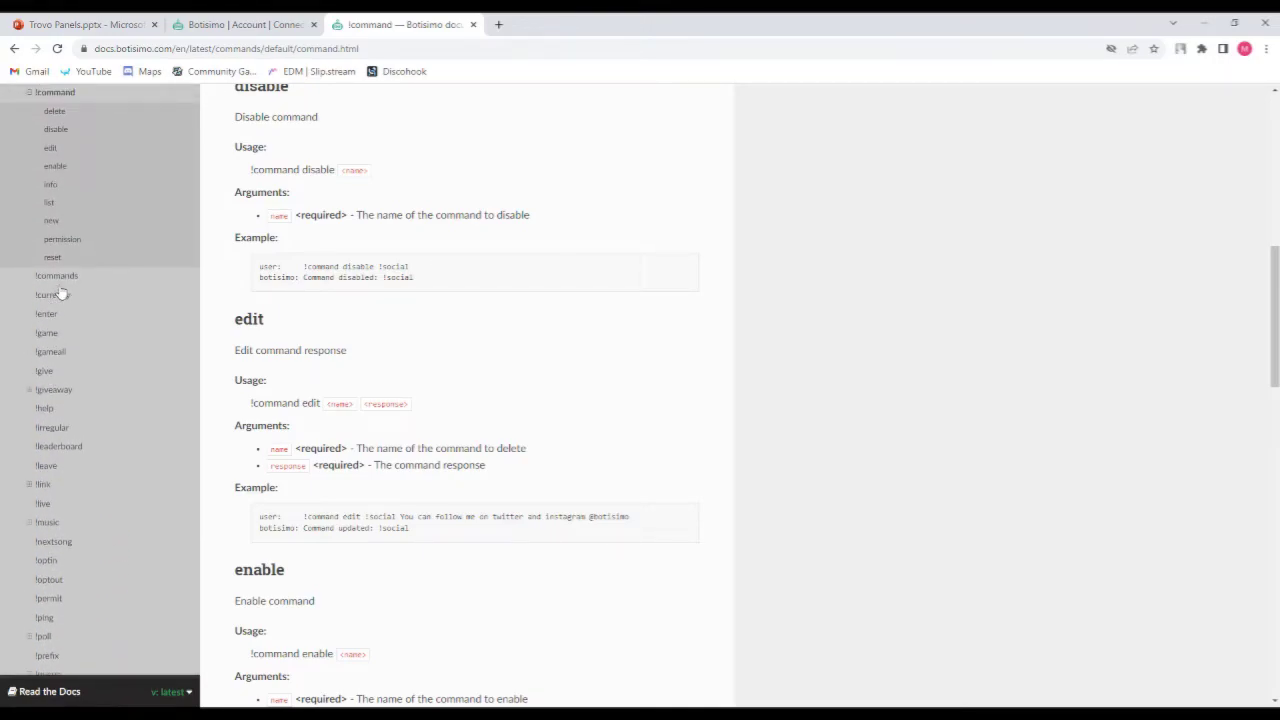
scroll(65, 303, "up", 2)
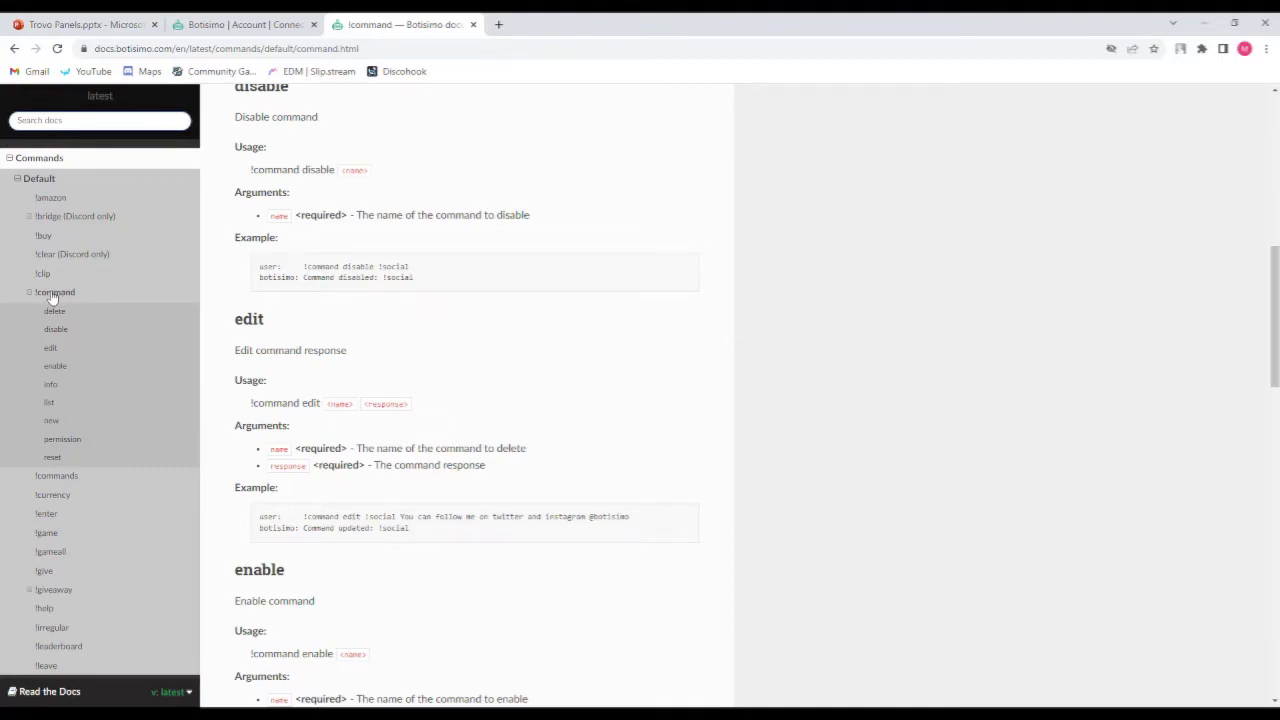
left_click(33, 297)
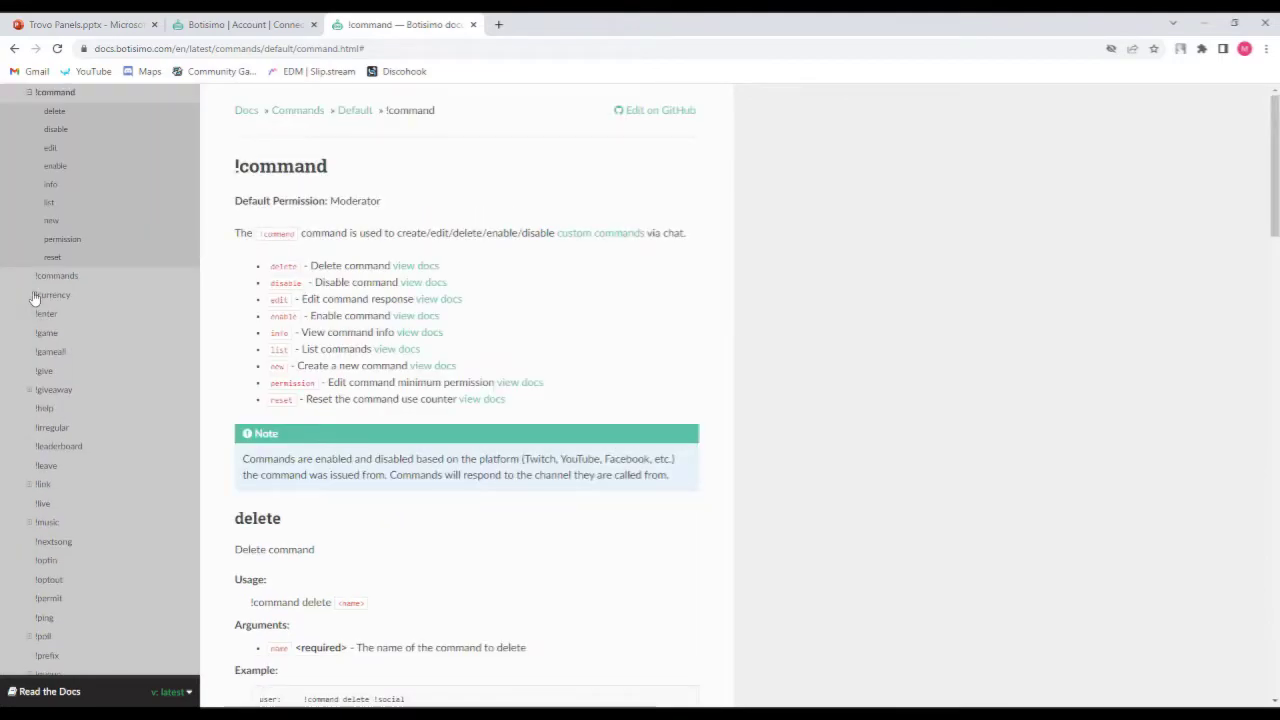
scroll(95, 293, "down", 2)
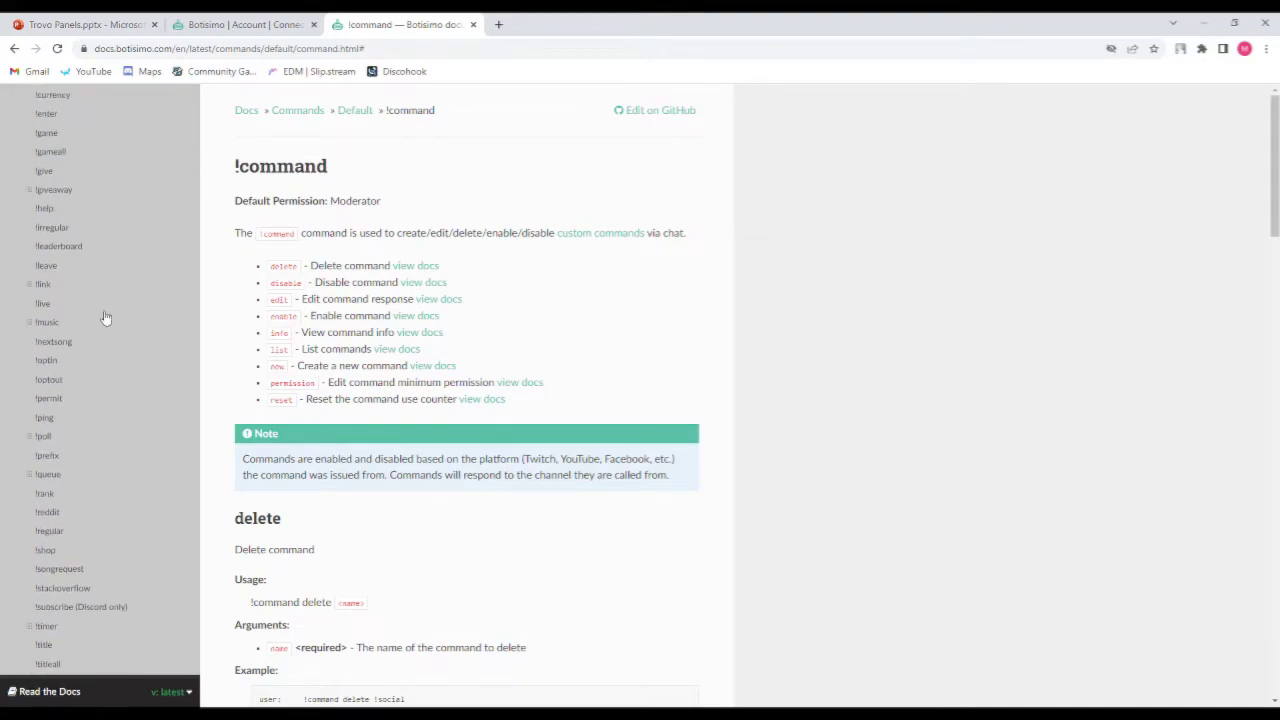
scroll(122, 348, "down", 3)
scroll(122, 348, "down", 3)
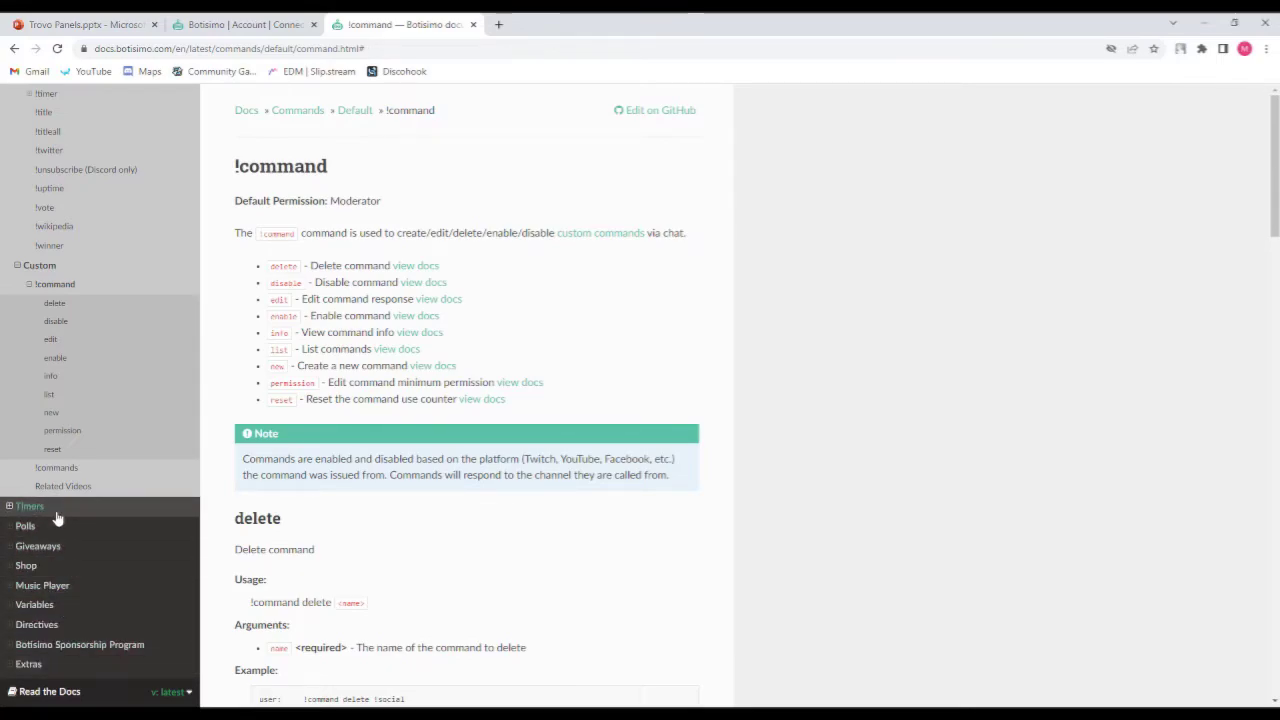
Close the documentation tab and scroll back through the Trovo connection settings.
left_click(473, 25)
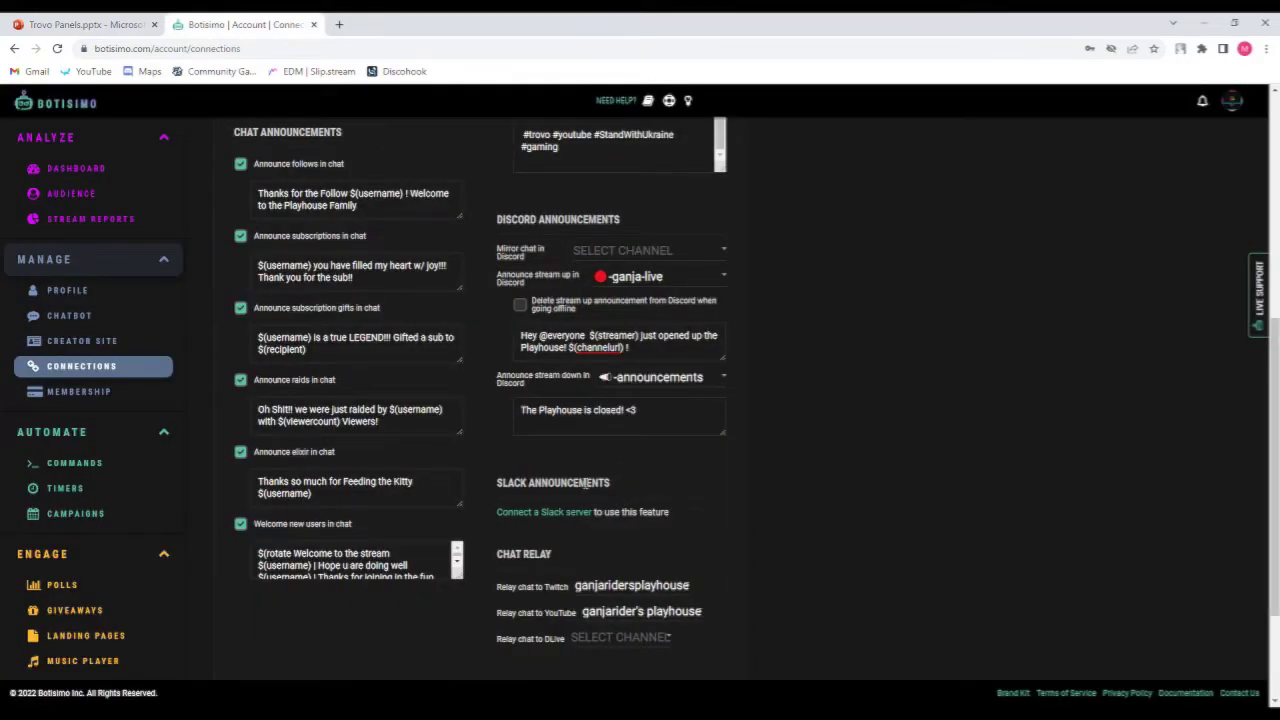
scroll(650, 495, "down", 3)
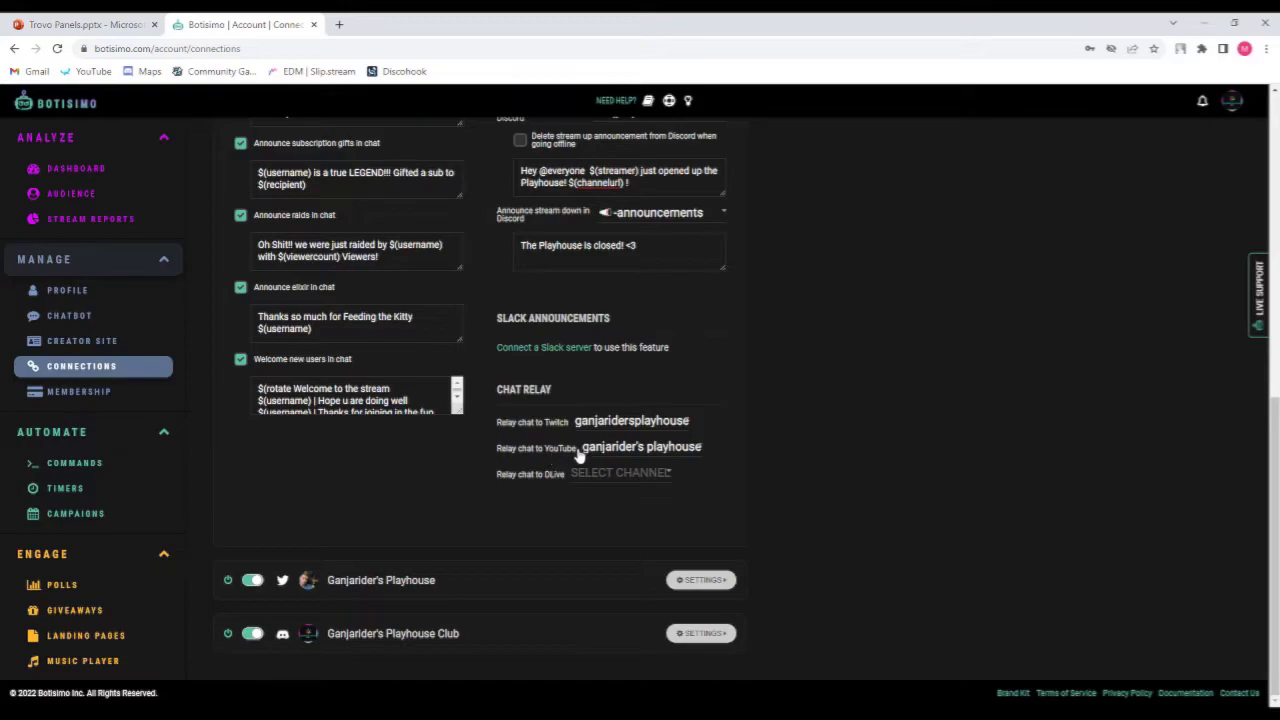
scroll(463, 393, "up", 5)
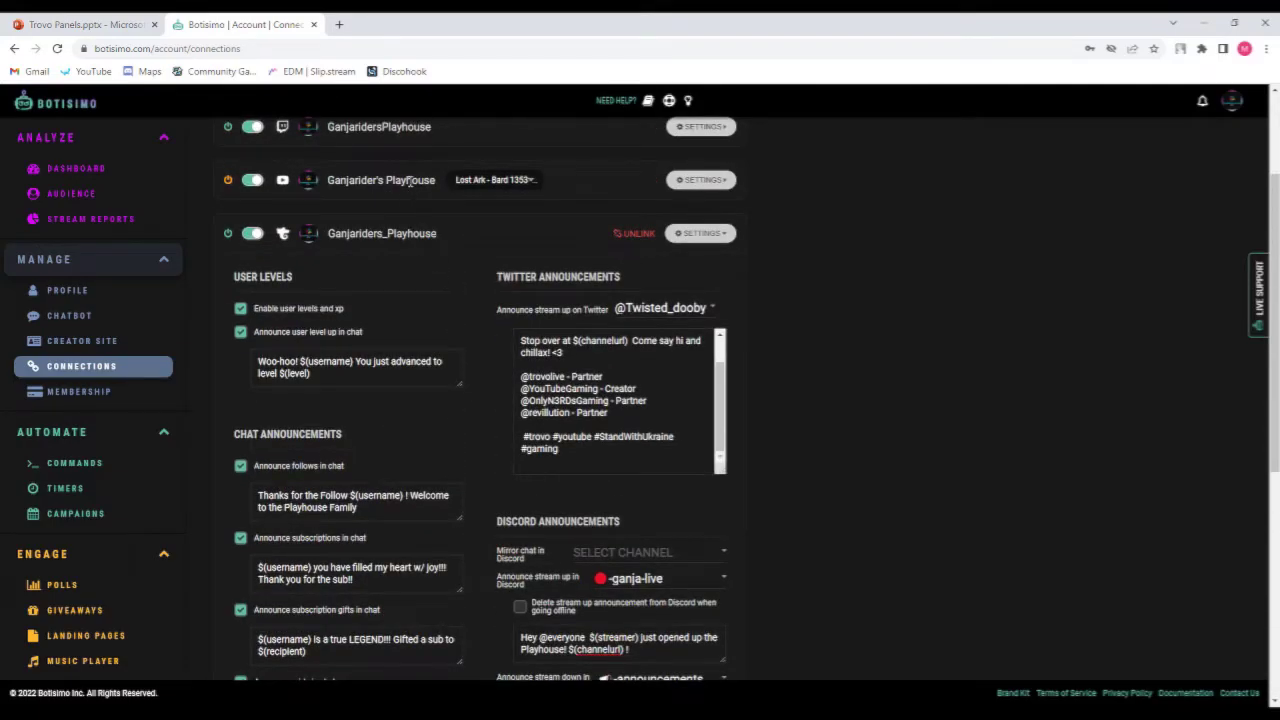
scroll(405, 200, "up", 2)
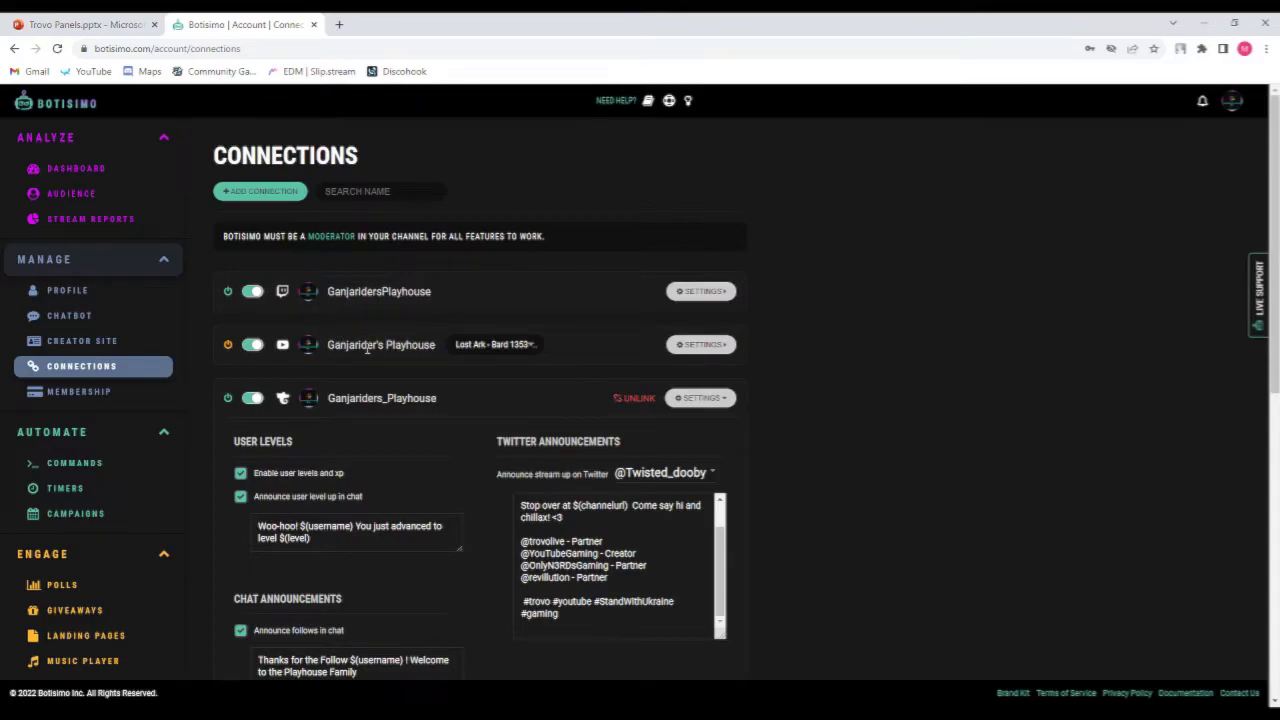
scroll(511, 421, "down", 5)
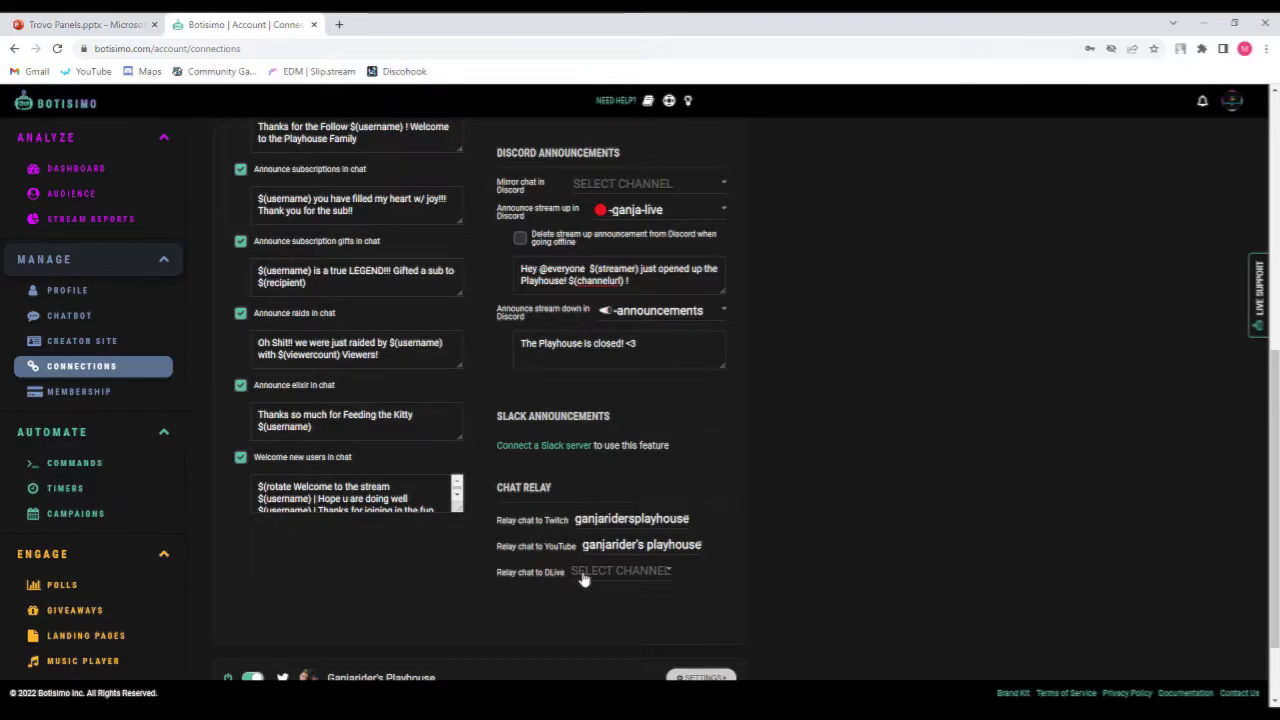
scroll(499, 578, "down", 1)
scroll(499, 578, "down", 3)
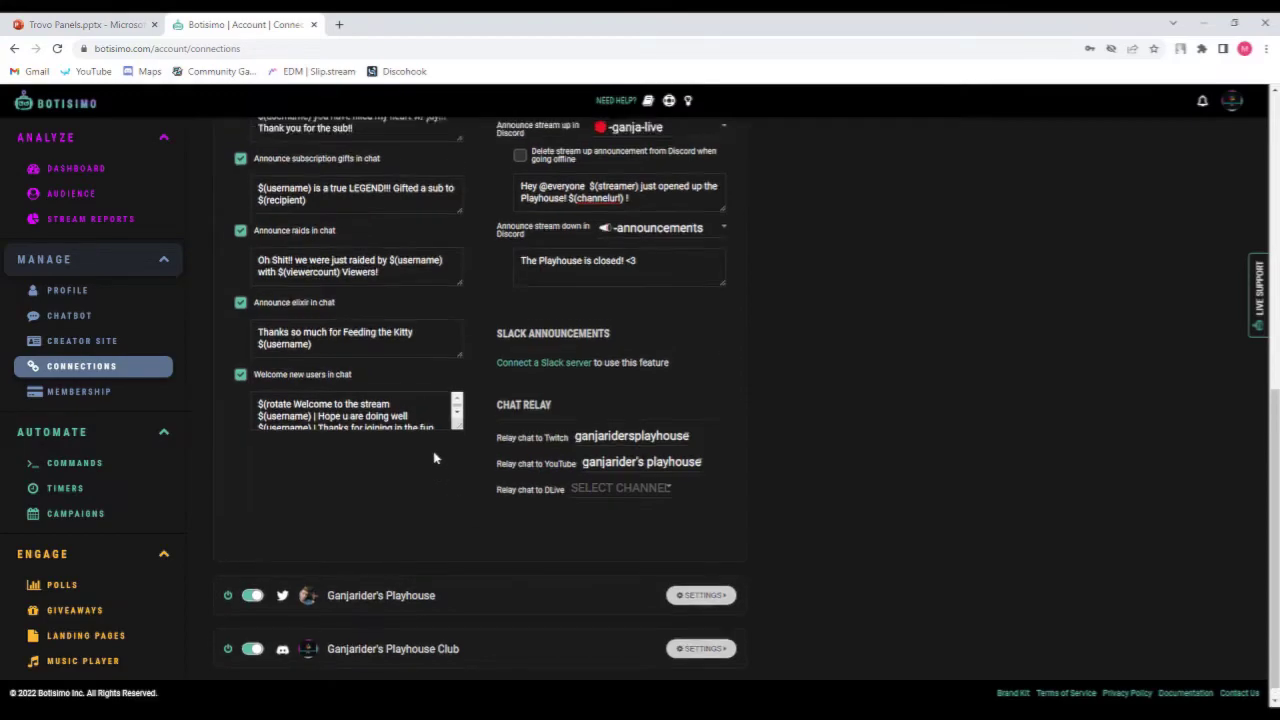
scroll(434, 458, "up", 4)
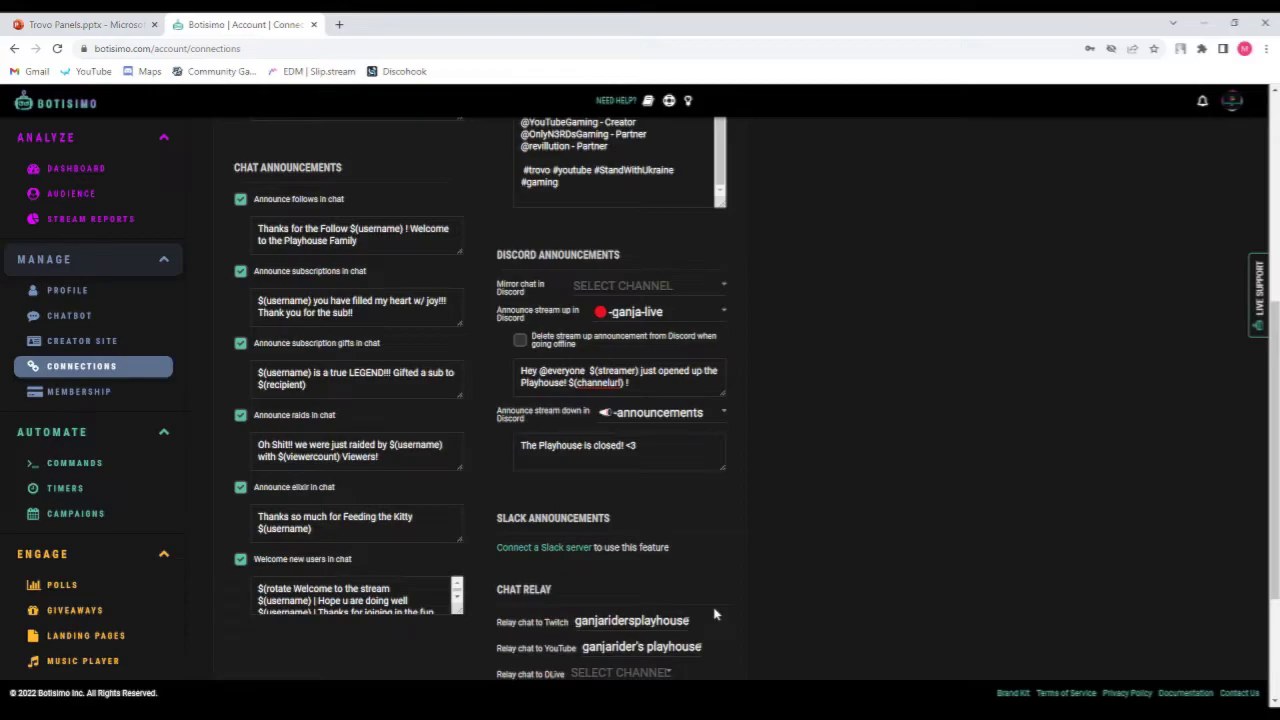
scroll(706, 606, "up", 3)
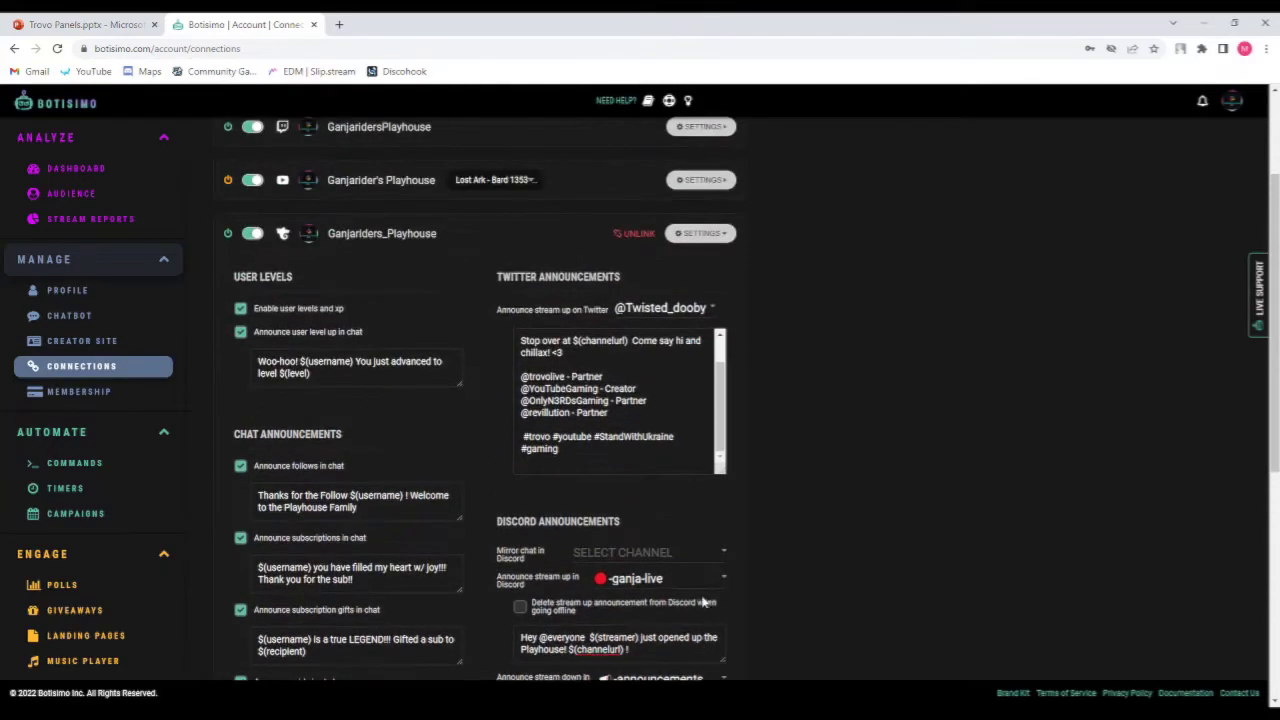
scroll(572, 290, "up", 2)
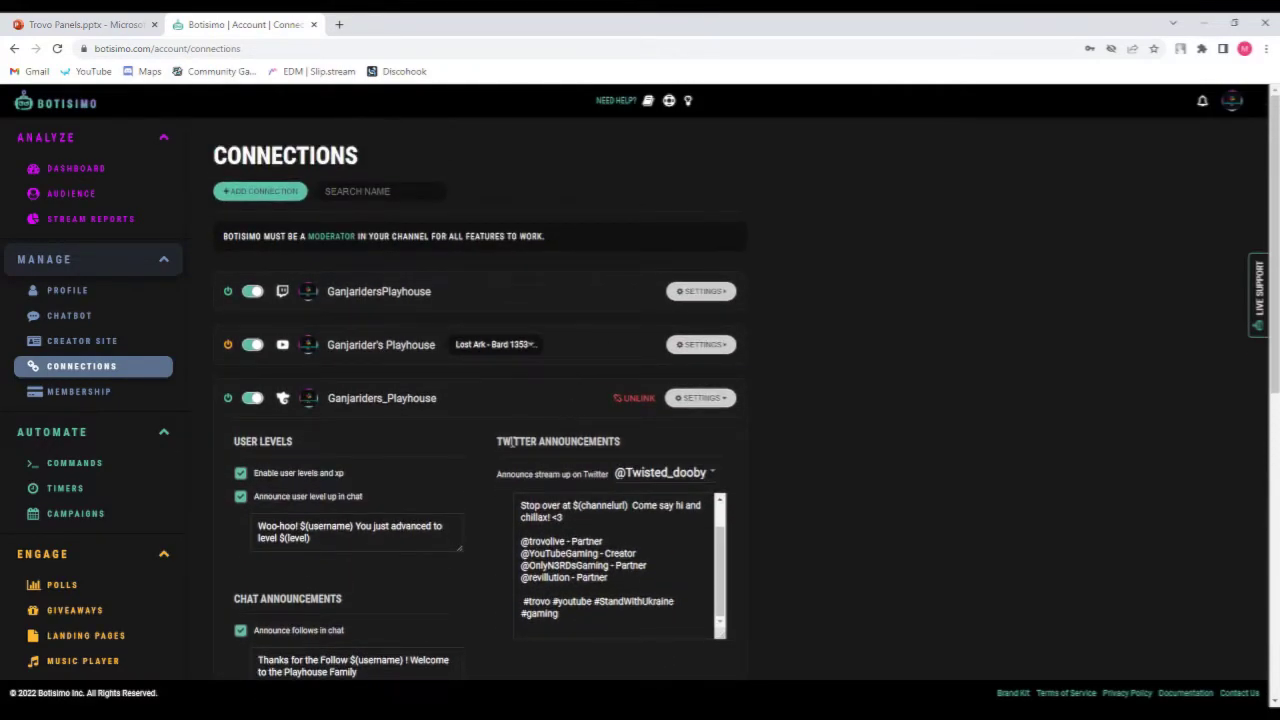
scroll(487, 457, "down", 2)
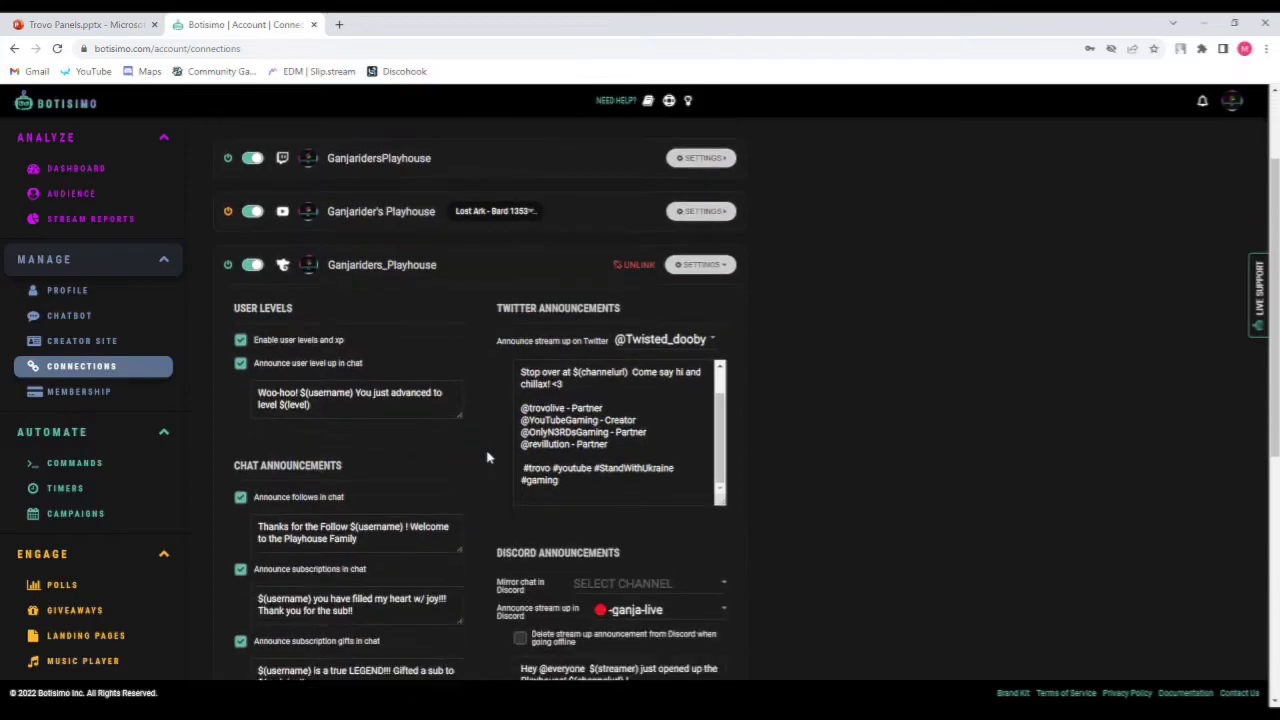
Collapse the Trovo connection settings and expand the Twitch connection settings.
left_click(700, 268)
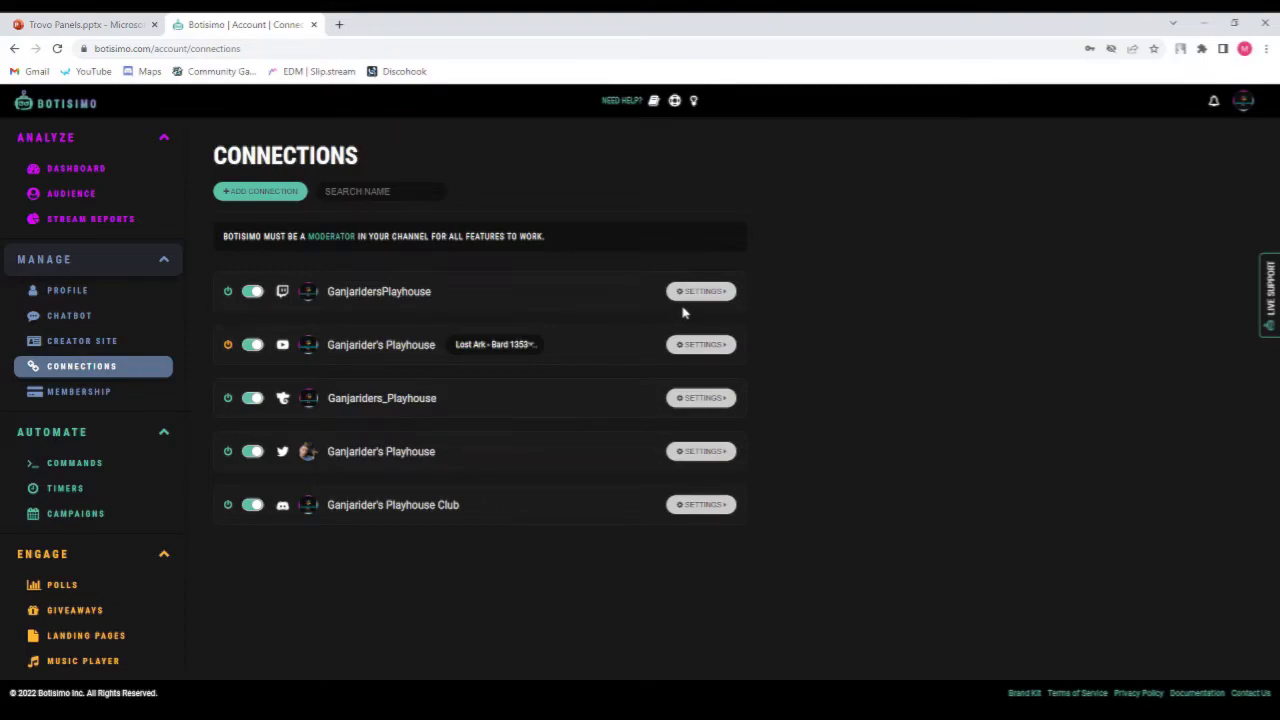
left_click(703, 292)
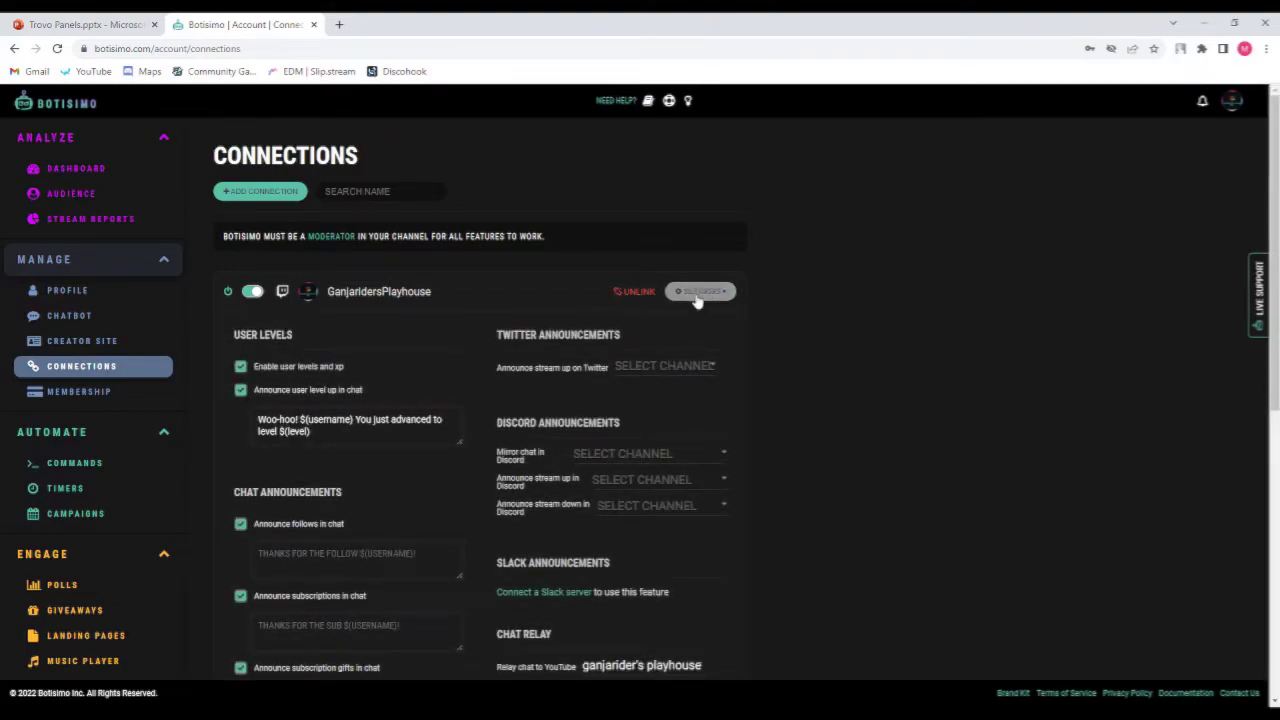
Scroll through the Twitch connection settings and collapse them.
scroll(540, 400, "down", 3)
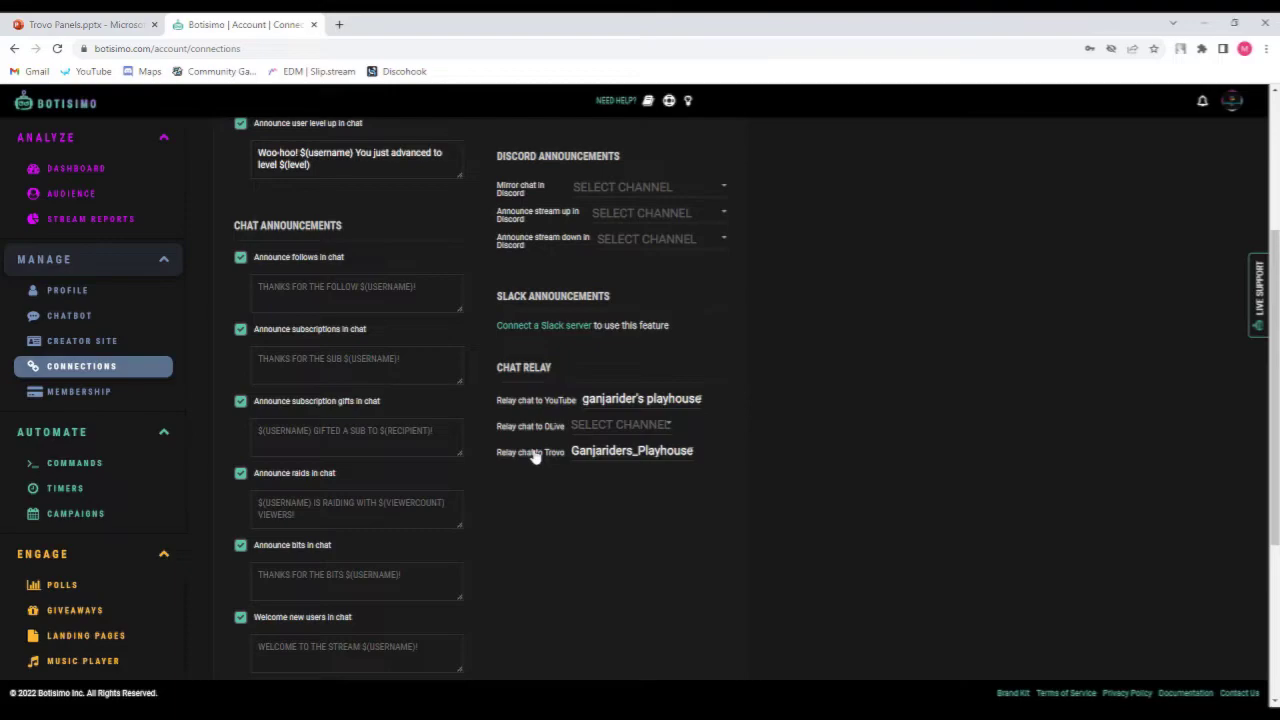
scroll(536, 456, "up", 5)
left_click(699, 225)
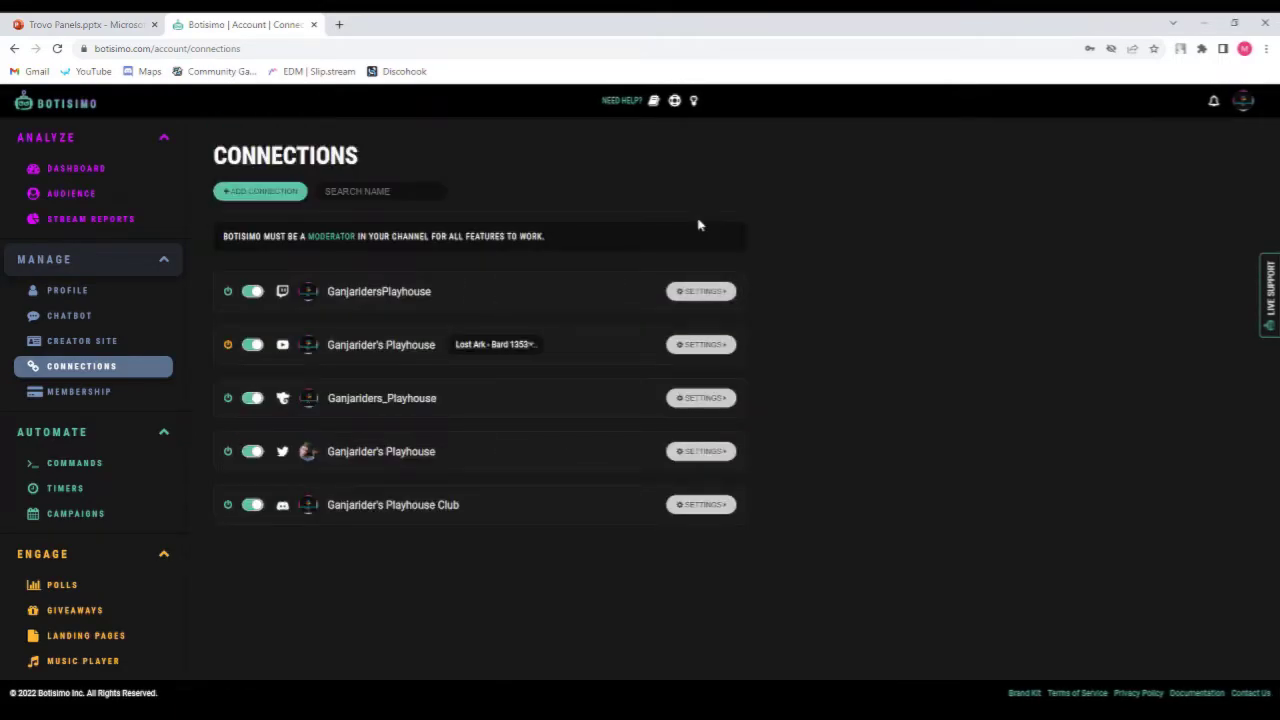
Expand the YouTube connection settings, scroll through its announcements and chat relay, then collapse them.
left_click(701, 346)
scroll(531, 449, "down", 4)
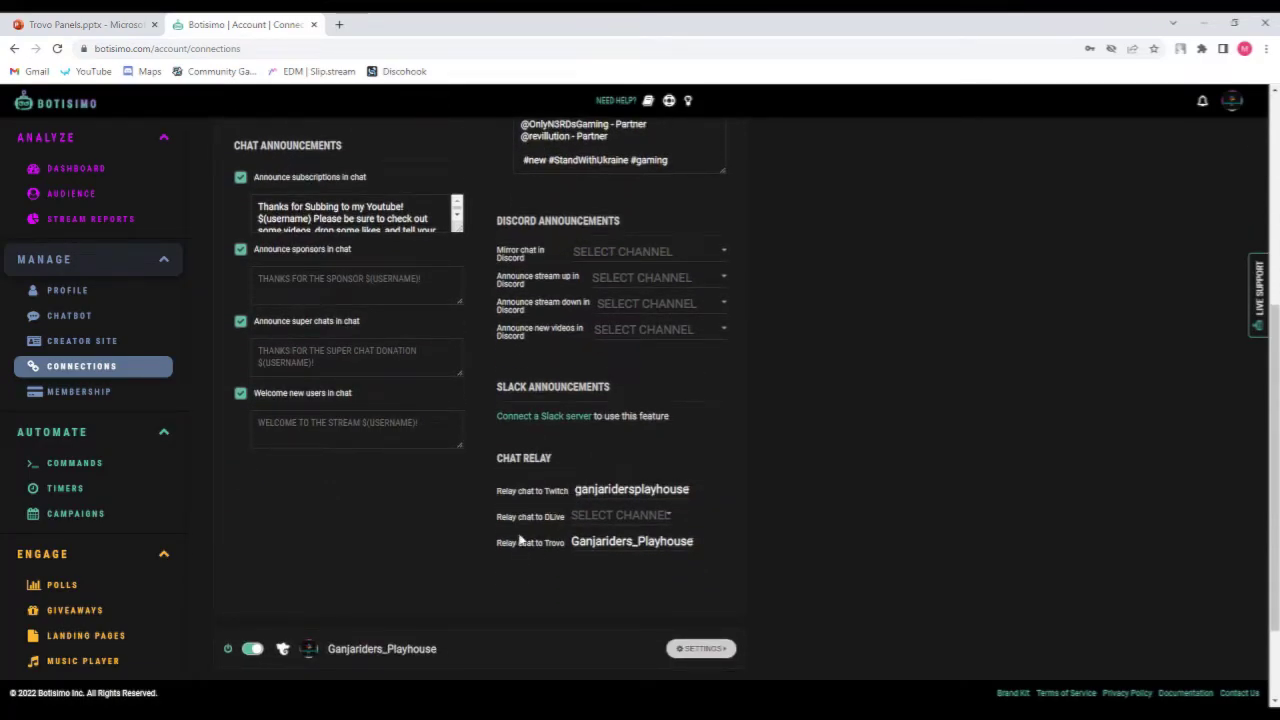
scroll(575, 551, "up", 5)
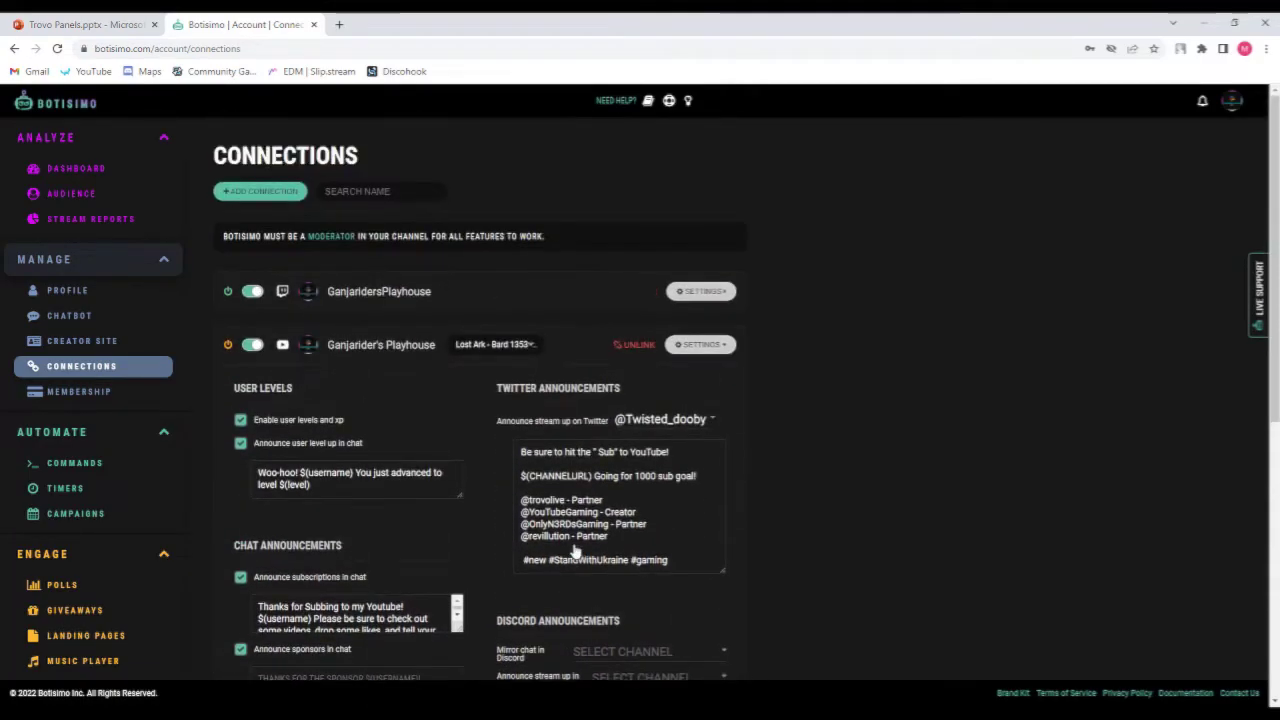
left_click(692, 346)
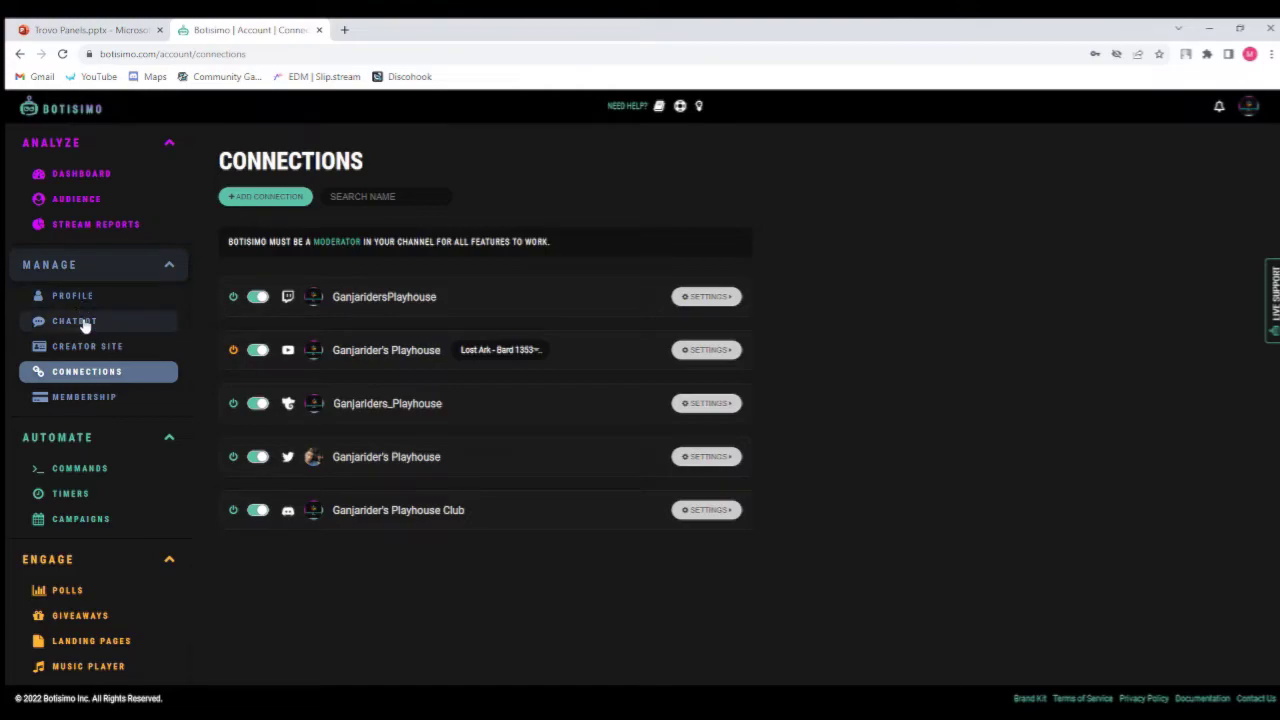
Open the Chatbot page, scroll through its settings and custom bot section, and toggle the Advanced Options showing the command prefix.
left_click(85, 322)
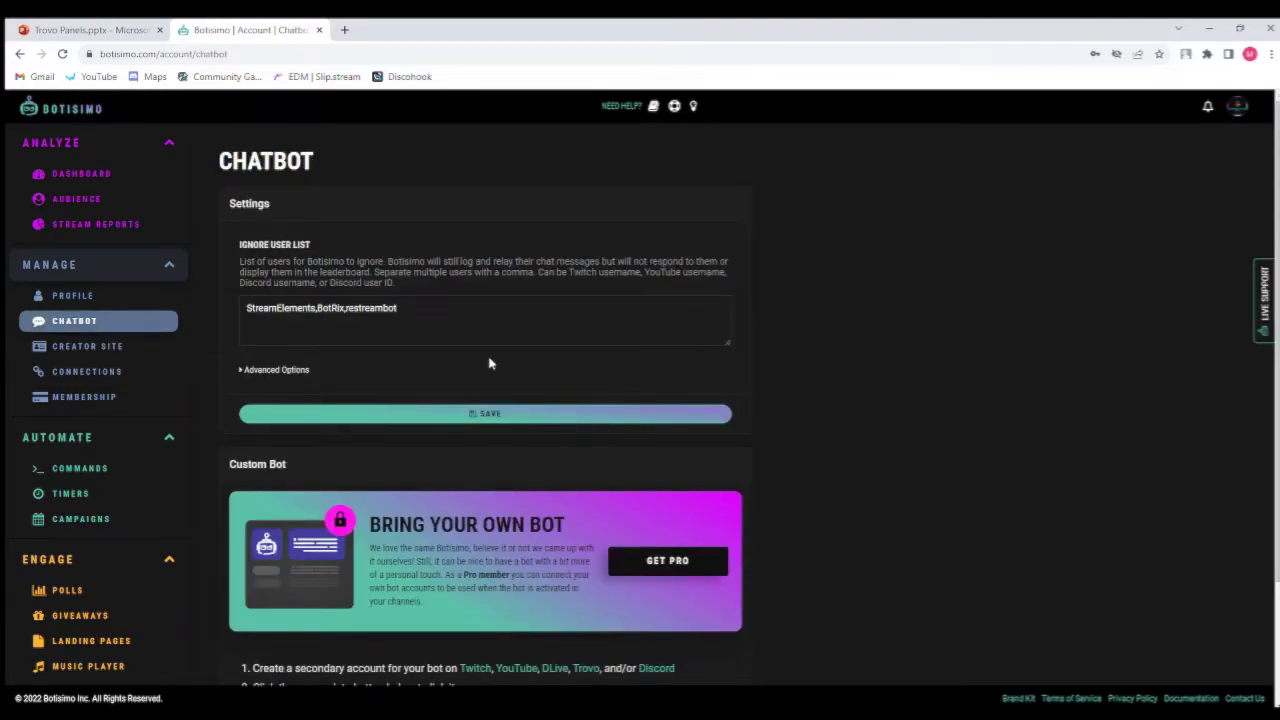
scroll(489, 364, "down", 2)
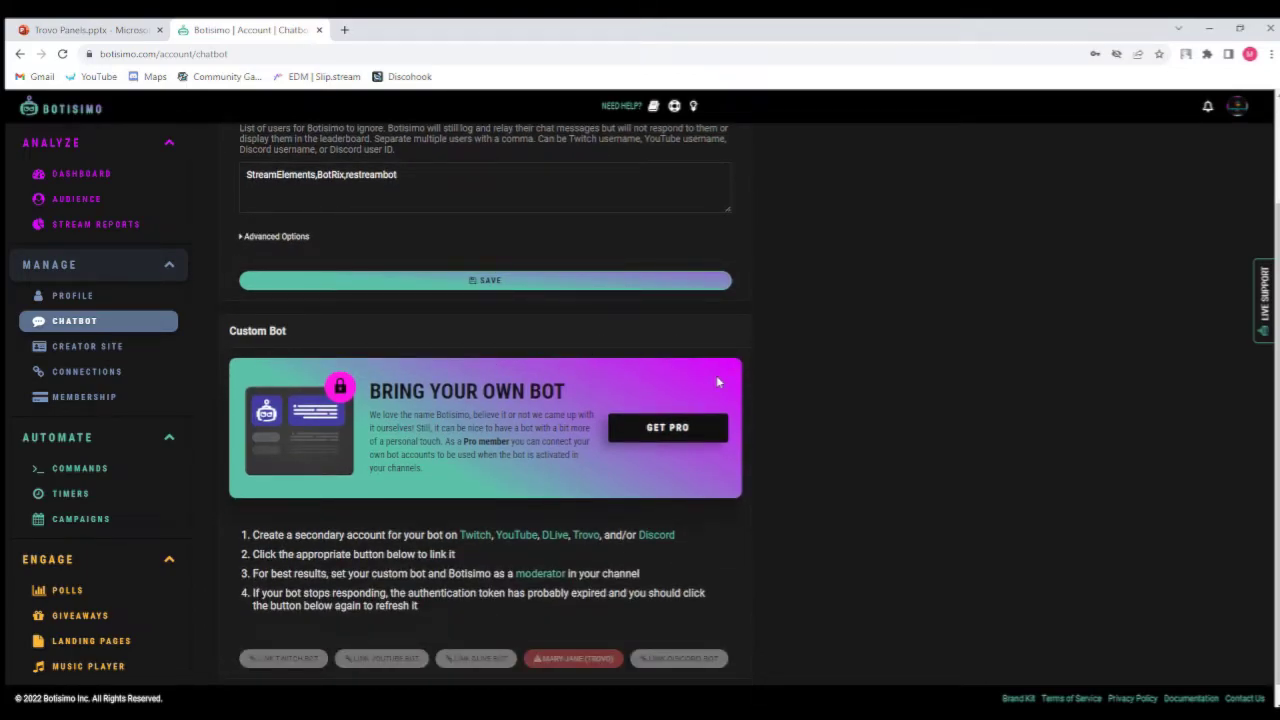
scroll(668, 430, "down", 1)
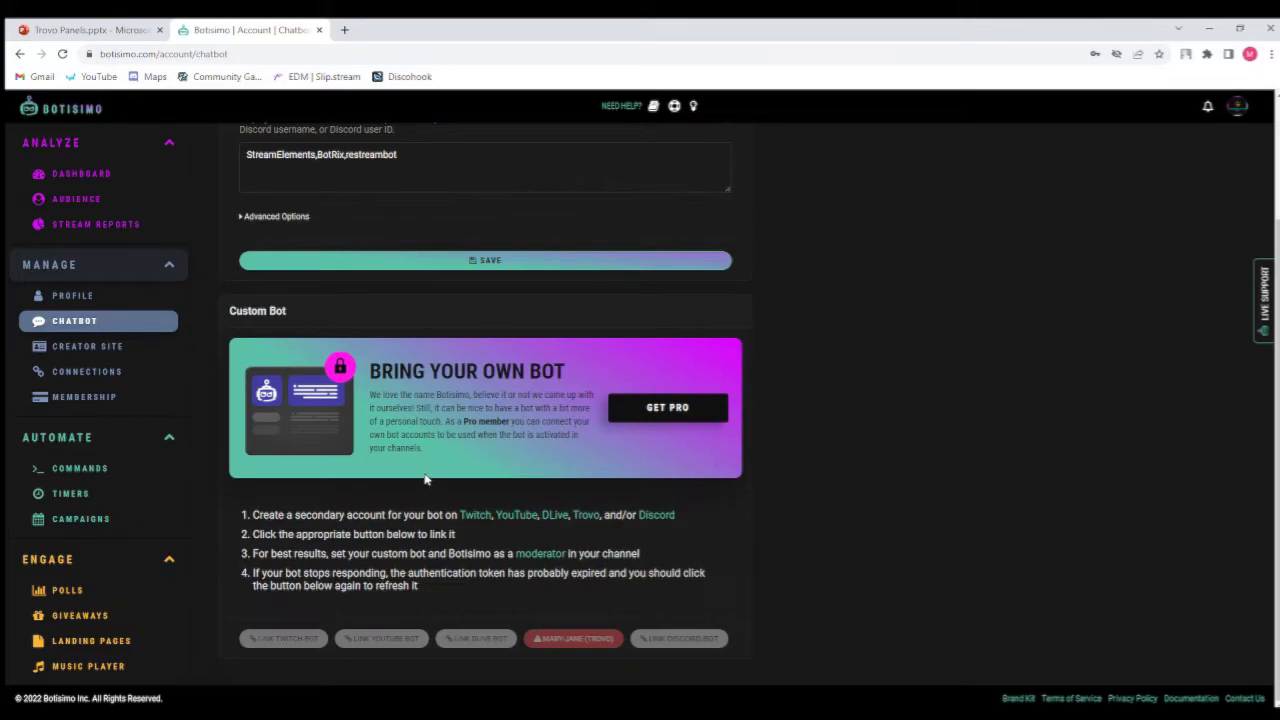
scroll(424, 480, "up", 2)
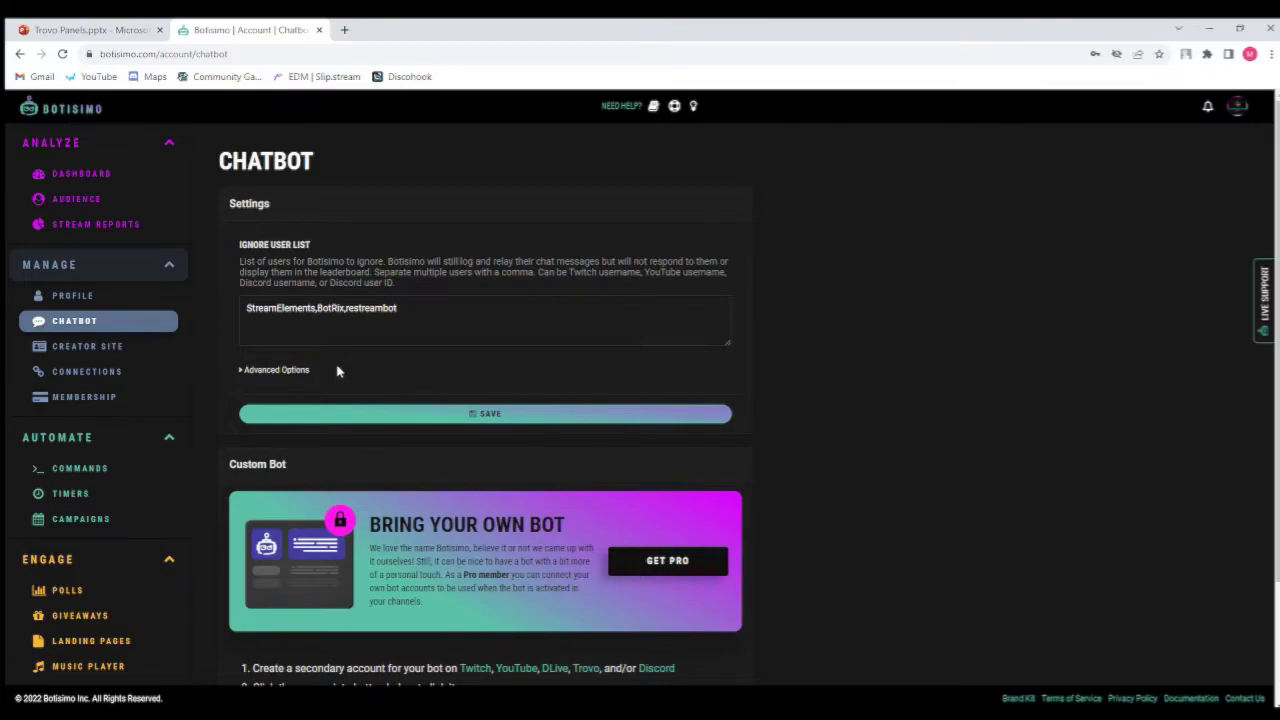
left_click(280, 371)
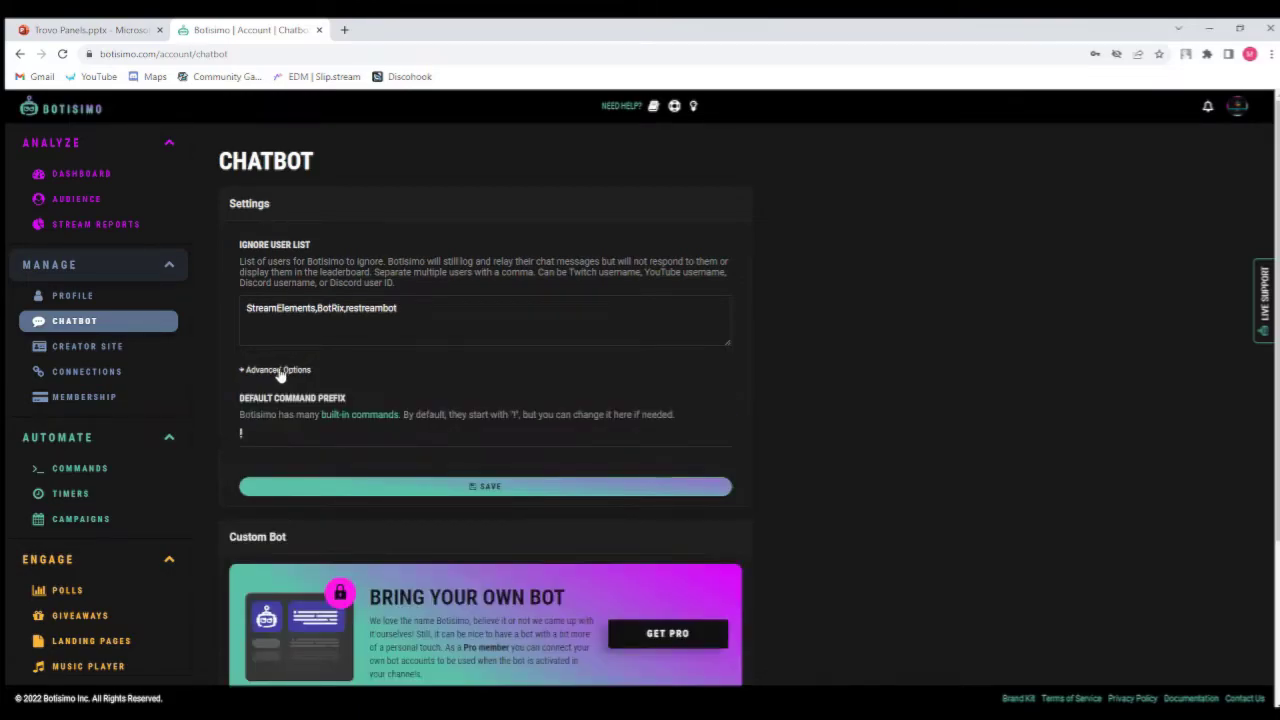
double_click(287, 370)
left_click(283, 371)
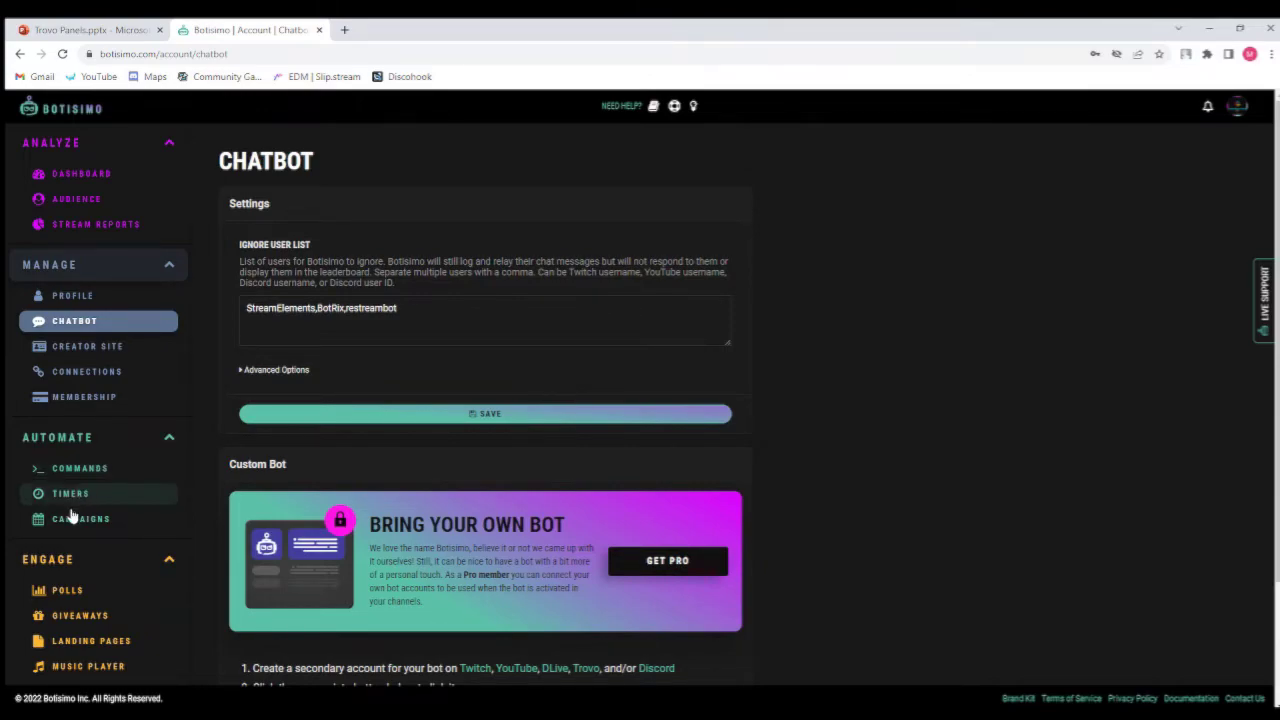
Open the Commands page and scroll through the list of custom commands.
left_click(94, 478)
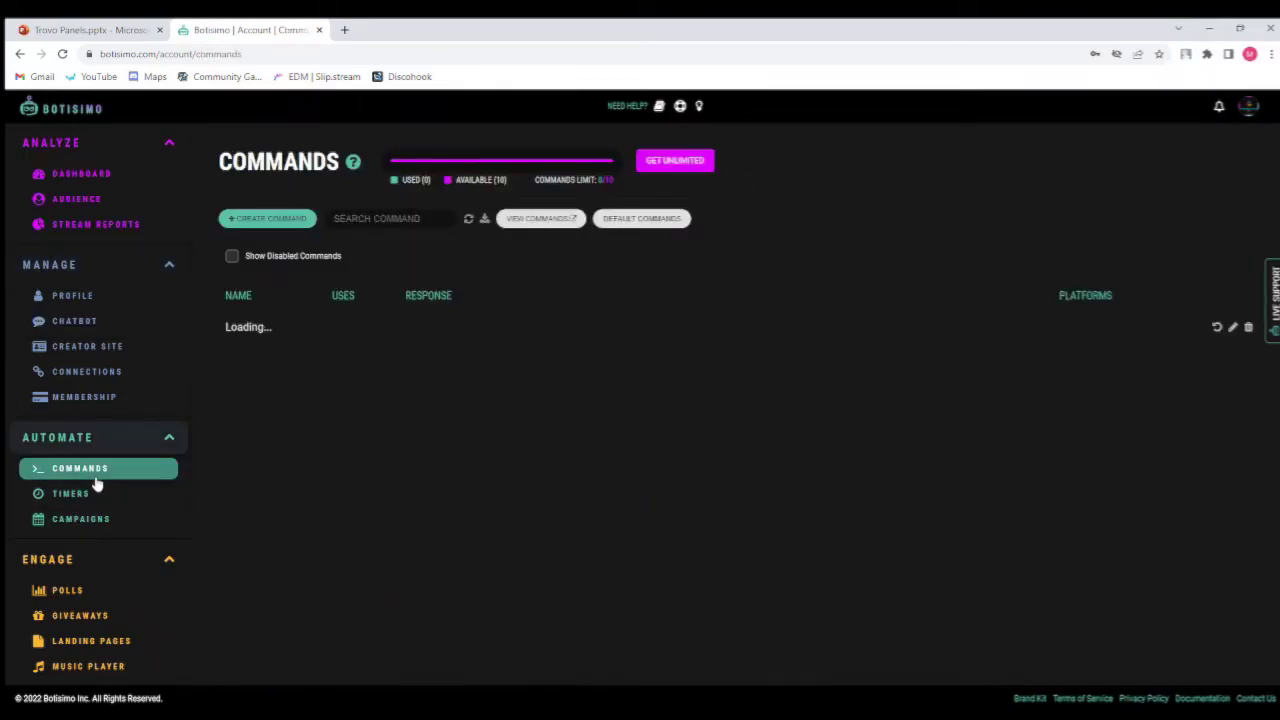
scroll(94, 483, "down", 1)
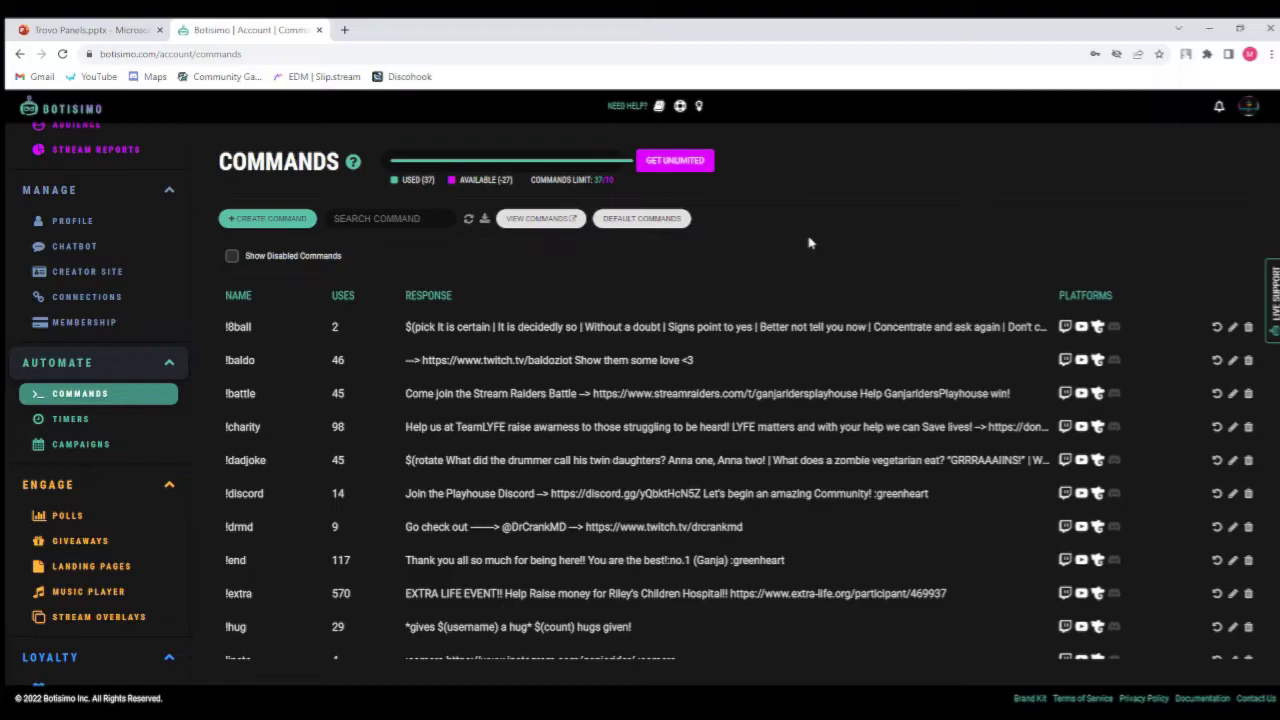
scroll(120, 346, "down", 3)
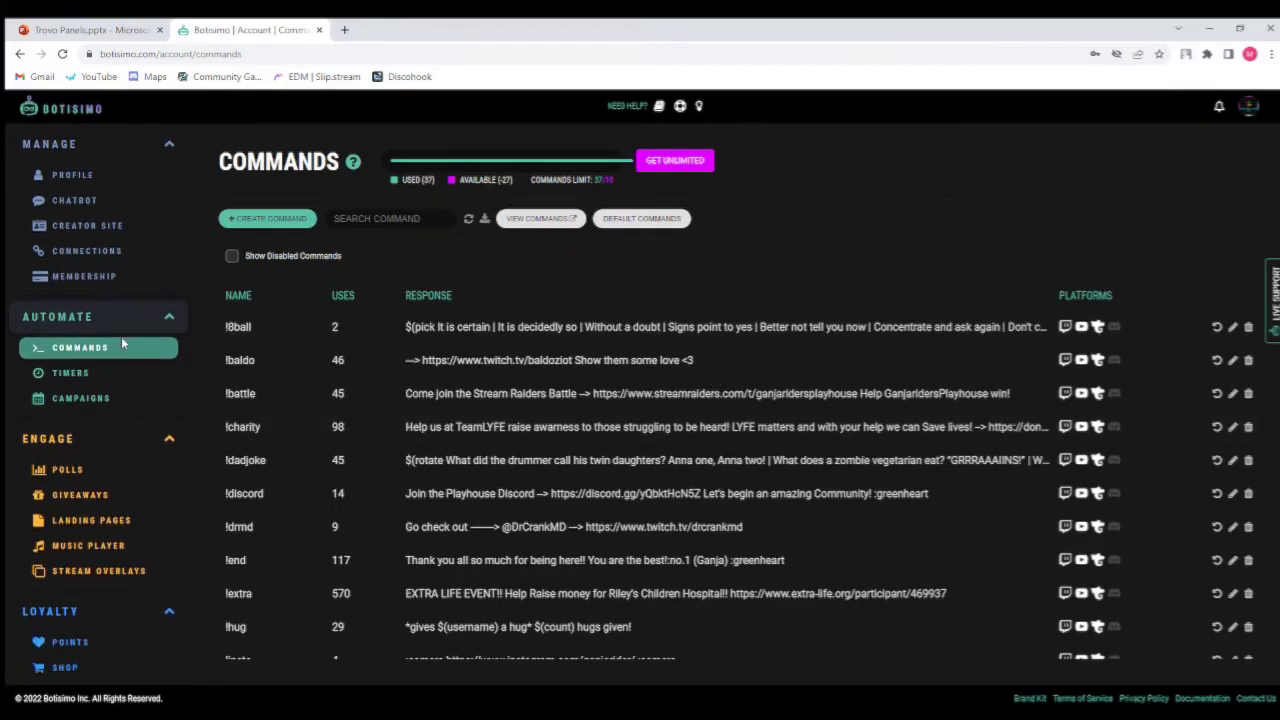
Open the Sponsorship page and scroll through its enrollment, overlay URL and performance sections.
left_click(88, 546)
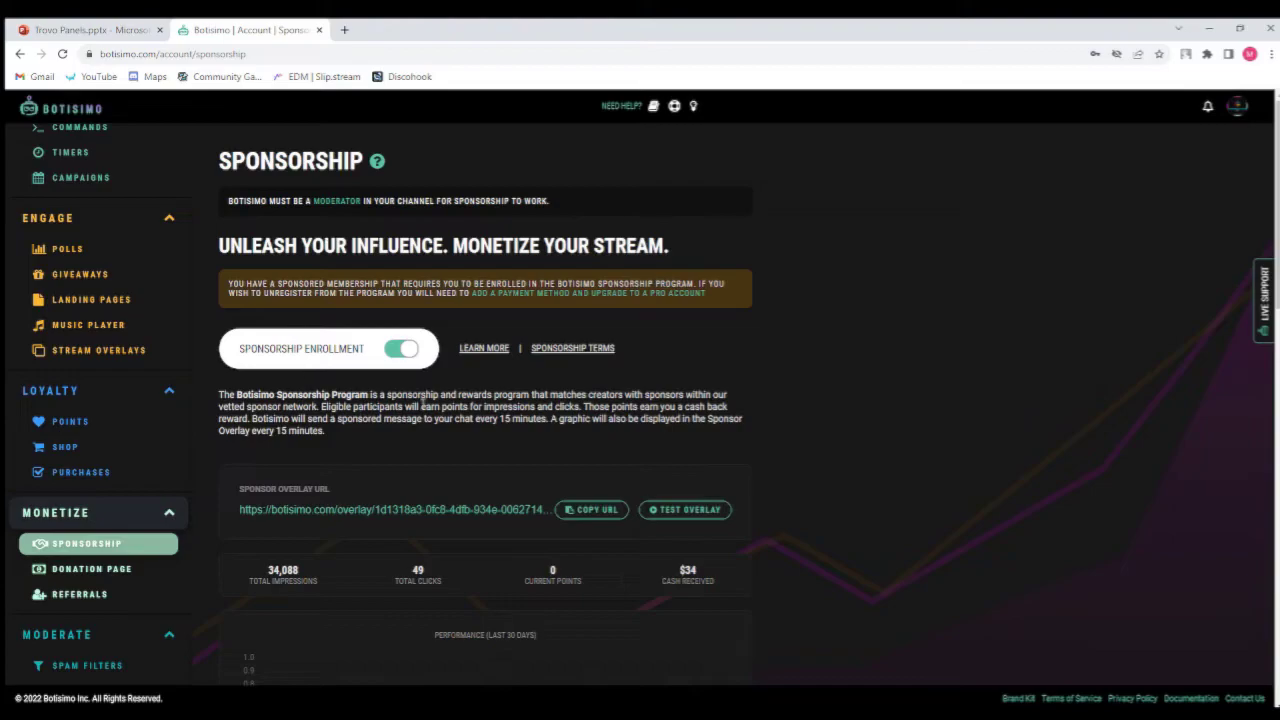
scroll(455, 374, "down", 3)
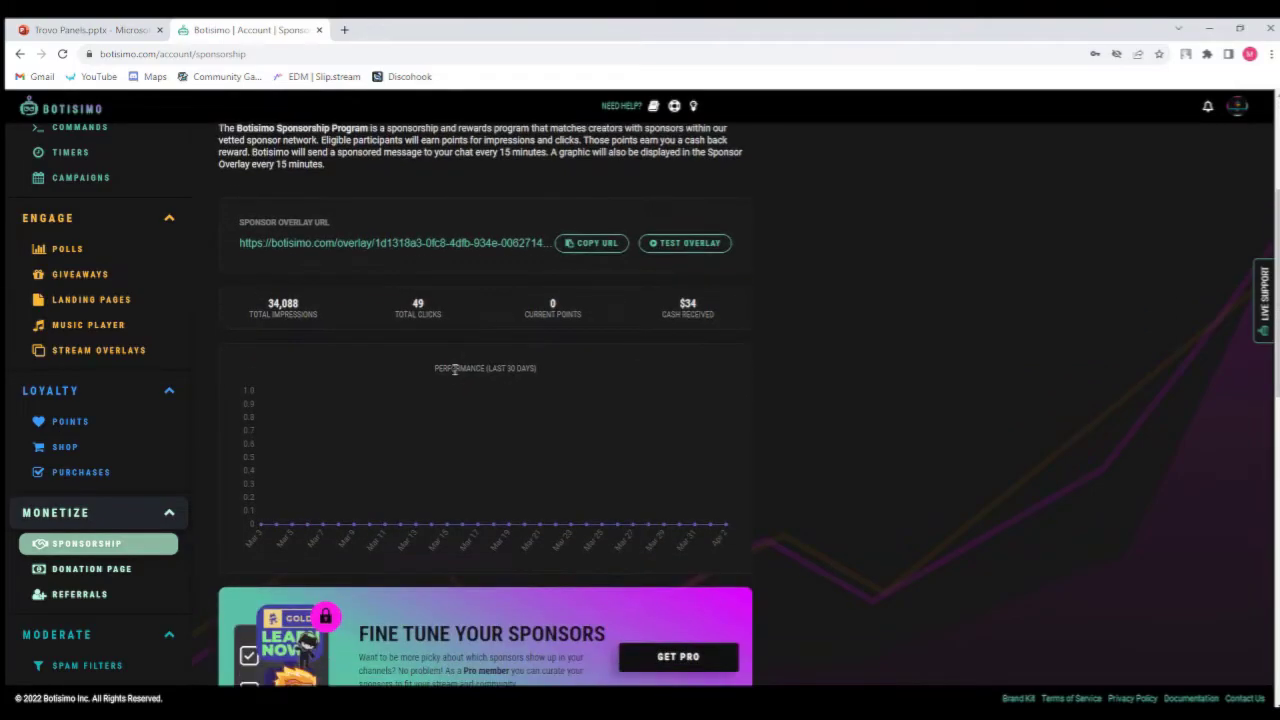
scroll(455, 370, "down", 2)
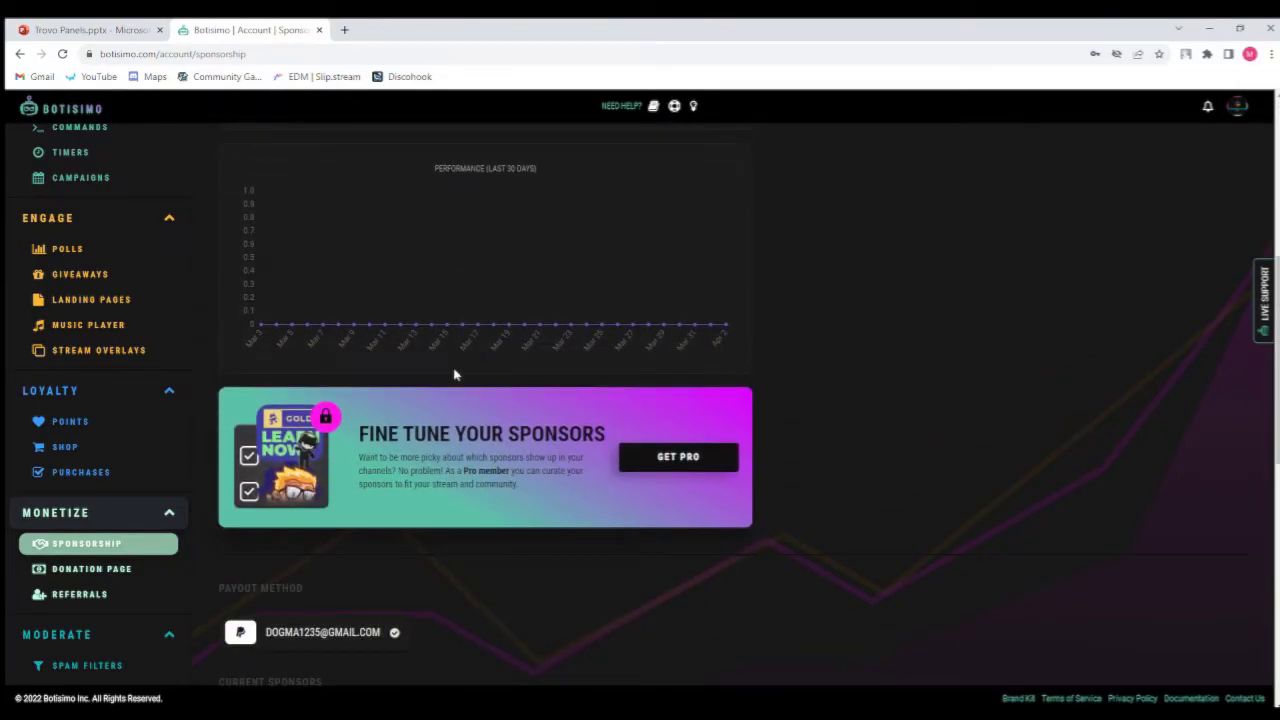
scroll(455, 374, "up", 3)
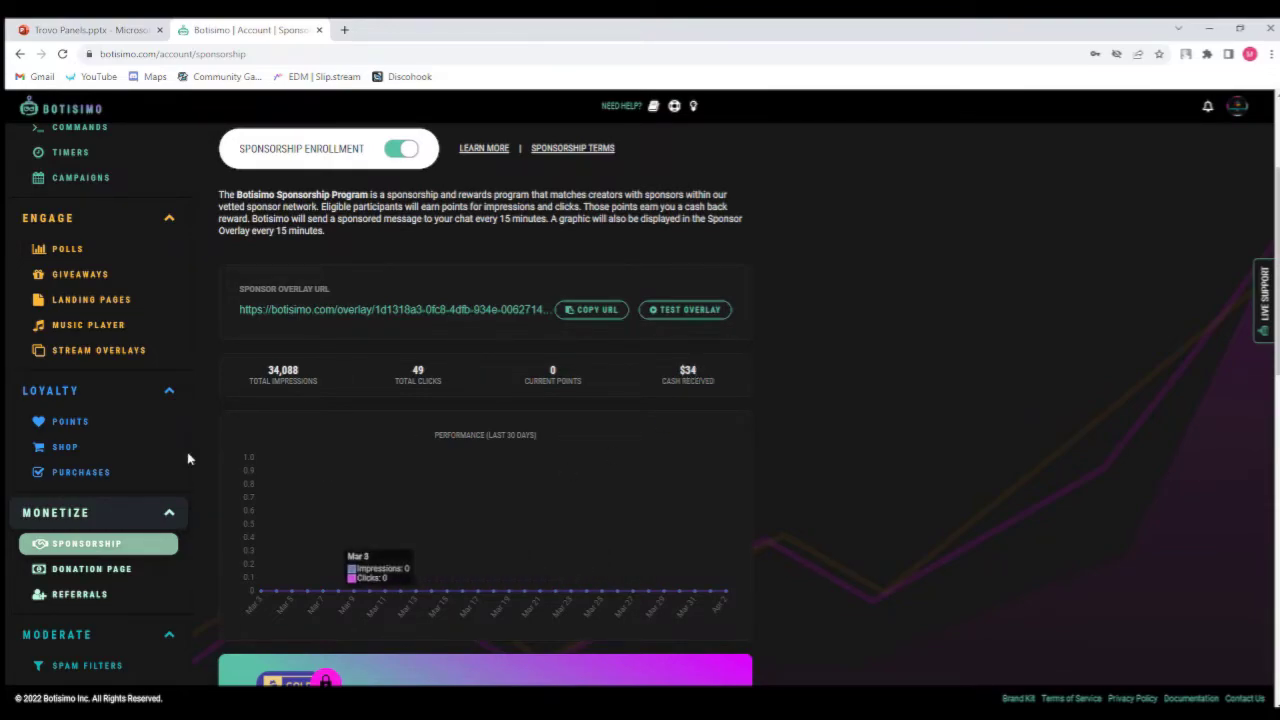
scroll(155, 406, "up", 1)
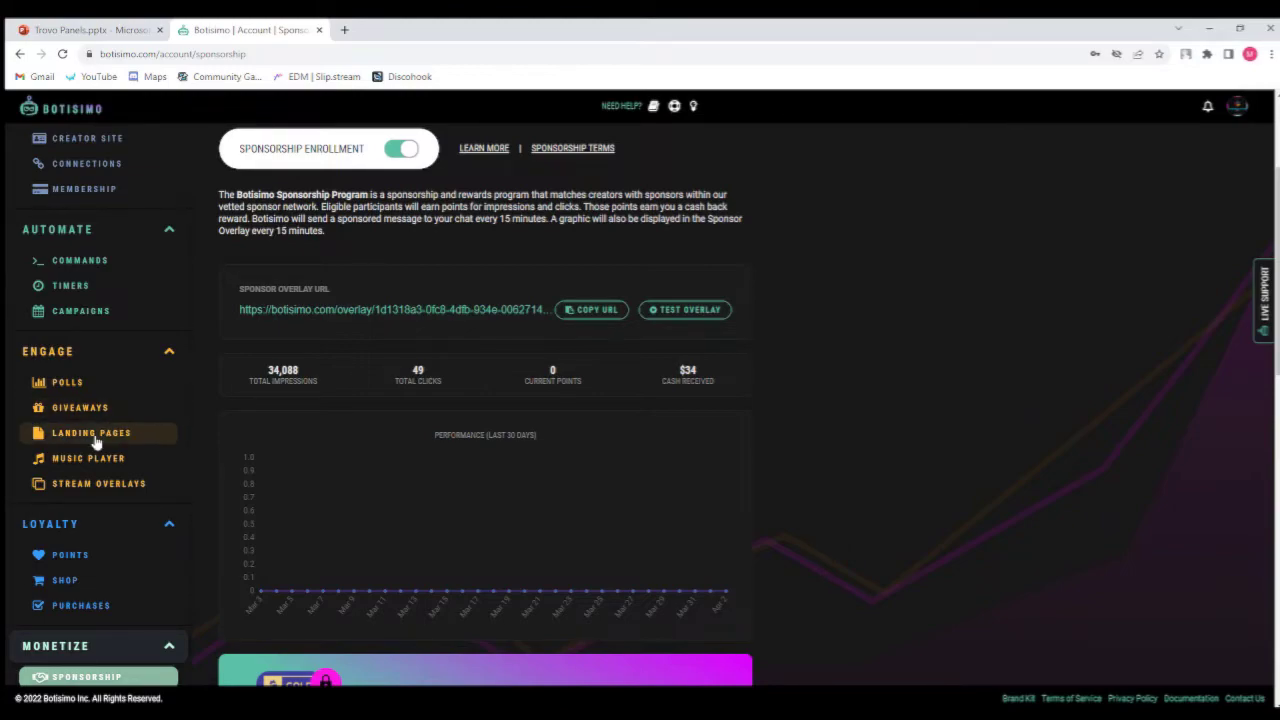
Return to Commands, open the Default Commands dialog, scroll through the command permissions, and close it.
left_click(104, 270)
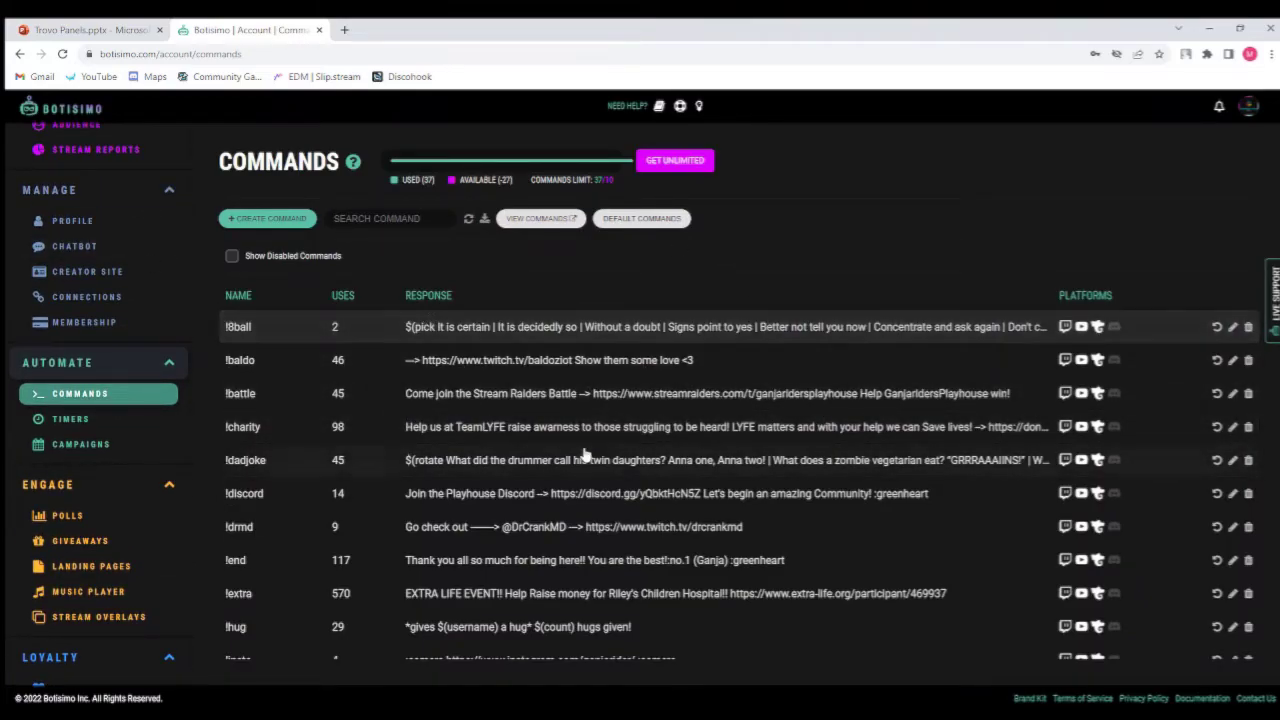
left_click(626, 218)
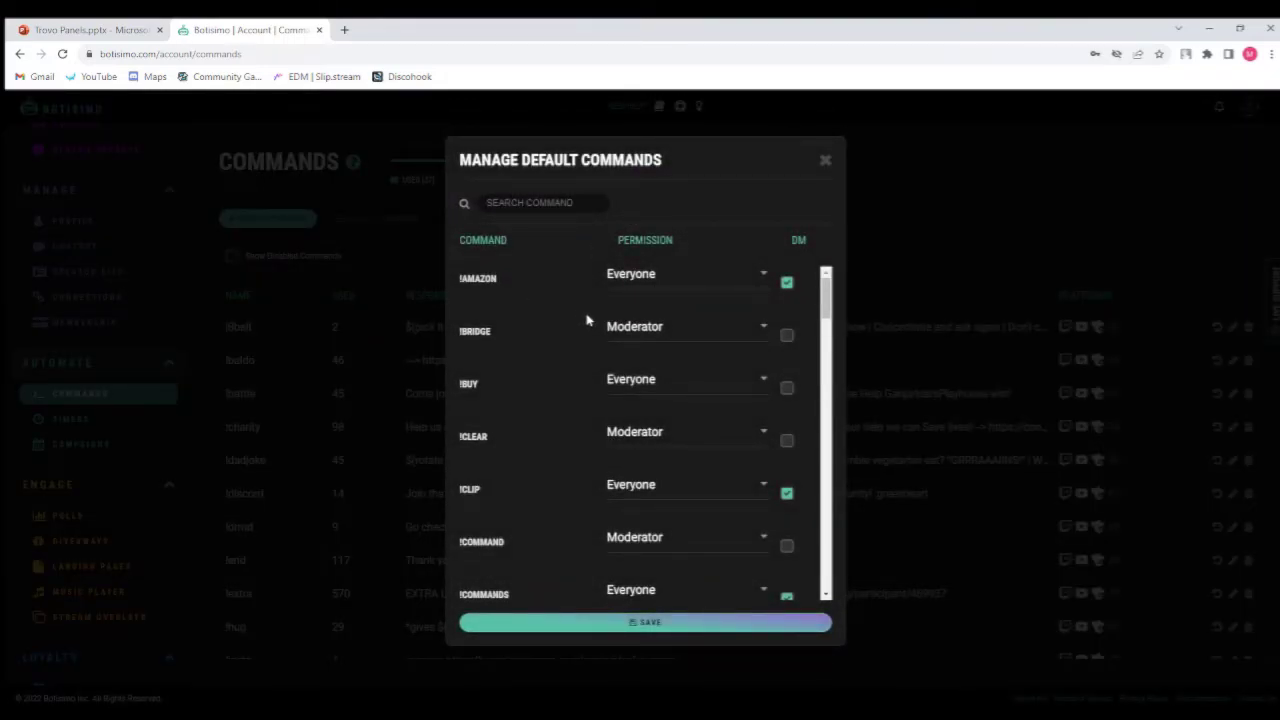
scroll(587, 320, "down", 5)
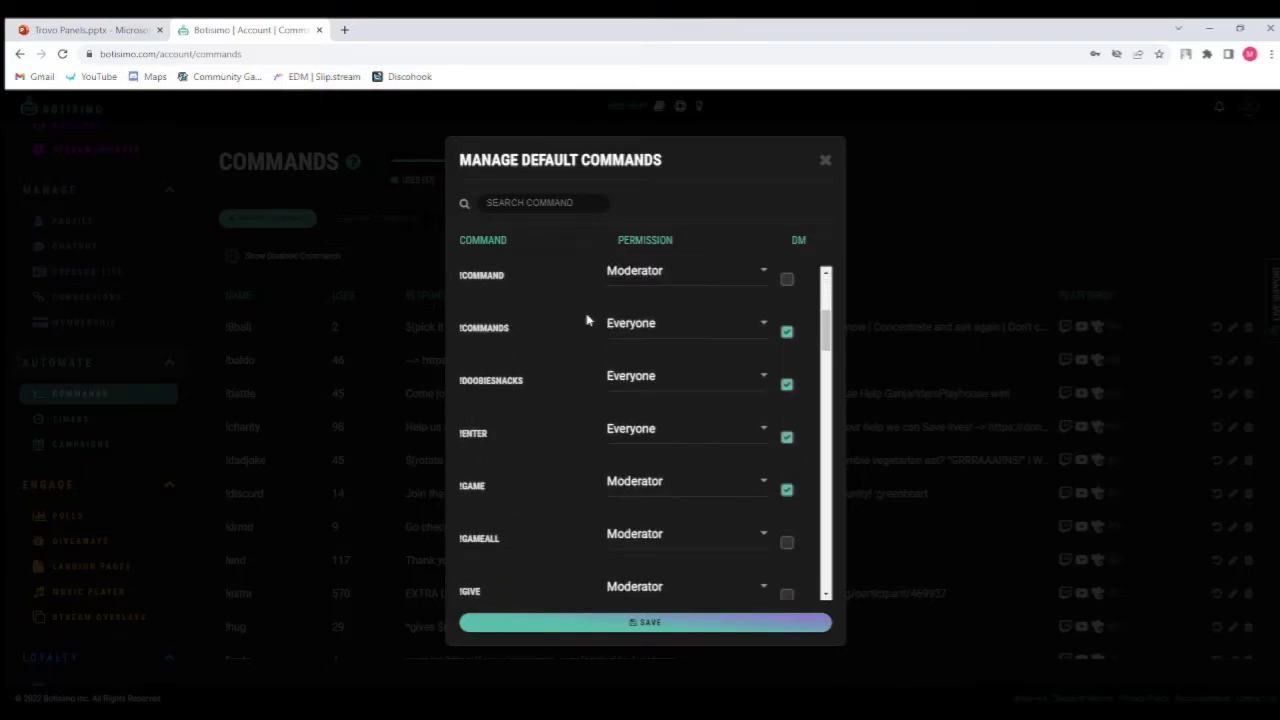
scroll(596, 381, "up", 2)
scroll(534, 363, "down", 2)
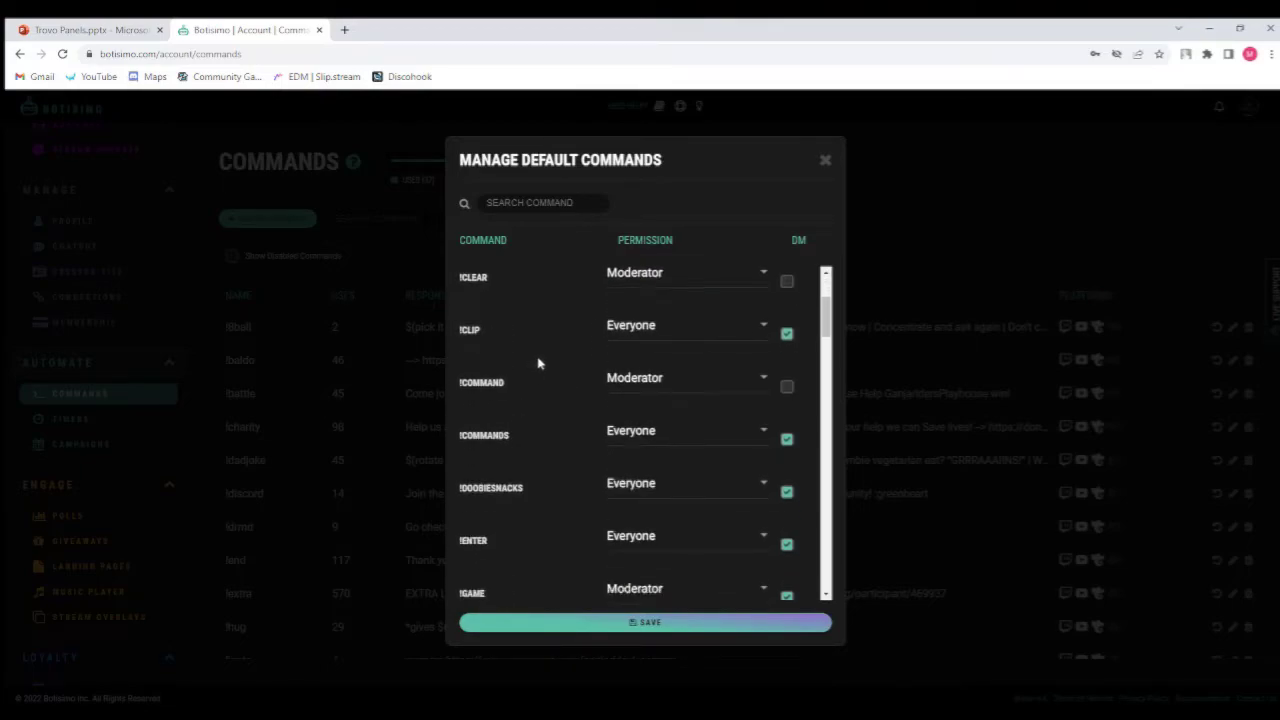
scroll(538, 345, "down", 4)
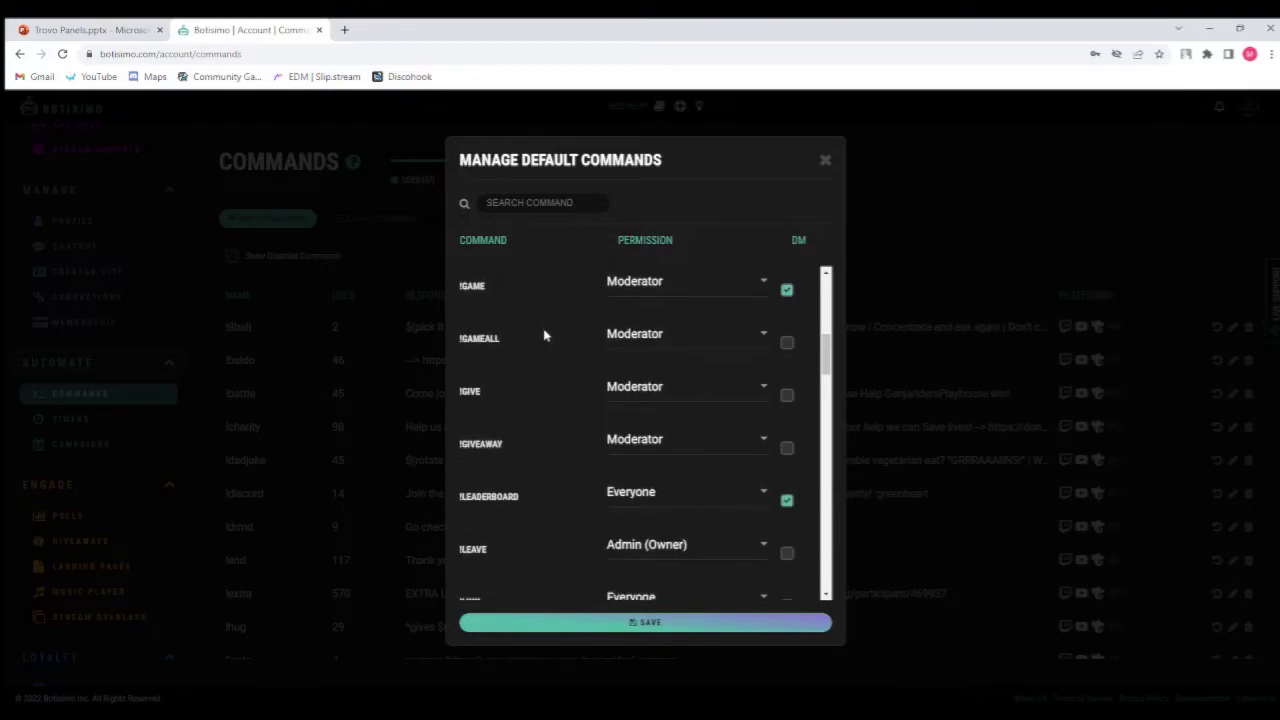
scroll(531, 407, "down", 3)
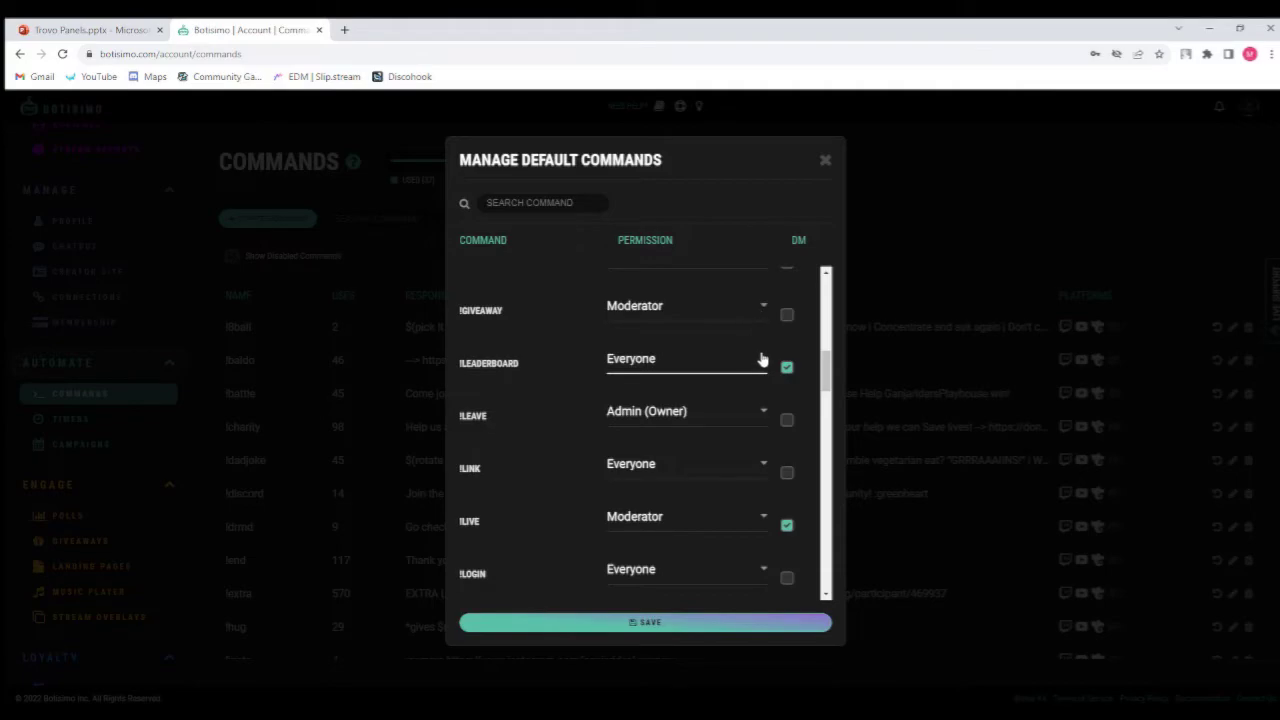
scroll(750, 375, "down", 1)
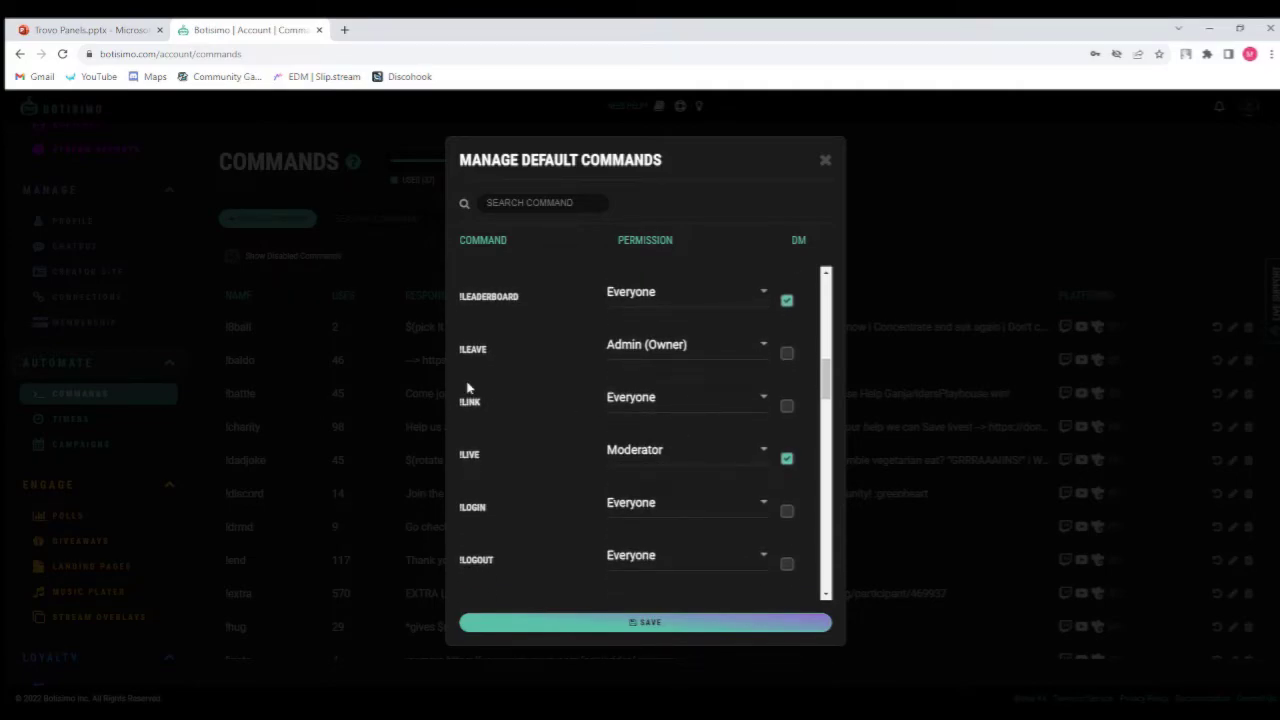
left_click(825, 161)
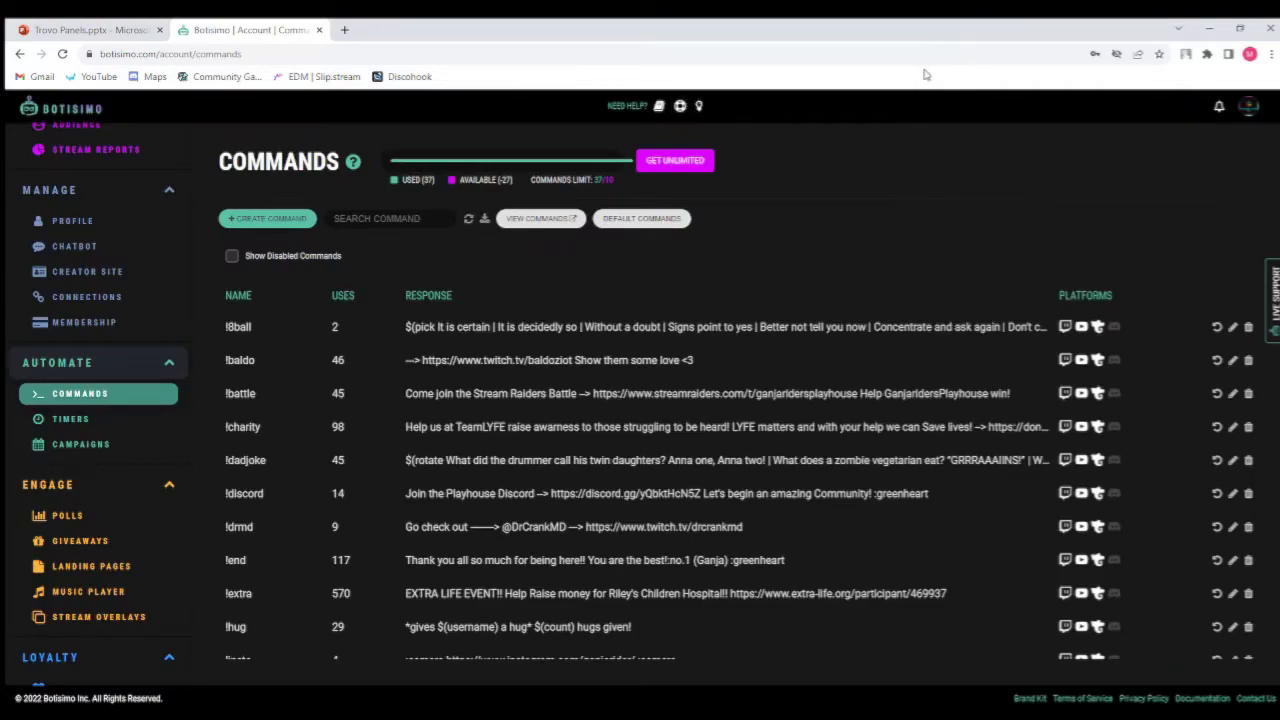
Open the public View Commands page, jump to its Commands section, and scroll through the listed commands.
key("alt+Tab")
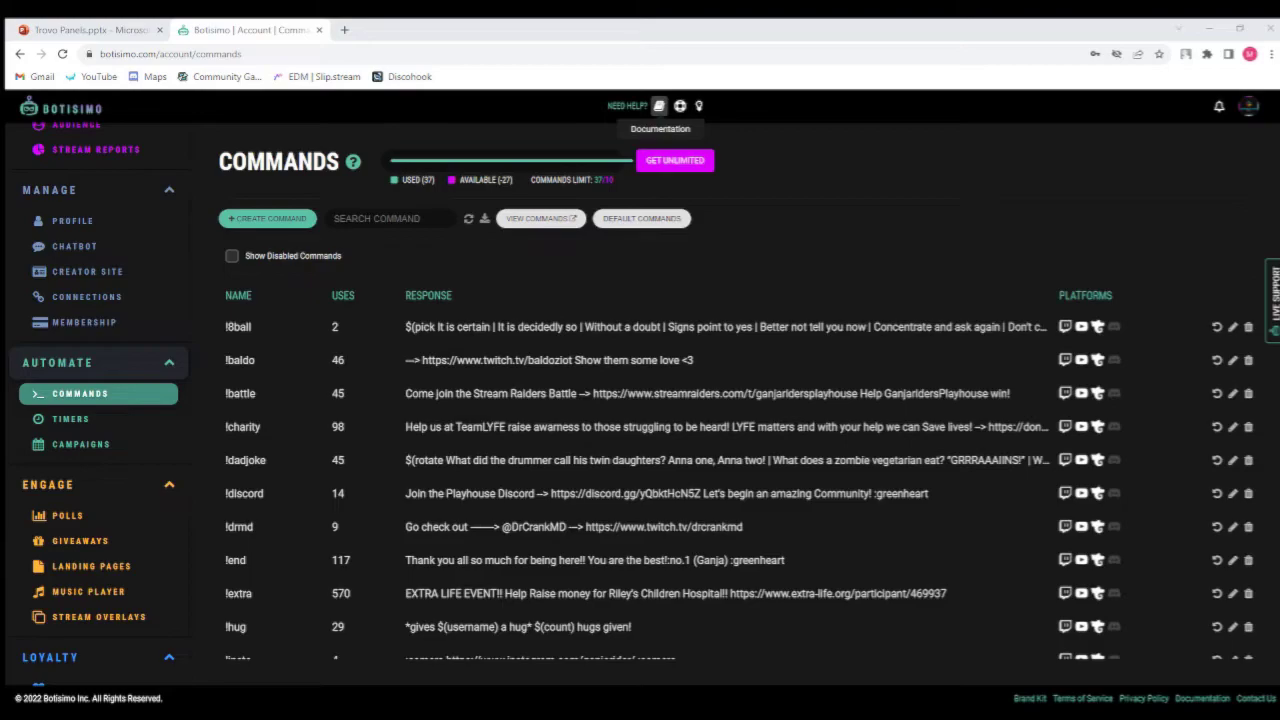
left_click(557, 222)
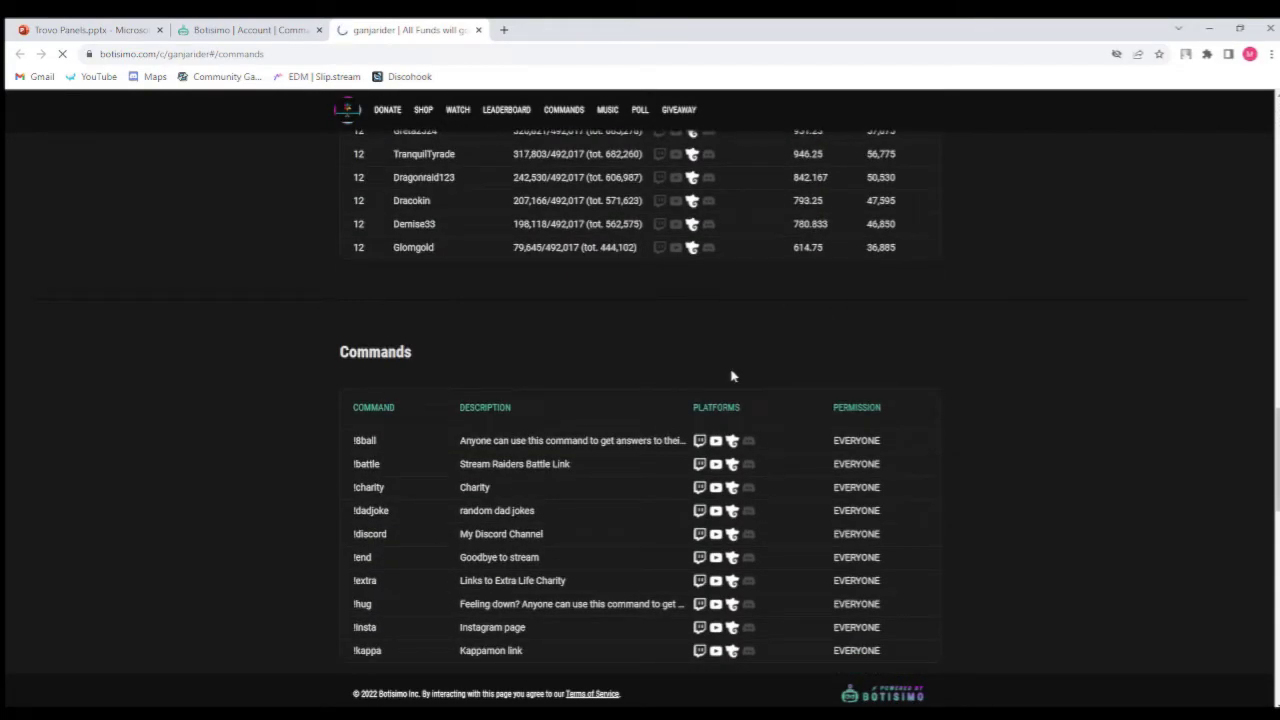
scroll(732, 376, "up", 5)
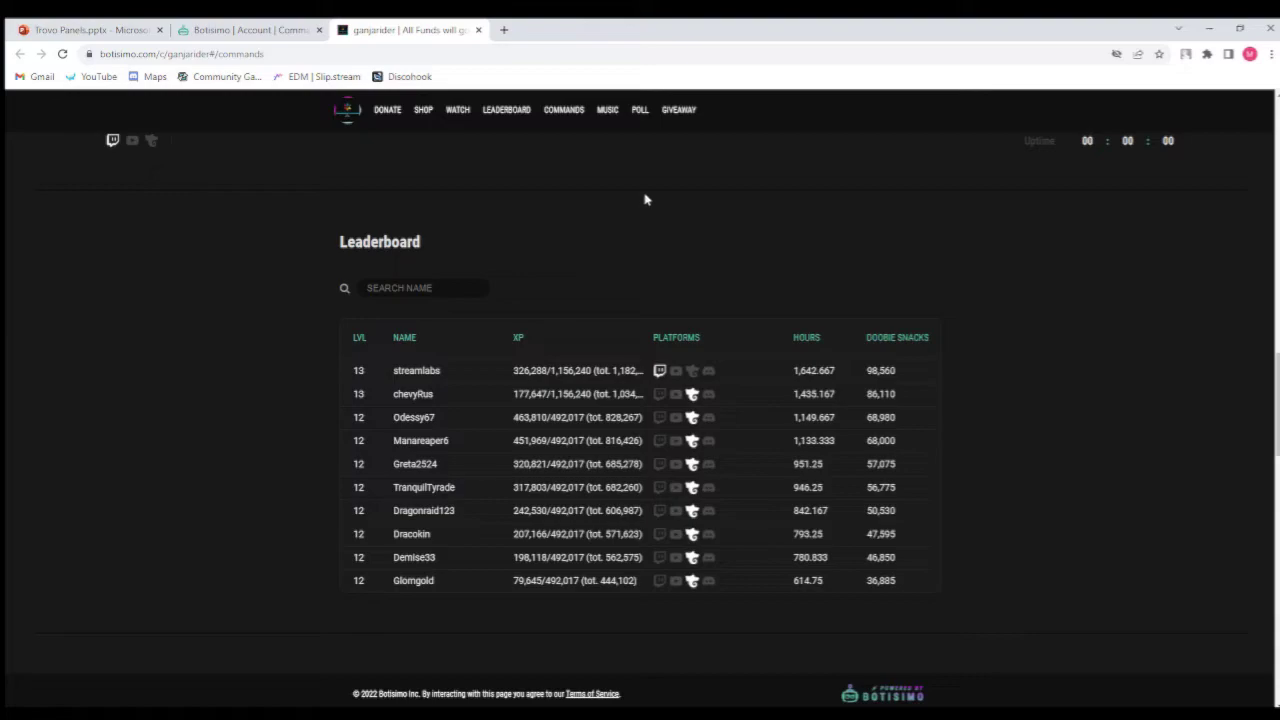
scroll(638, 230, "up", 2)
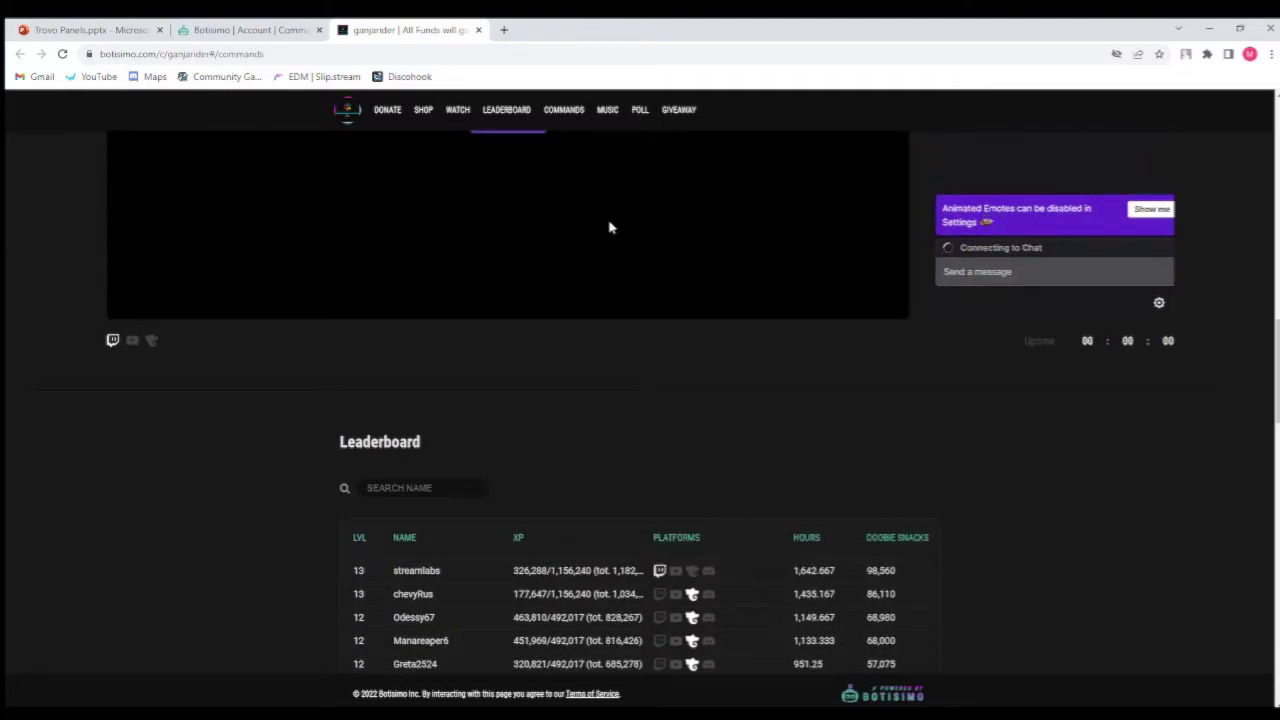
left_click(565, 112)
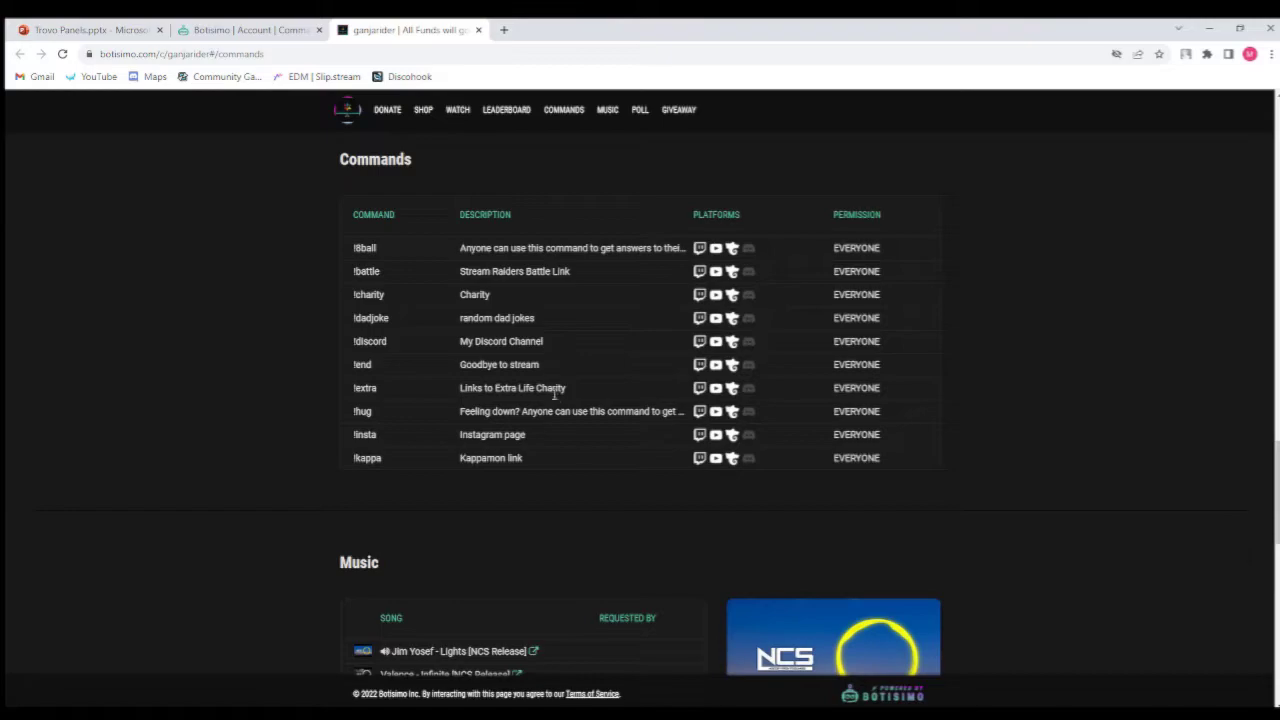
scroll(555, 400, "down", 5)
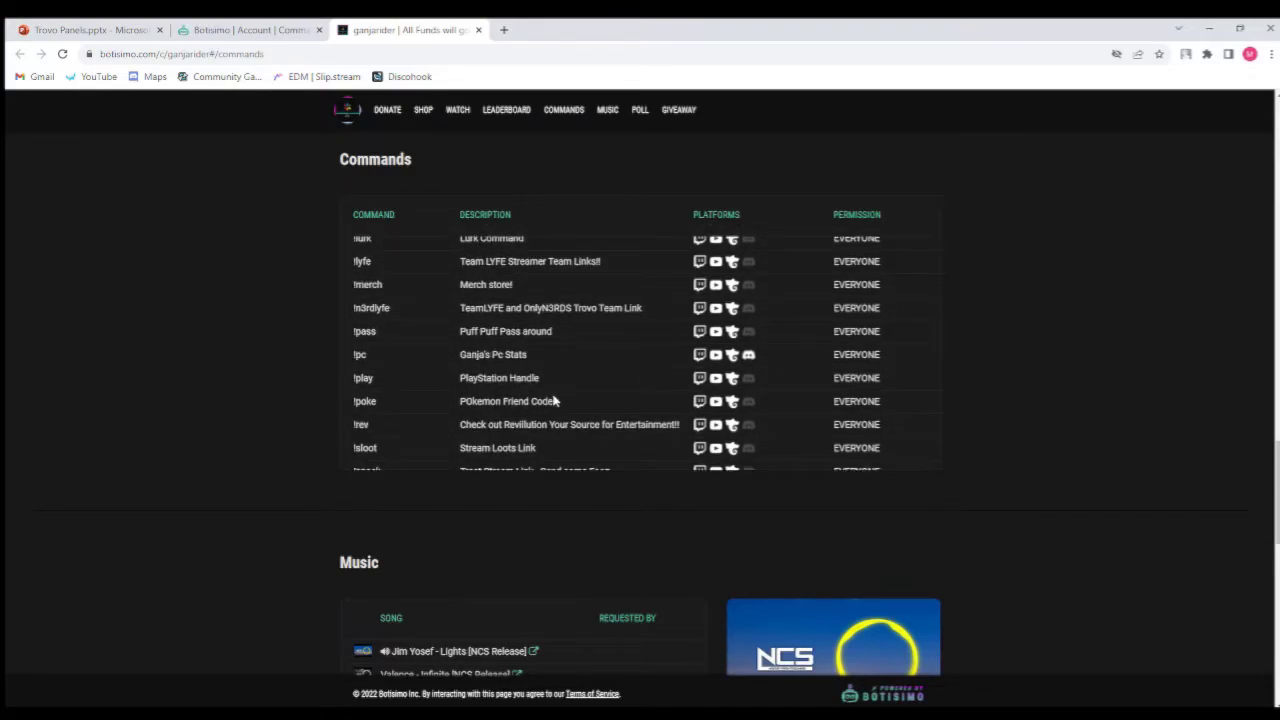
scroll(555, 400, "down", 3)
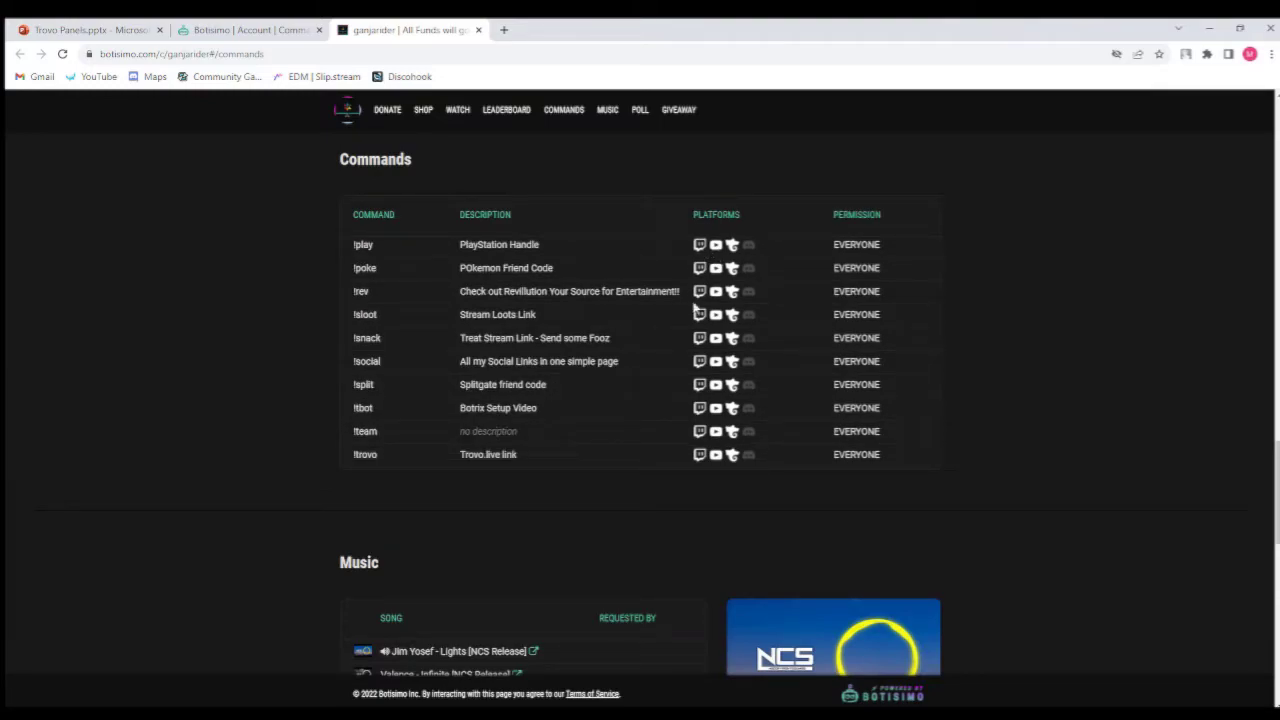
scroll(697, 349, "down", 2)
scroll(697, 349, "down", 1)
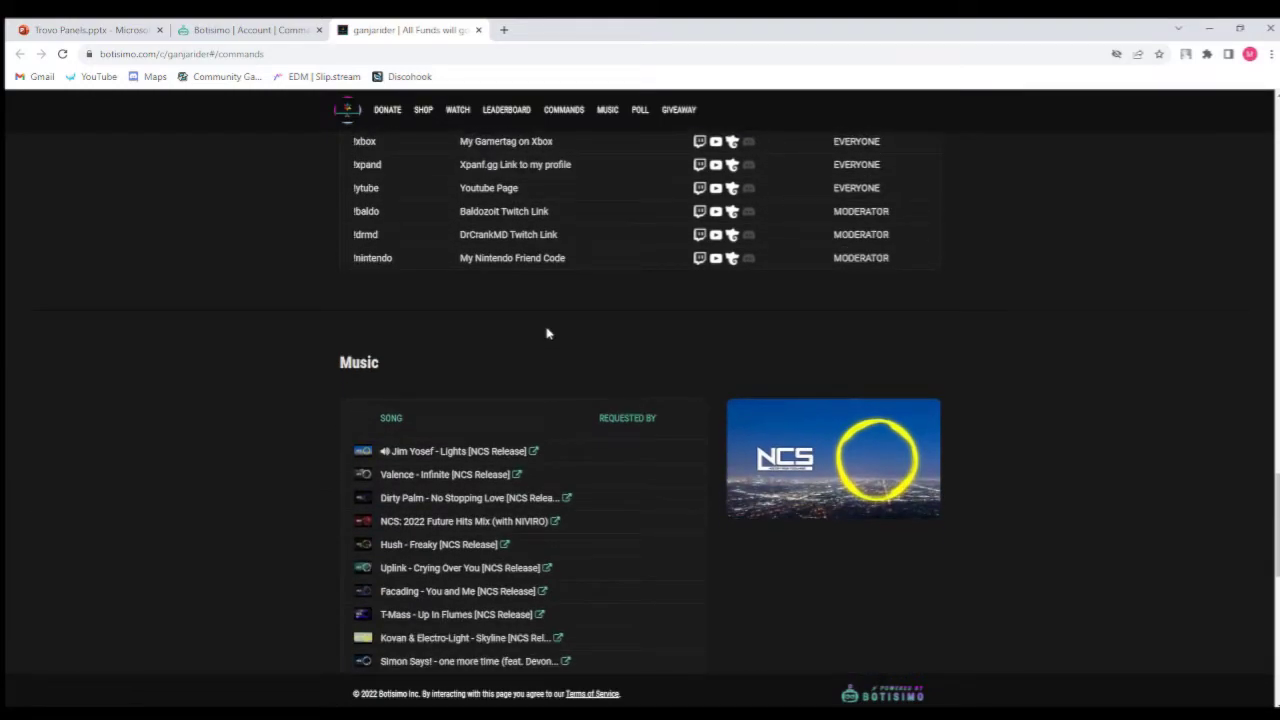
Scroll through the Music, Poll and Giveaway sections of the public page, then close its tab.
scroll(547, 333, "down", 2)
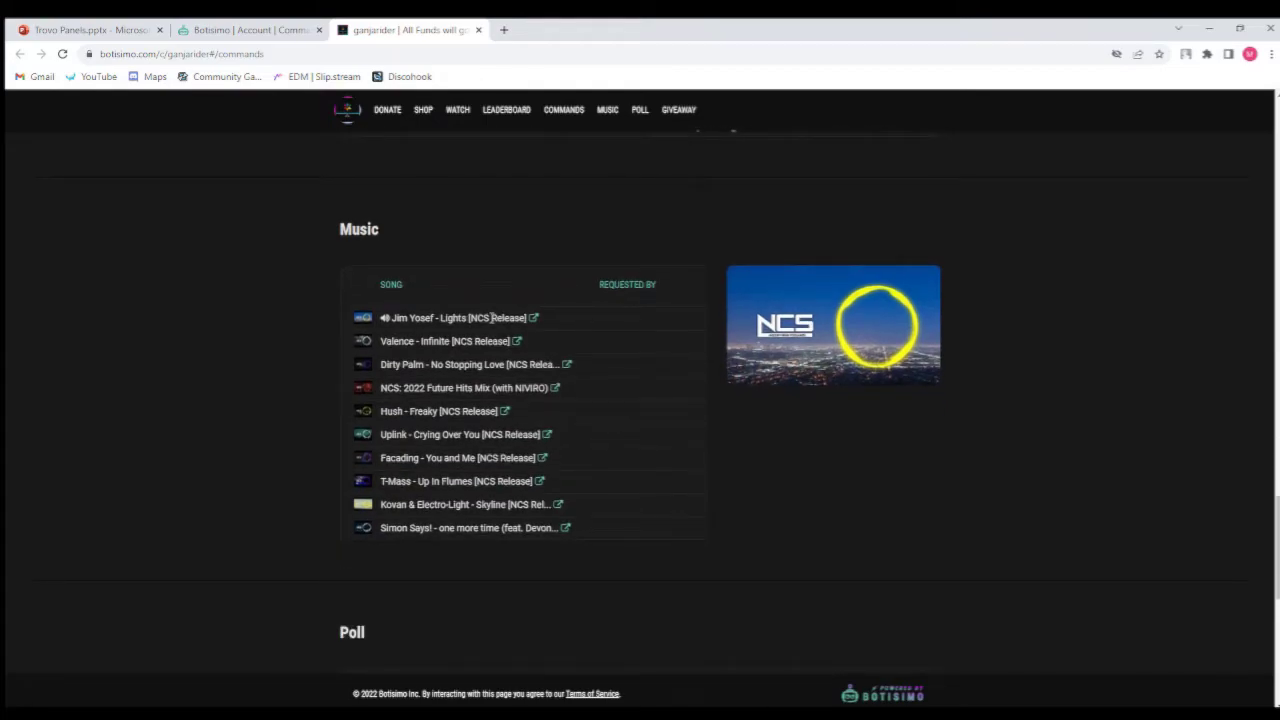
scroll(608, 459, "down", 3)
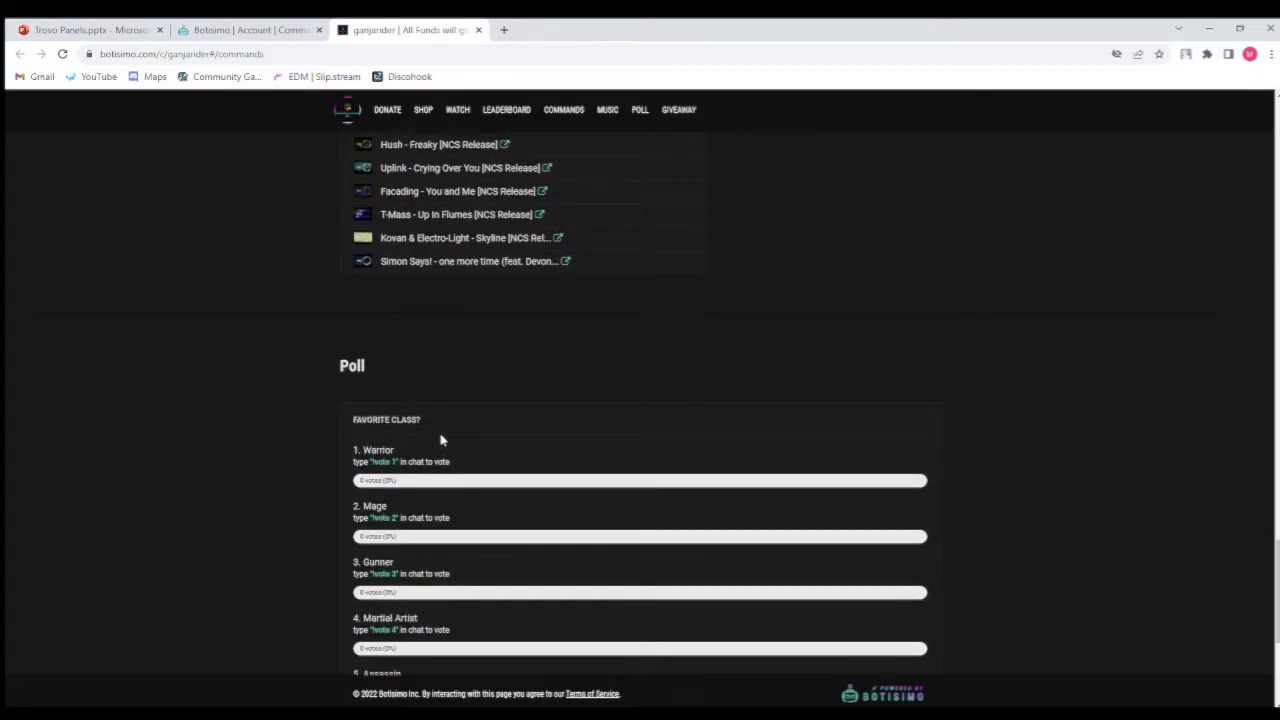
scroll(443, 420, "down", 2)
scroll(443, 398, "down", 1)
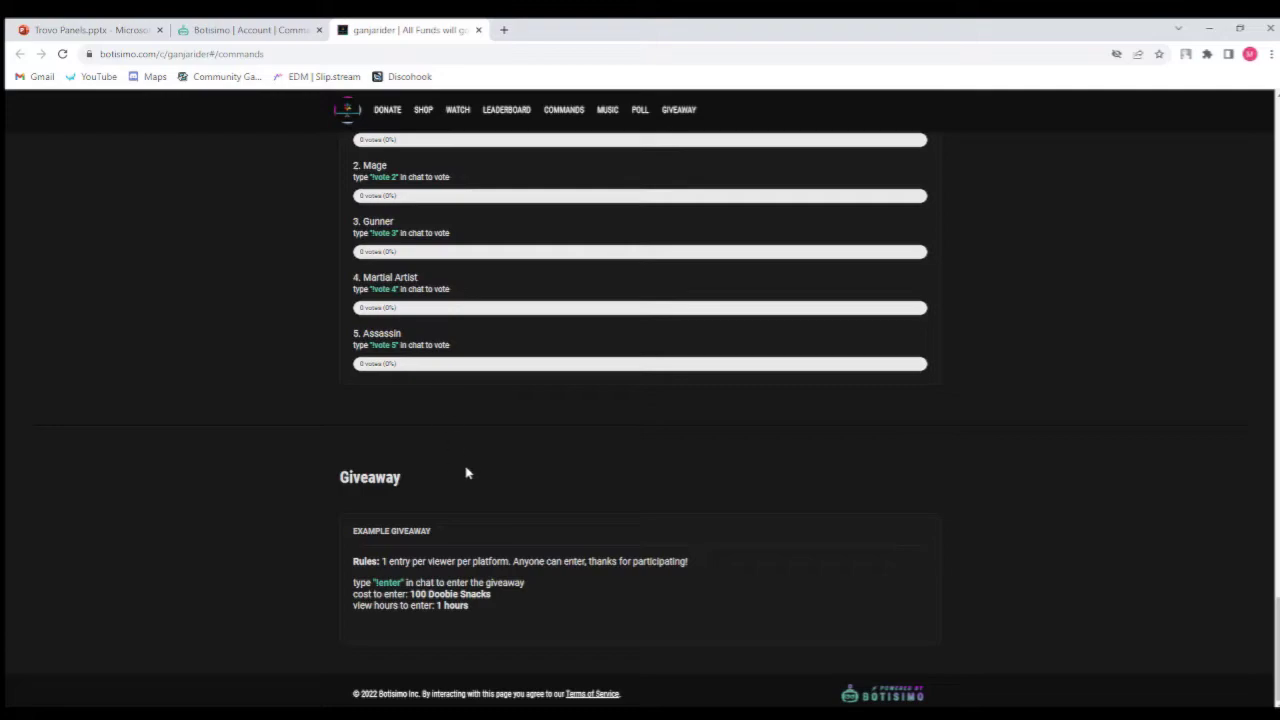
left_click(478, 30)
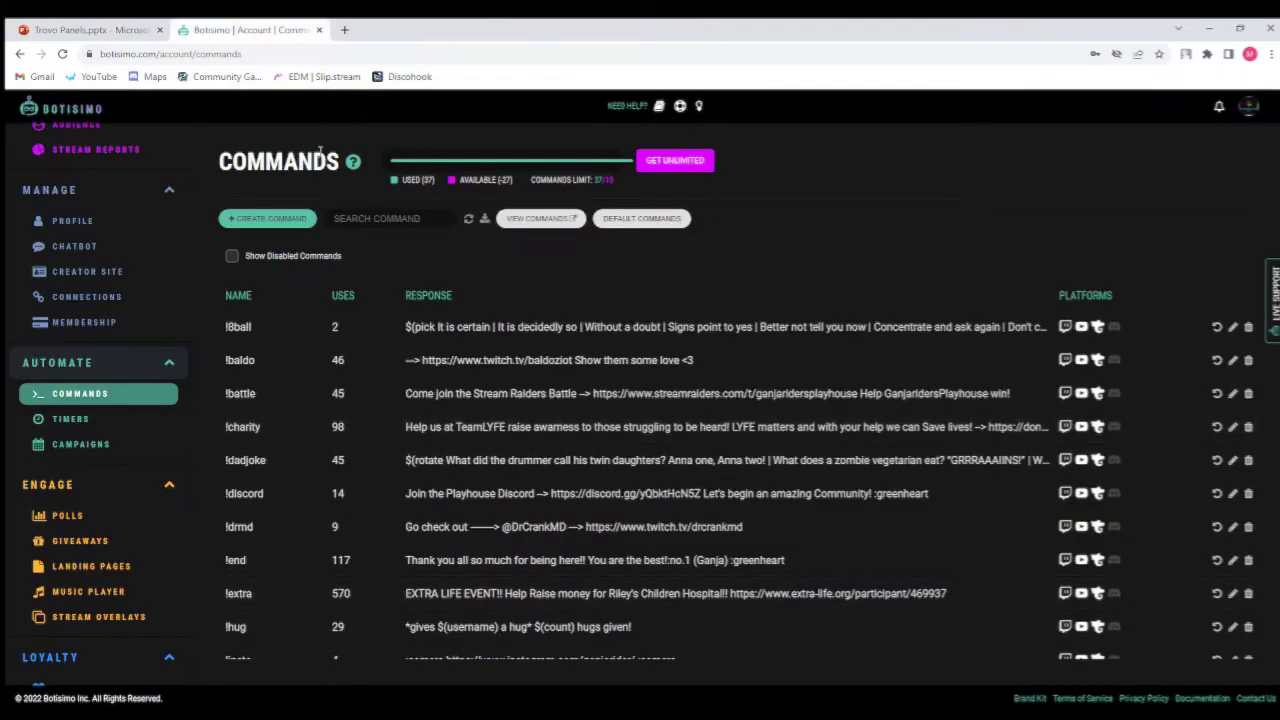
Open the !charity command for editing, expand its advanced options, review all its fields, and save it.
left_click(480, 427)
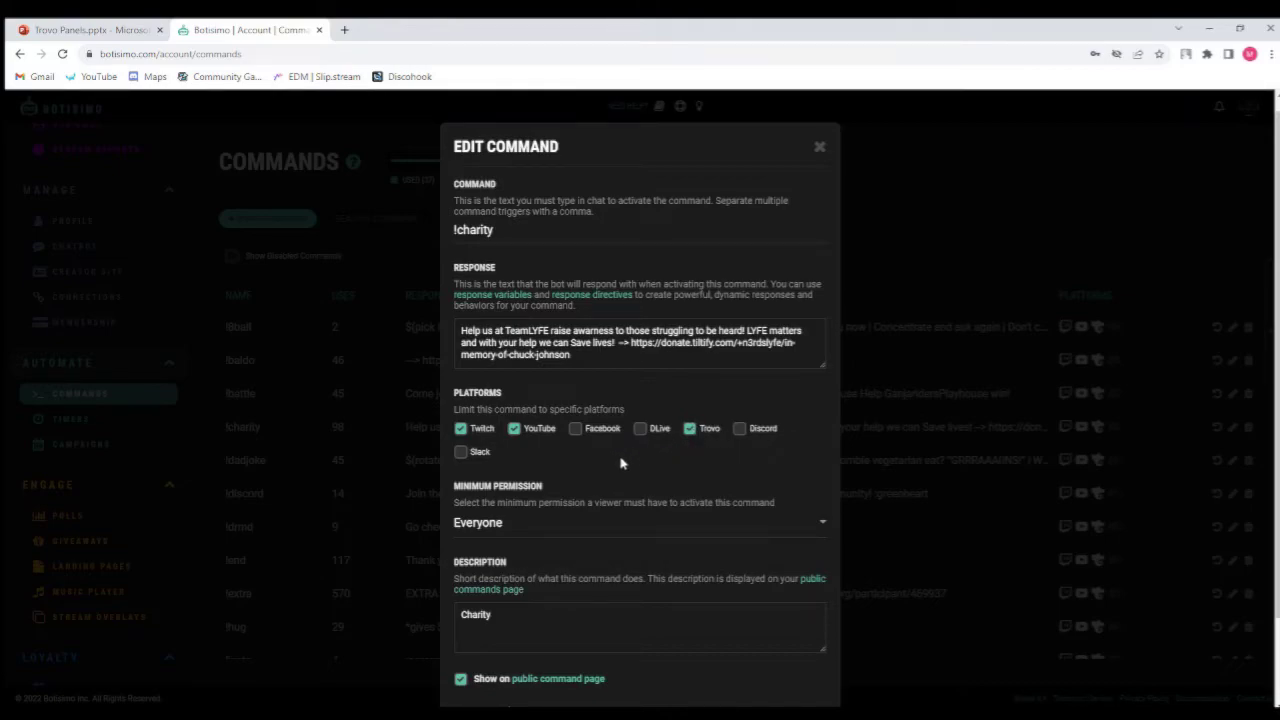
scroll(710, 498, "down", 1)
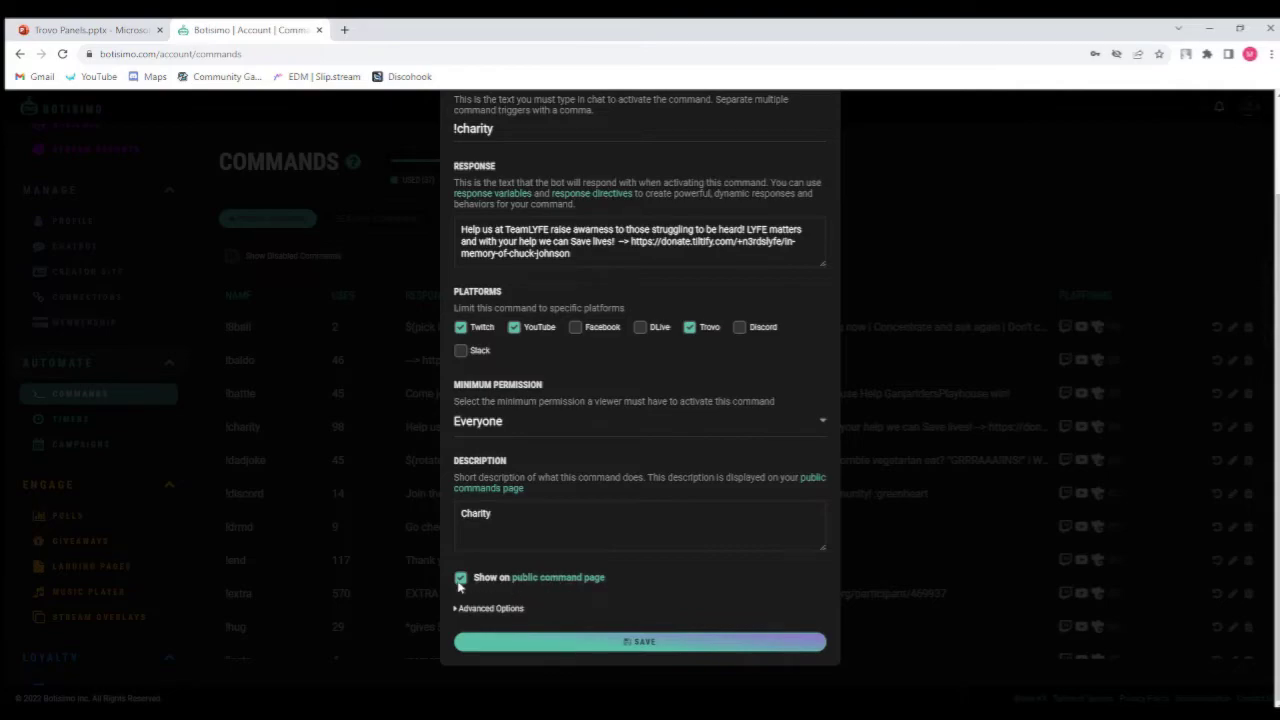
left_click(478, 608)
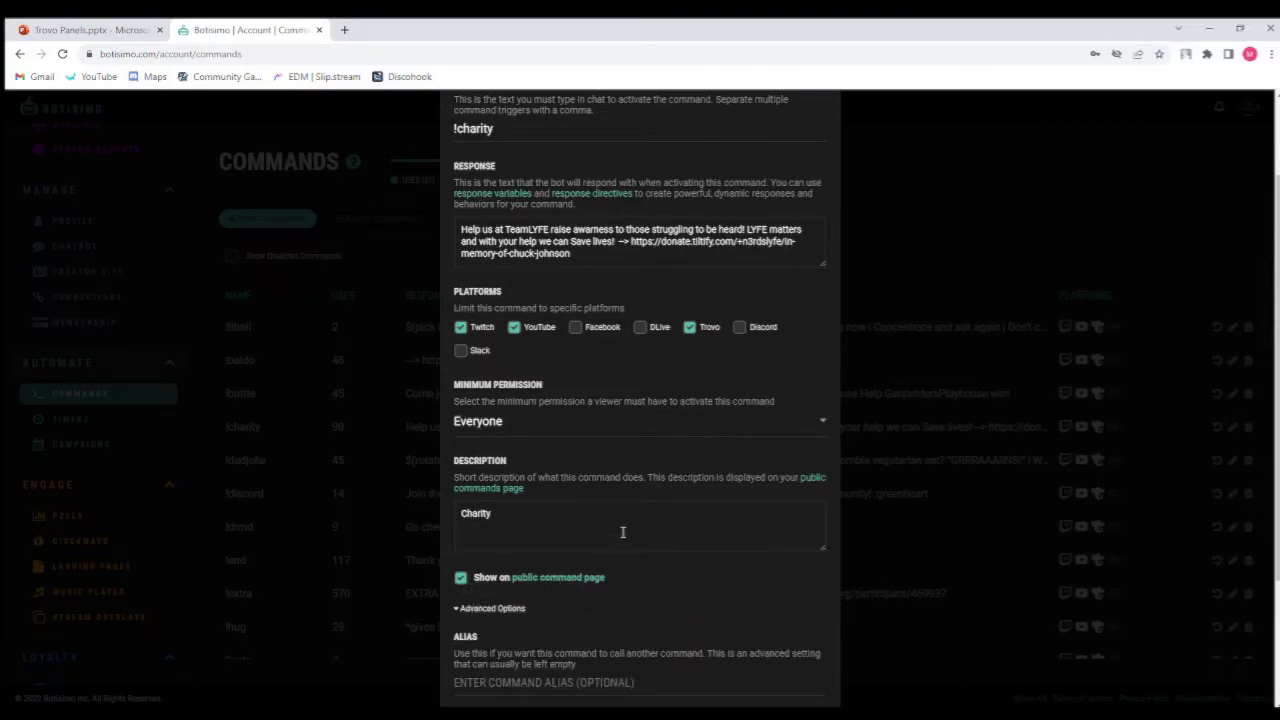
scroll(622, 532, "down", 2)
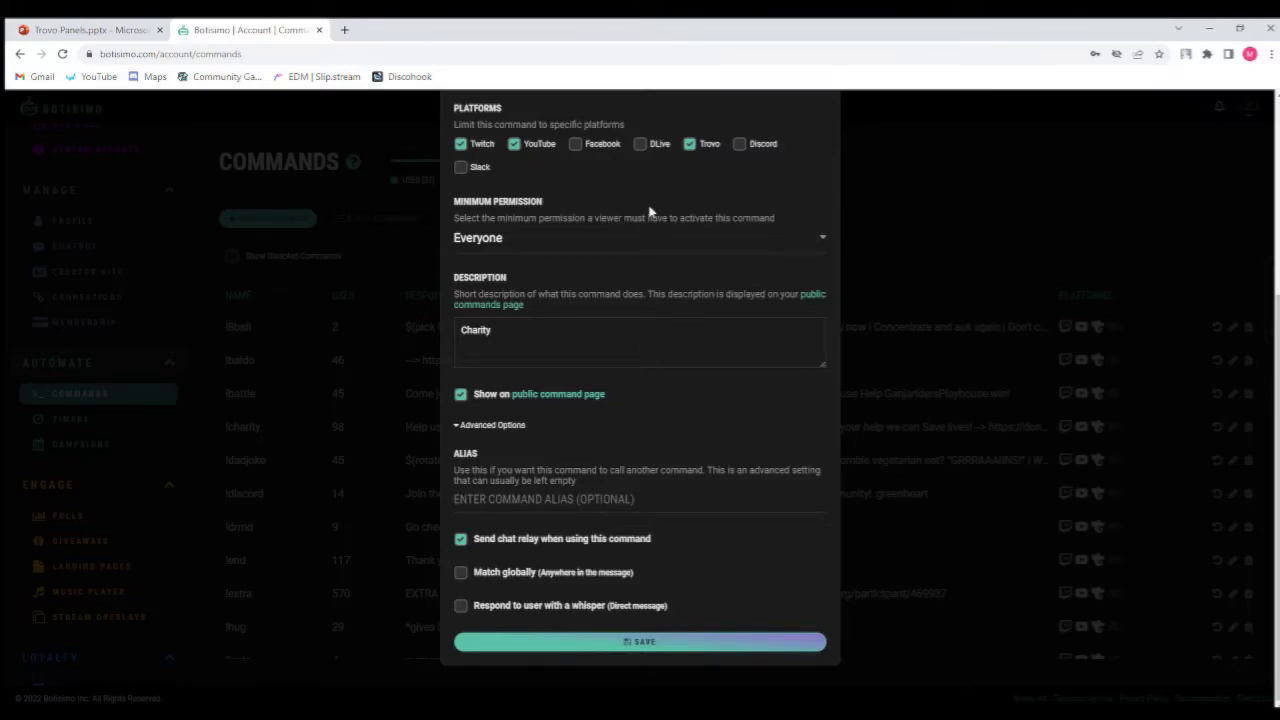
scroll(634, 326, "up", 3)
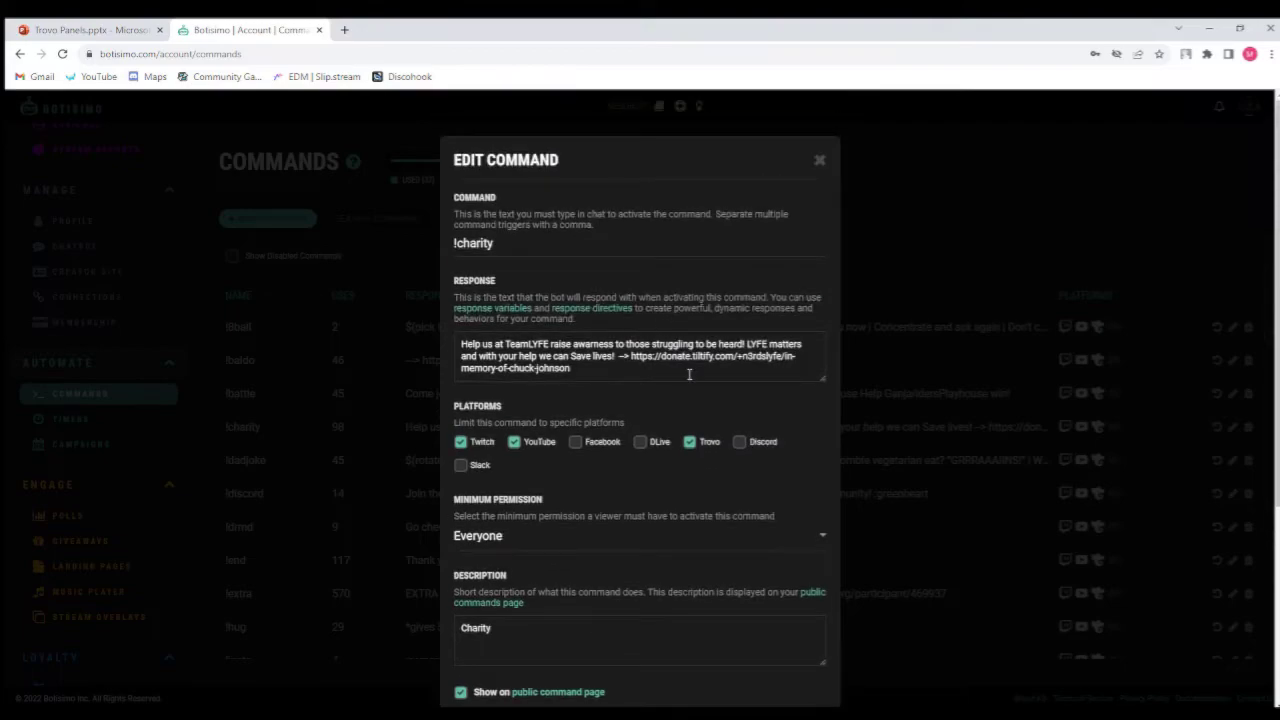
scroll(677, 362, "down", 3)
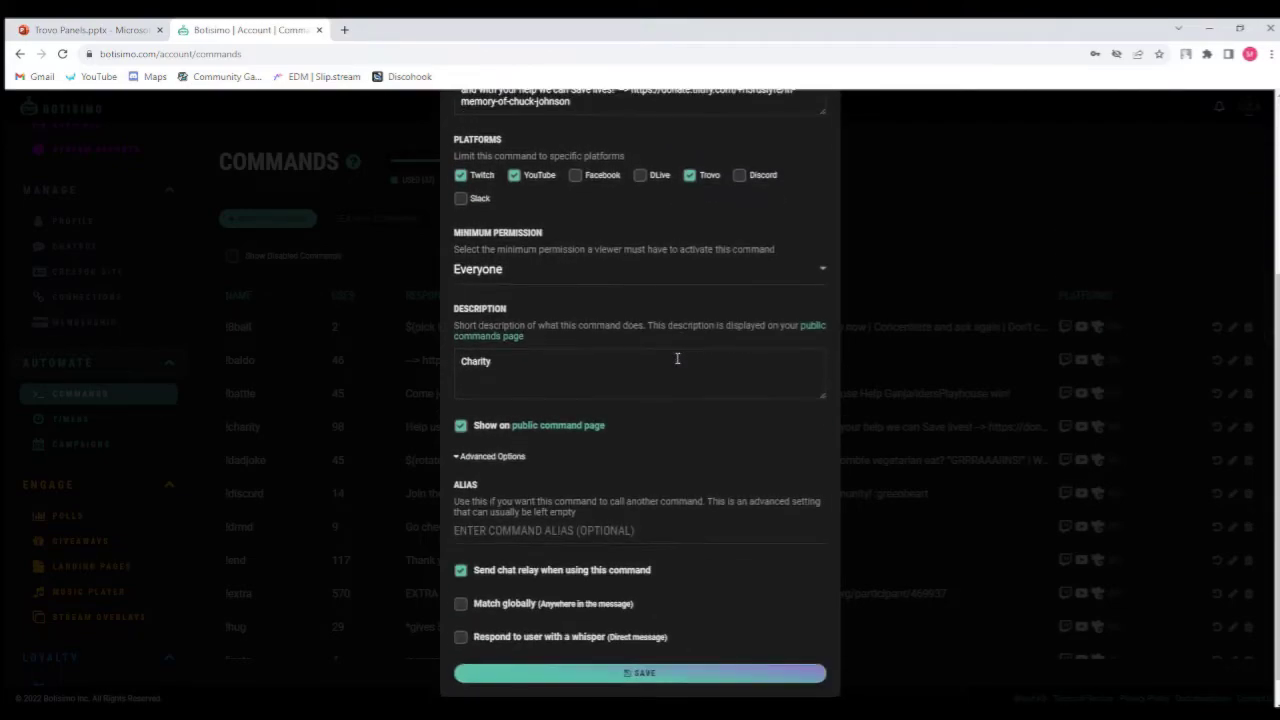
left_click(560, 531)
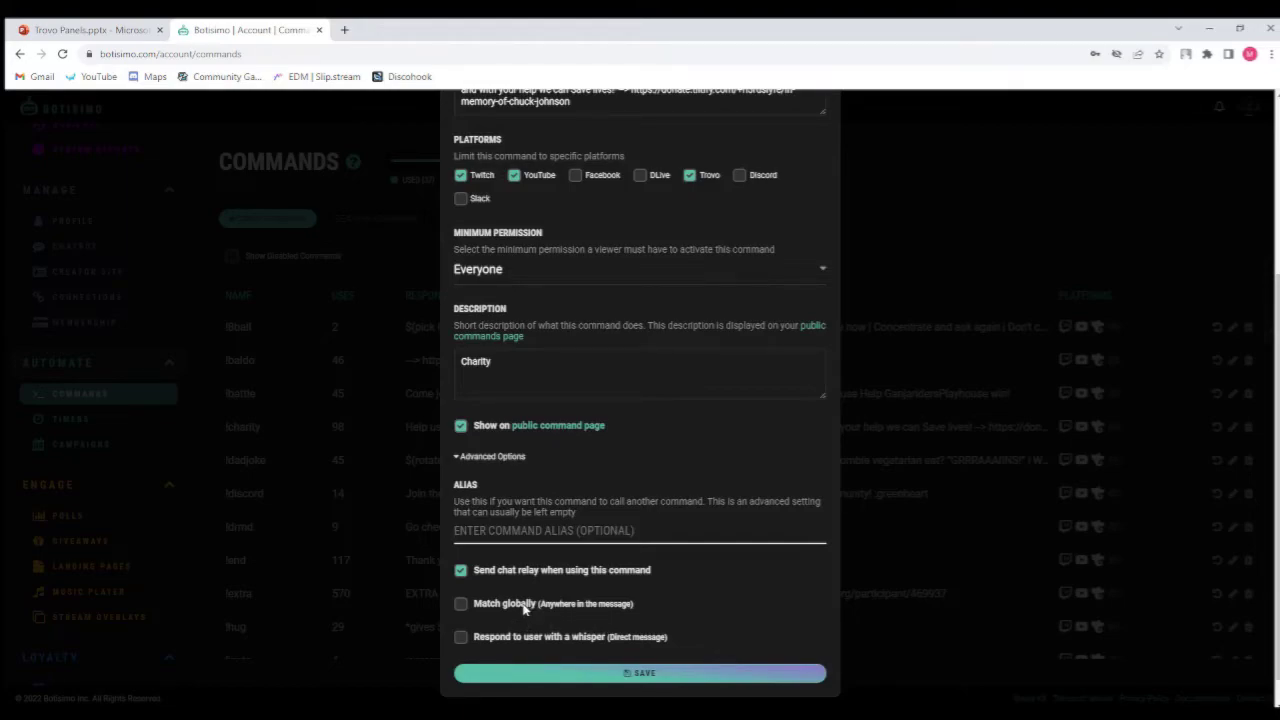
scroll(549, 468, "up", 5)
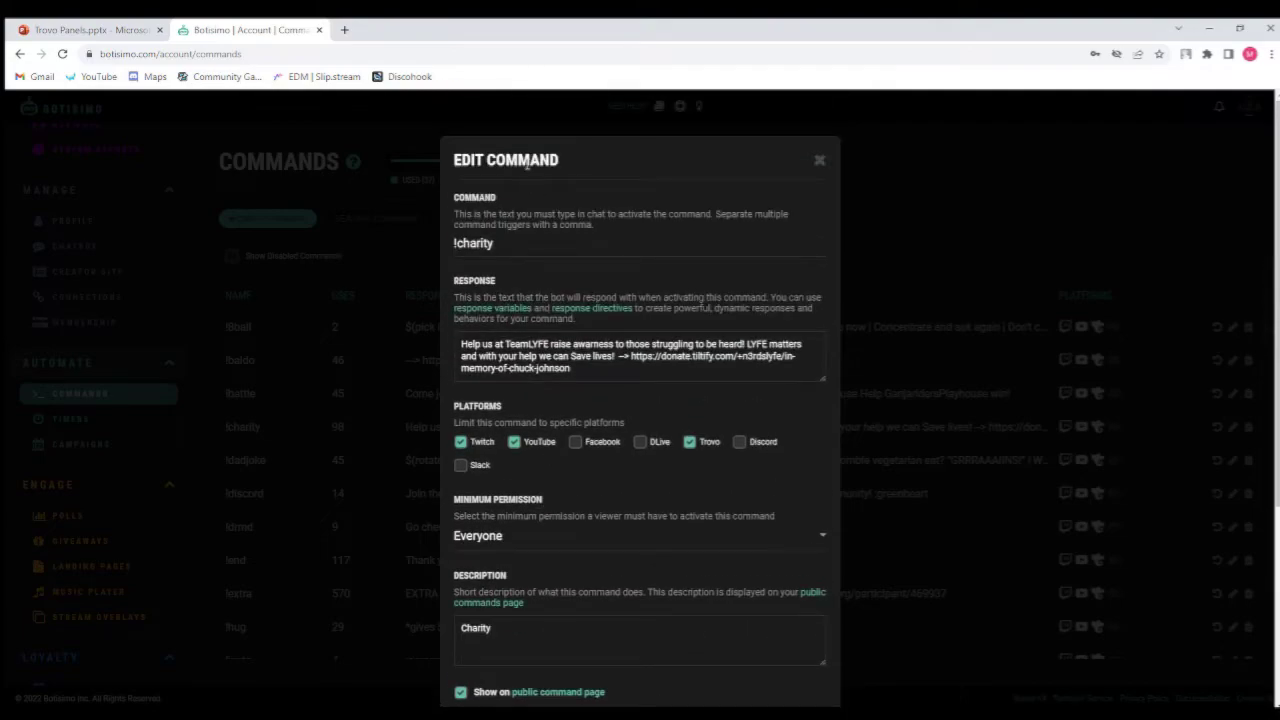
scroll(589, 476, "down", 2)
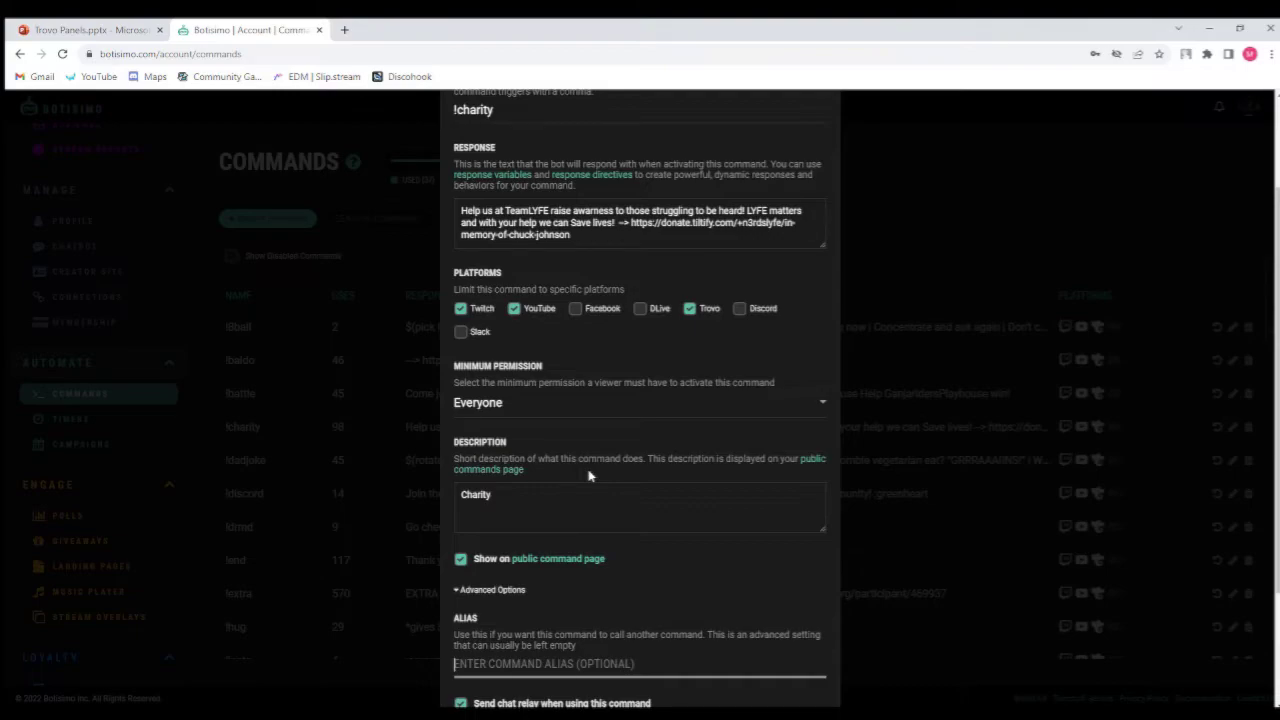
scroll(589, 476, "down", 2)
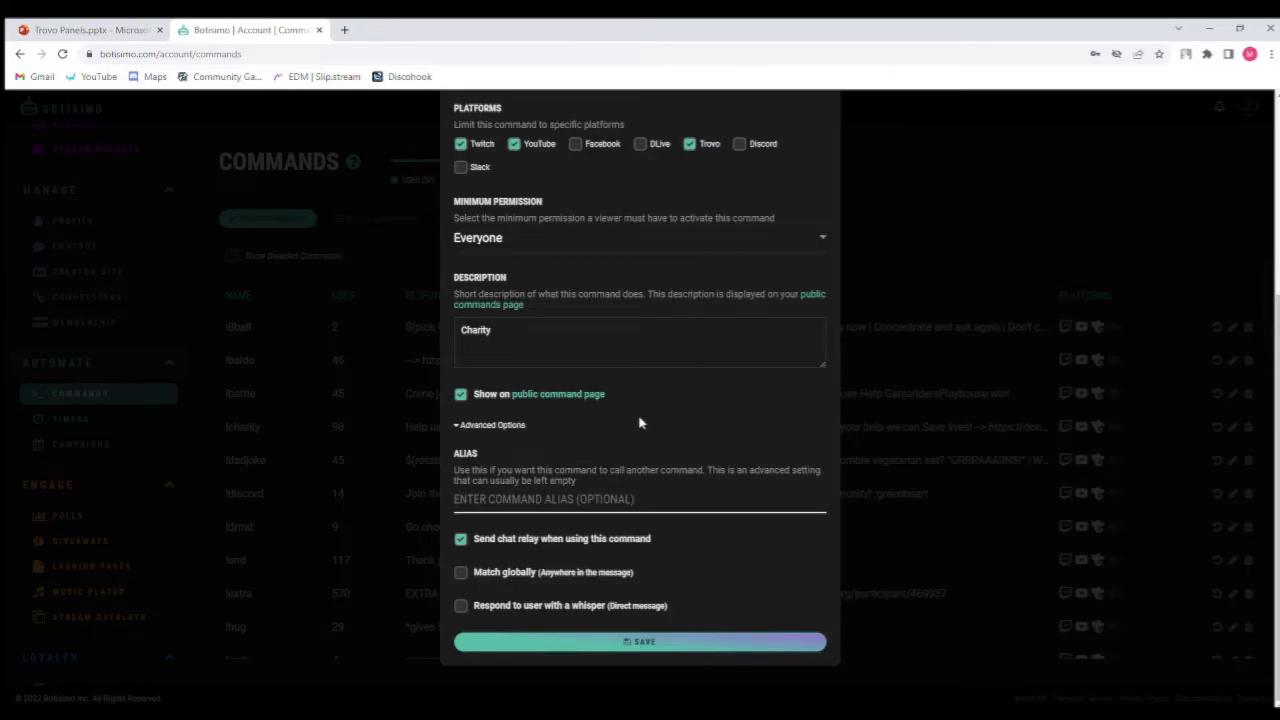
left_click(671, 641)
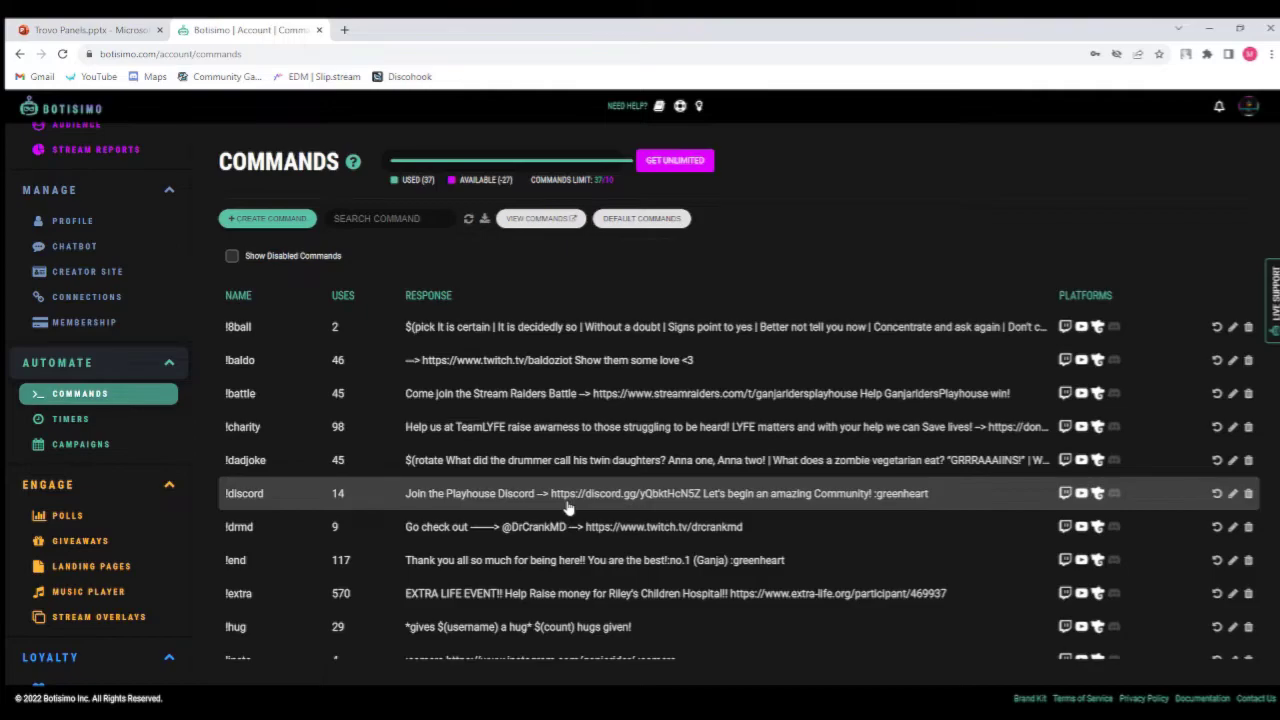
Scroll down and back up through the list of custom commands.
scroll(566, 508, "down", 1)
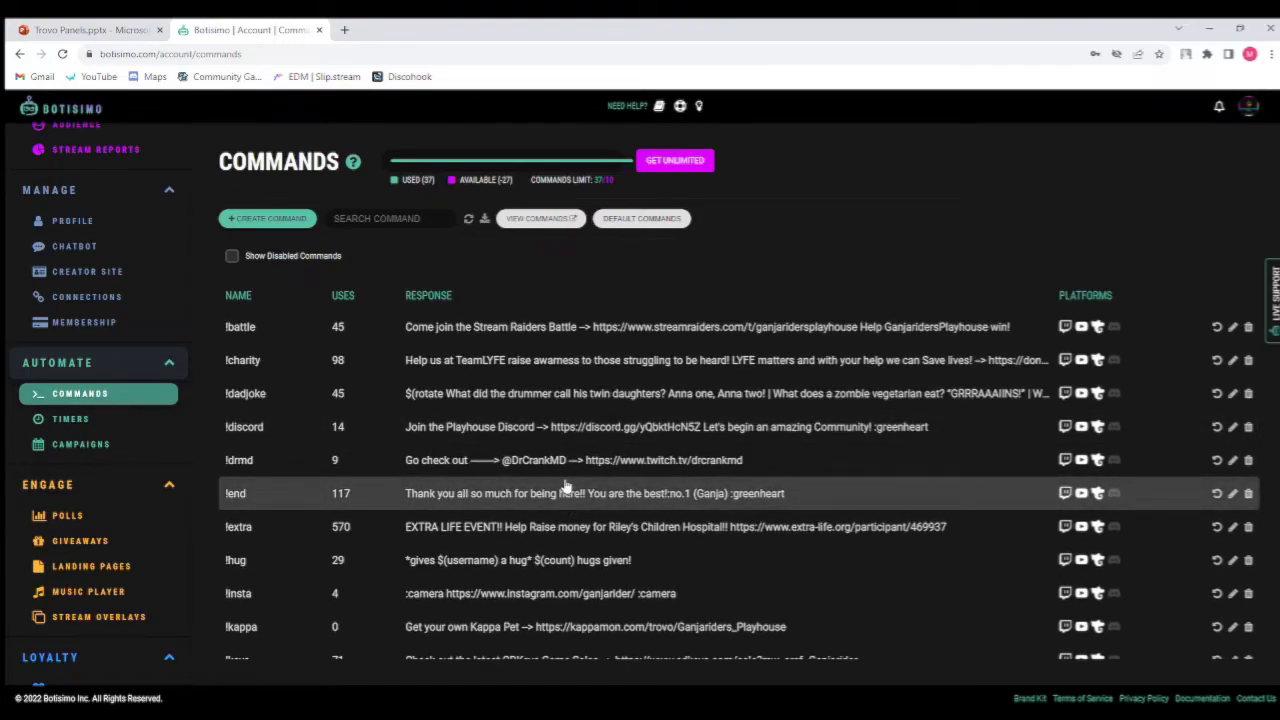
scroll(502, 388, "down", 3)
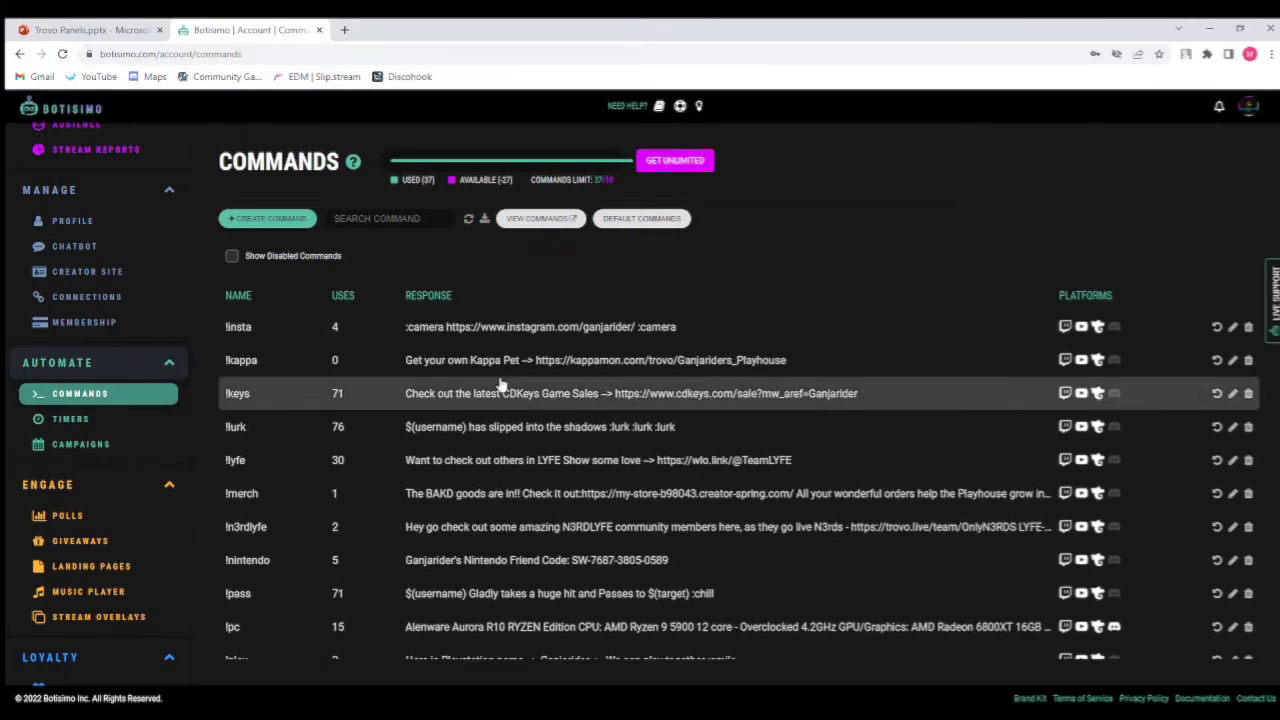
scroll(552, 455, "down", 5)
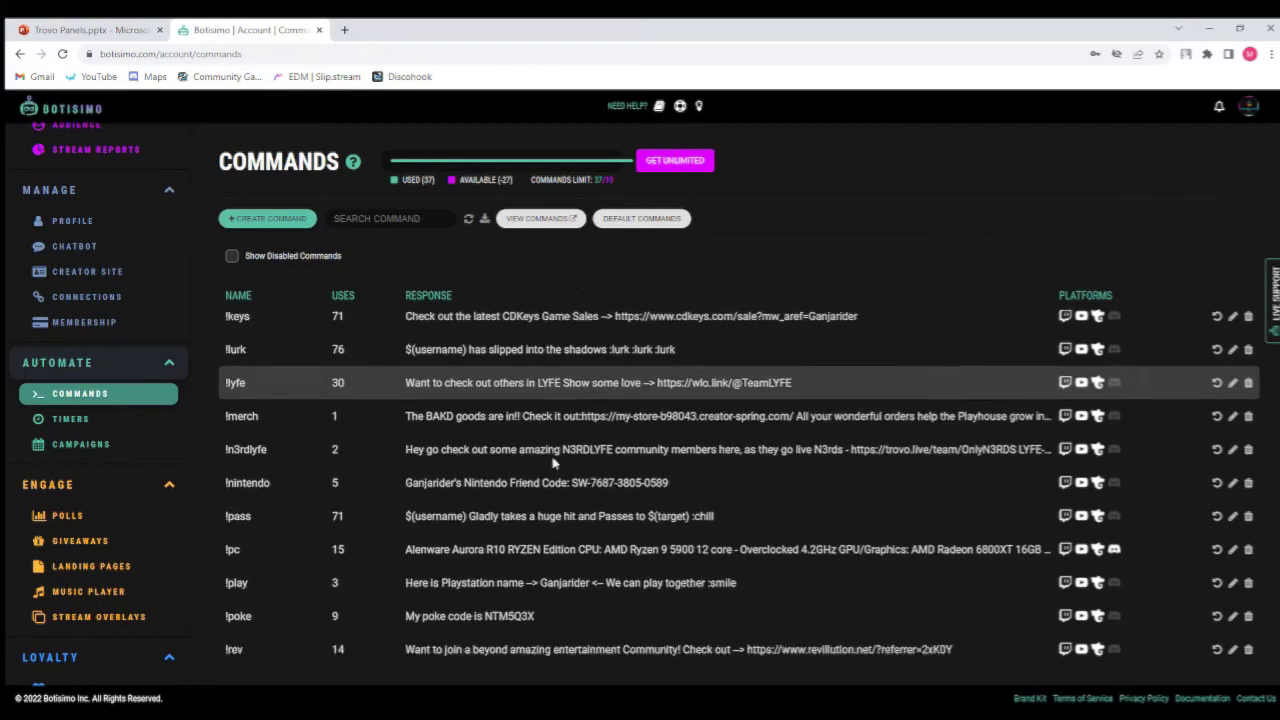
scroll(552, 462, "down", 2)
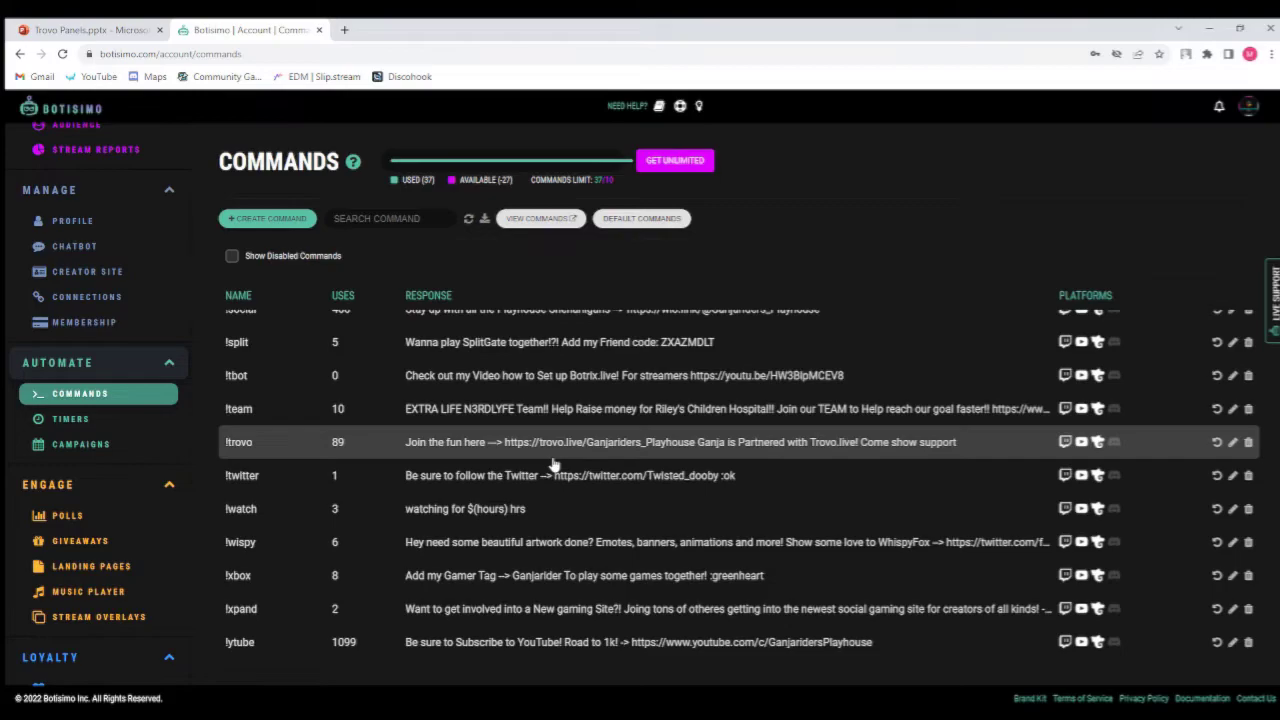
scroll(540, 365, "up", 1)
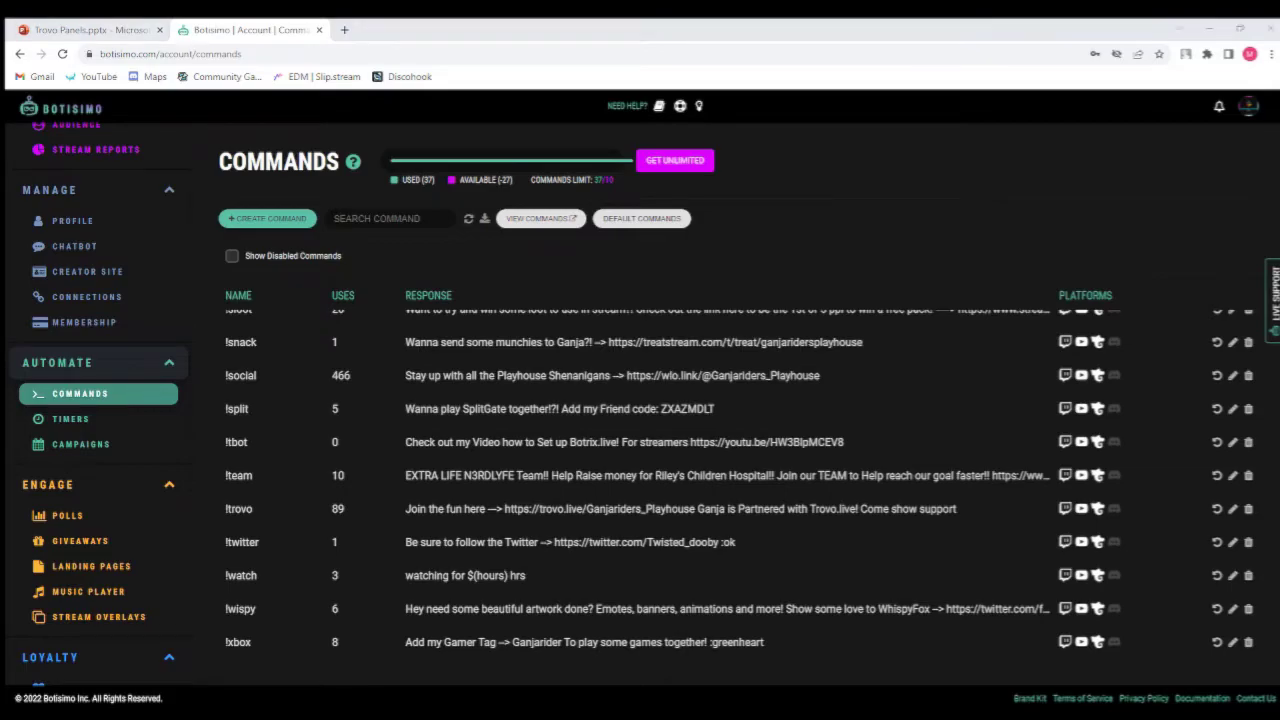
Open the Timers page, open a new timer dialog, review its fields and advanced options, and close it.
left_click(80, 419)
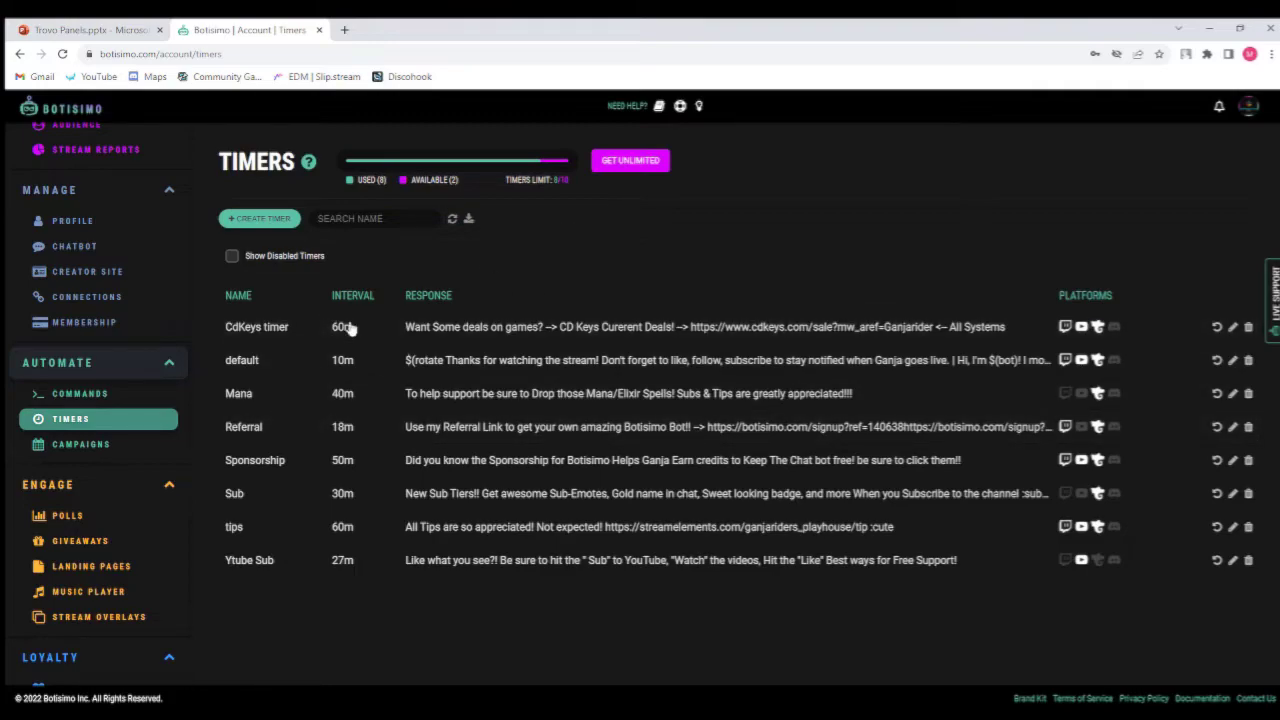
left_click(262, 219)
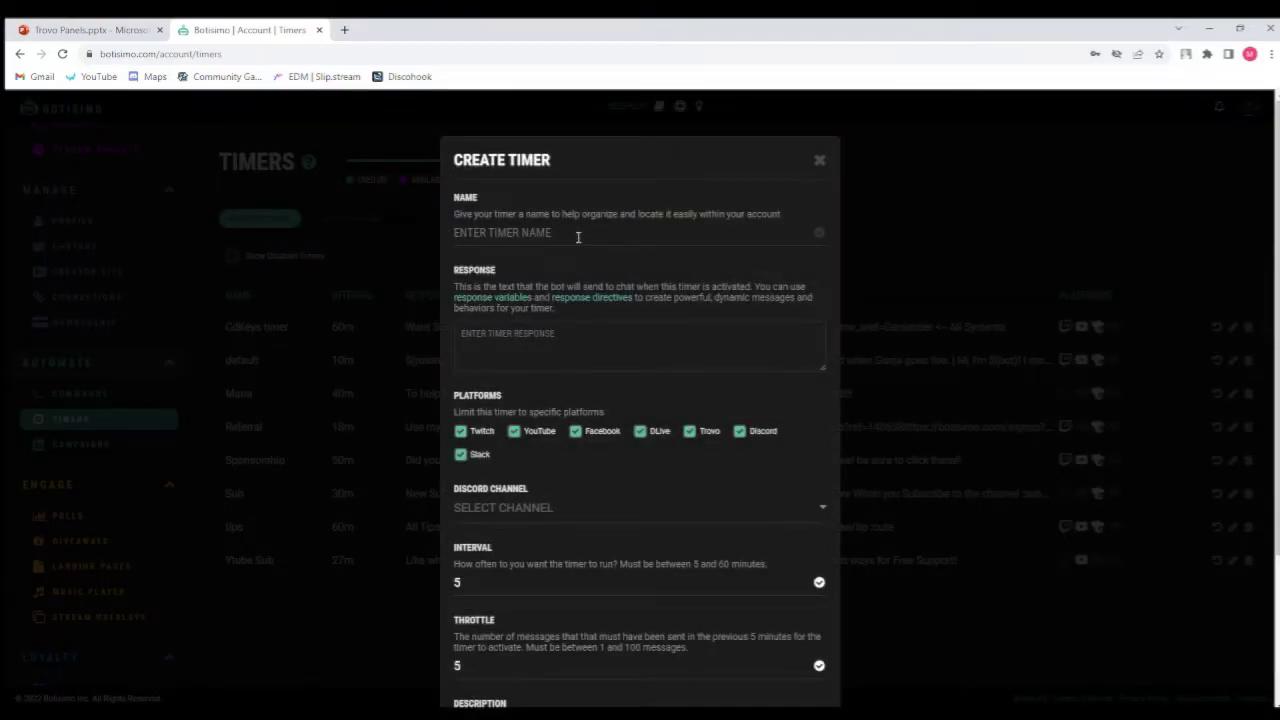
left_click(589, 330)
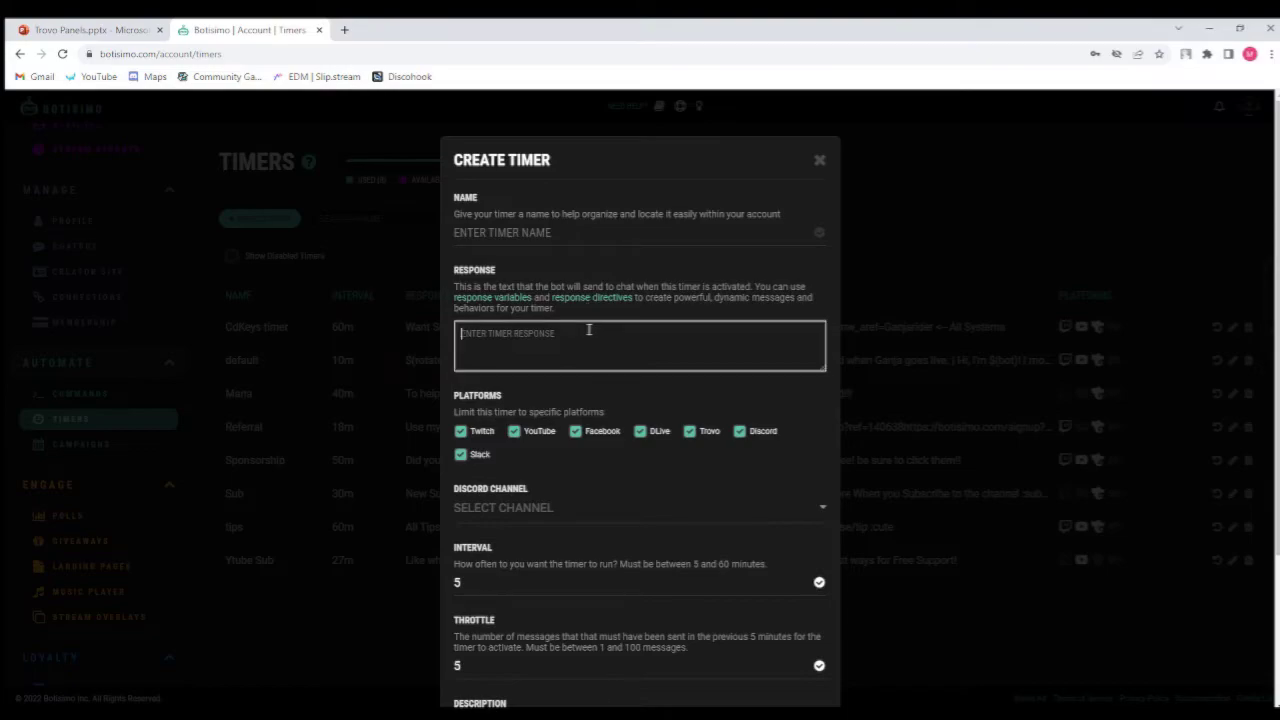
scroll(589, 330, "down", 1)
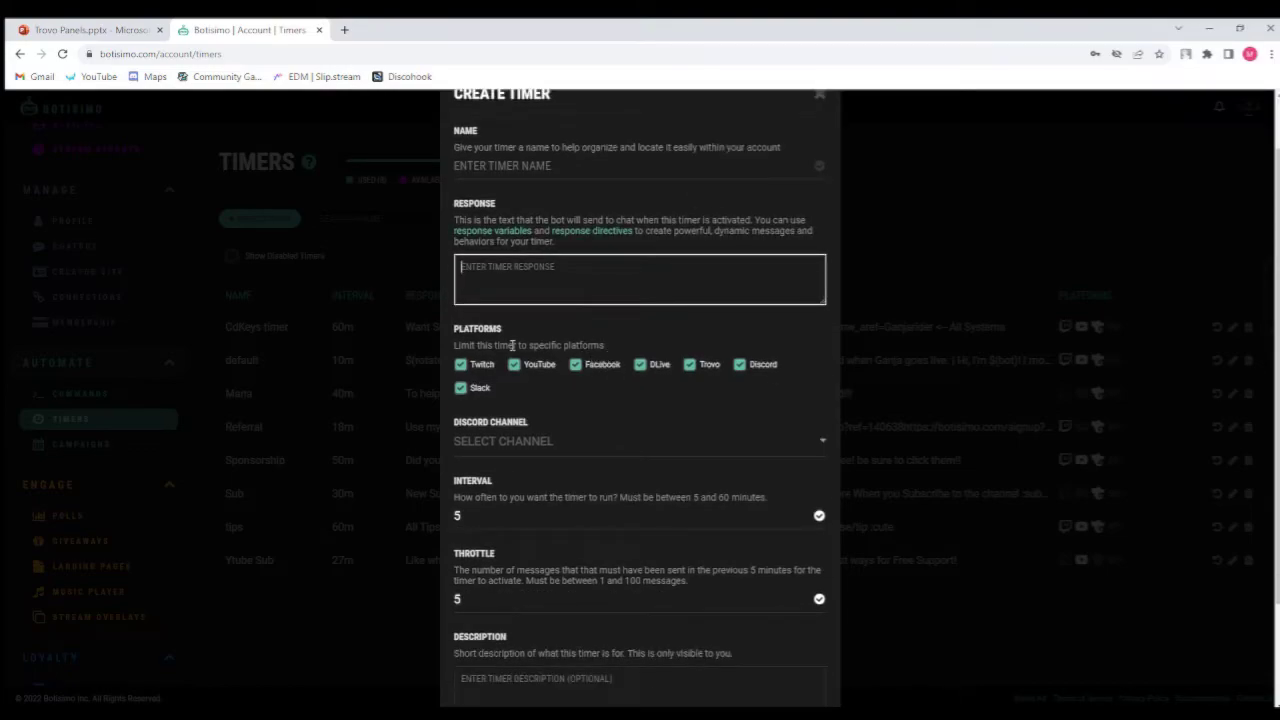
scroll(820, 320, "down", 2)
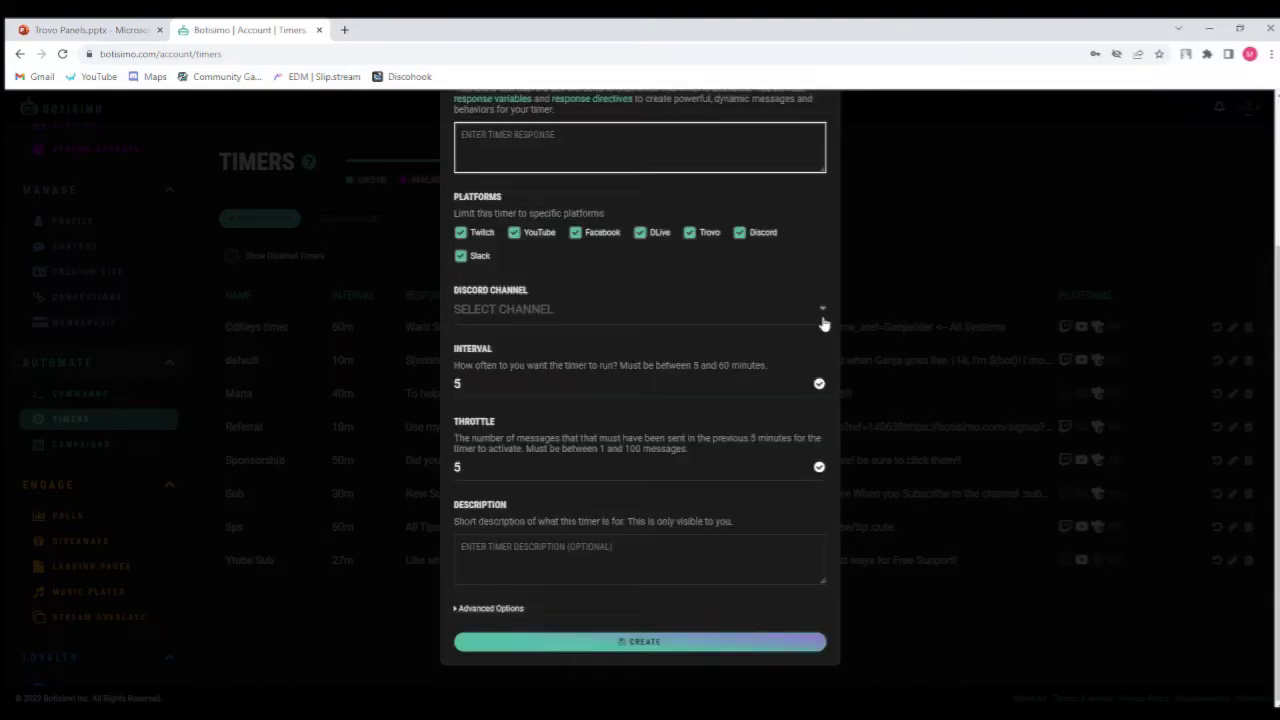
left_click(820, 325)
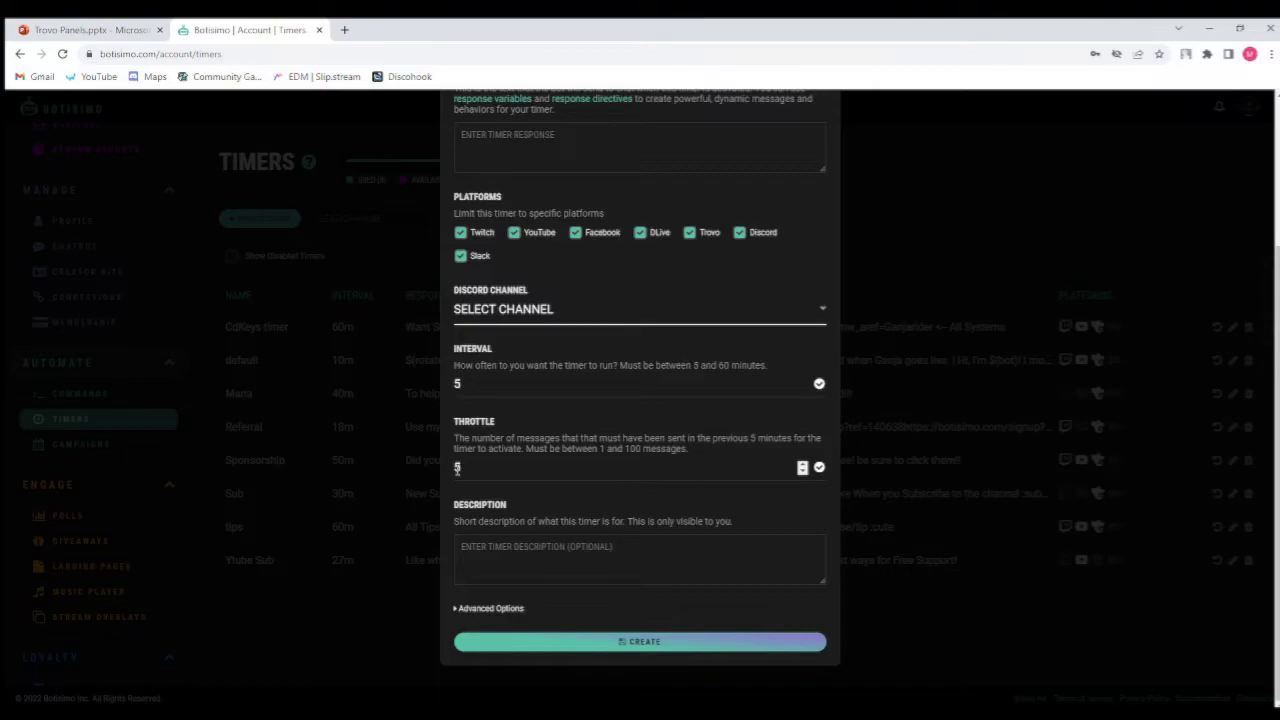
left_click(597, 560)
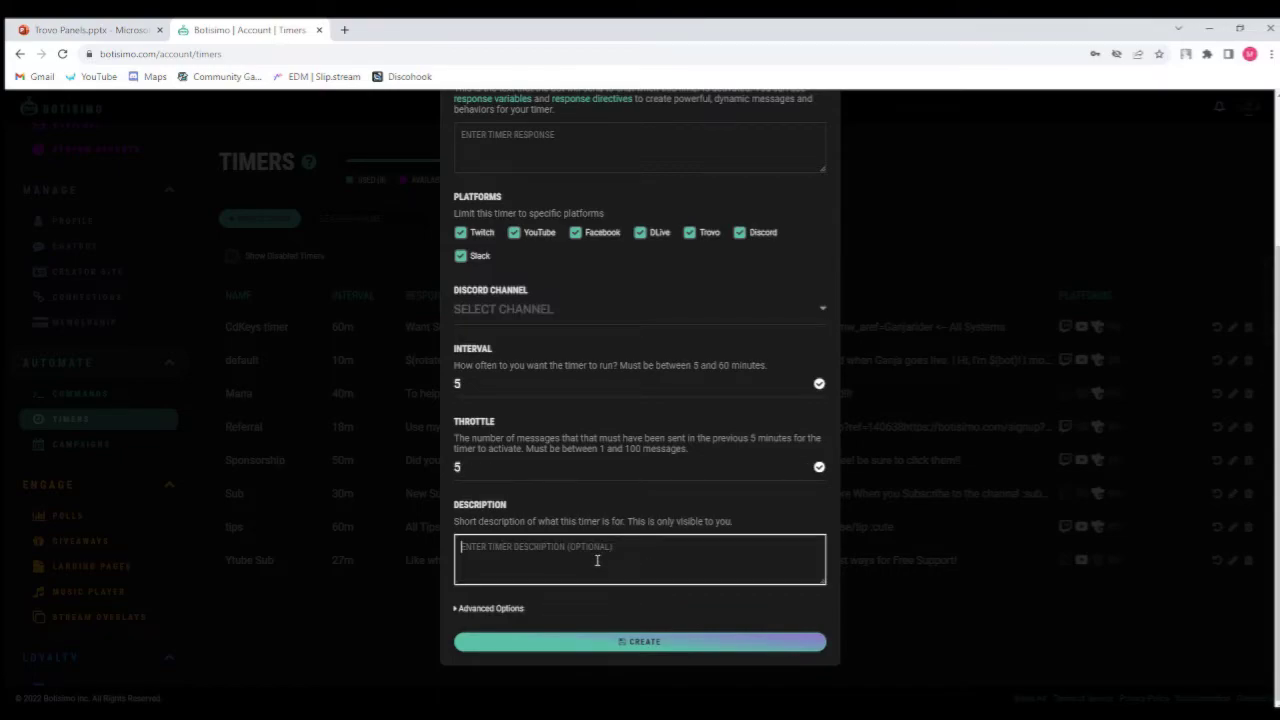
left_click(477, 610)
scroll(567, 536, "down", 2)
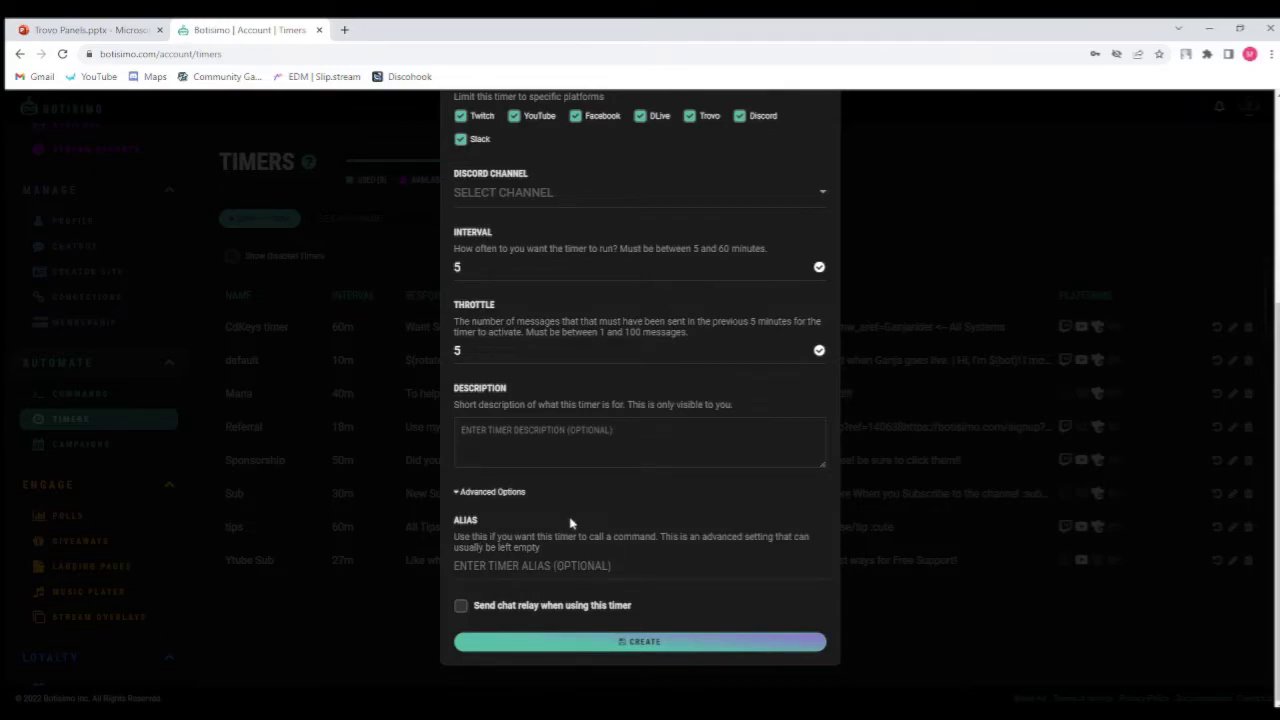
scroll(571, 520, "up", 5)
scroll(571, 520, "down", 5)
scroll(677, 618, "up", 3)
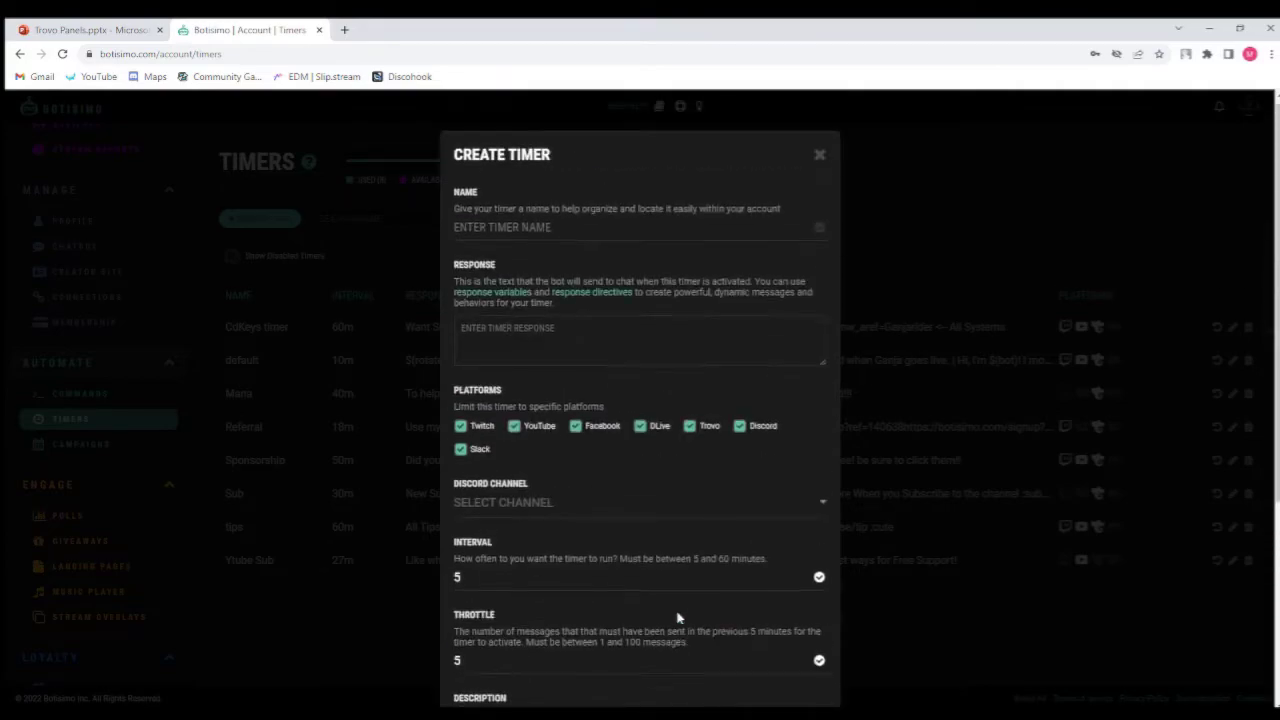
left_click(820, 161)
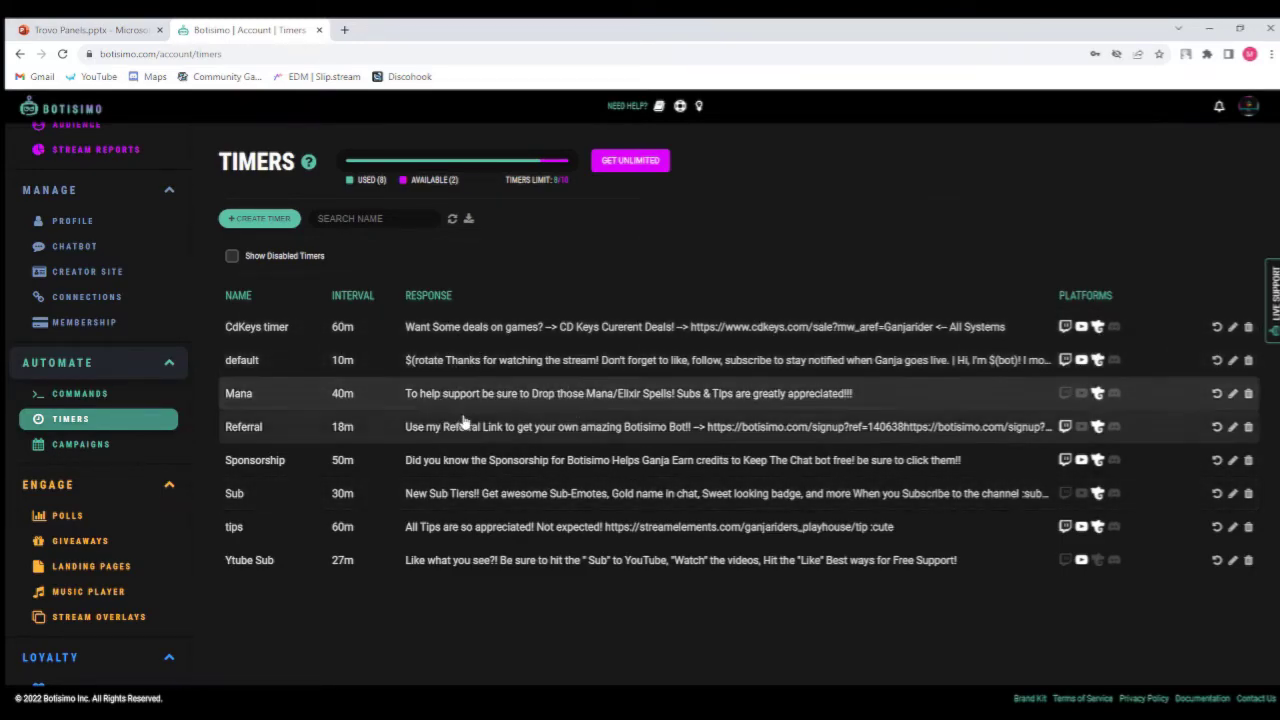
Open the default timer for editing and enlarge its response text box to read the full rotating message.
left_click(623, 364)
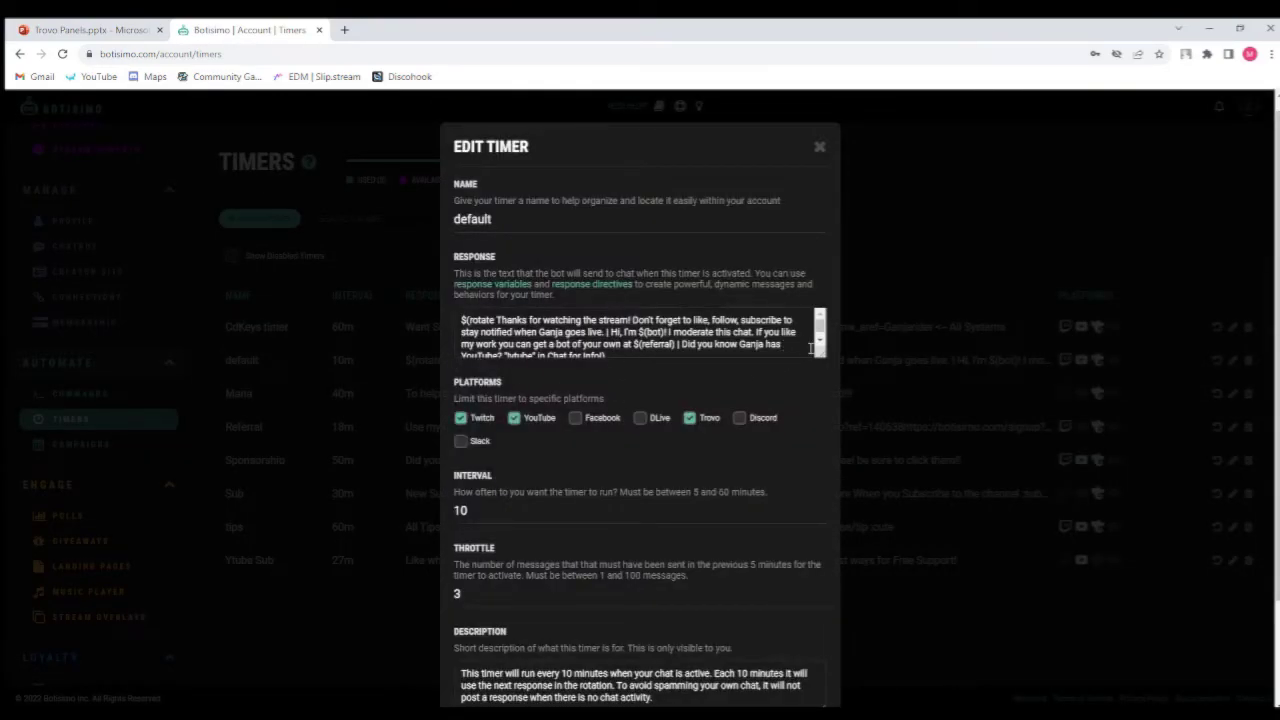
left_click_drag(820, 353, 826, 404)
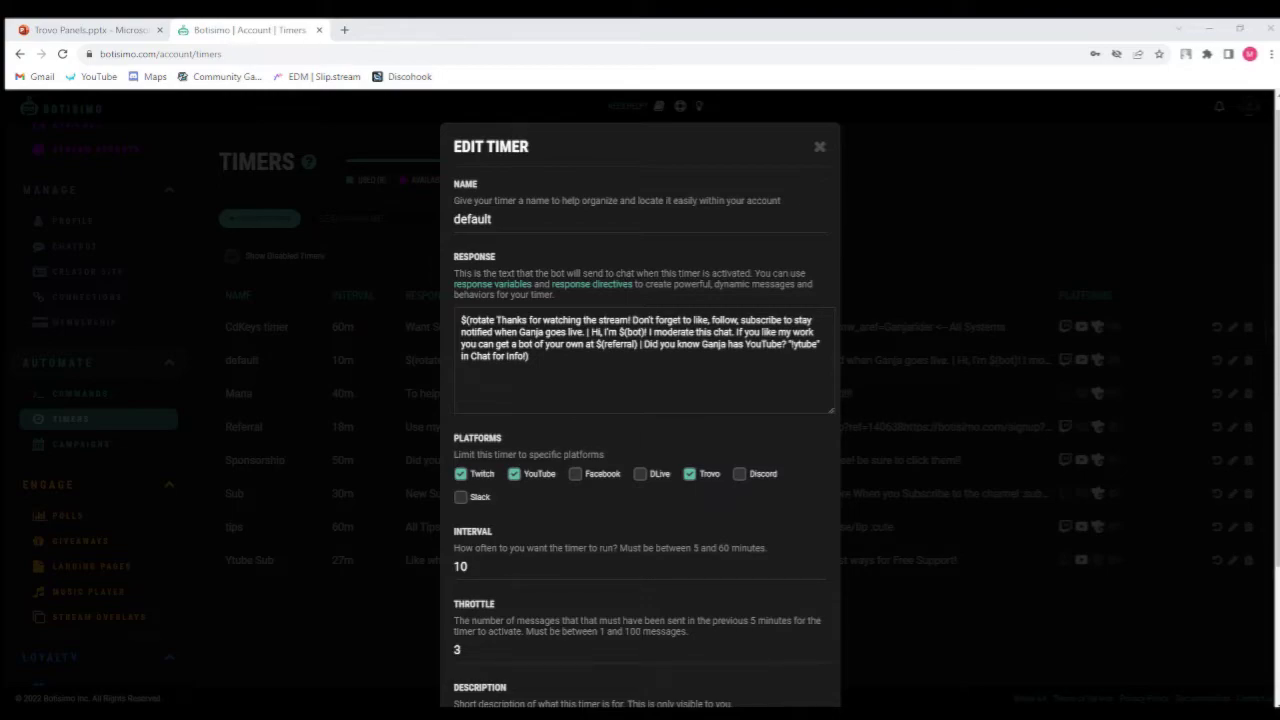
scroll(820, 384, "down", 3)
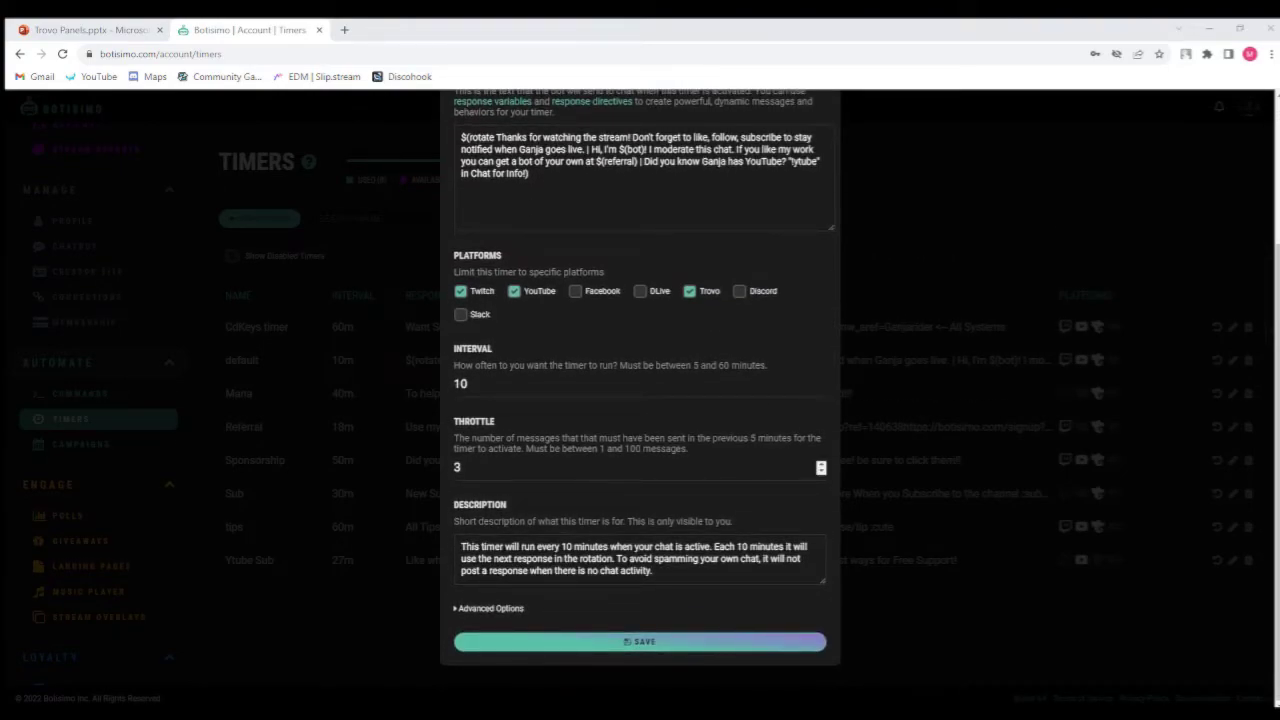
scroll(820, 467, "up", 3)
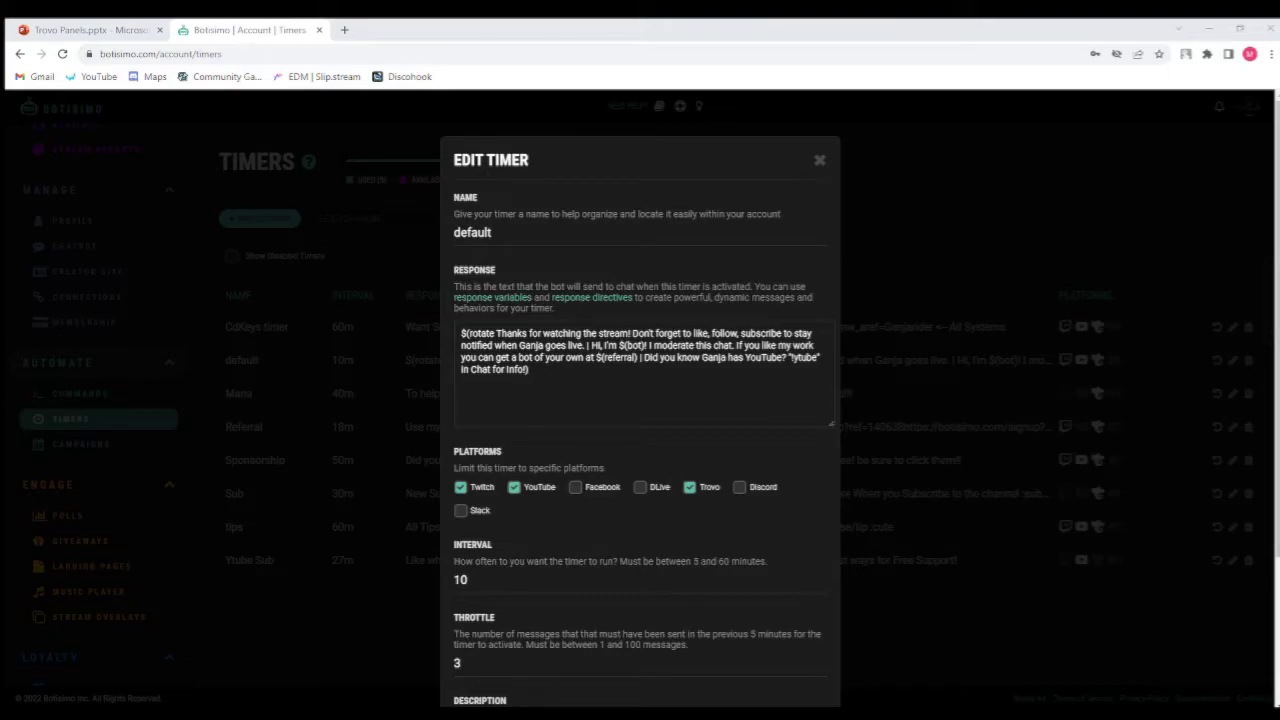
scroll(640, 400, "down", 3)
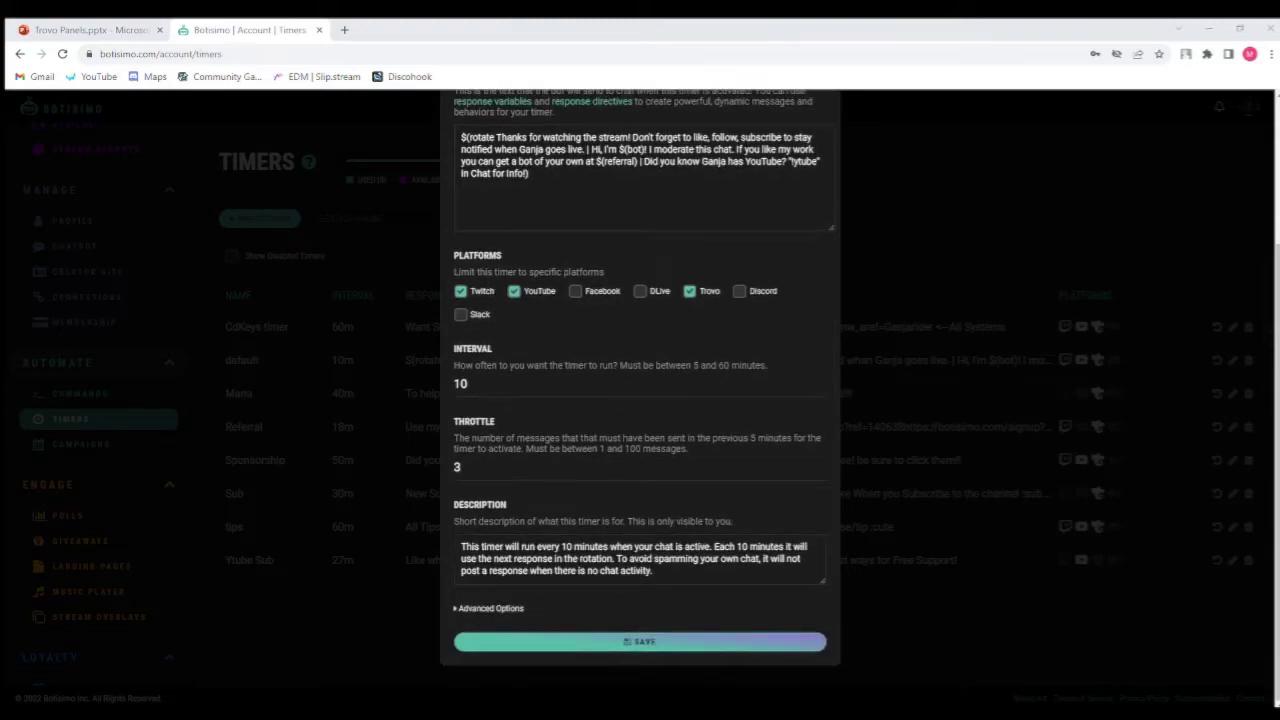
Expand the default timer's advanced options, review its alias and chat relay fields, and close the dialog.
left_click(480, 608)
scroll(520, 618, "down", 2)
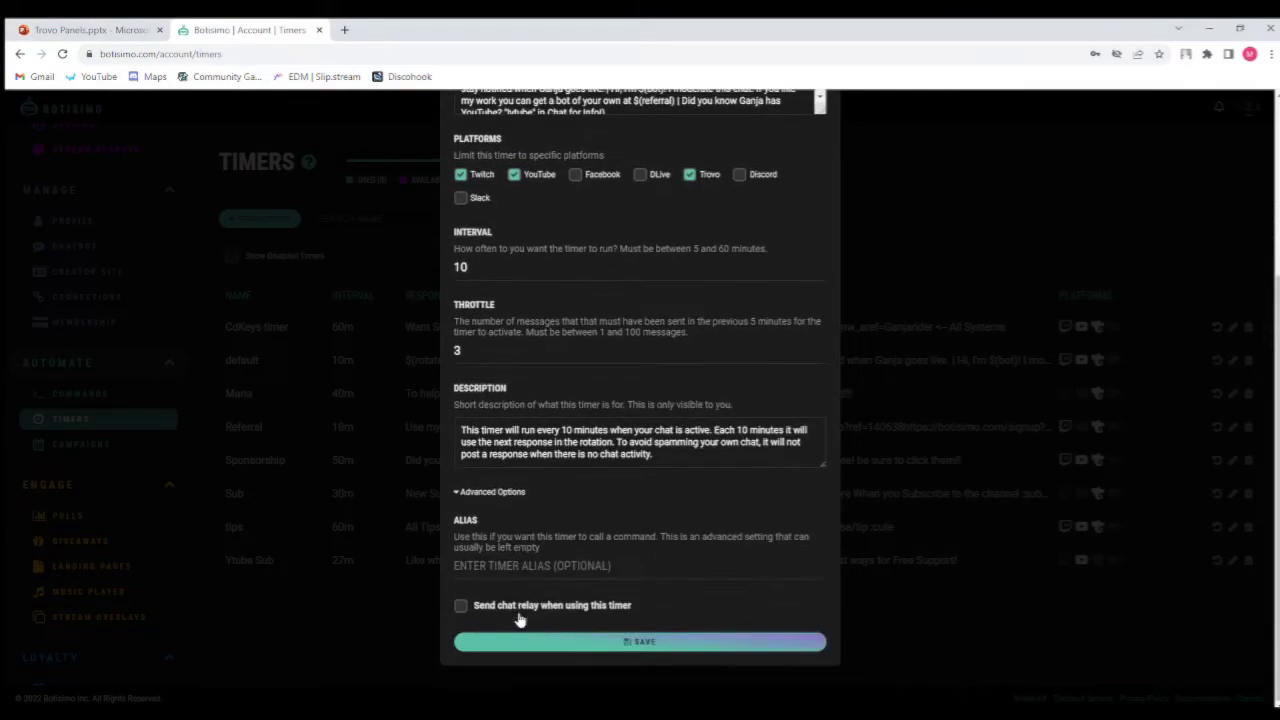
scroll(564, 566, "up", 1)
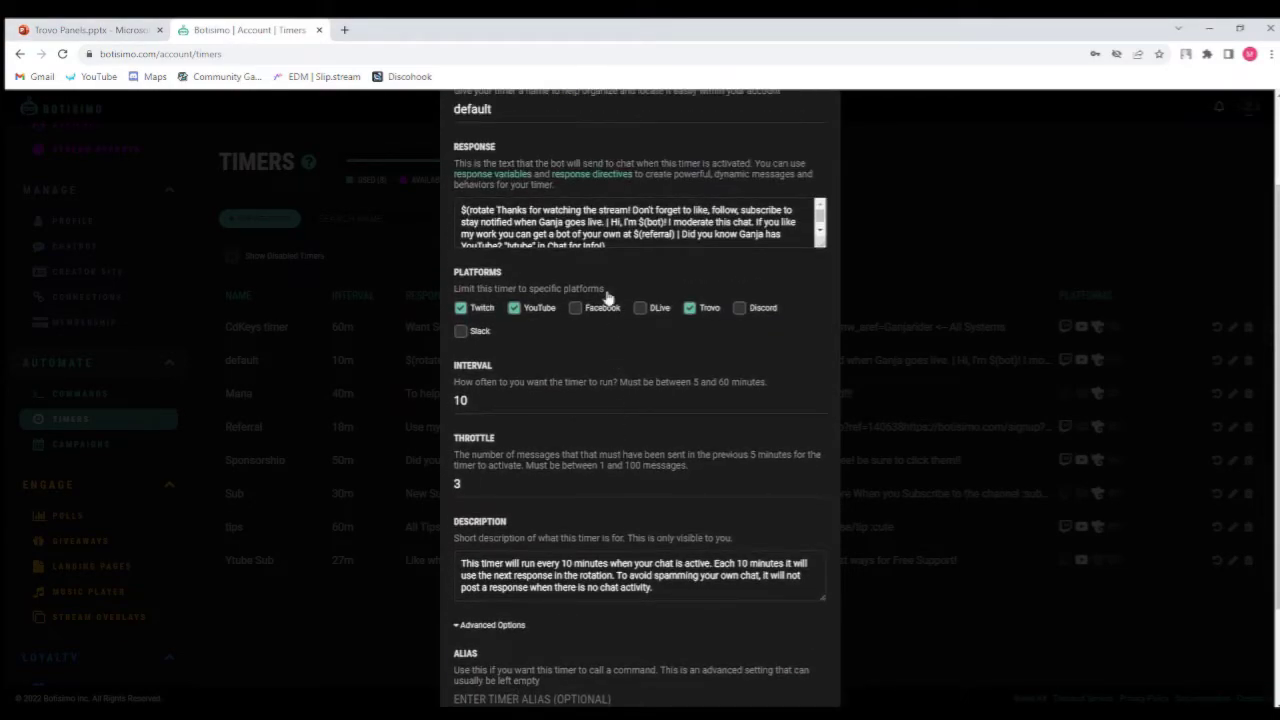
scroll(575, 233, "down", 1)
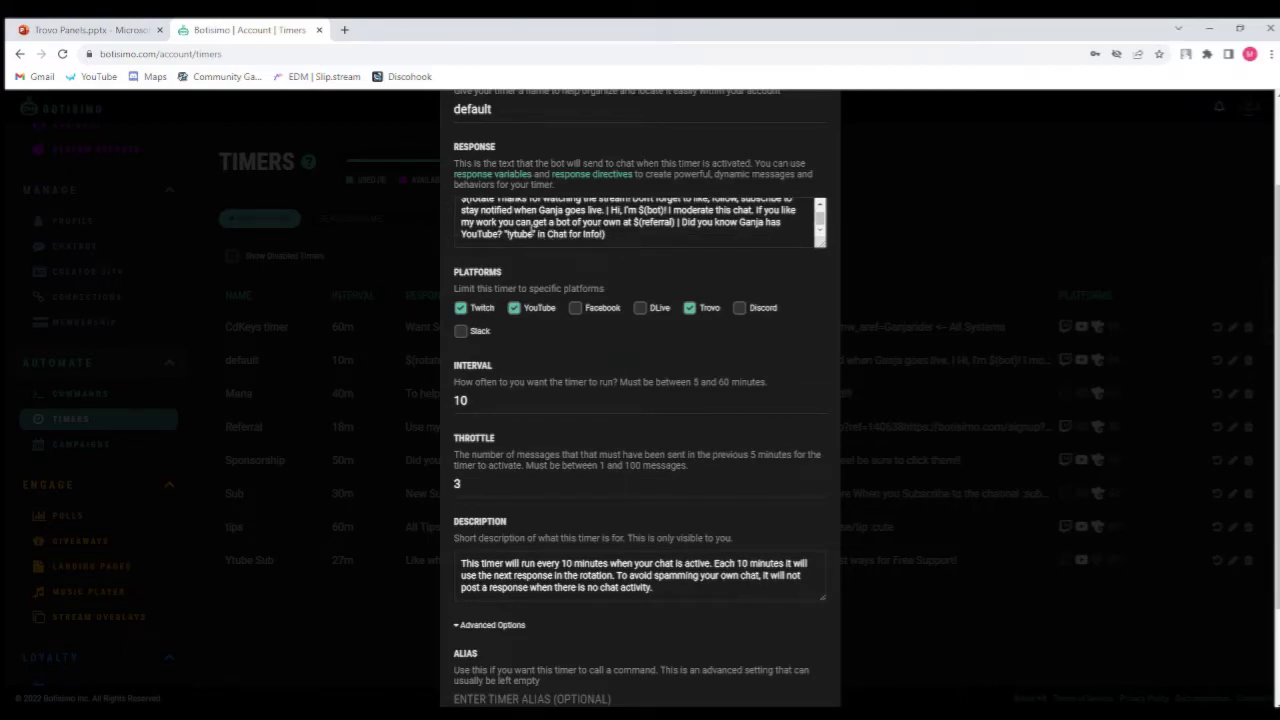
scroll(597, 452, "down", 2)
scroll(639, 209, "up", 1)
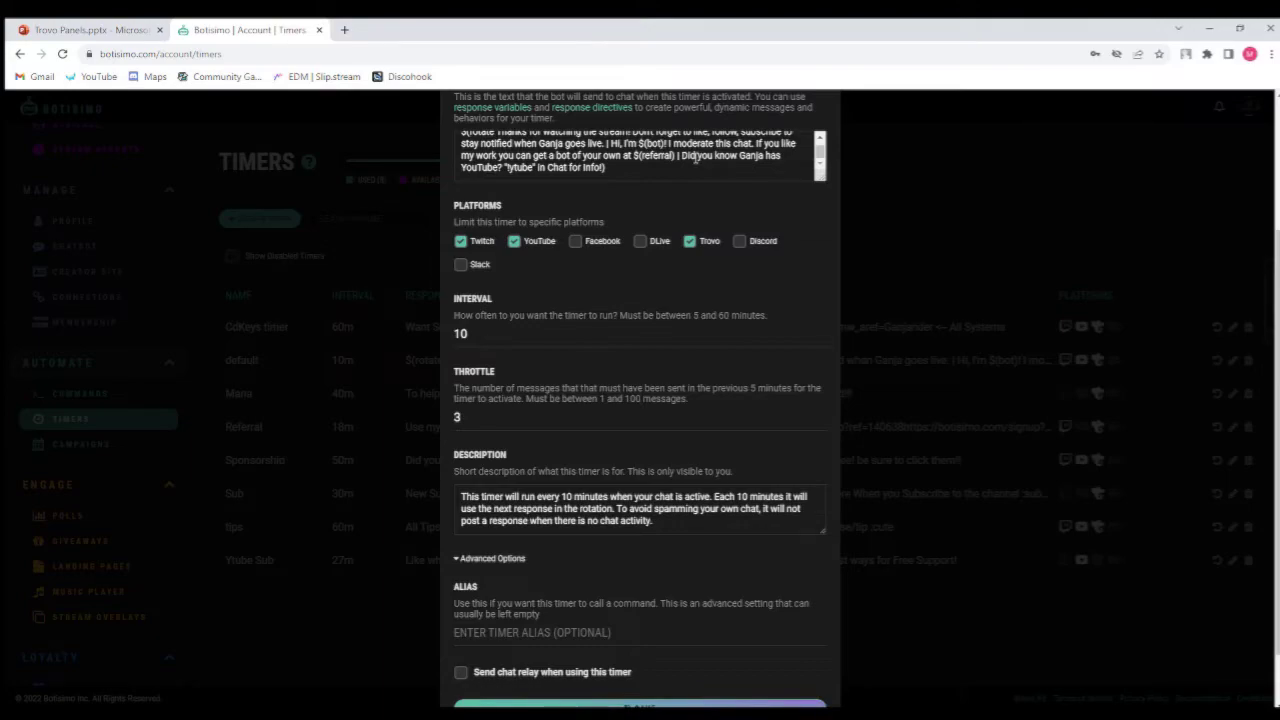
scroll(552, 172, "down", 1)
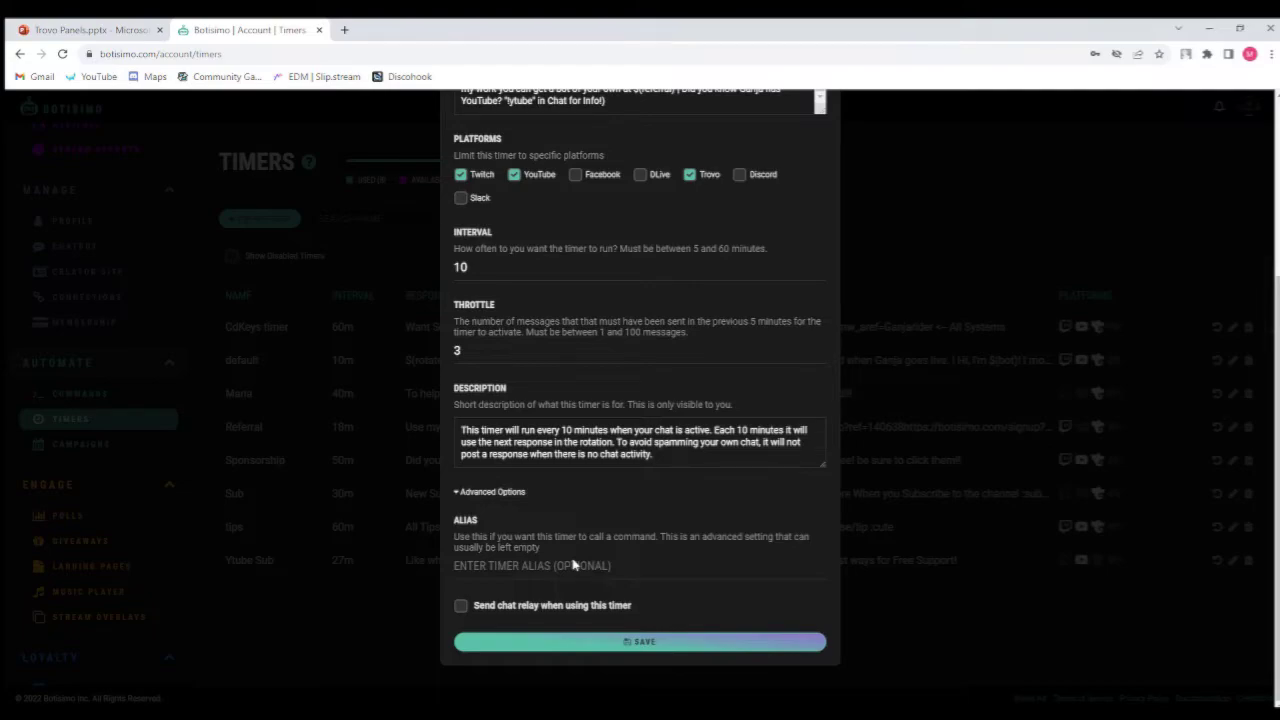
scroll(821, 268, "up", 2)
scroll(825, 200, "up", 1)
left_click(819, 162)
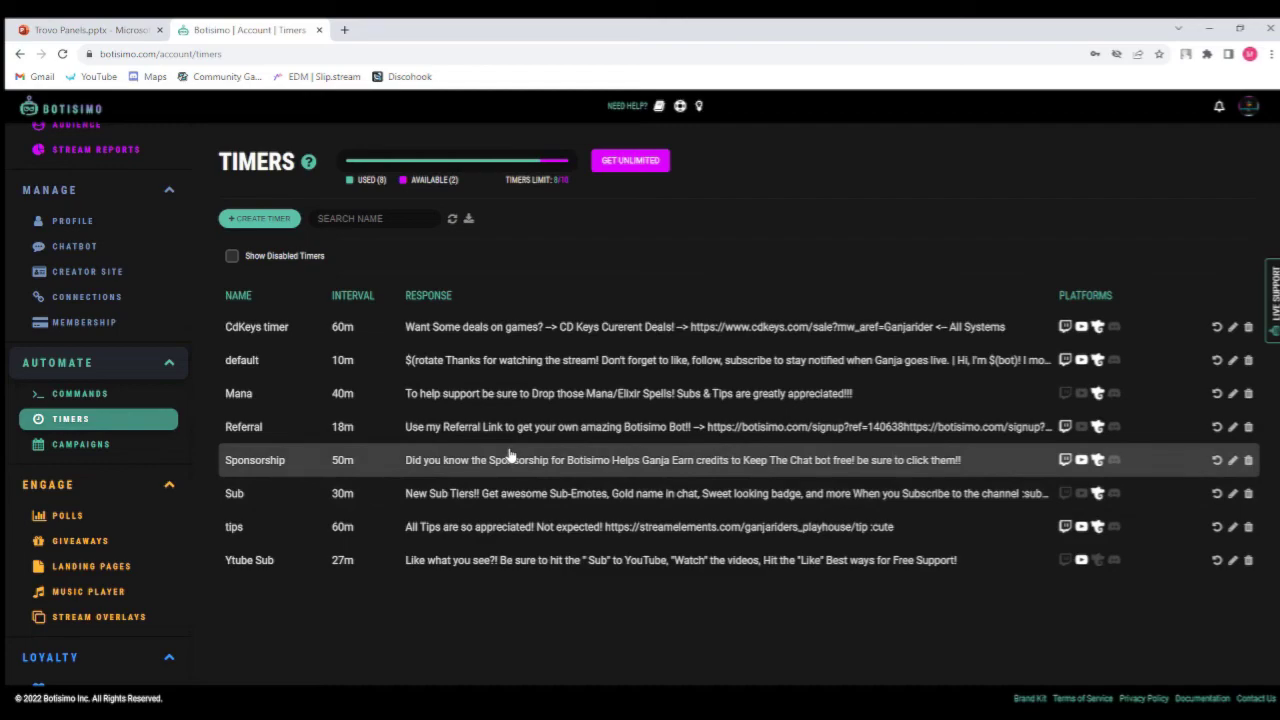
Open the tips timer, toggle its Facebook platform checkbox, and save the timer.
left_click(515, 536)
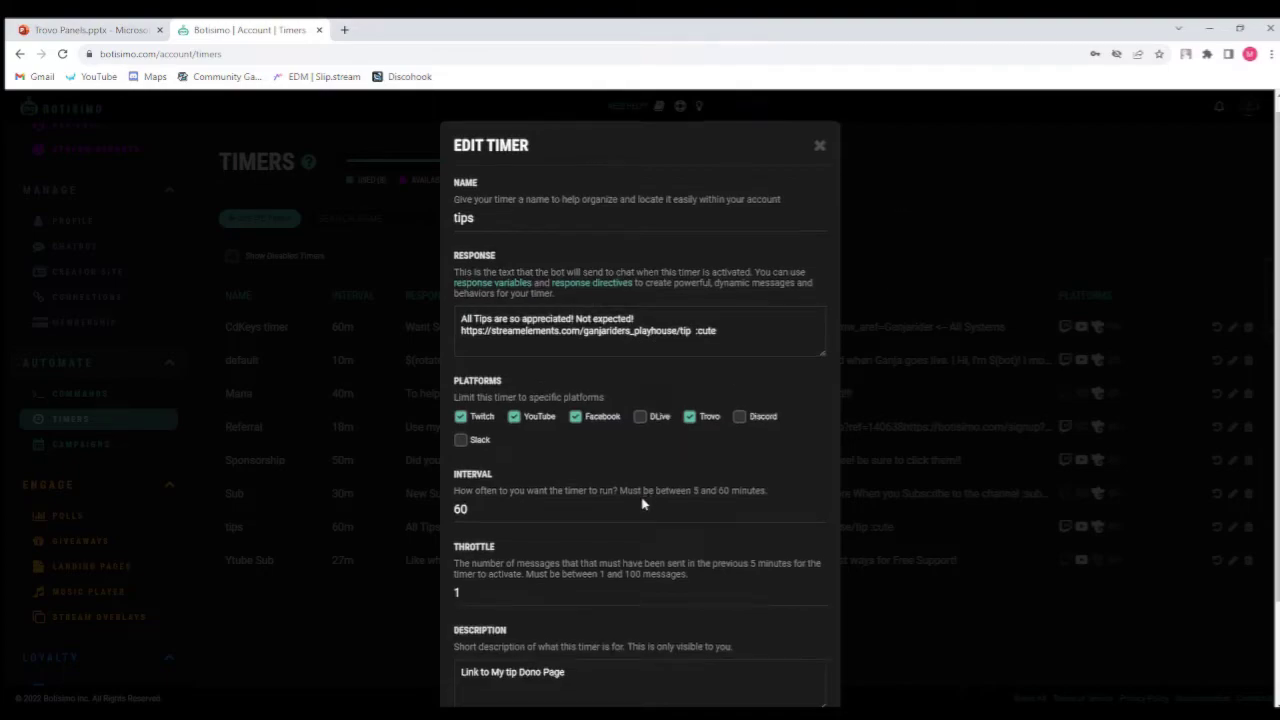
scroll(645, 505, "down", 1)
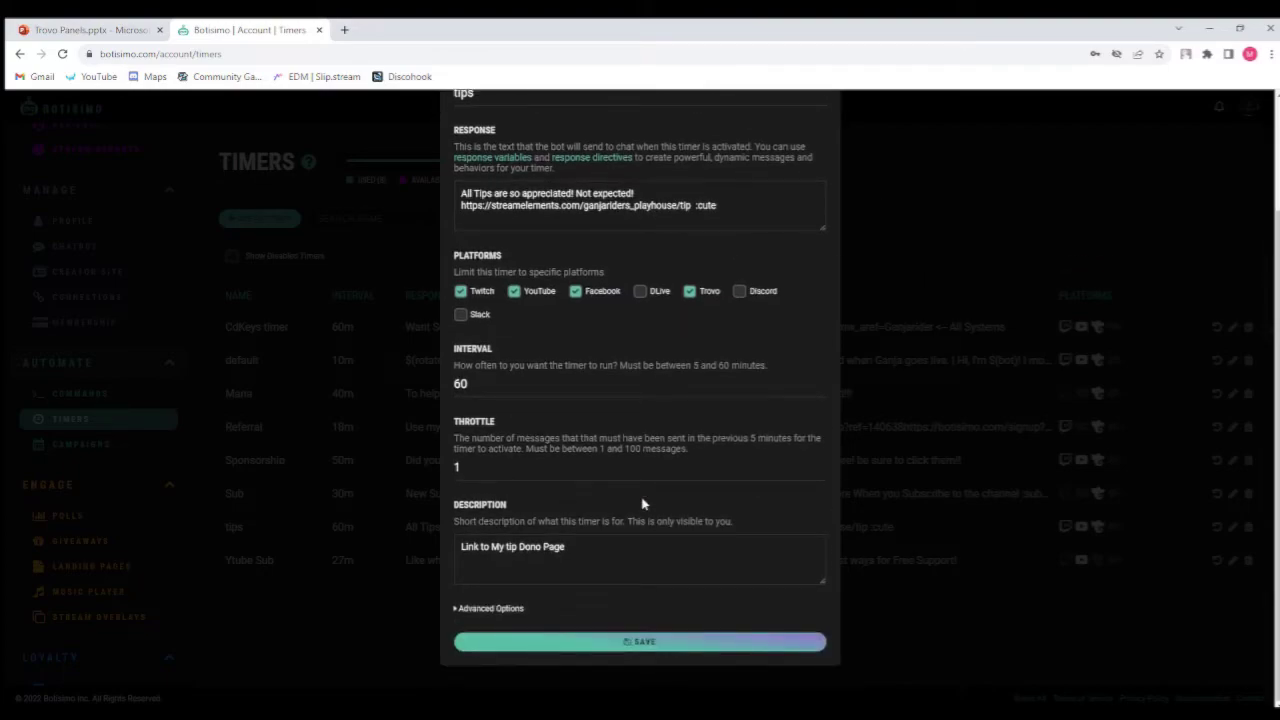
left_click(576, 292)
left_click(611, 646)
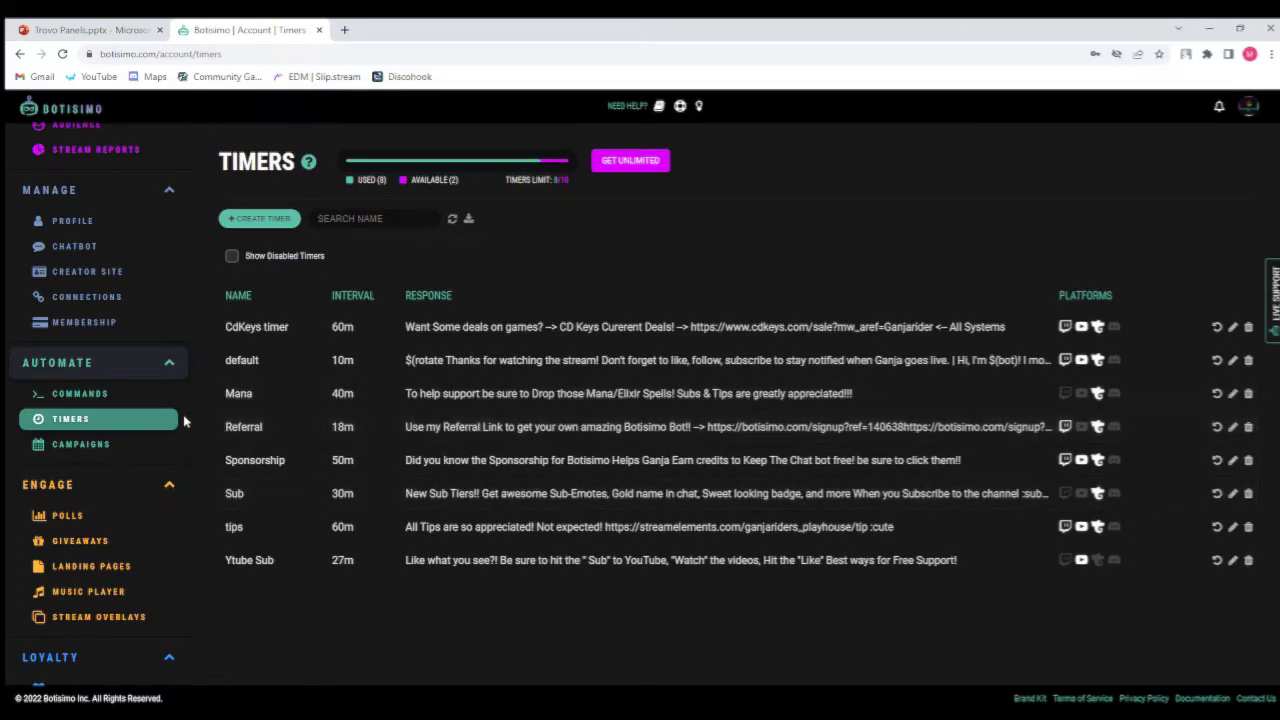
Briefly open the Commands page and return to the Timers page.
left_click(133, 396)
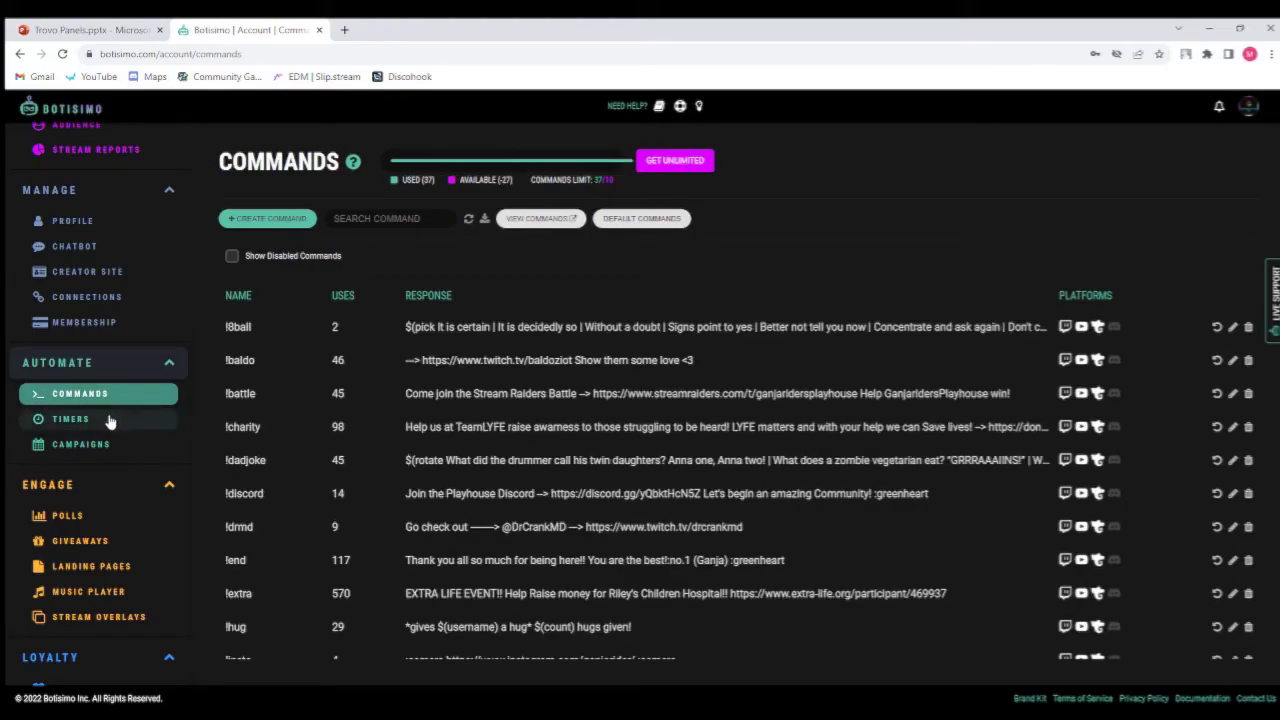
left_click(104, 421)
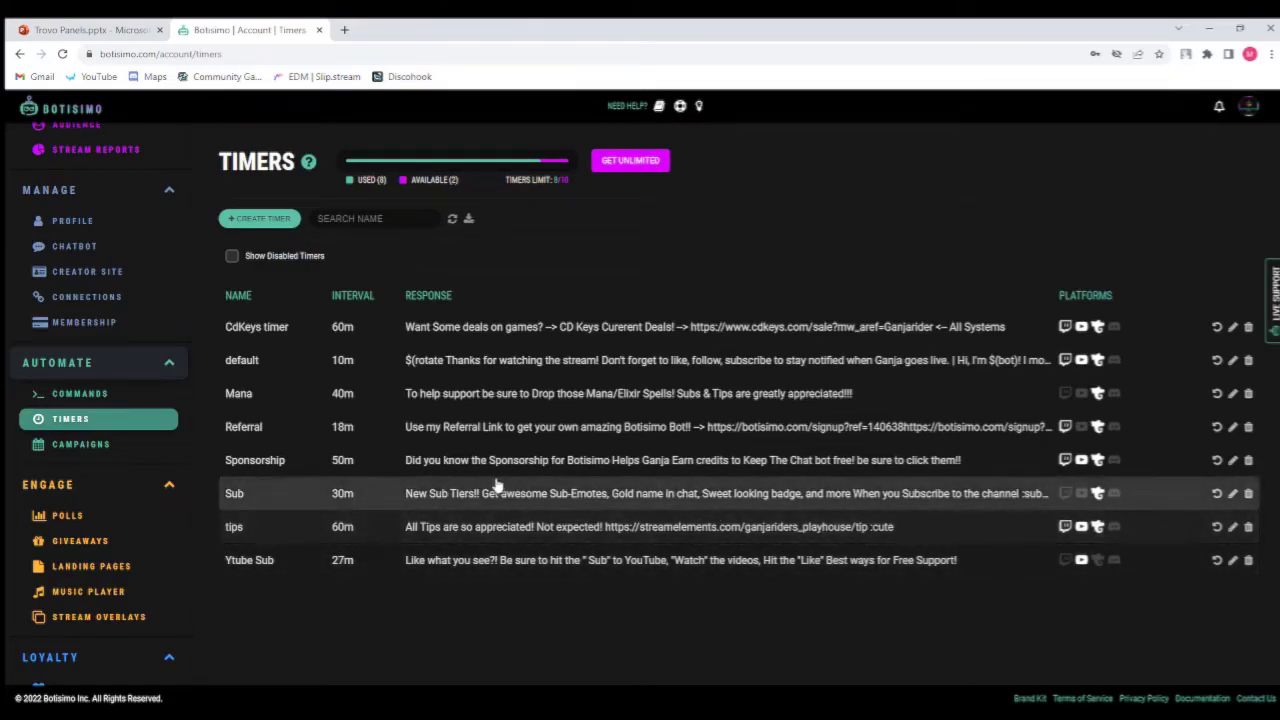
Open the Polls page, open the Favorite Class? poll for editing, and expand its advanced options.
left_click(100, 516)
scroll(100, 517, "down", 2)
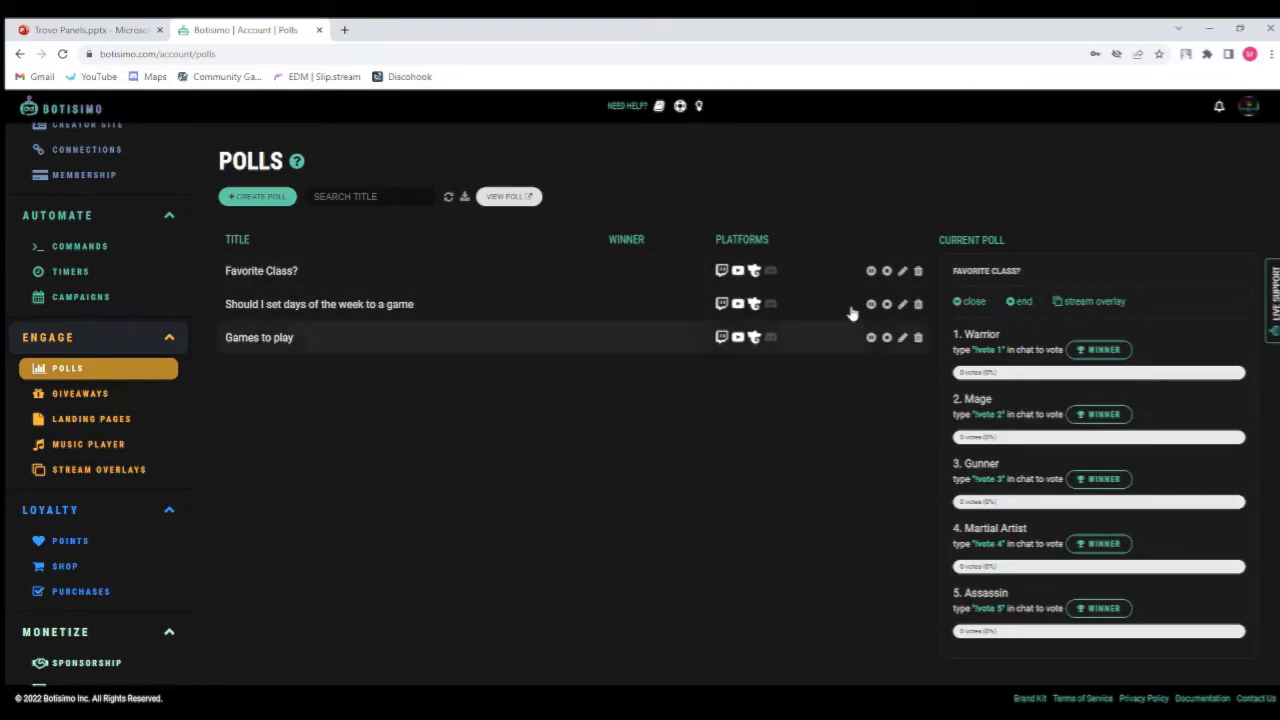
left_click(447, 277)
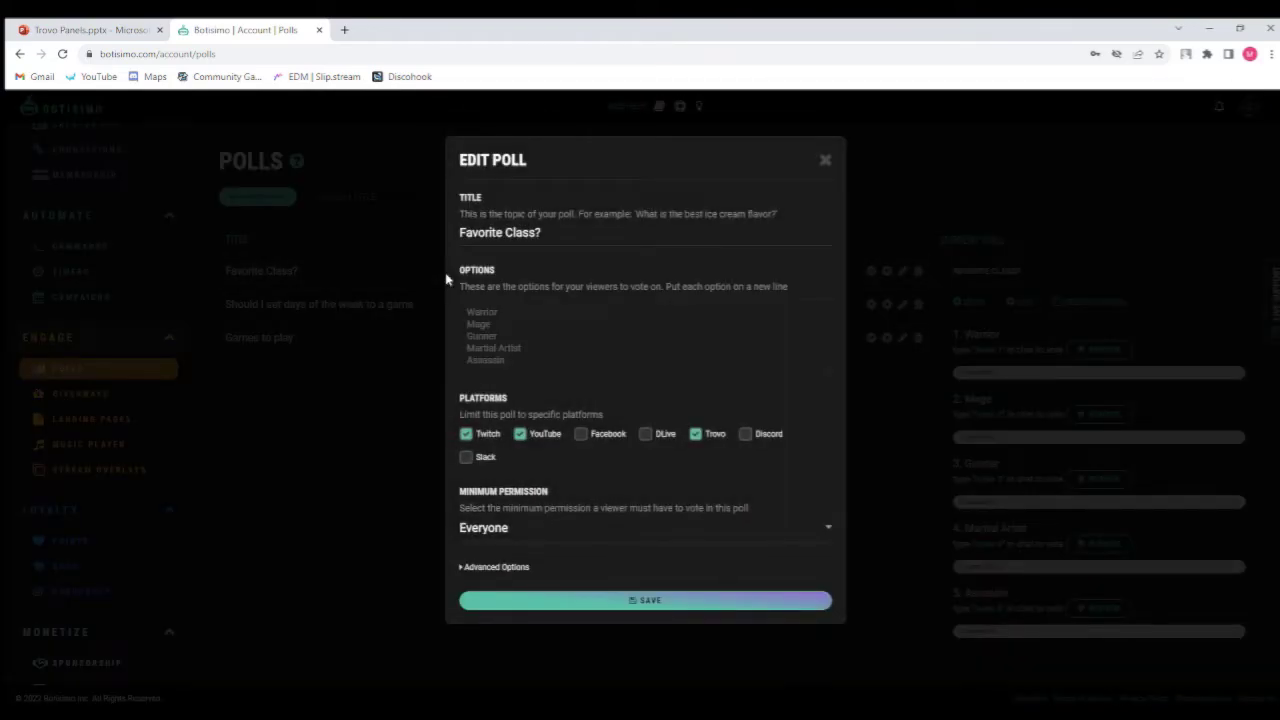
left_click(495, 566)
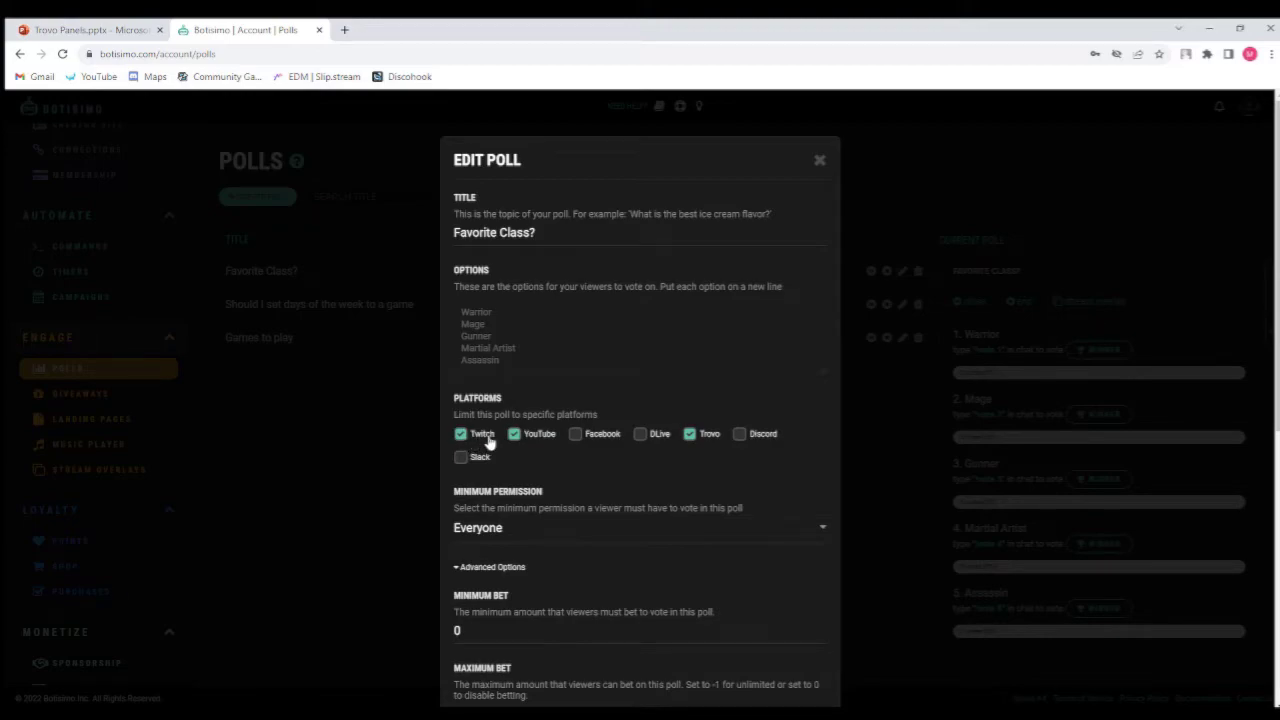
Review the poll's bet, view-hour, vote message and restriction settings, then close the dialog without saving.
scroll(587, 458, "down", 2)
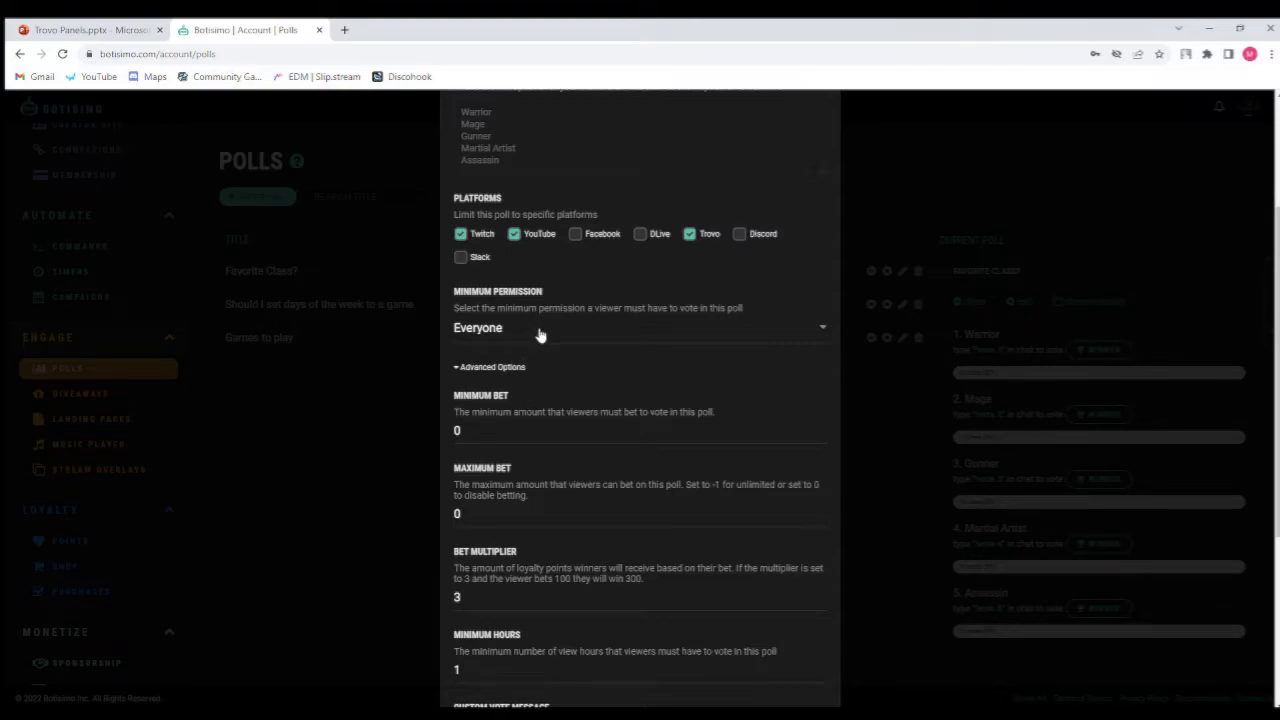
left_click(528, 430)
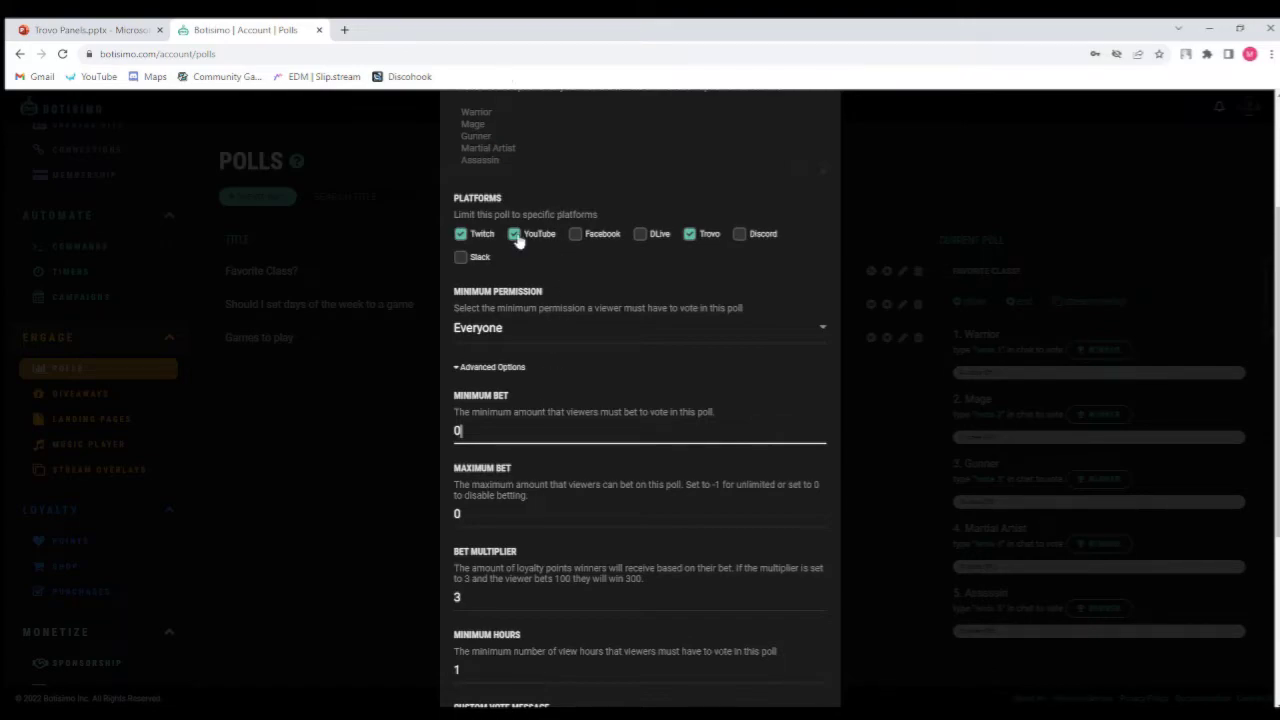
scroll(556, 290, "up", 1)
scroll(556, 400, "up", 2)
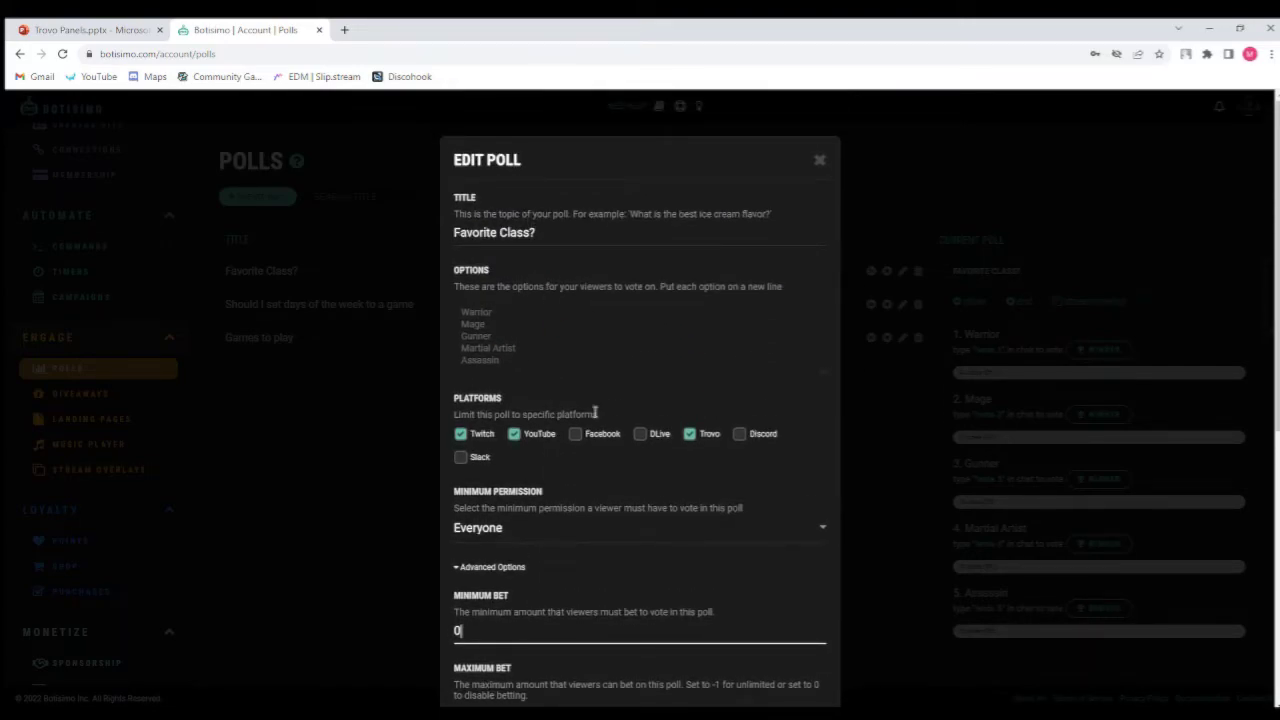
scroll(657, 535, "down", 2)
scroll(657, 535, "down", 3)
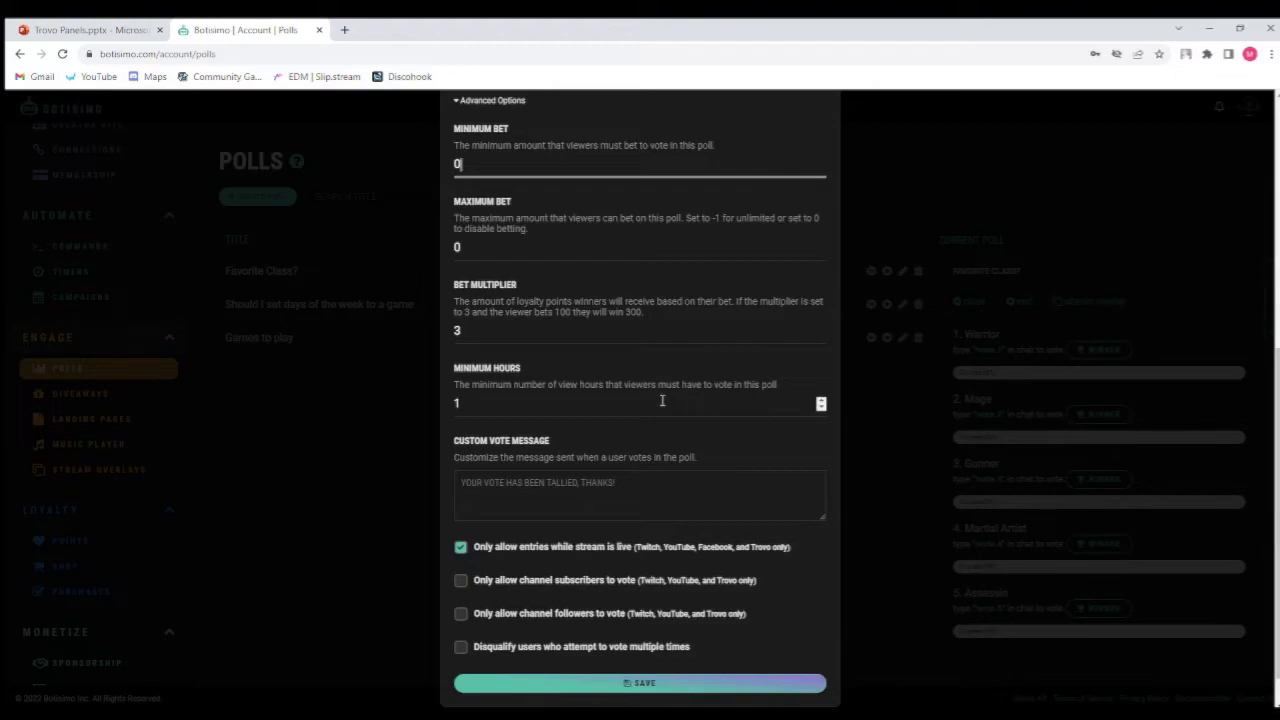
left_click(567, 478)
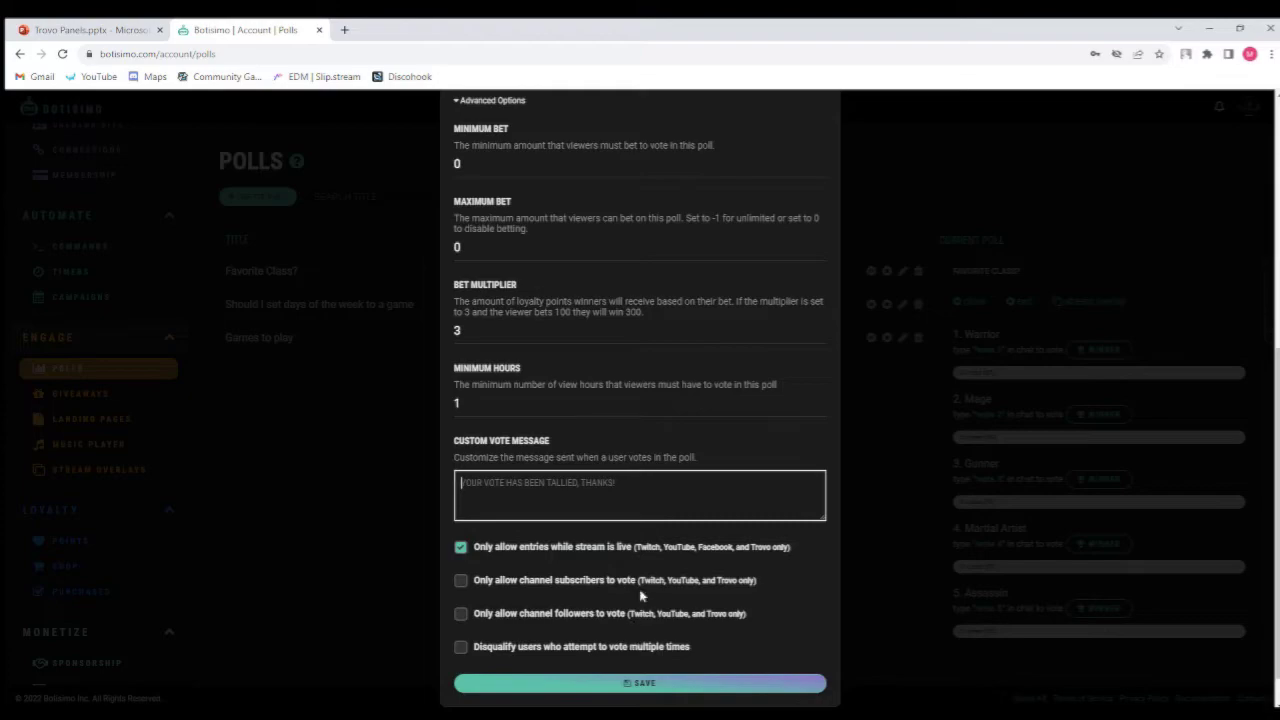
left_click(873, 427)
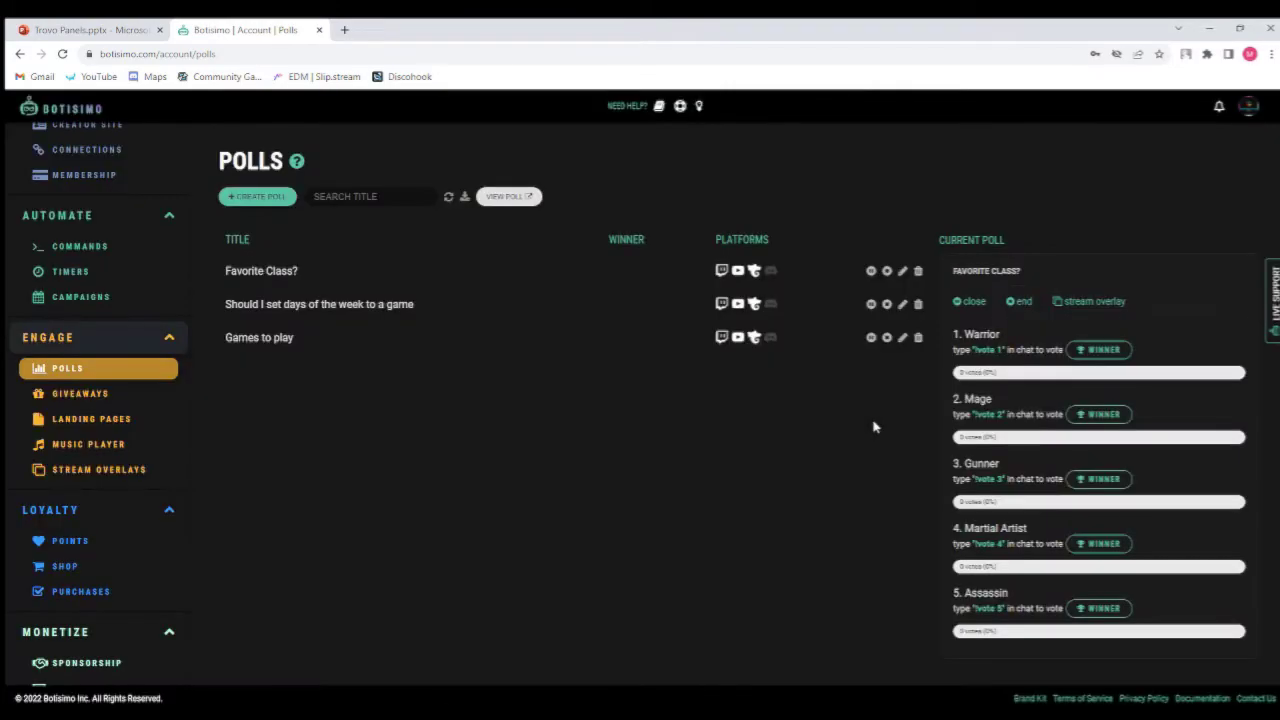
Visit the Giveaways and Music Player pages, then open the Stream Overlays page.
left_click(101, 399)
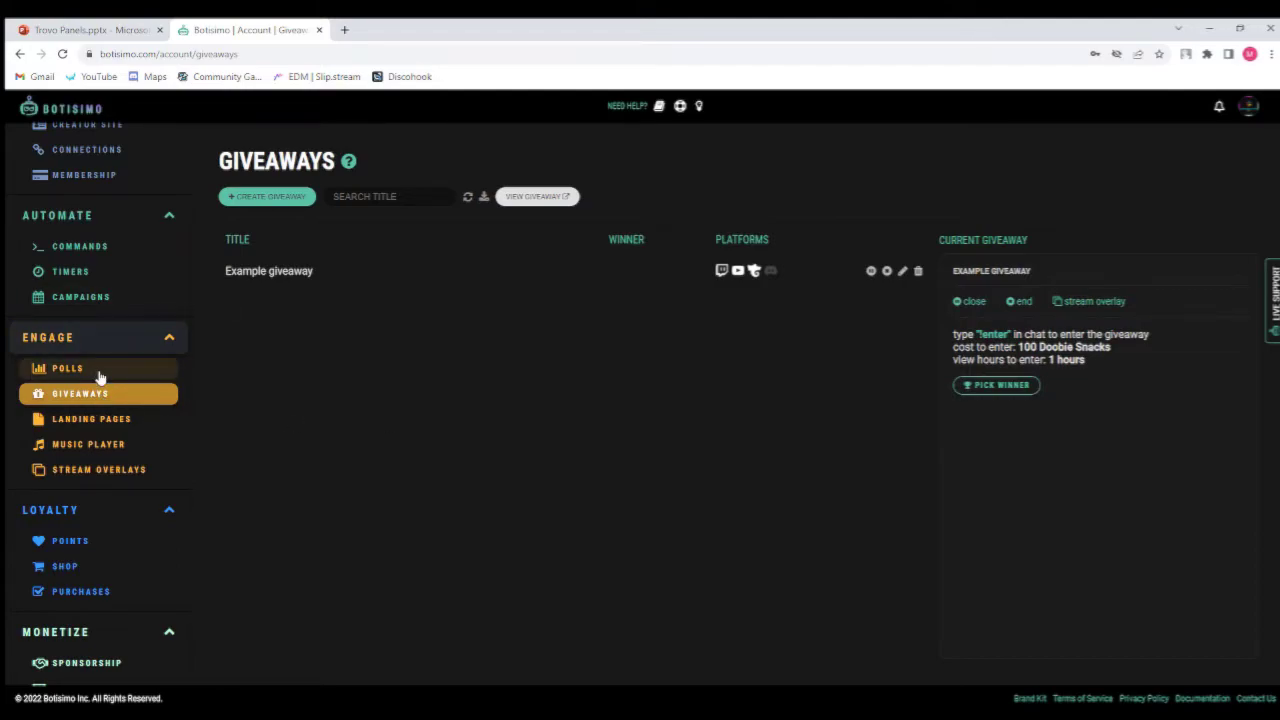
left_click(115, 421)
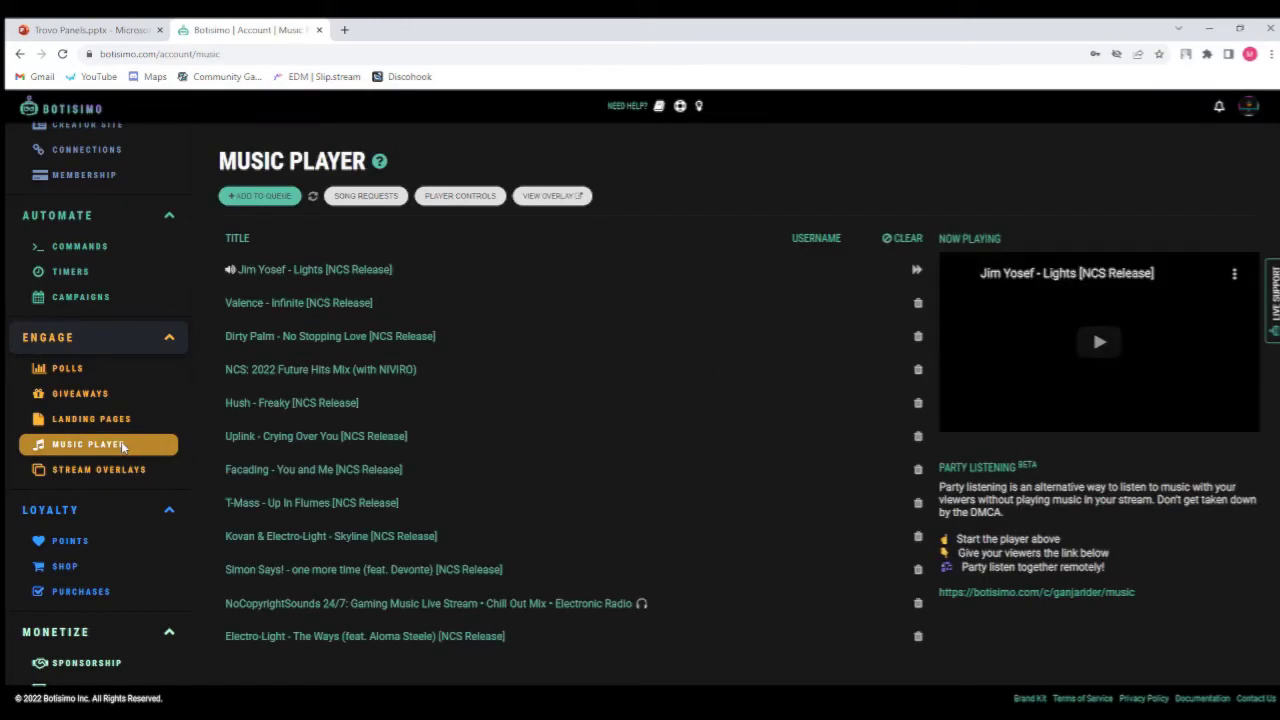
left_click(124, 477)
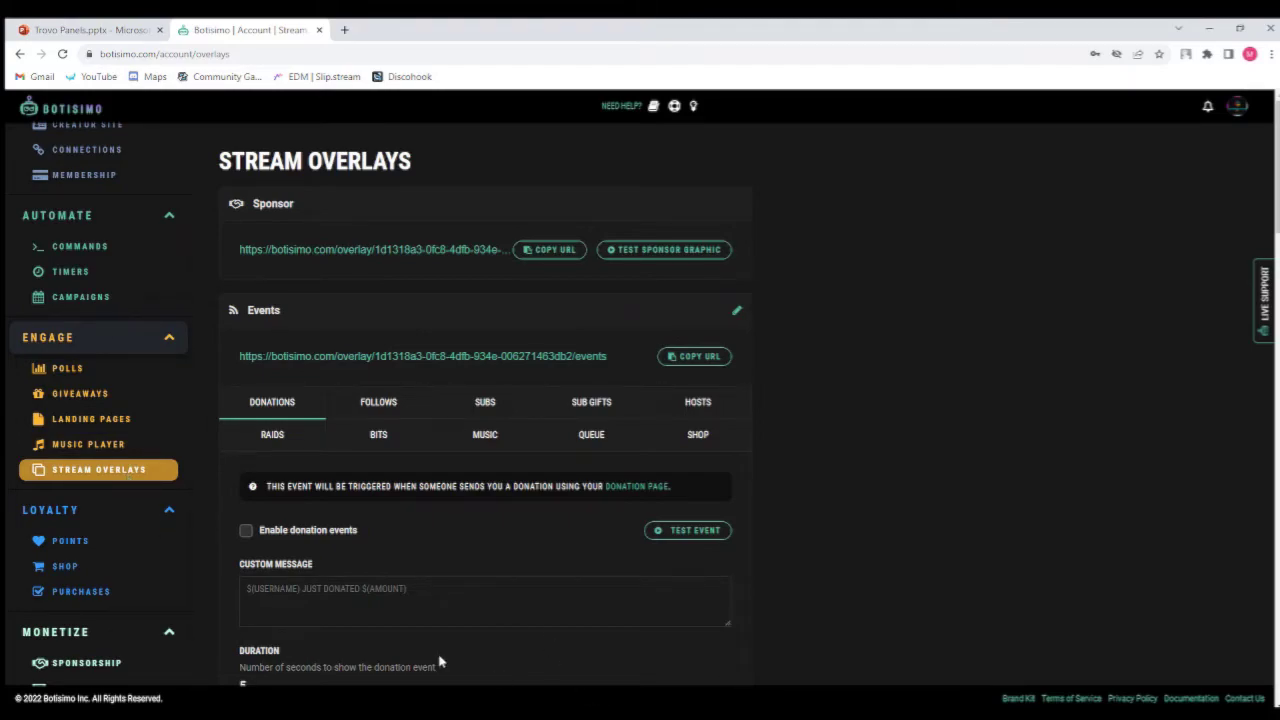
Switch between the overlay event tabs to Follows and review its custom message, duration and custom image settings.
left_click(475, 714)
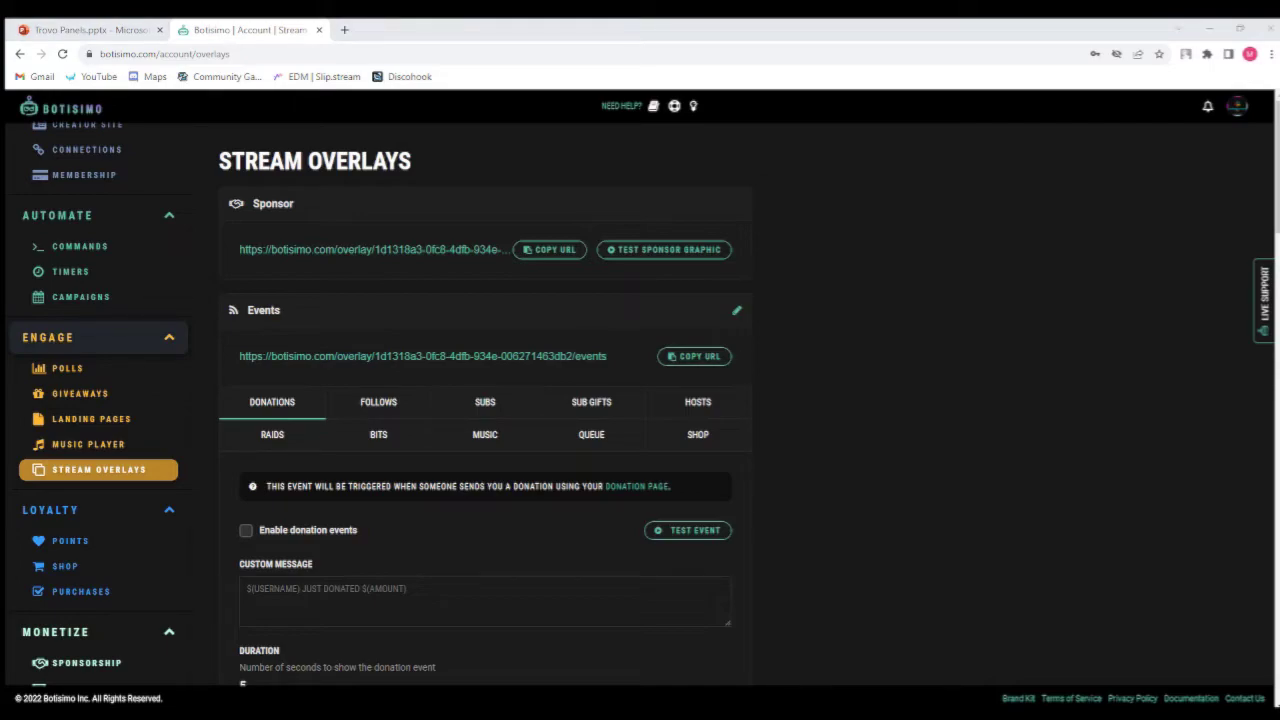
left_click(365, 408)
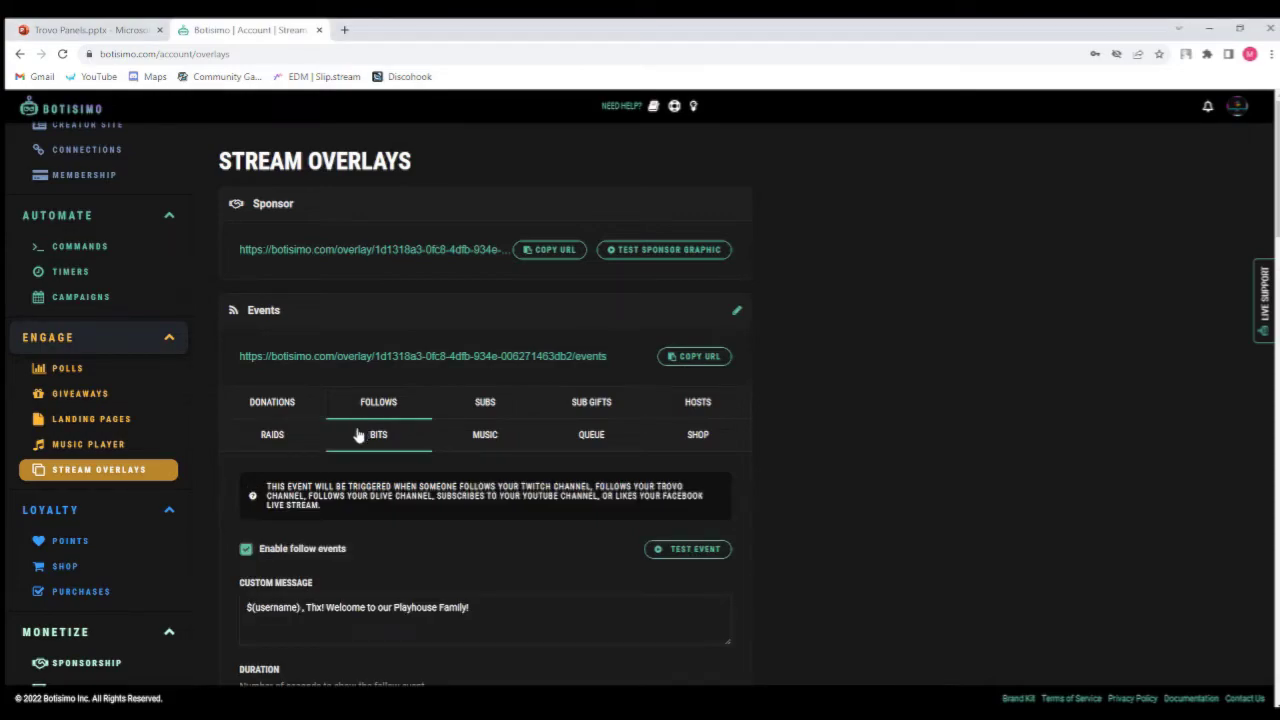
left_click(286, 405)
left_click(360, 405)
scroll(409, 410, "down", 2)
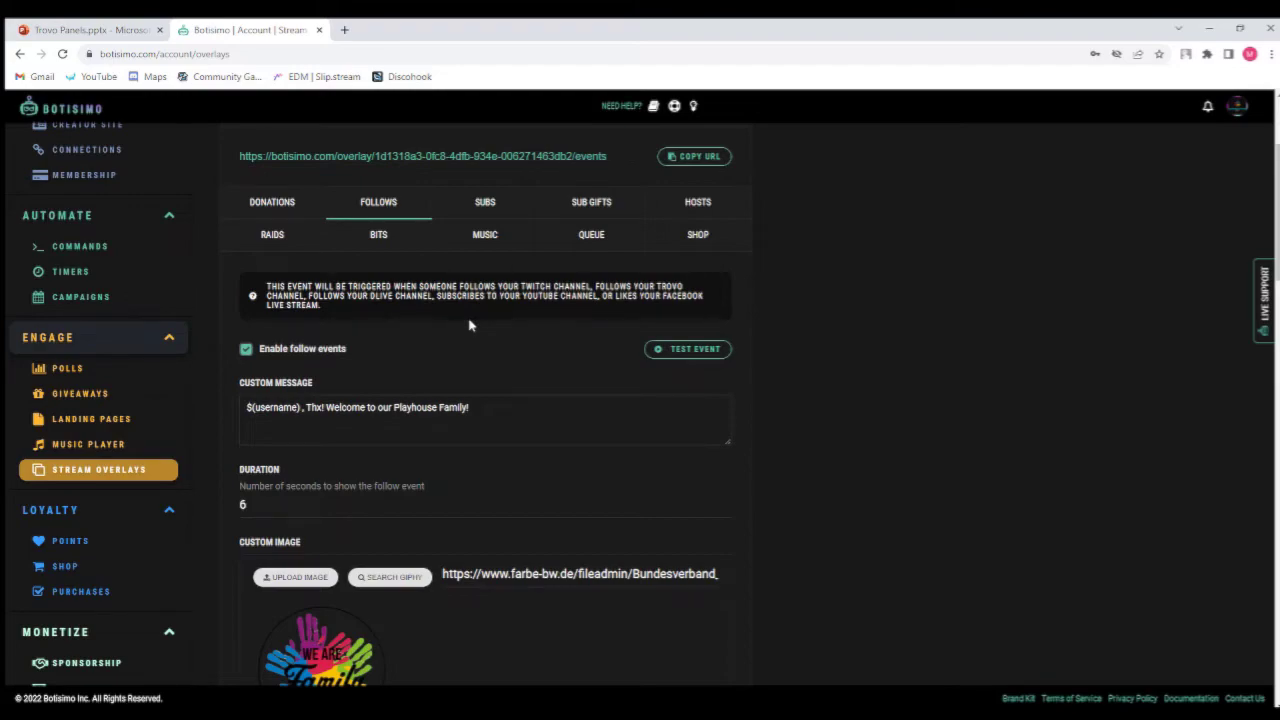
scroll(490, 320, "up", 1)
scroll(506, 570, "down", 2)
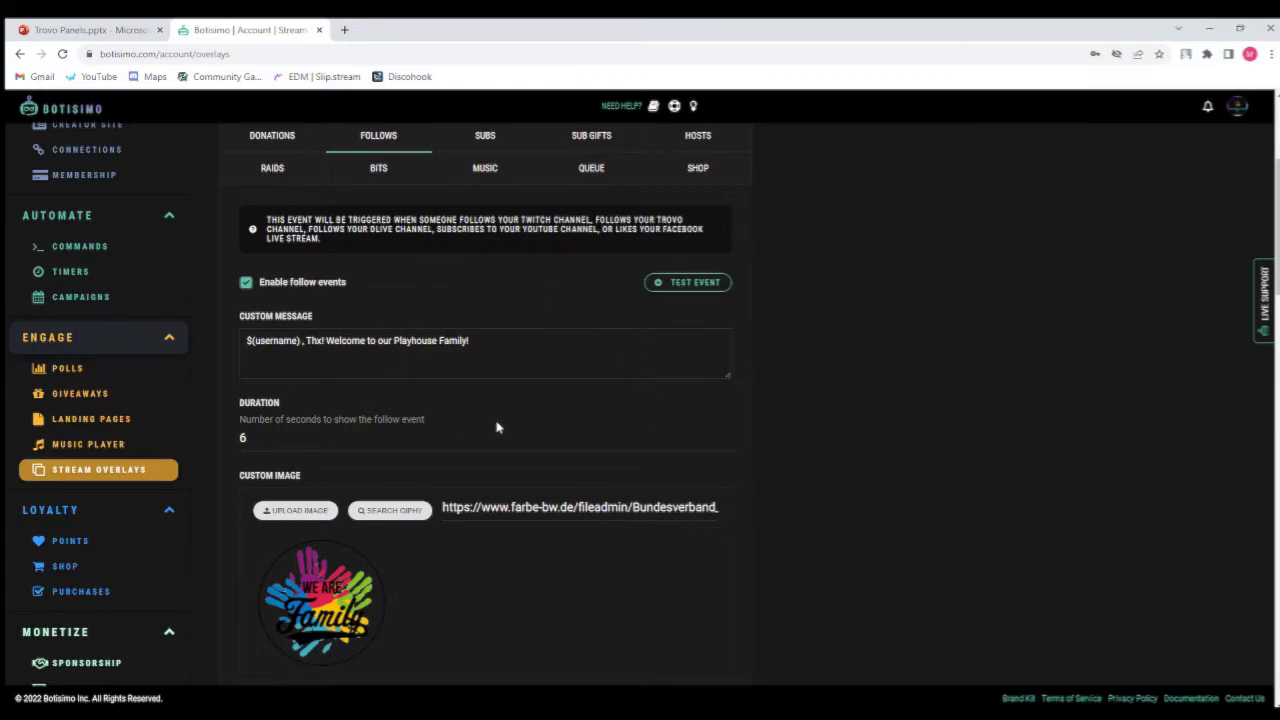
scroll(497, 427, "down", 1)
scroll(497, 427, "up", 3)
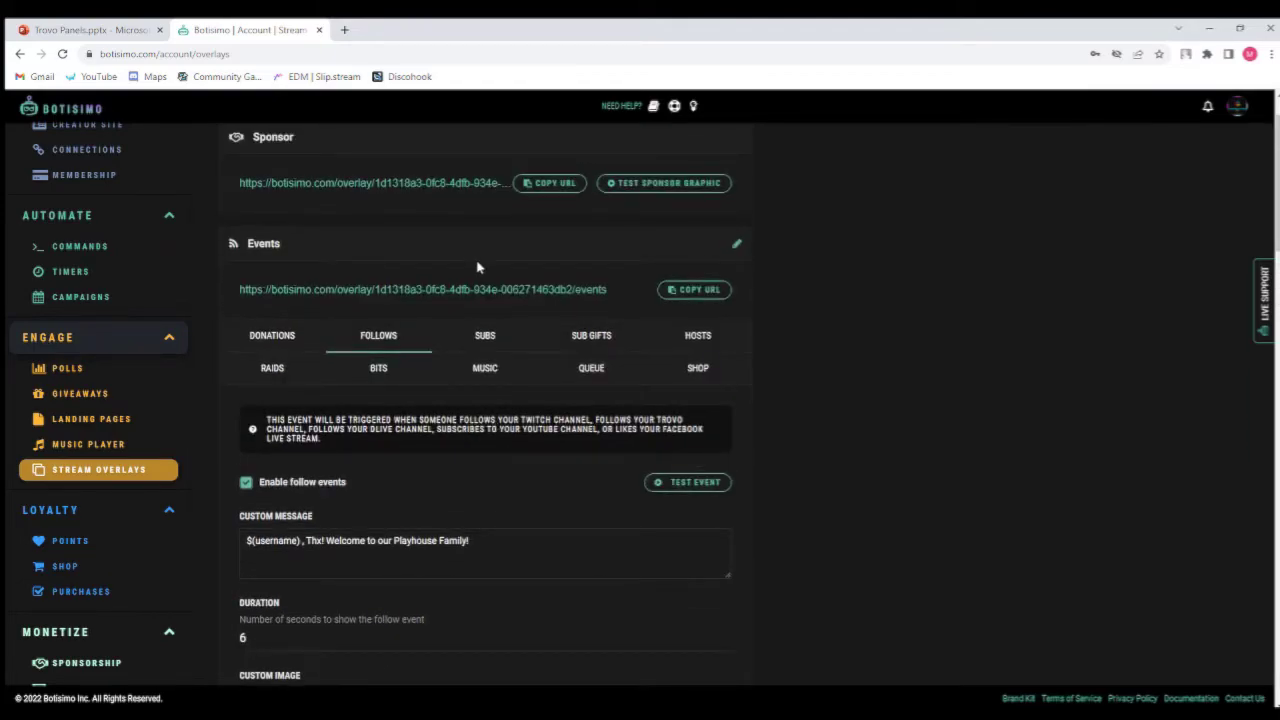
scroll(446, 346, "down", 3)
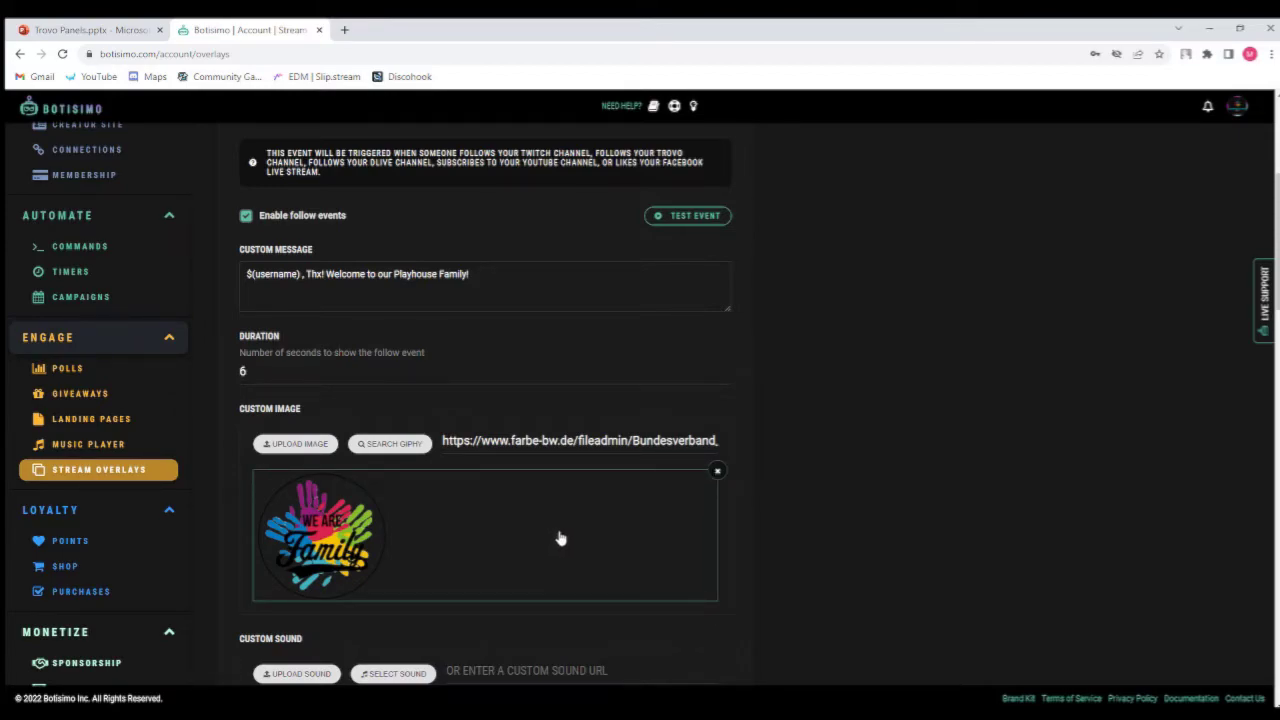
scroll(451, 344, "up", 2)
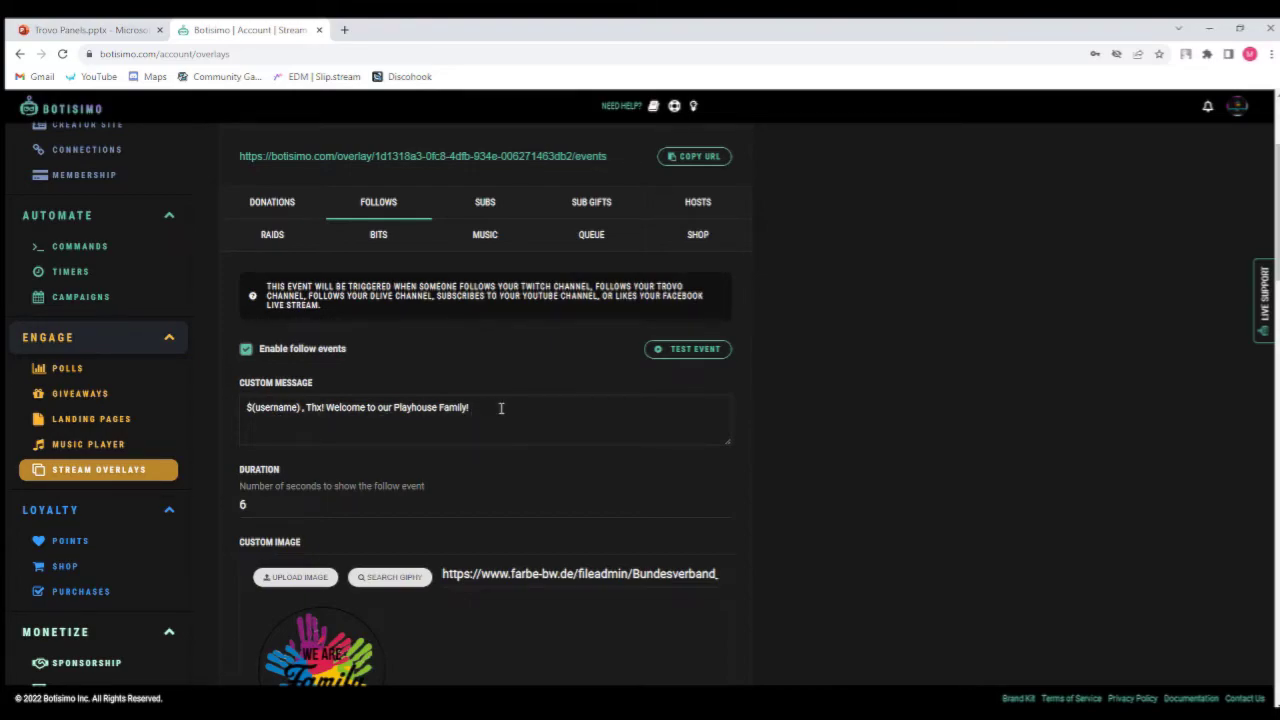
Scroll through the Follows event's custom image and custom sound settings.
scroll(574, 400, "down", 2)
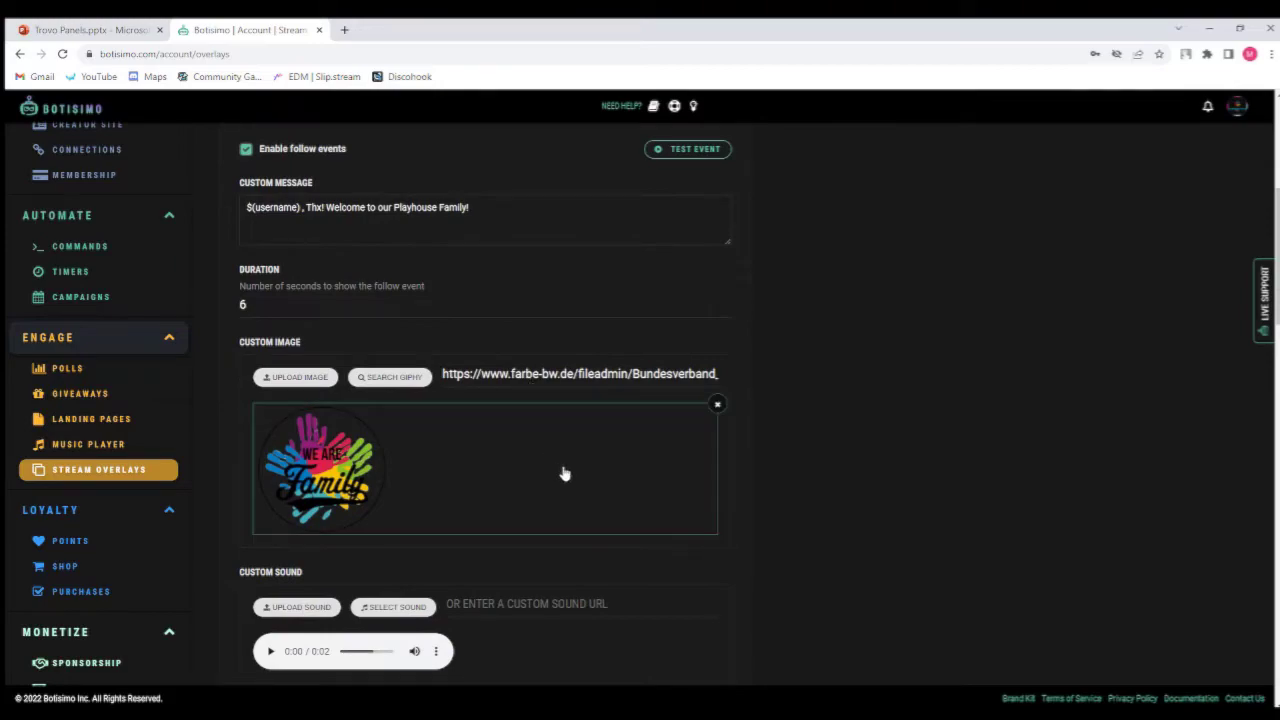
scroll(462, 378, "down", 1)
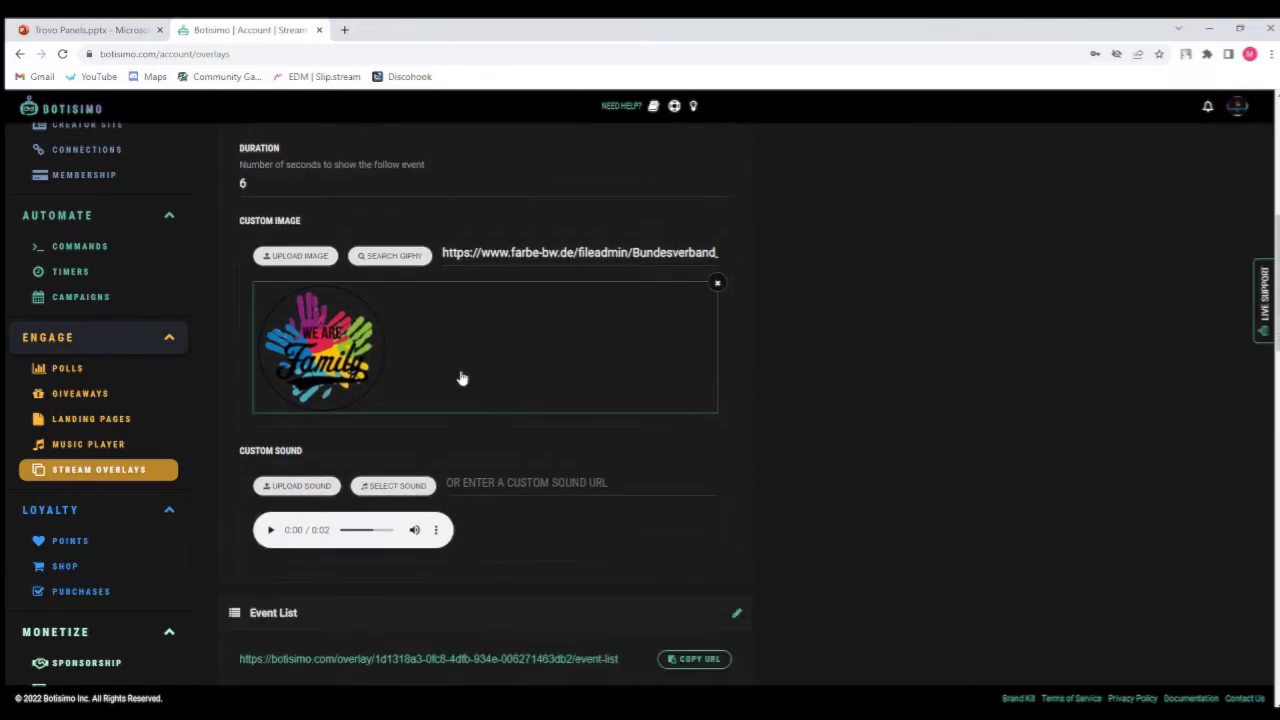
scroll(514, 331, "up", 2)
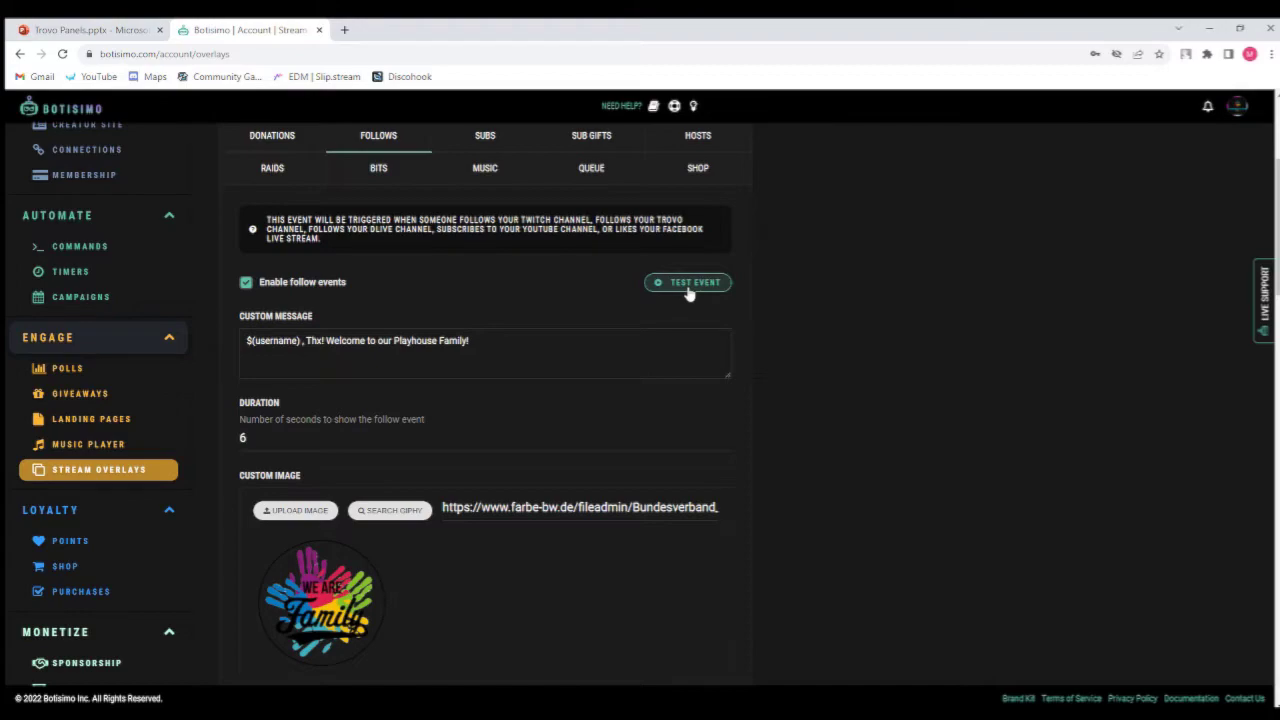
scroll(688, 292, "down", 1)
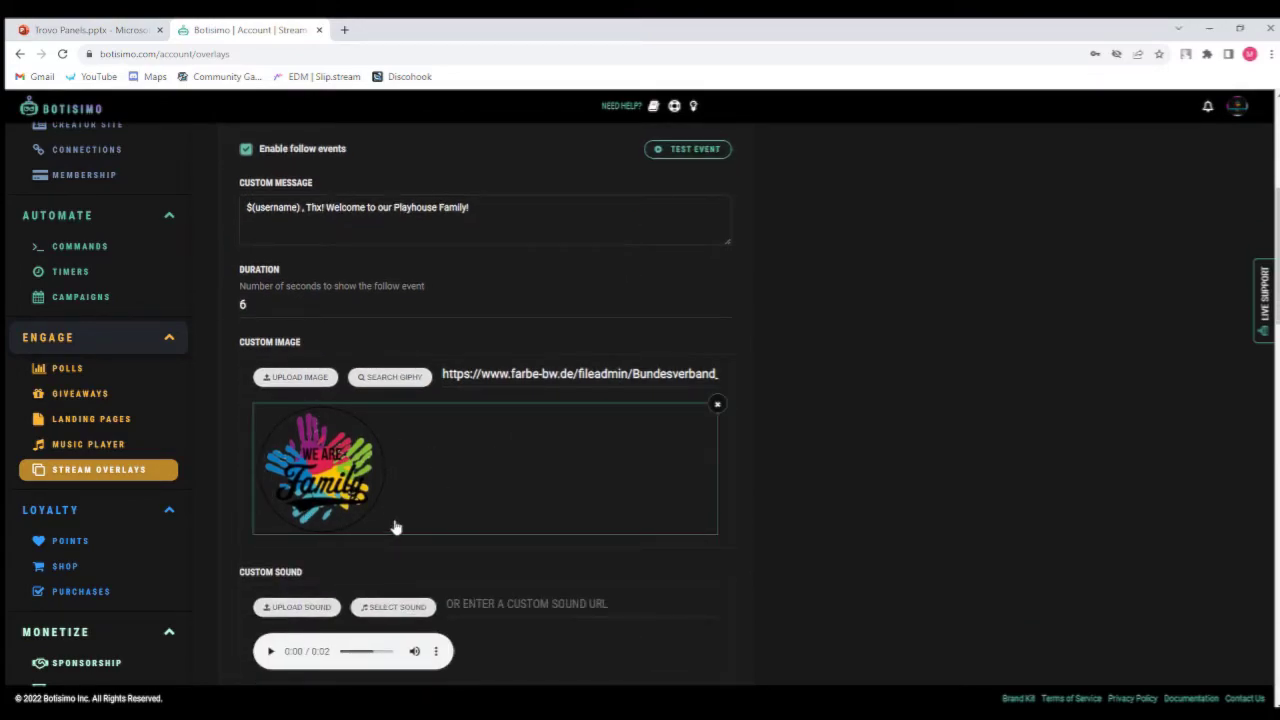
scroll(586, 272, "down", 1)
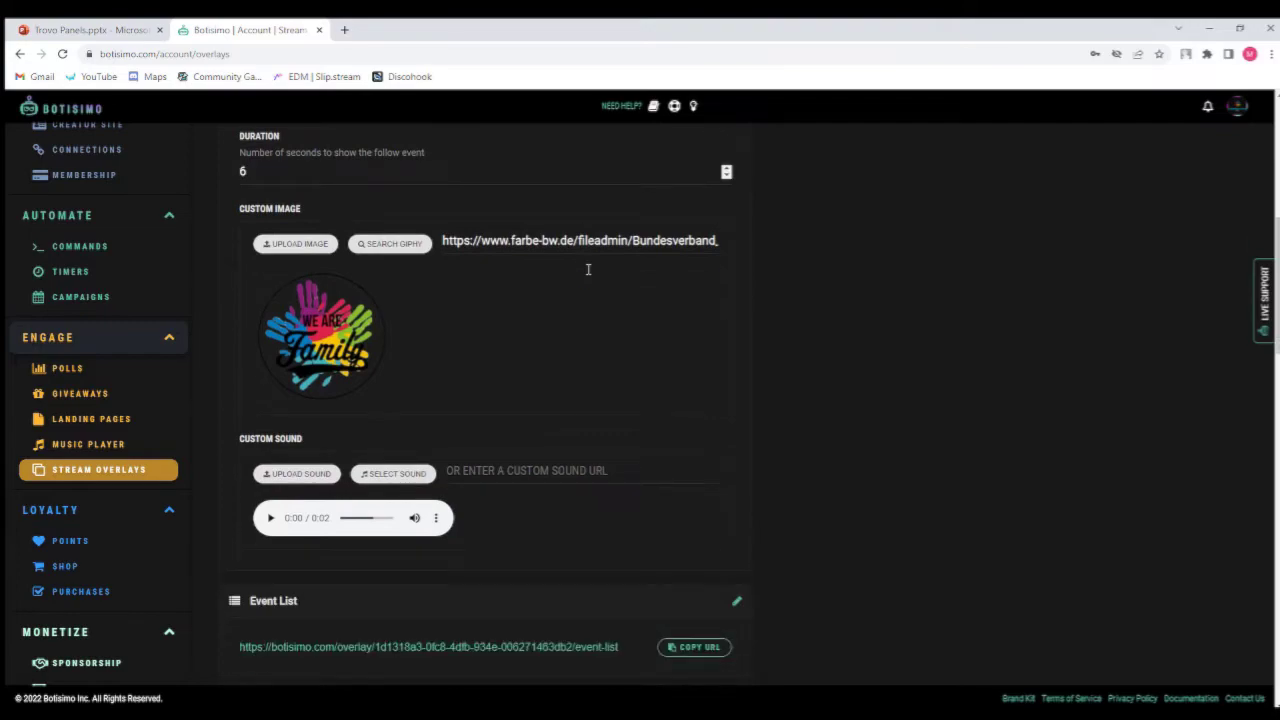
Browse the Giphy GIF search and the built-in sound list for the follow event, closing both without choosing anything.
left_click(395, 250)
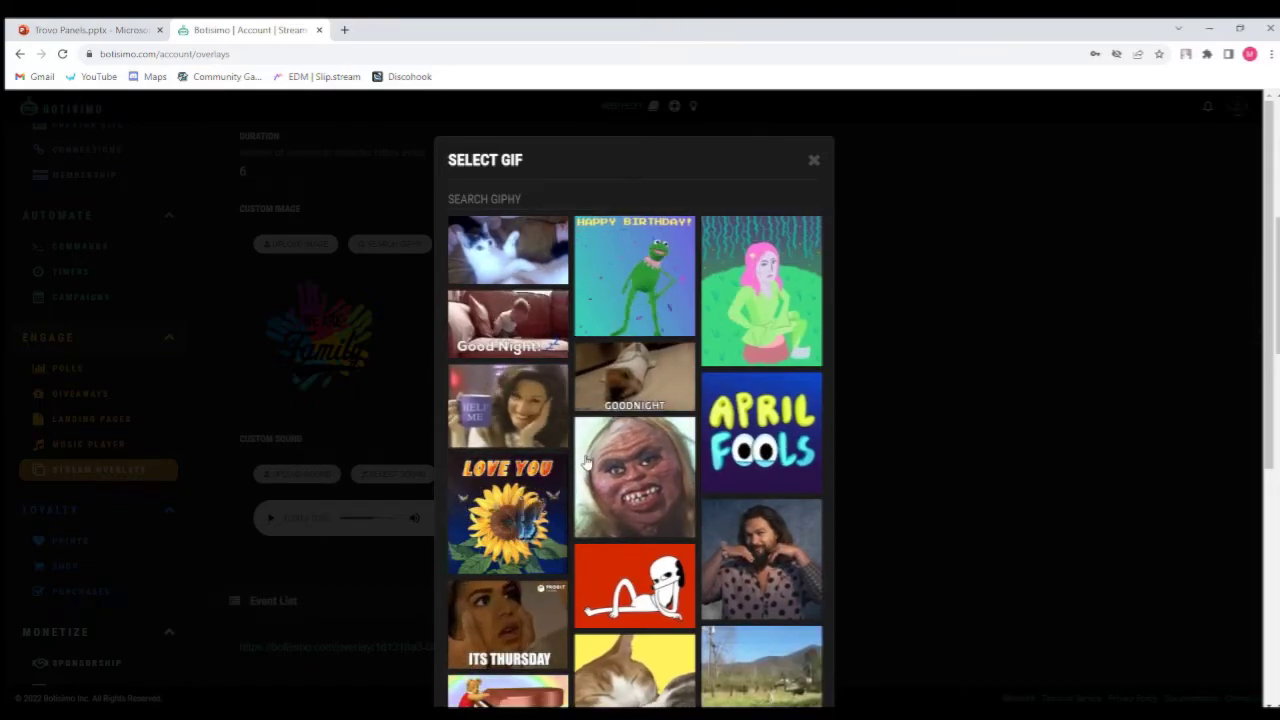
left_click(815, 160)
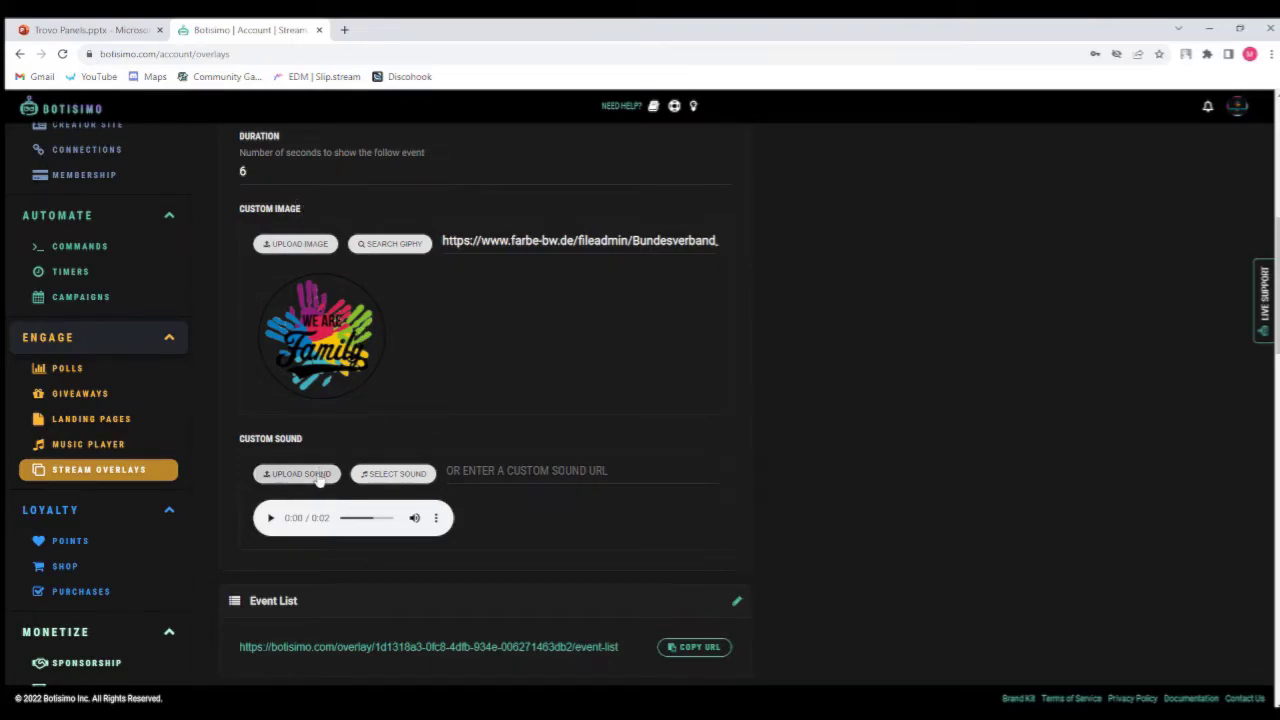
left_click(398, 473)
scroll(660, 300, "down", 5)
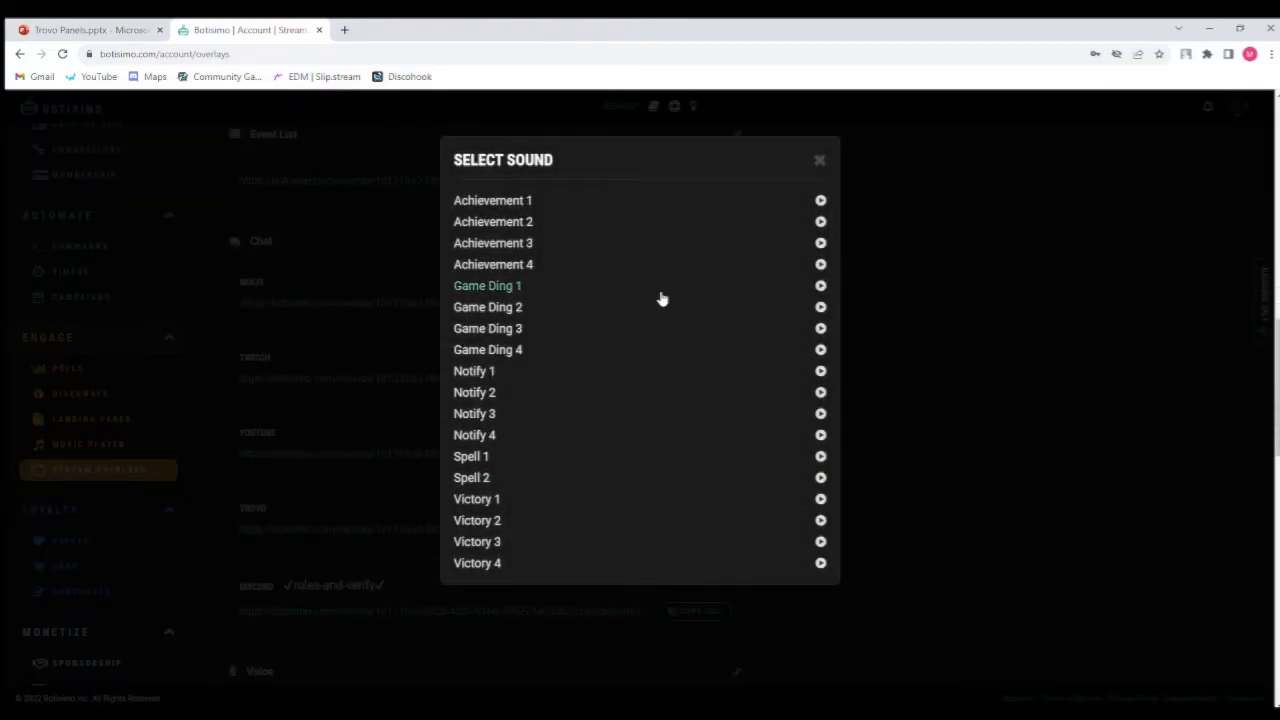
scroll(660, 298, "up", 5)
left_click(820, 161)
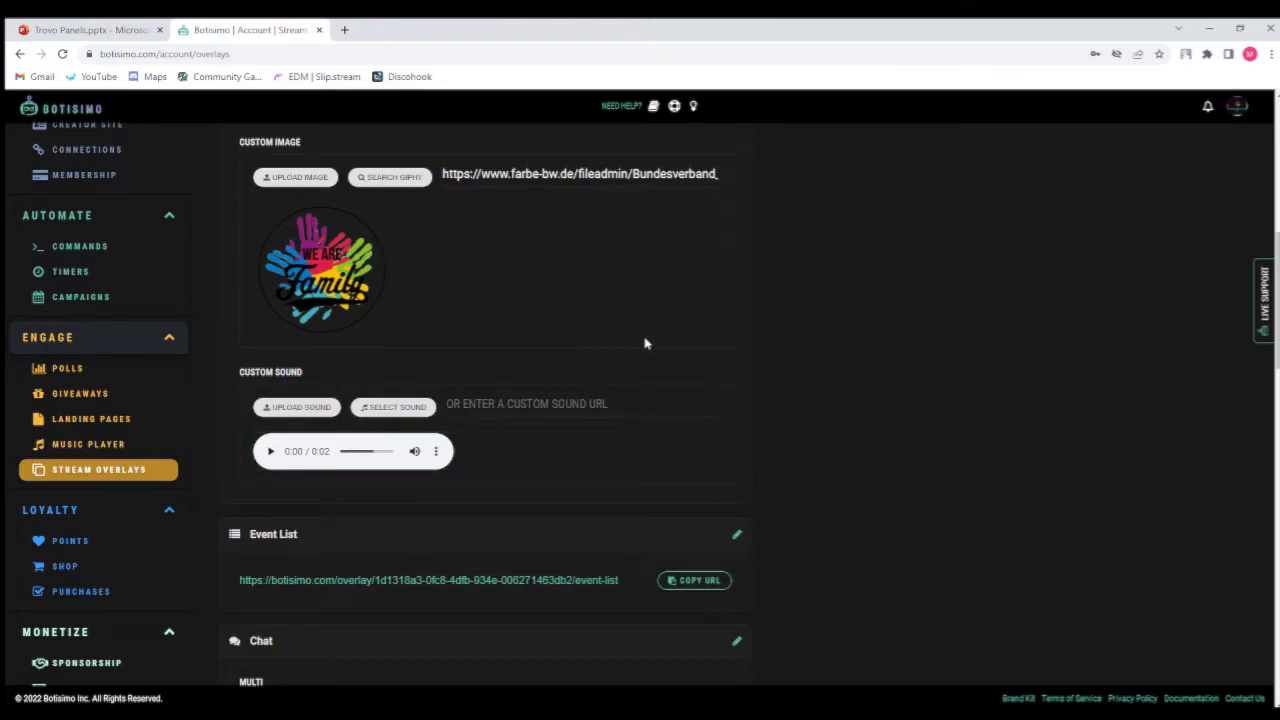
Switch to the Bits overlay event tab to review its message, duration and image settings.
scroll(637, 405, "up", 4)
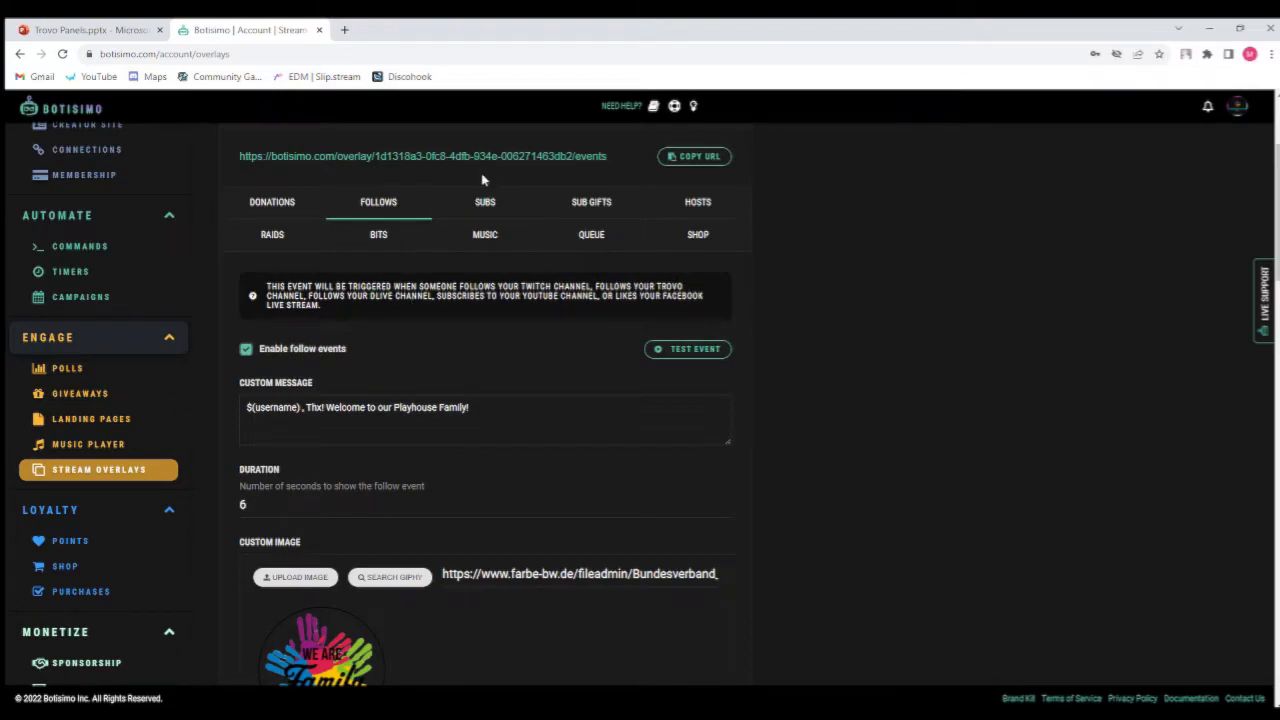
left_click(398, 244)
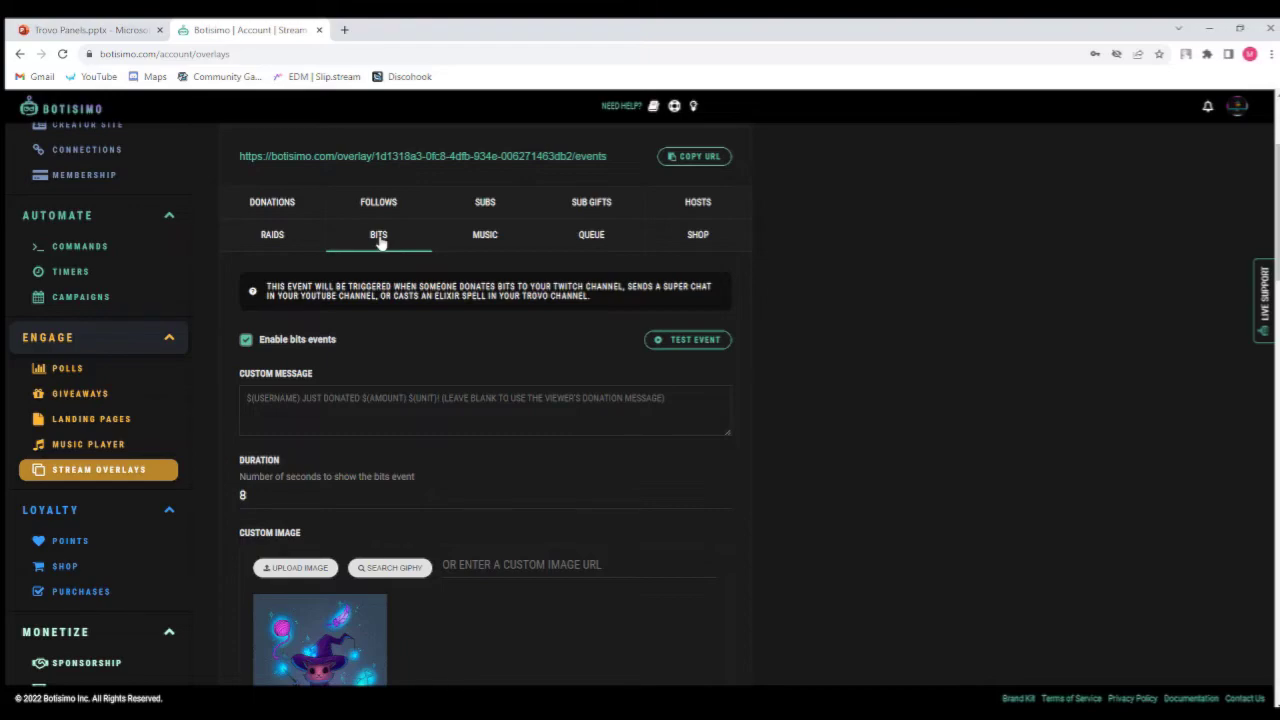
Scroll through the Bits event's custom image and custom sound settings.
scroll(380, 240, "down", 2)
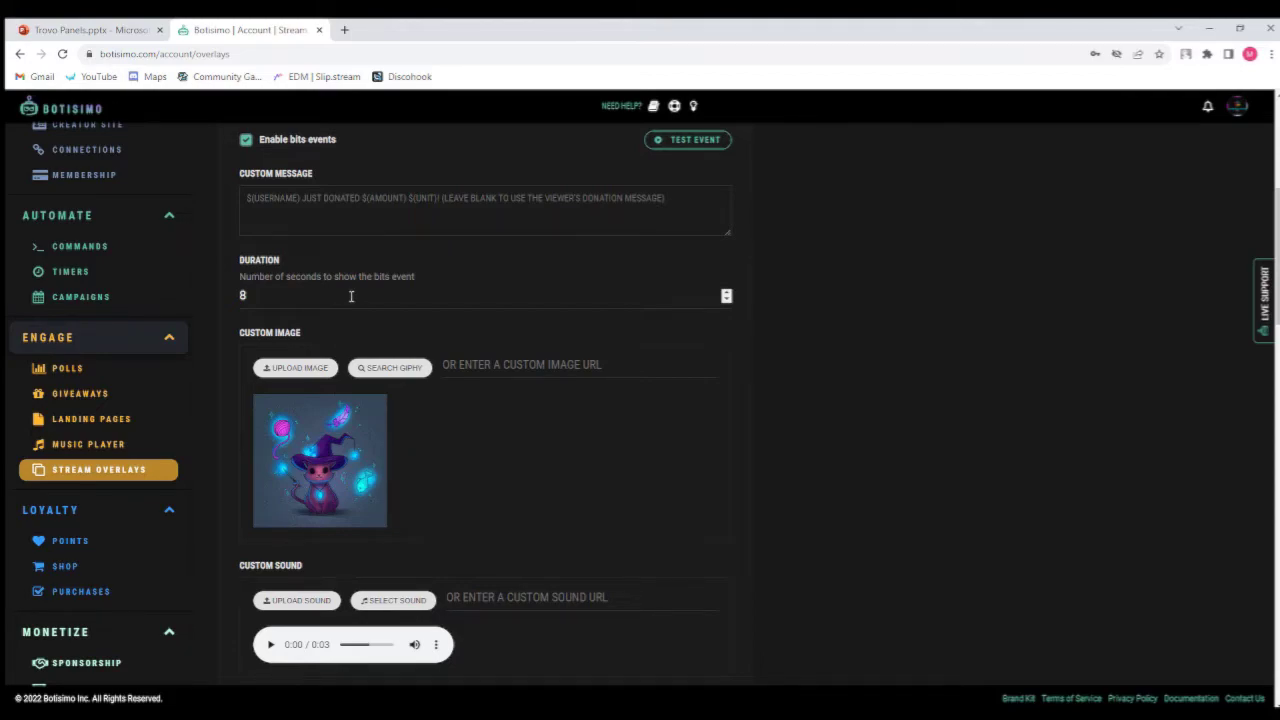
scroll(471, 334, "down", 3)
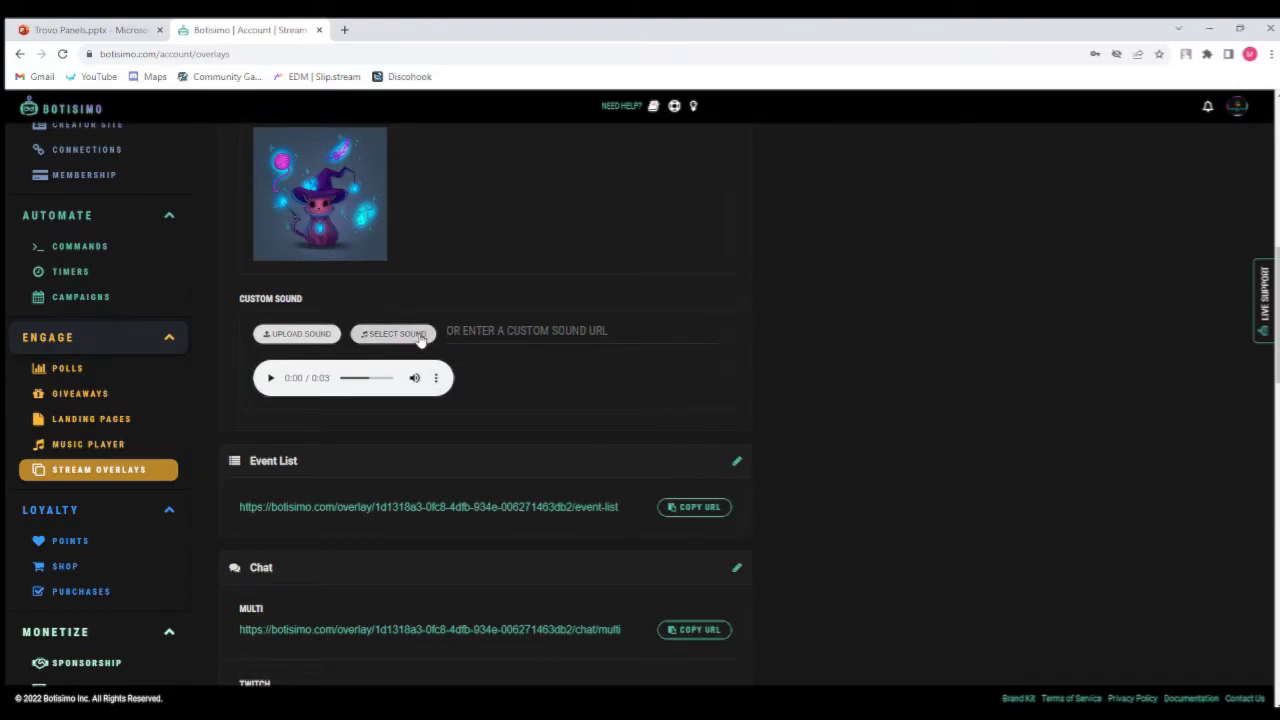
scroll(620, 407, "up", 2)
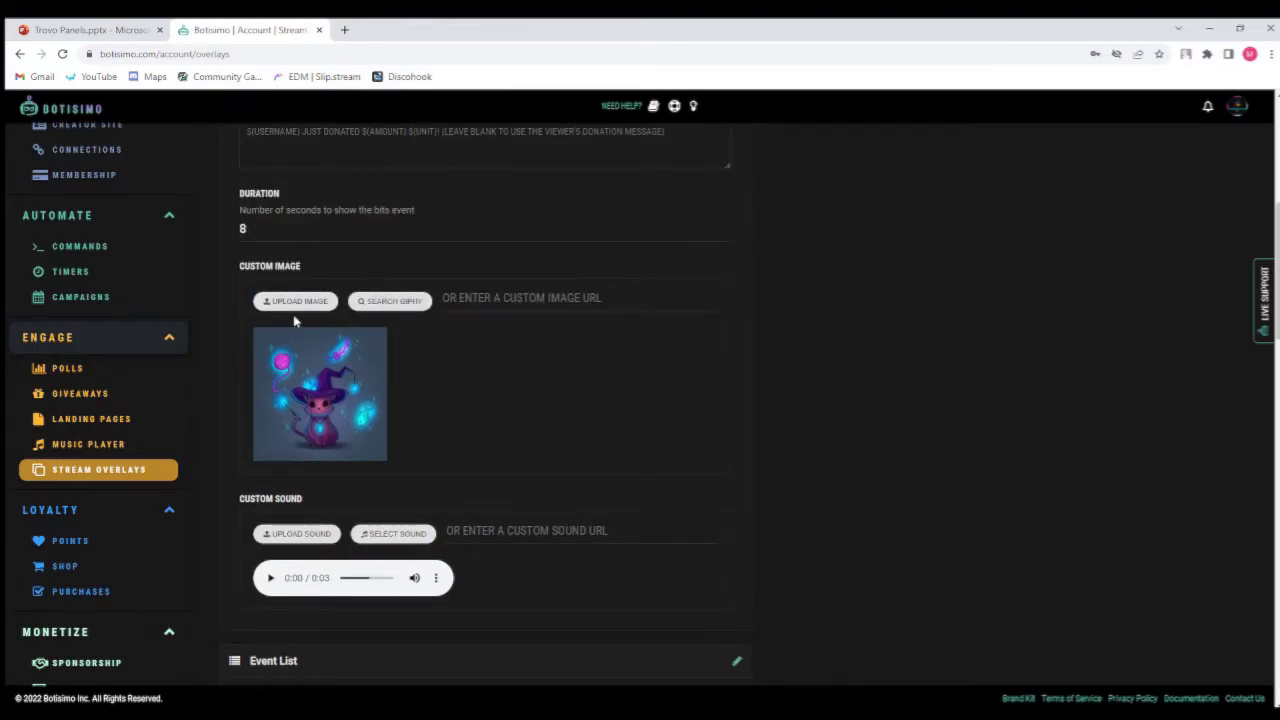
scroll(543, 366, "down", 2)
scroll(543, 366, "up", 6)
scroll(600, 372, "up", 1)
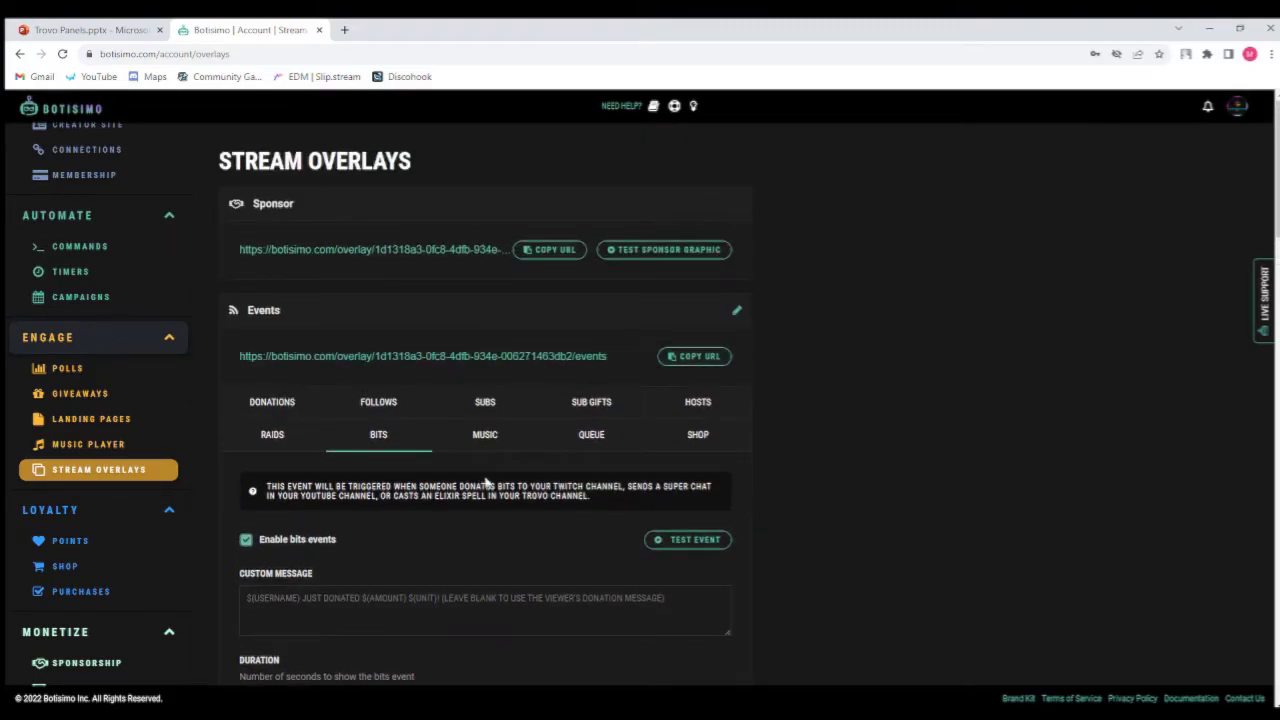
Switch through the Music and Sub Gifts event tabs and copy the Events overlay URL.
left_click(505, 446)
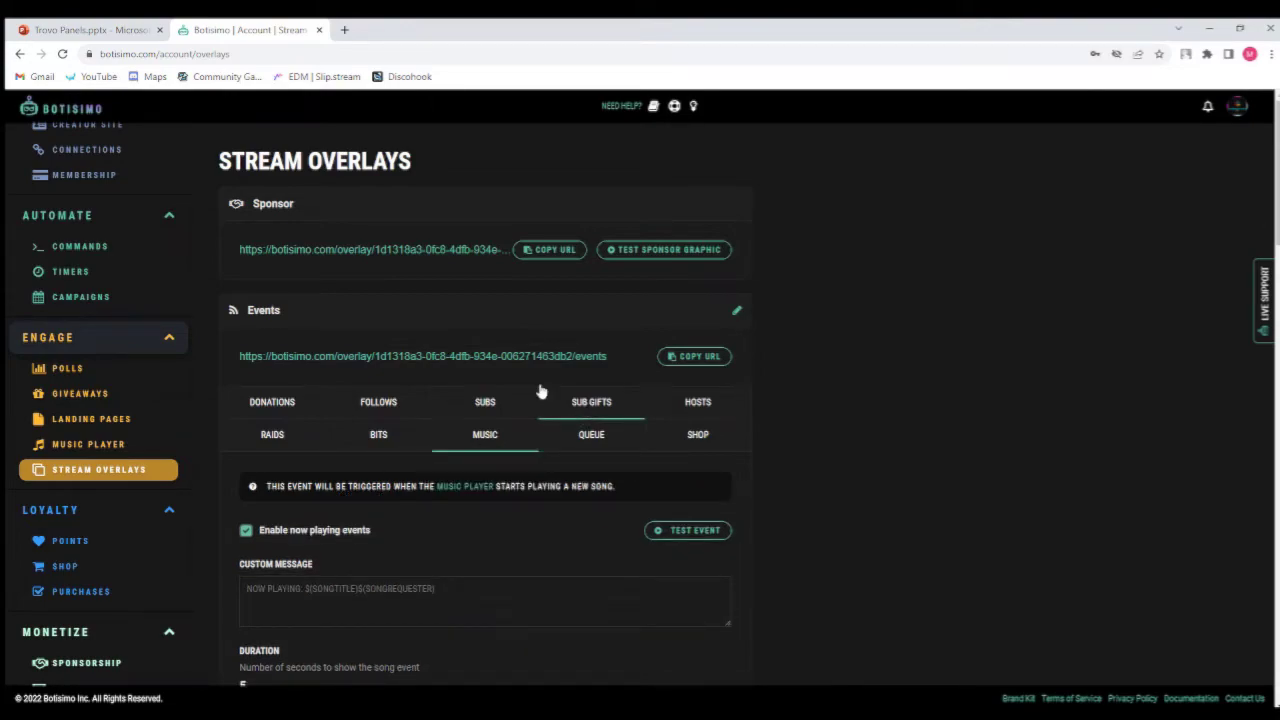
left_click(584, 406)
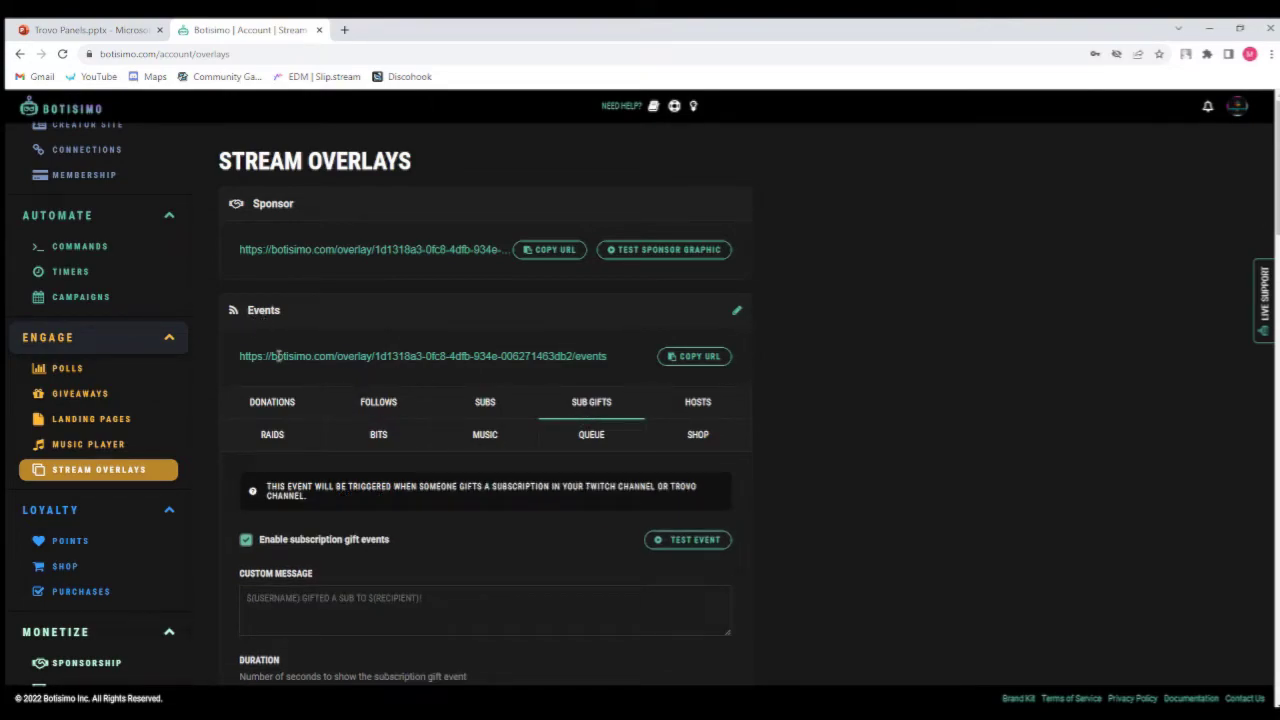
left_click(696, 358)
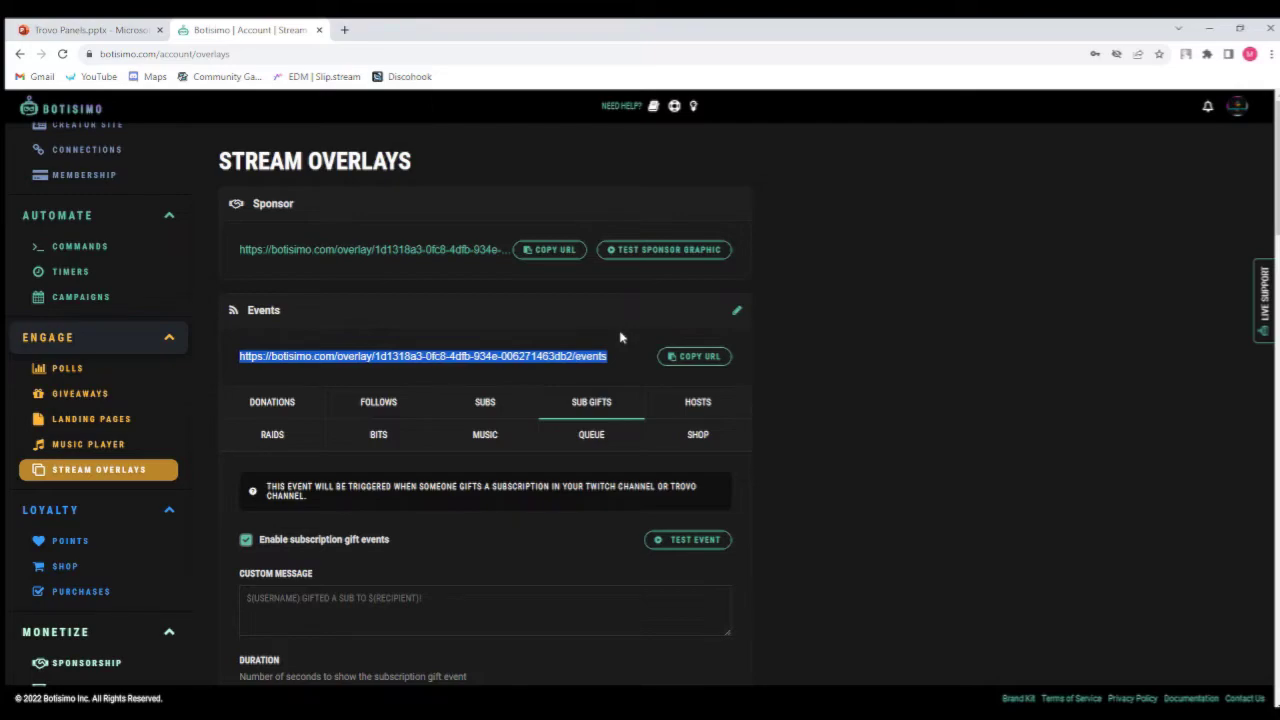
Switch to Streamlabs Desktop, close the screen capture source settings and scroll the sources list.
left_click(541, 442)
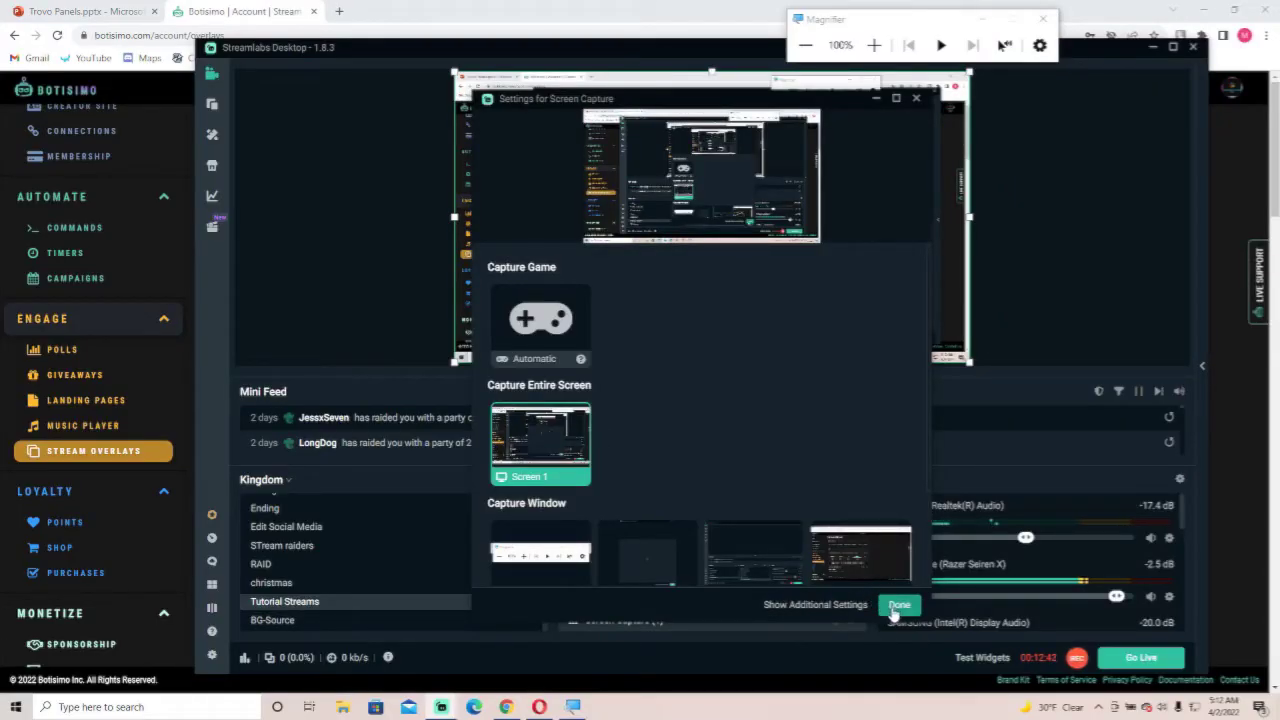
left_click(897, 606)
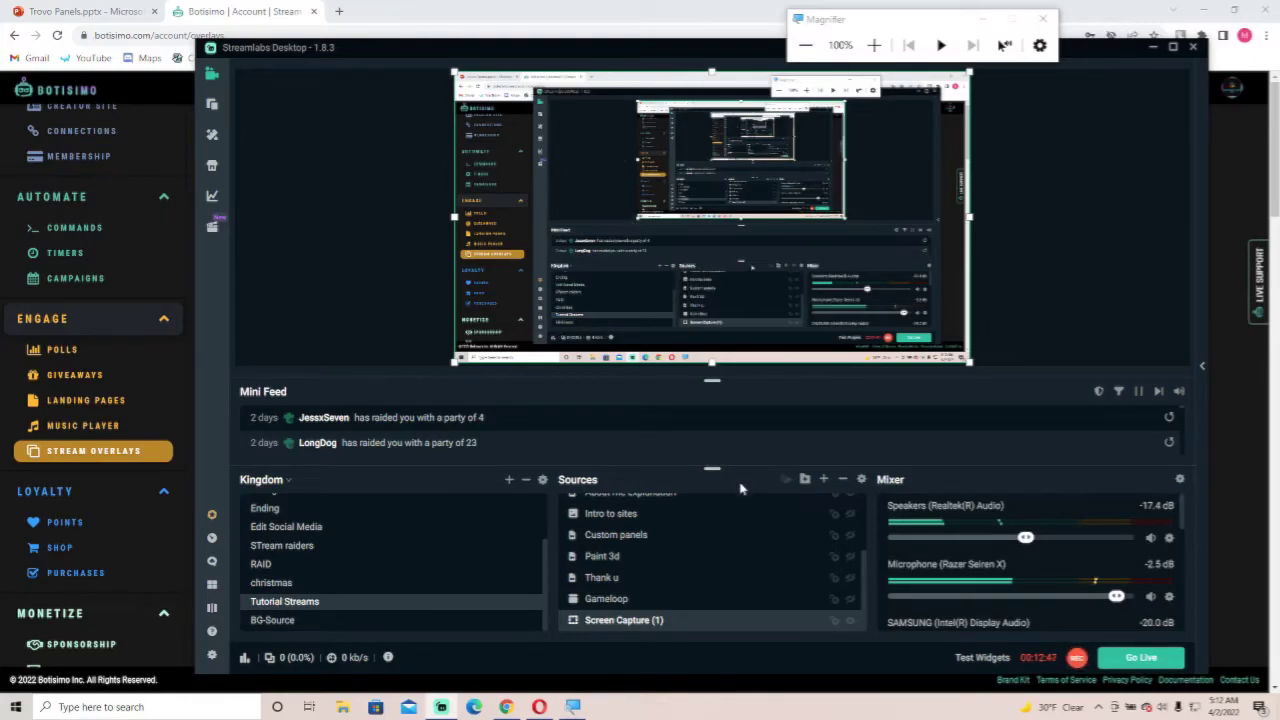
scroll(613, 566, "up", 2)
scroll(613, 566, "up", 1)
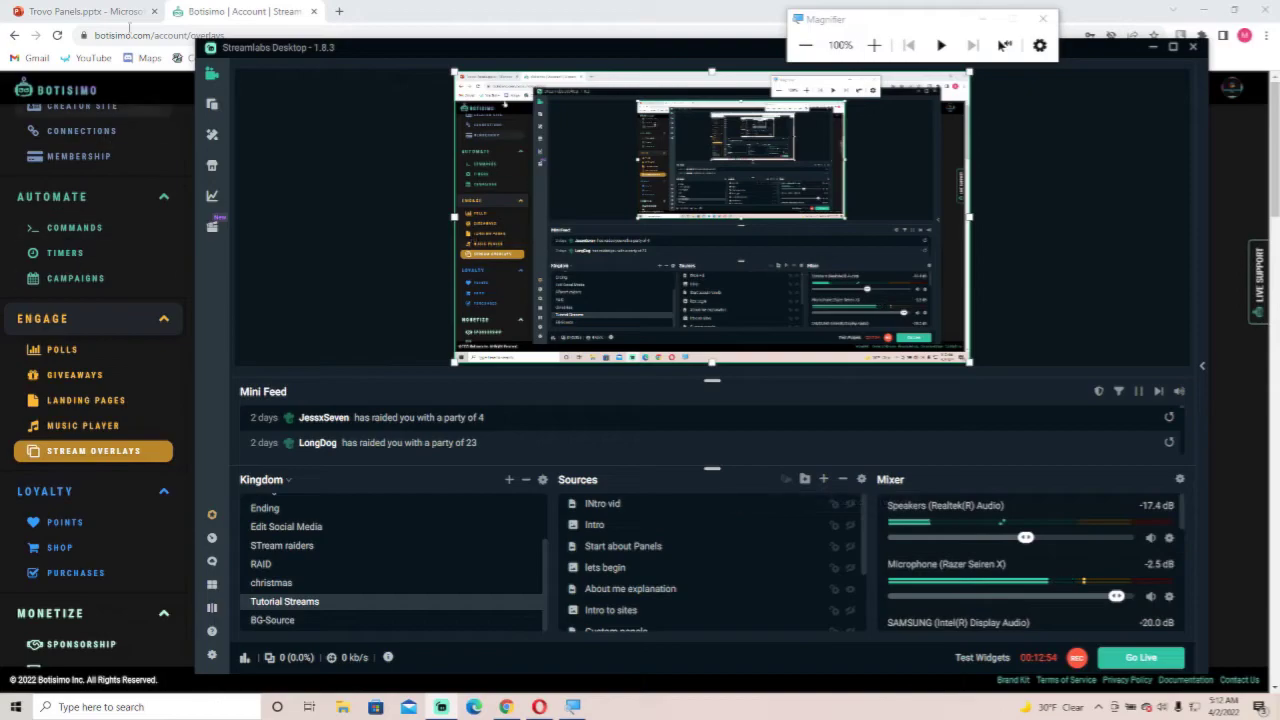
Return to Botisimo and copy the Events overlay URL again.
left_click(222, 6)
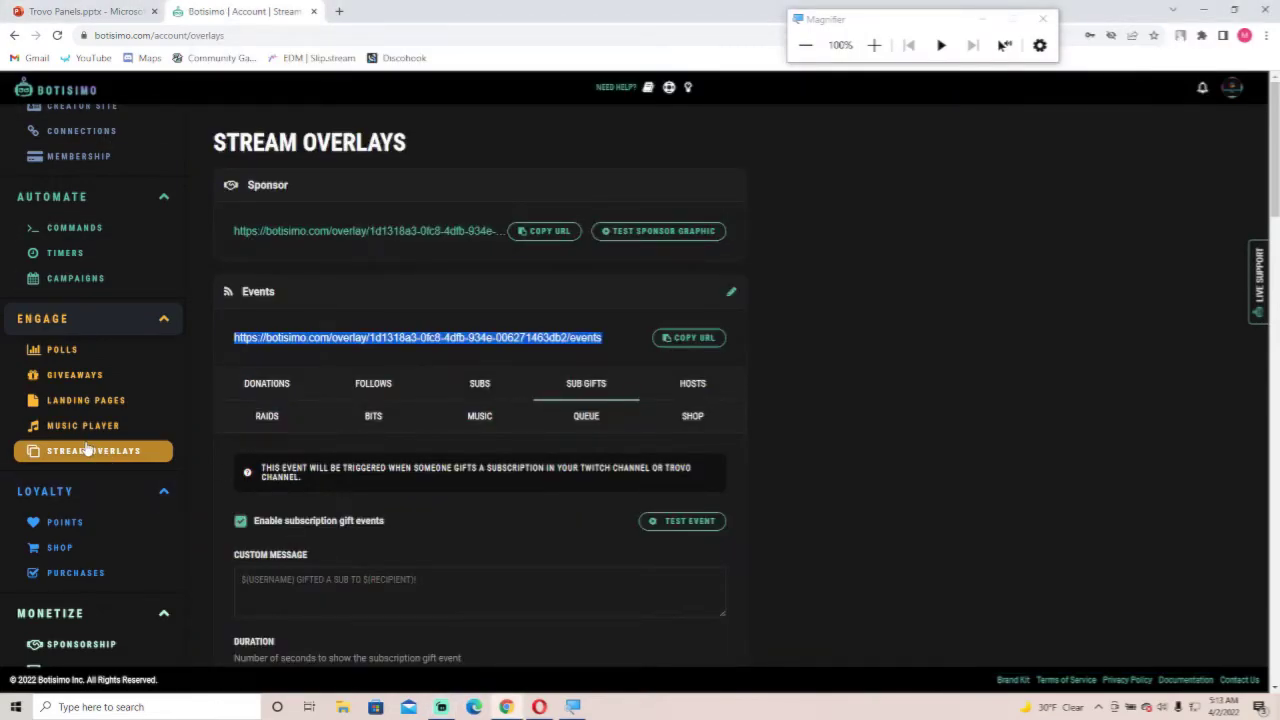
left_click(432, 311)
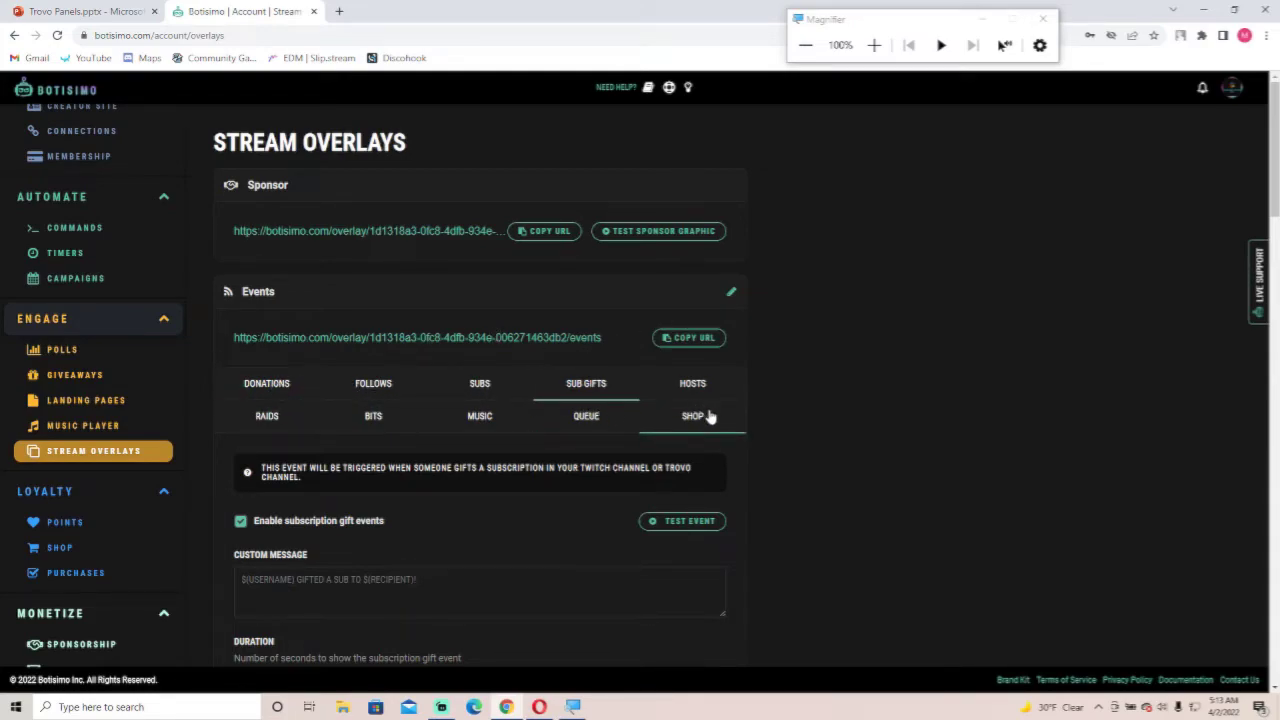
left_click(676, 340)
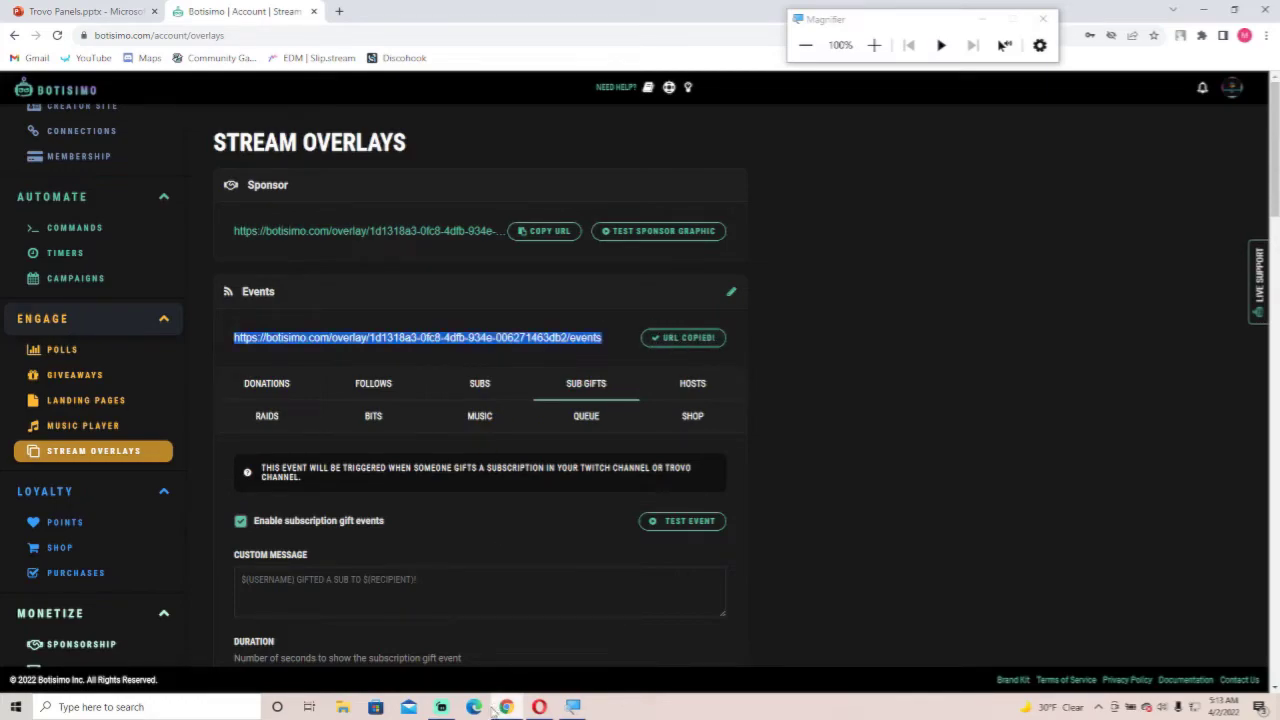
Switch to Streamlabs Desktop and add a Browser Source to the current scene.
left_click(450, 707)
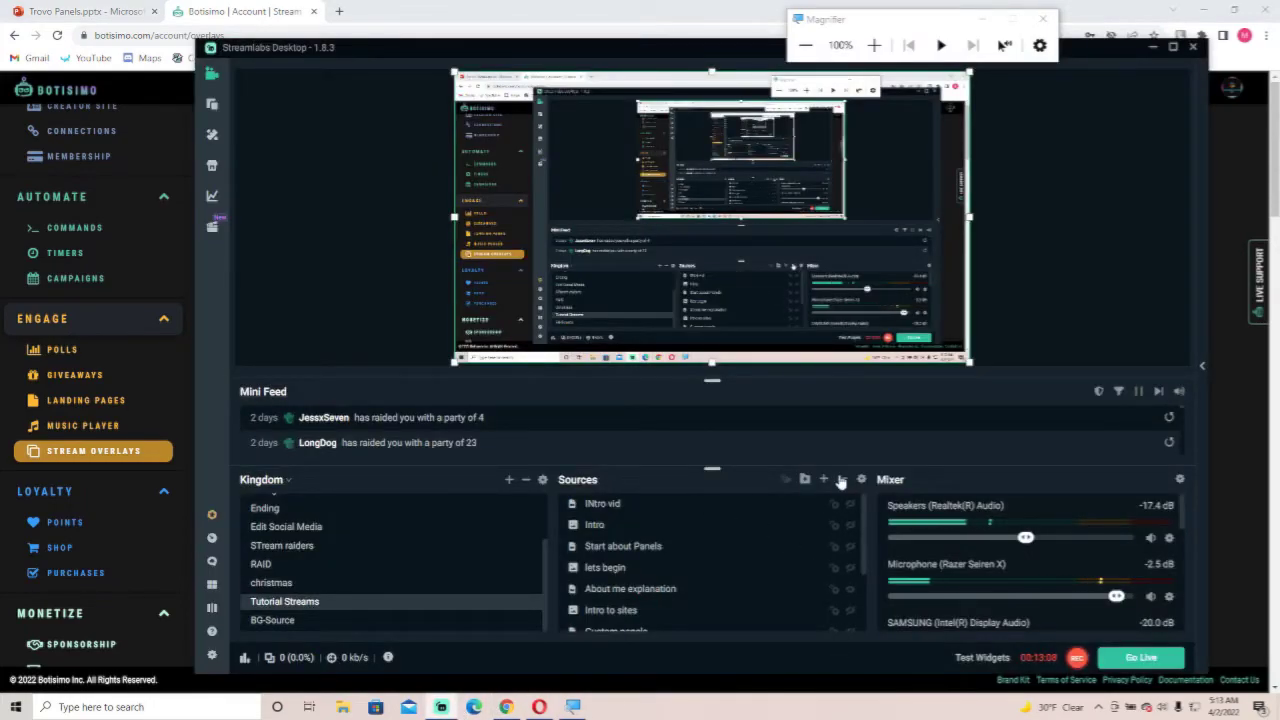
left_click(824, 480)
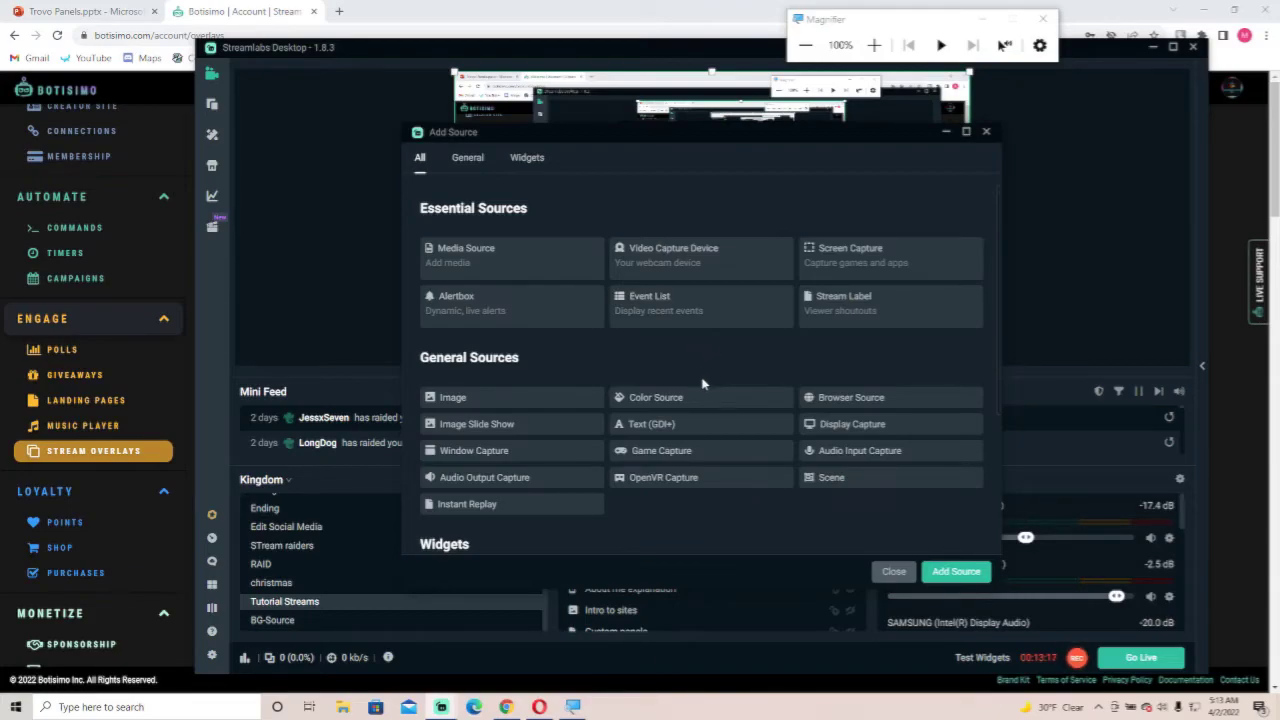
left_click(847, 401)
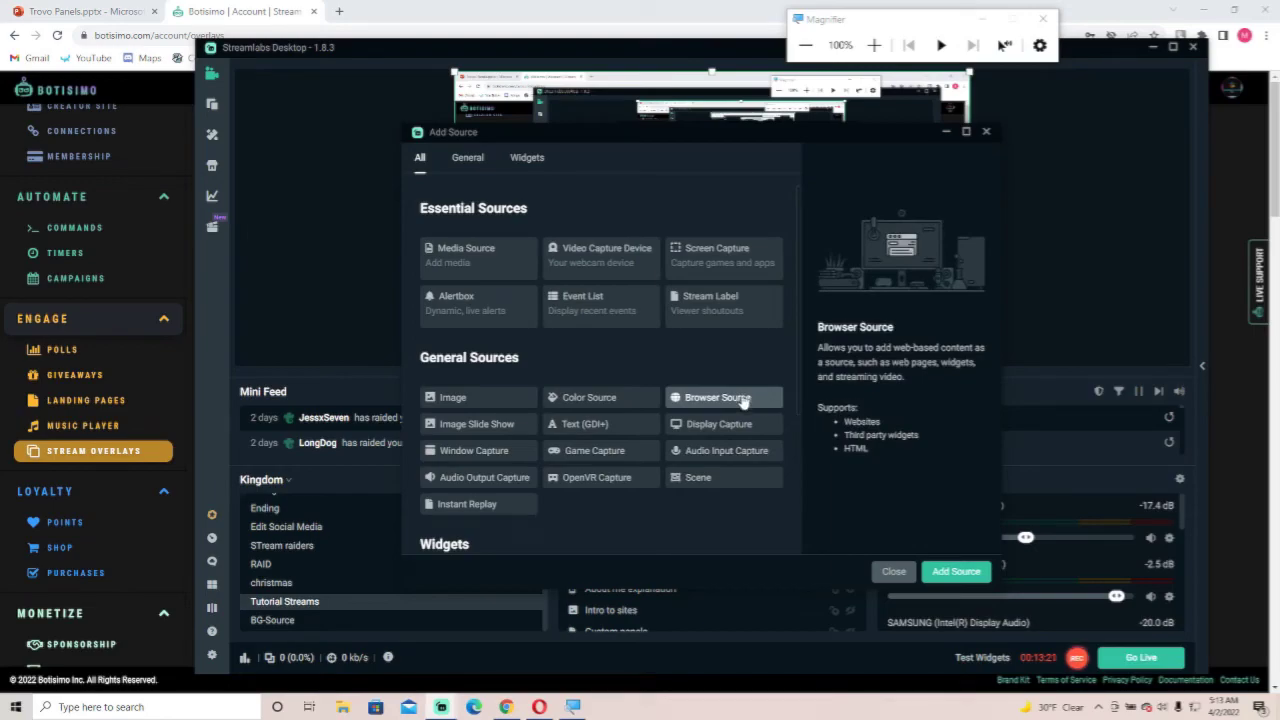
left_click(942, 574)
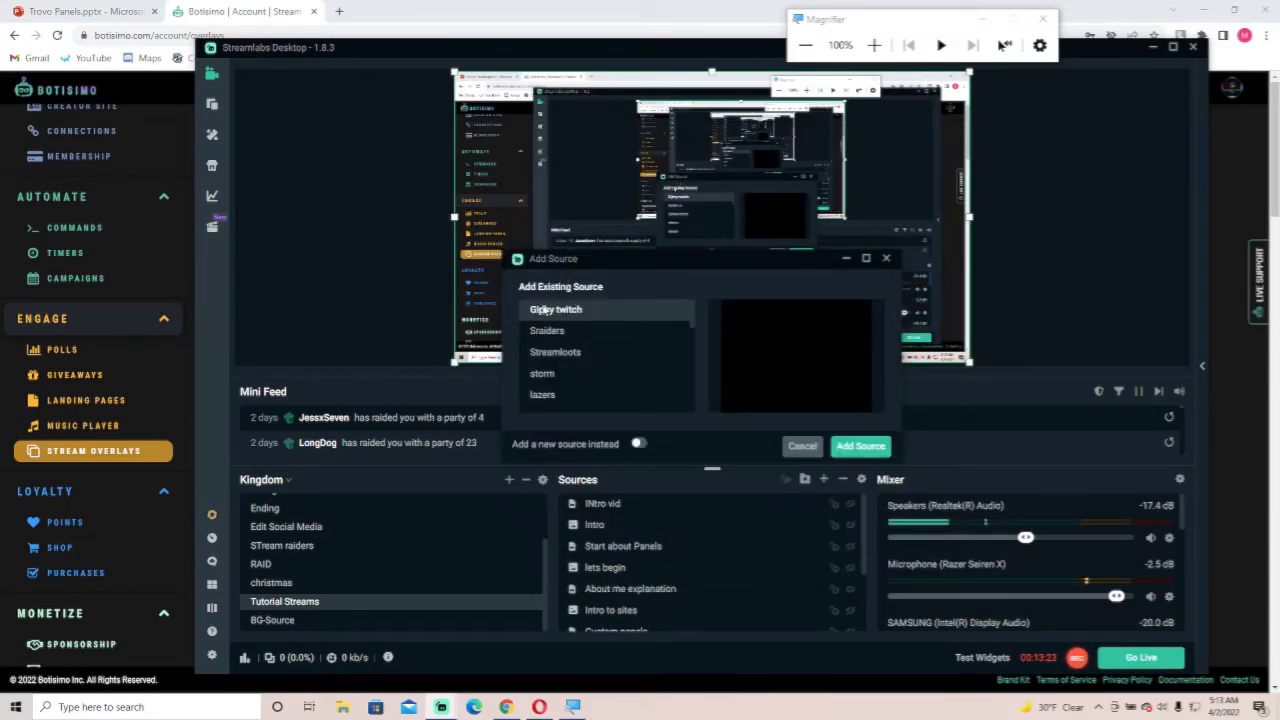
Create it as a new source named test.
left_click(638, 443)
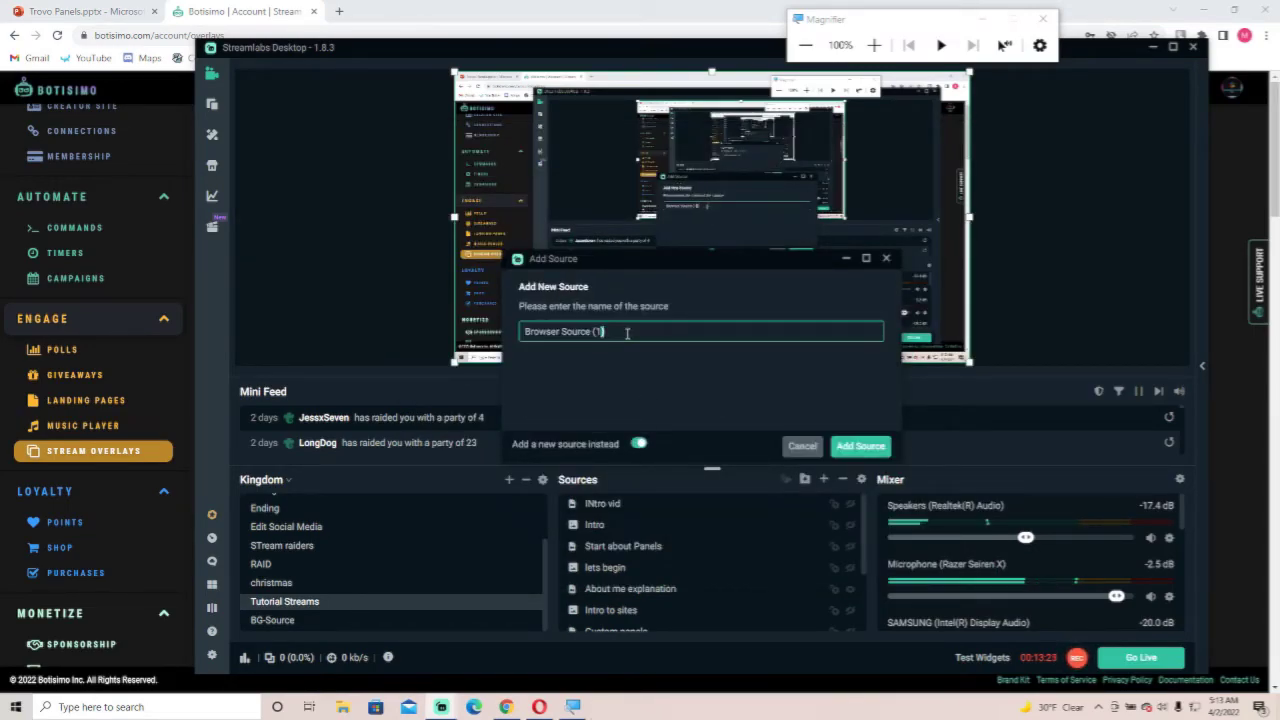
triple_click(627, 333)
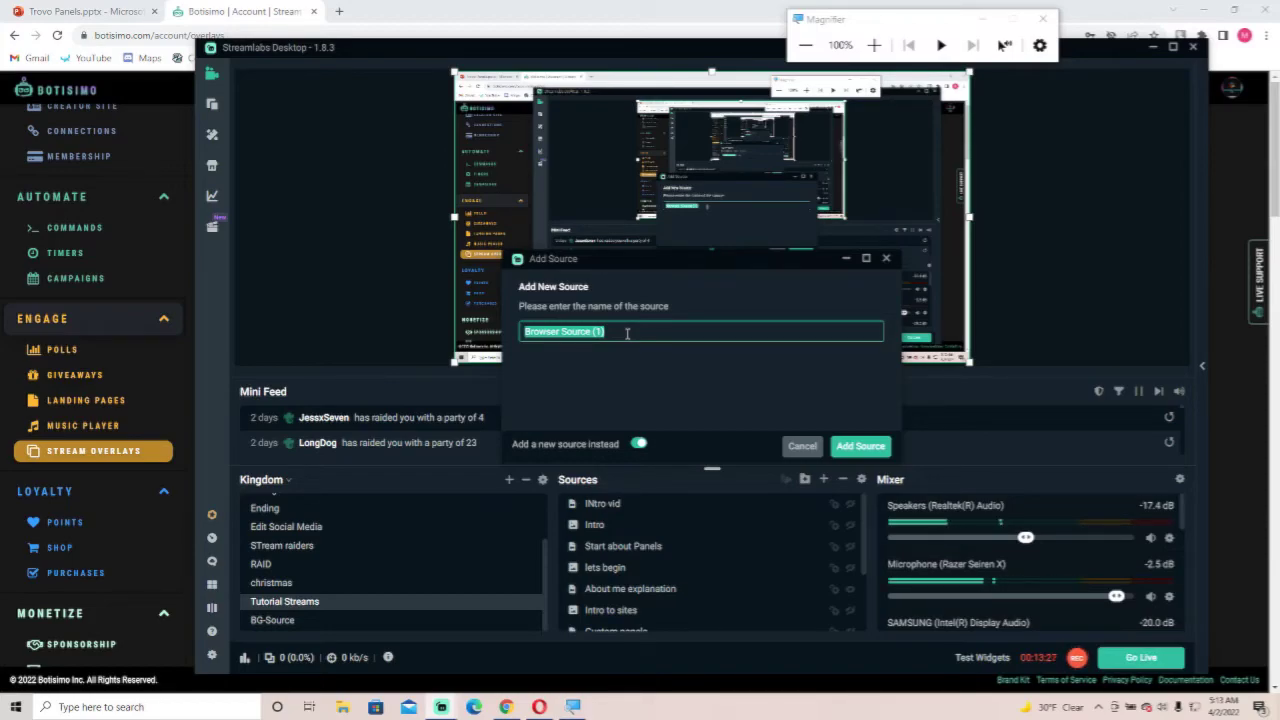
left_click(627, 333)
triple_click(628, 334)
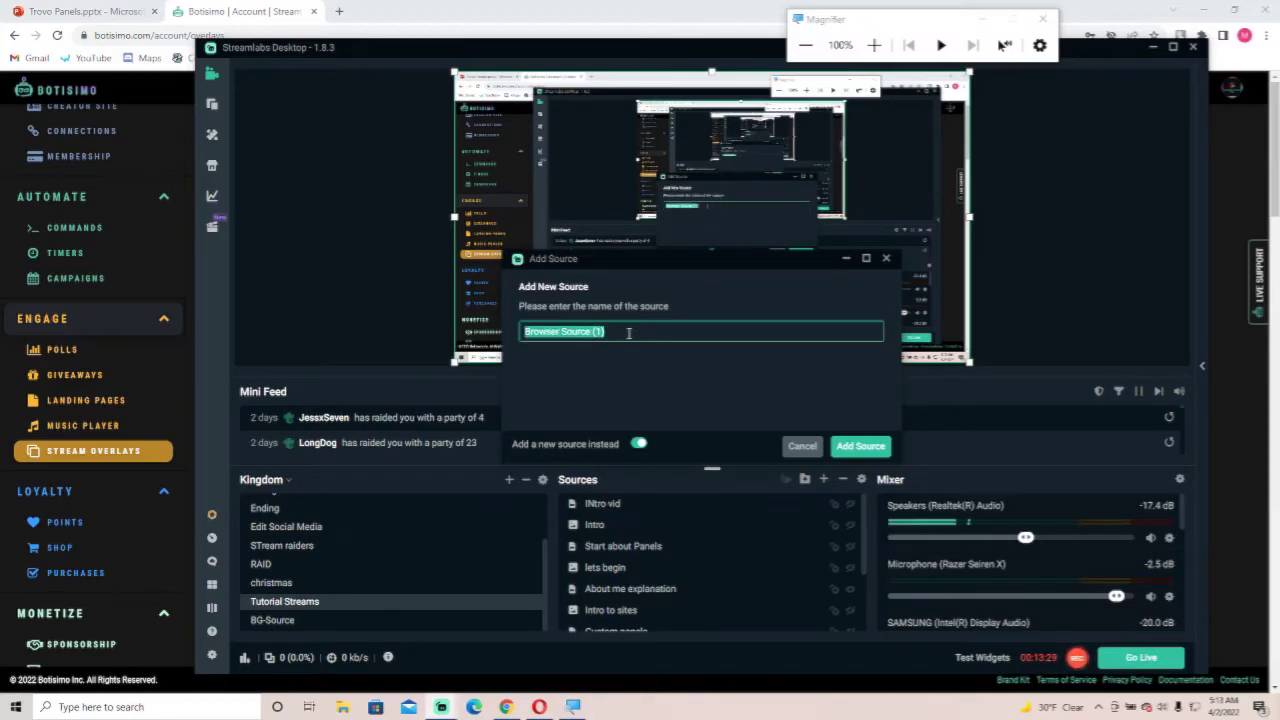
type("test")
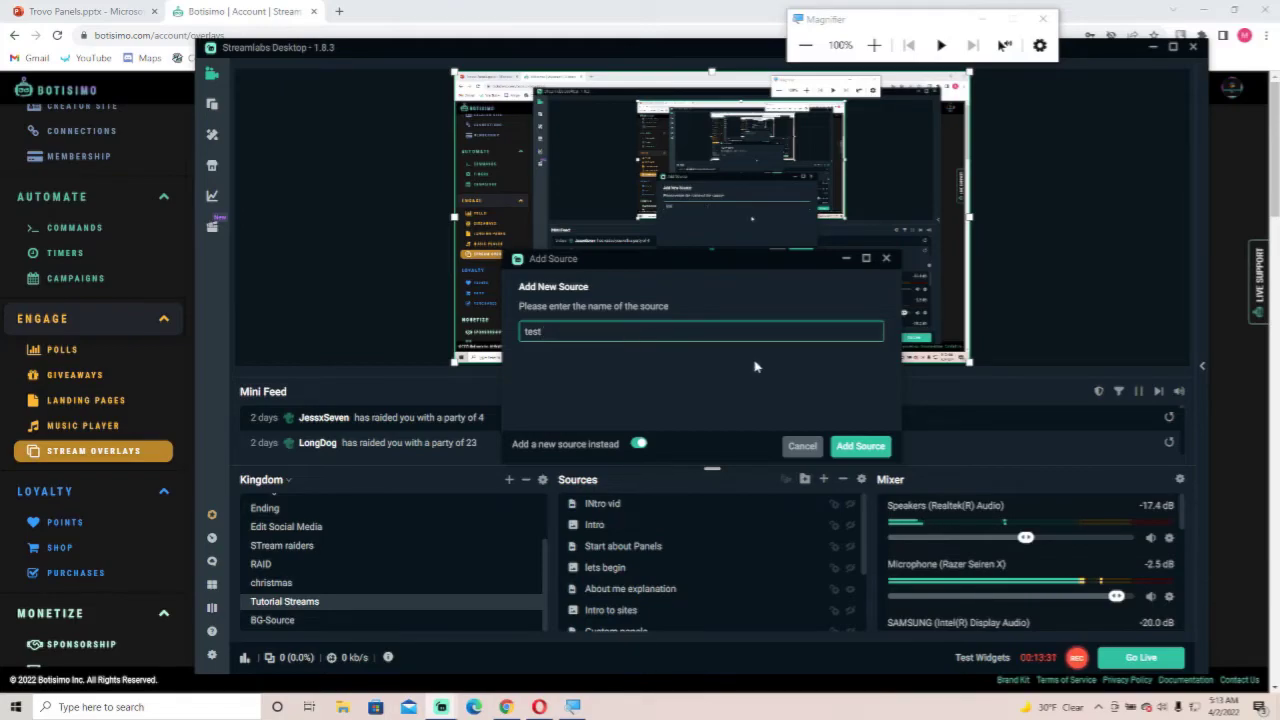
left_click(858, 446)
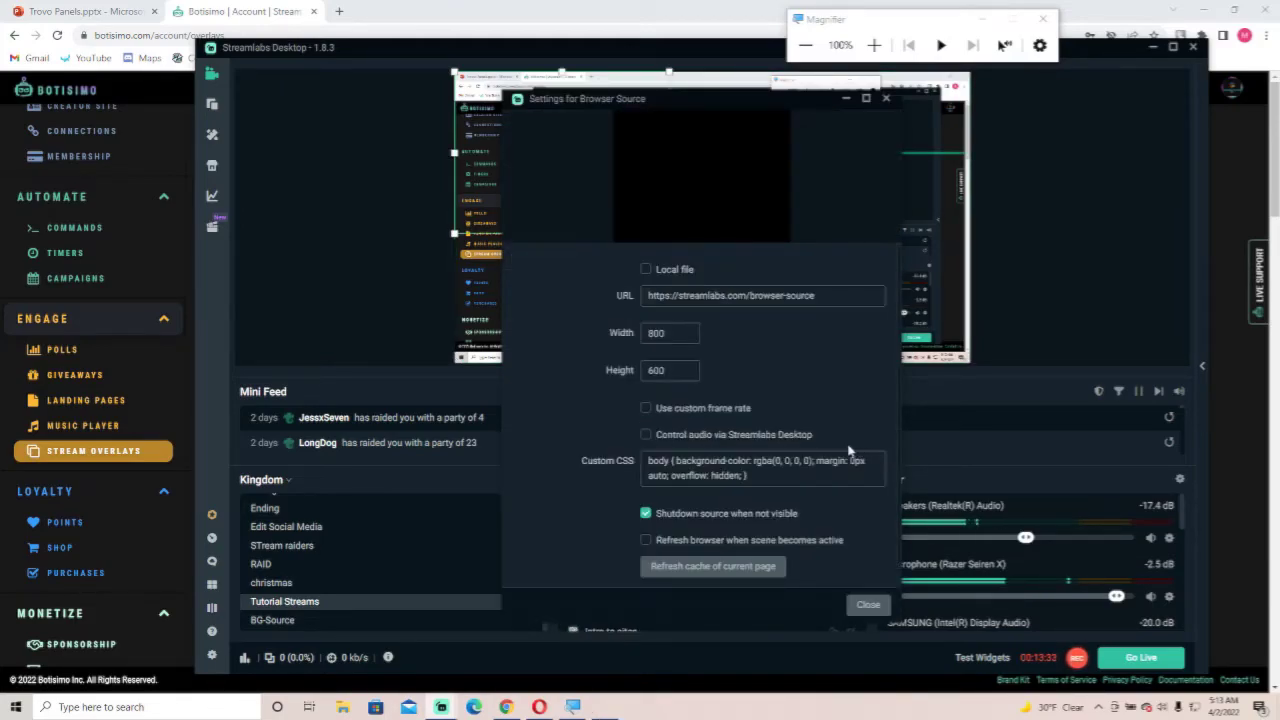
Paste the Events overlay URL into the browser source and enable refreshing the browser when the scene becomes active.
triple_click(783, 305)
key("ctrl+v")
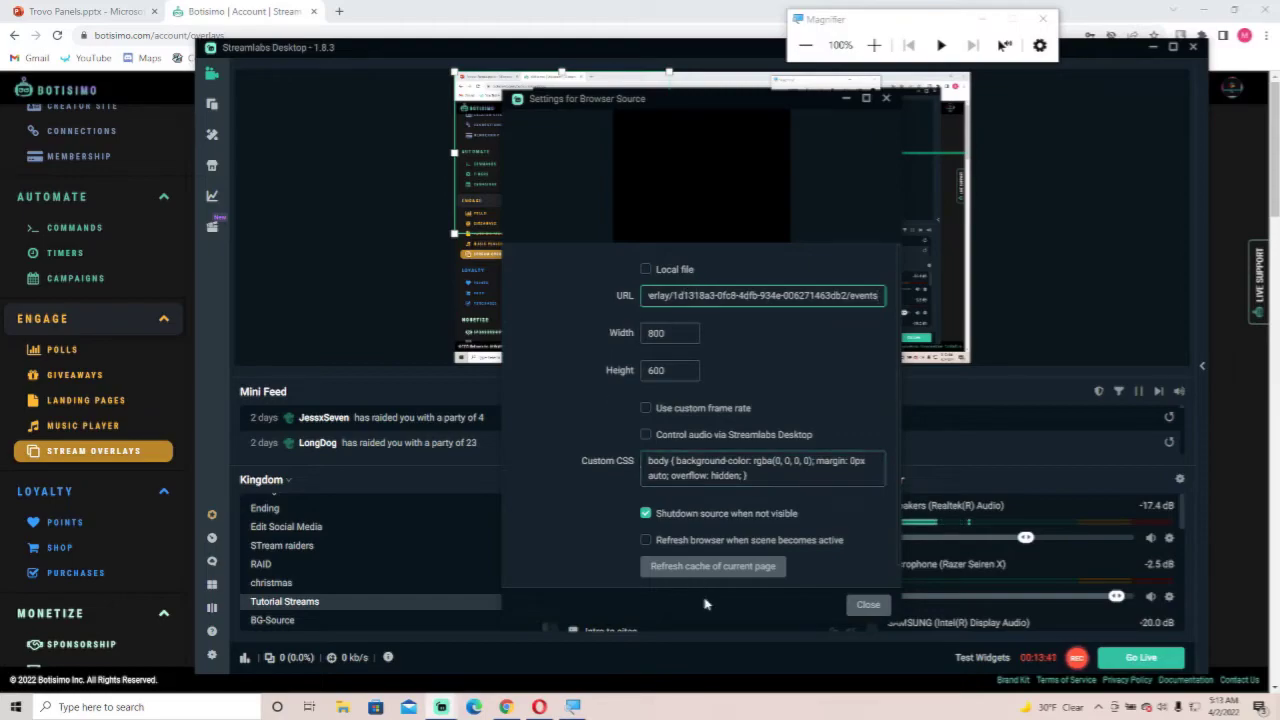
left_click(645, 541)
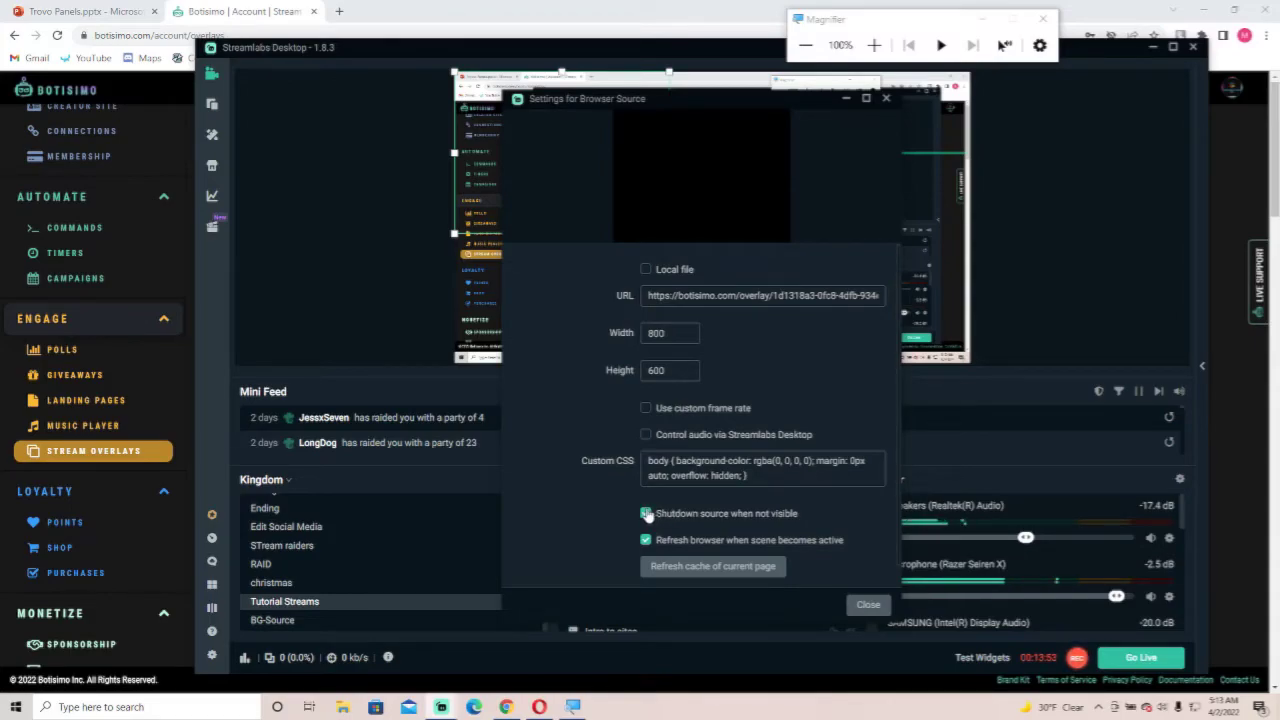
scroll(664, 400, "down", 1)
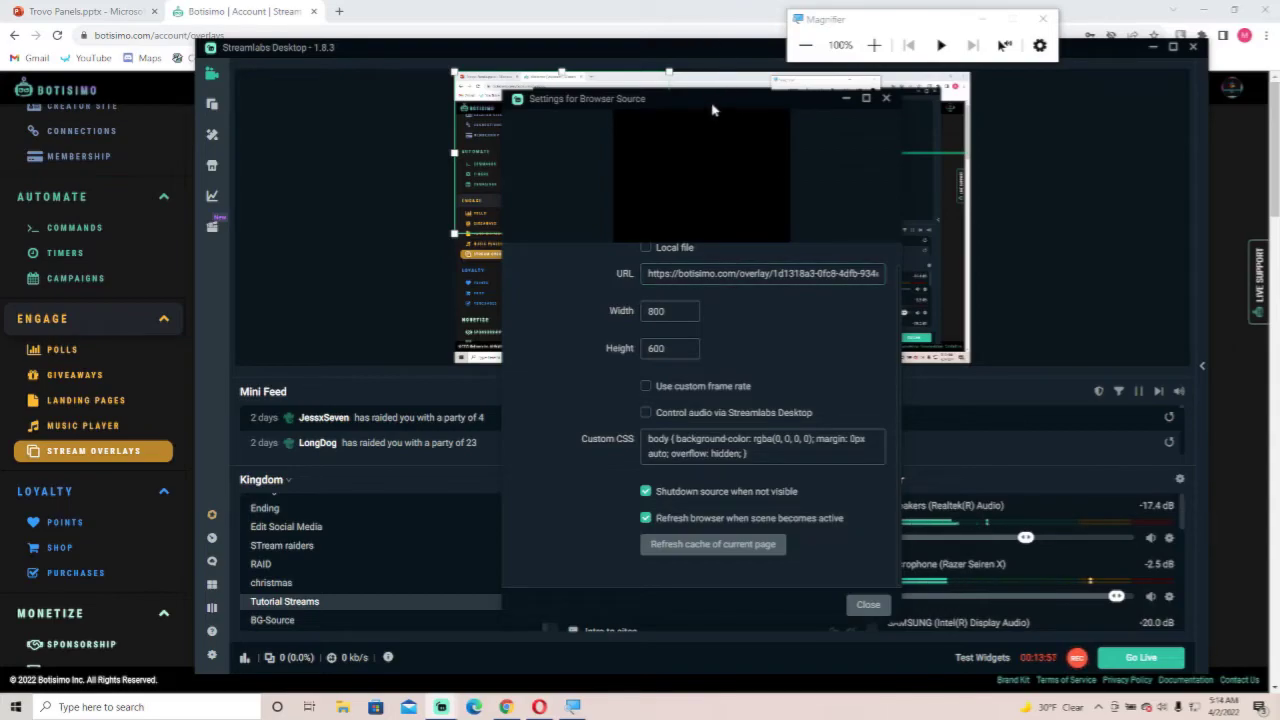
left_click(868, 605)
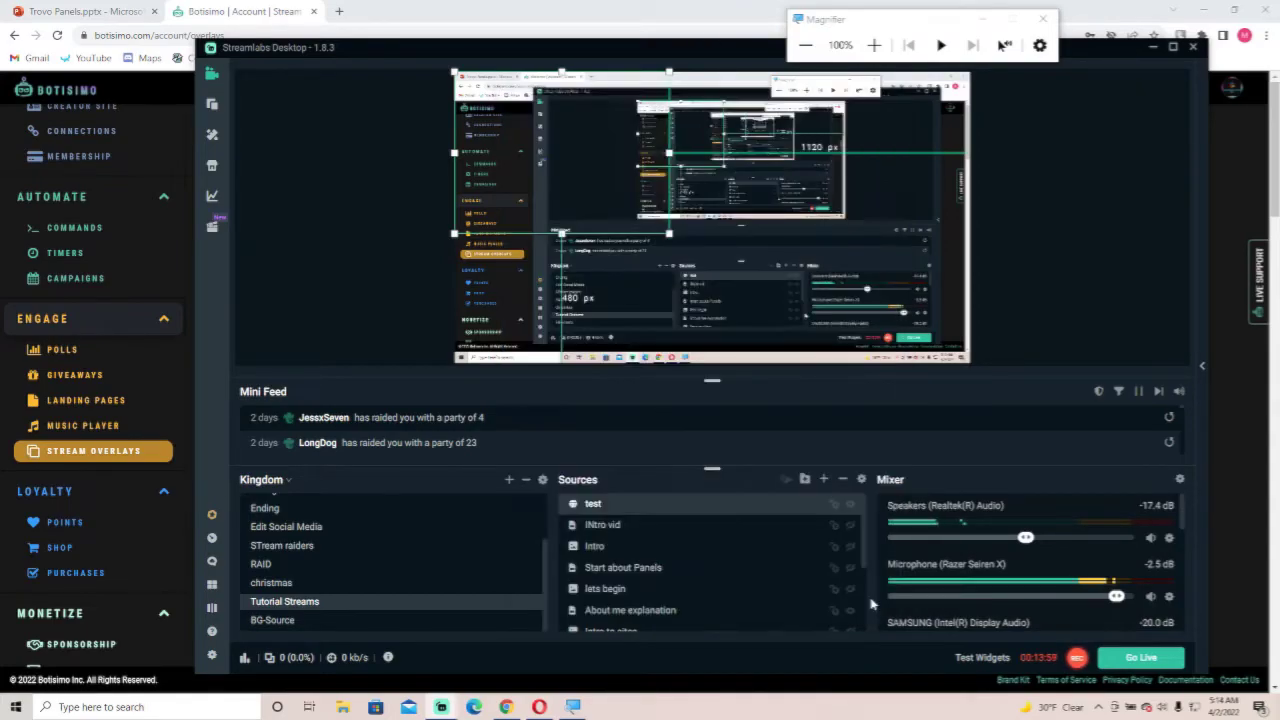
Send a test Follows event from Botisimo and switch back to Streamlabs Desktop to watch the alert.
left_click(290, 11)
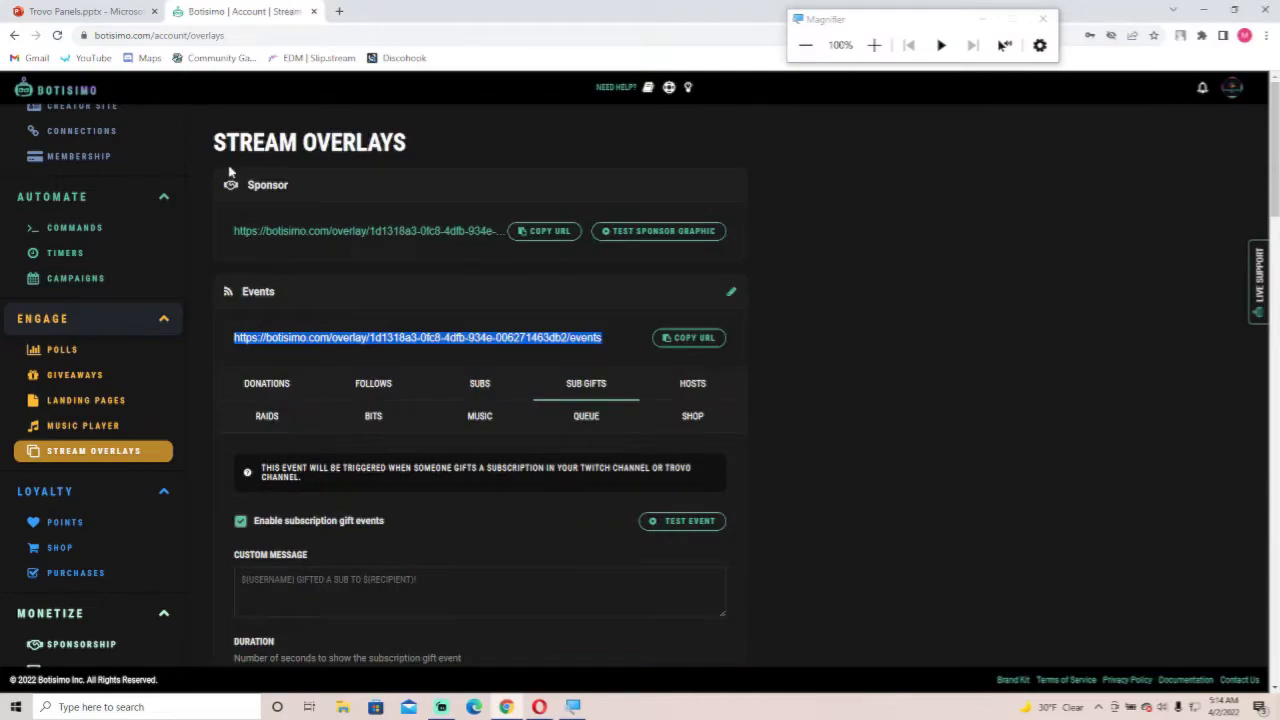
left_click(347, 390)
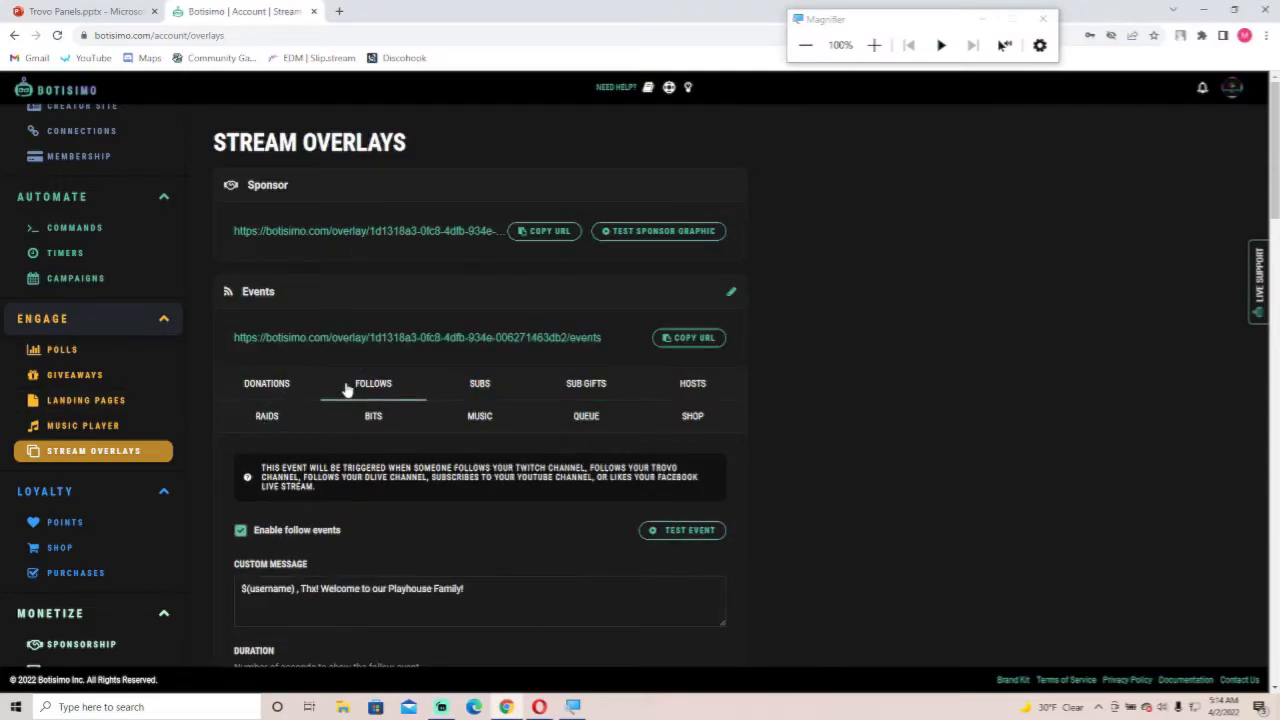
left_click(683, 532)
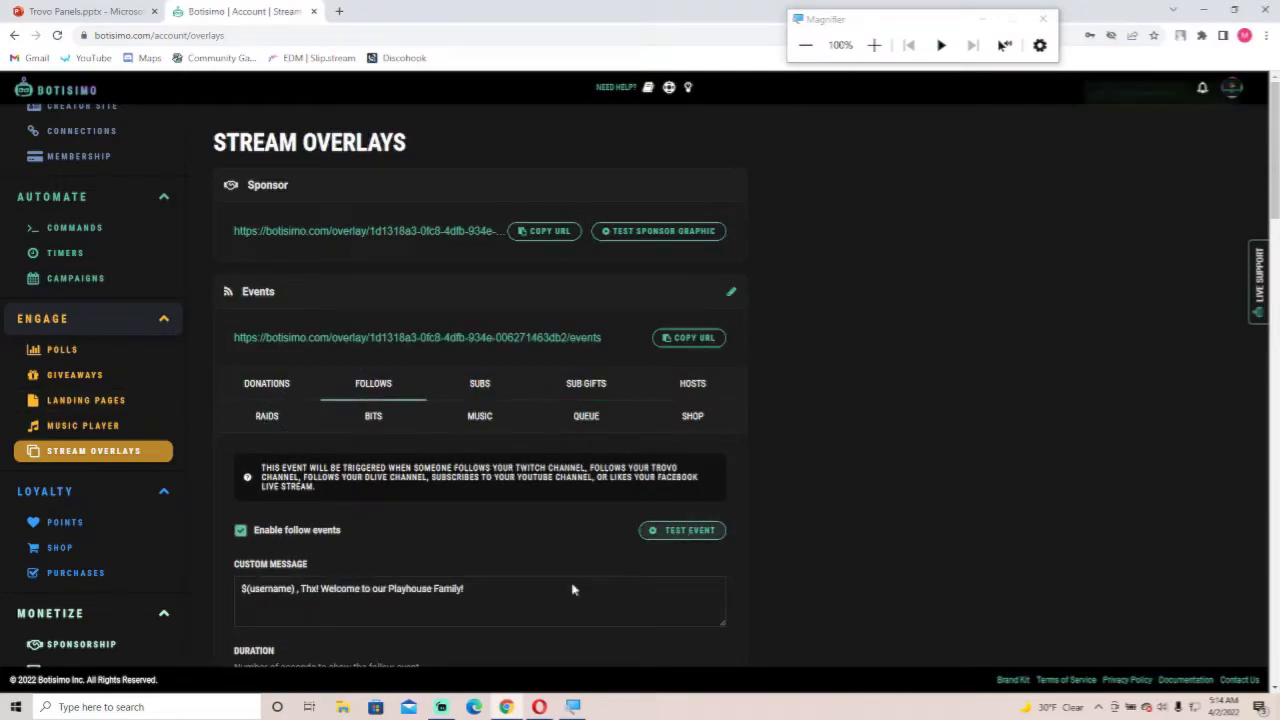
key("alt+Tab")
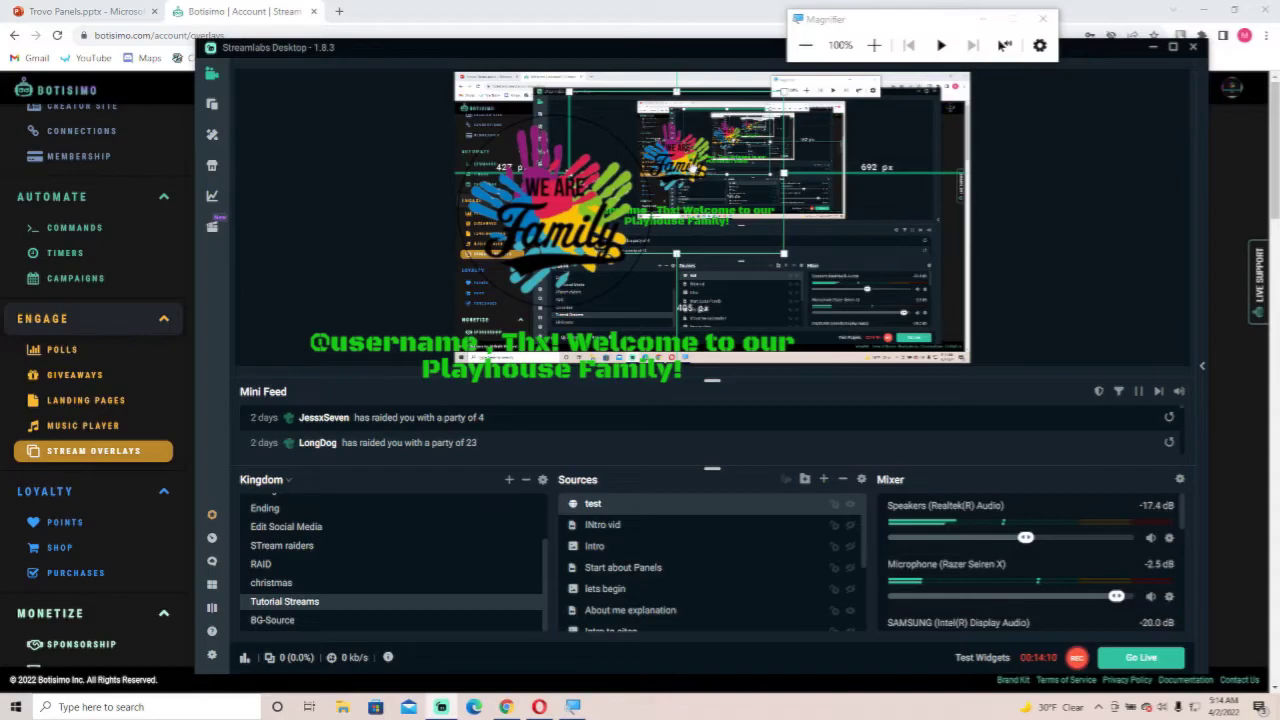
Widen the test browser source in the preview and delete it from the sources list.
left_click_drag(781, 258, 882, 264)
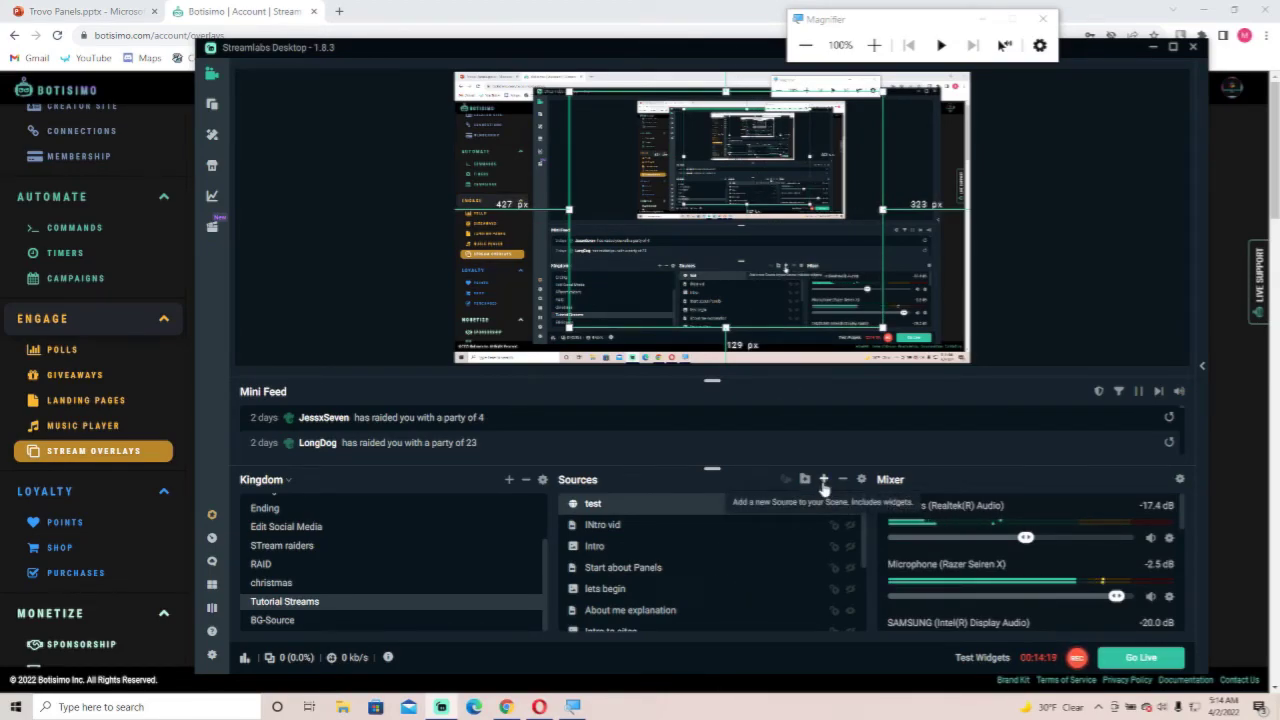
left_click(842, 479)
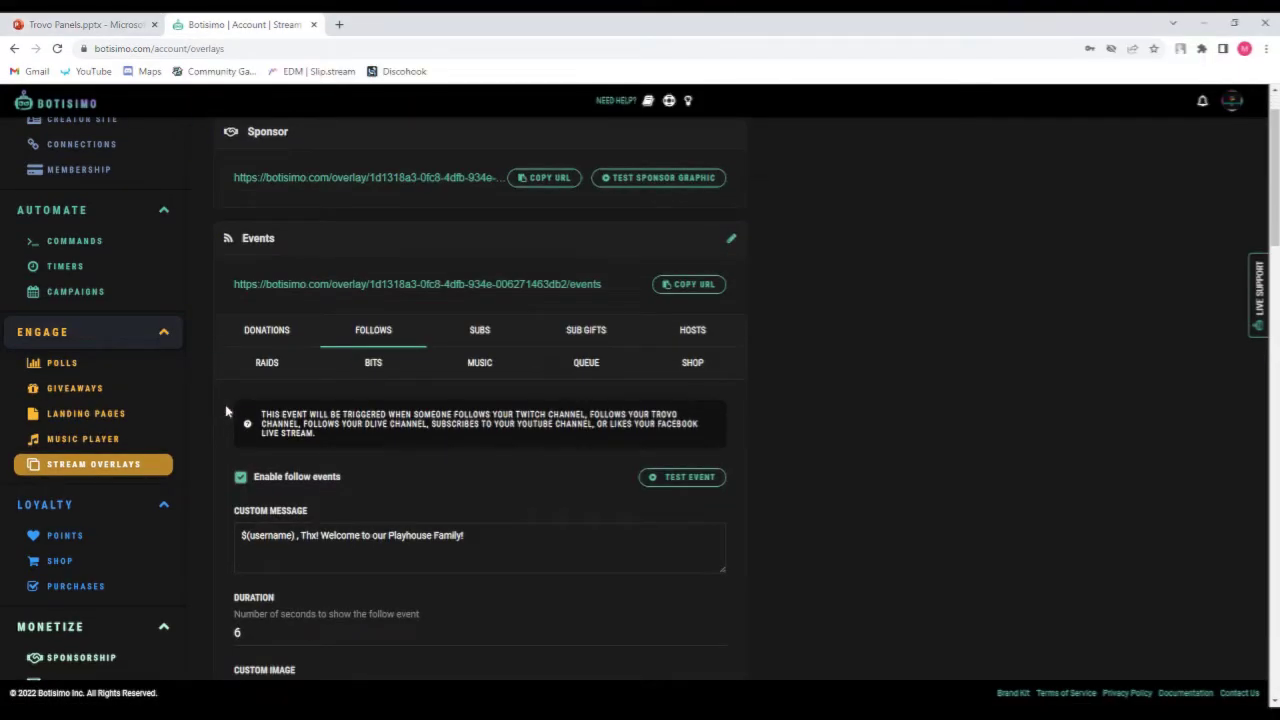
Scroll through the stream overlays page to review the Event List and Chat overlay URLs.
scroll(178, 447, "up", 3)
scroll(346, 390, "down", 2)
scroll(346, 390, "up", 3)
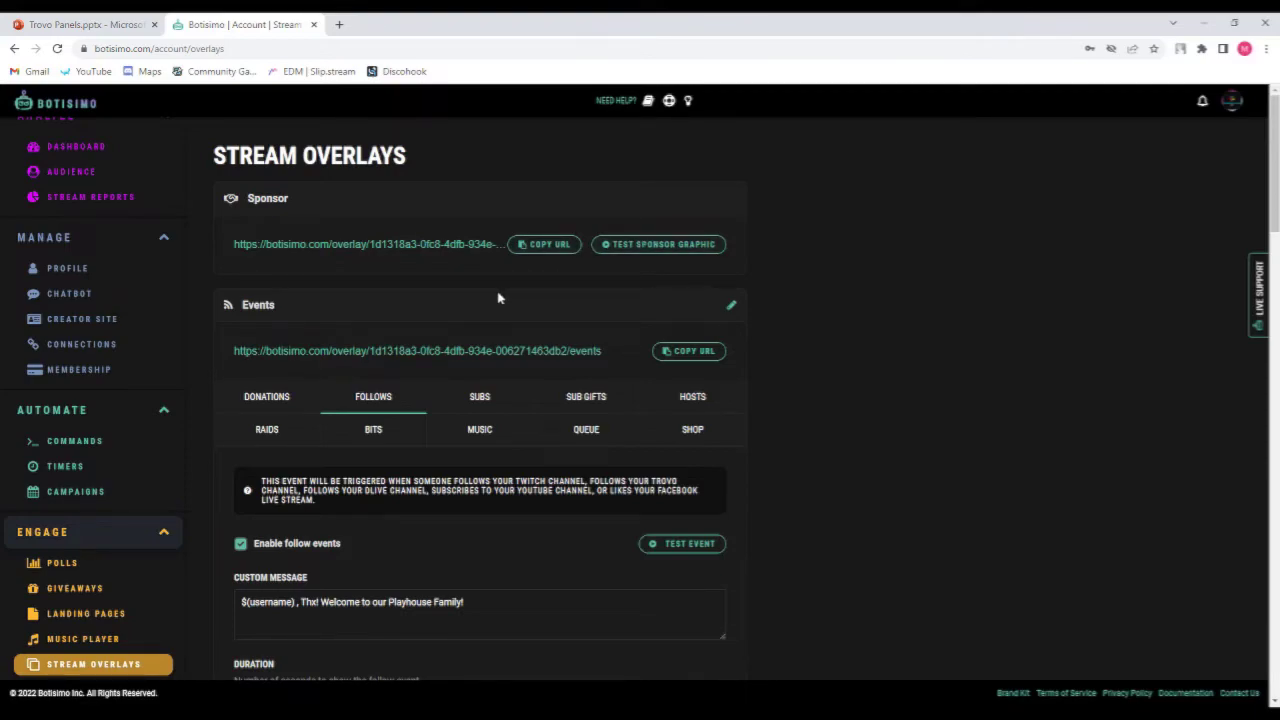
scroll(499, 298, "down", 10)
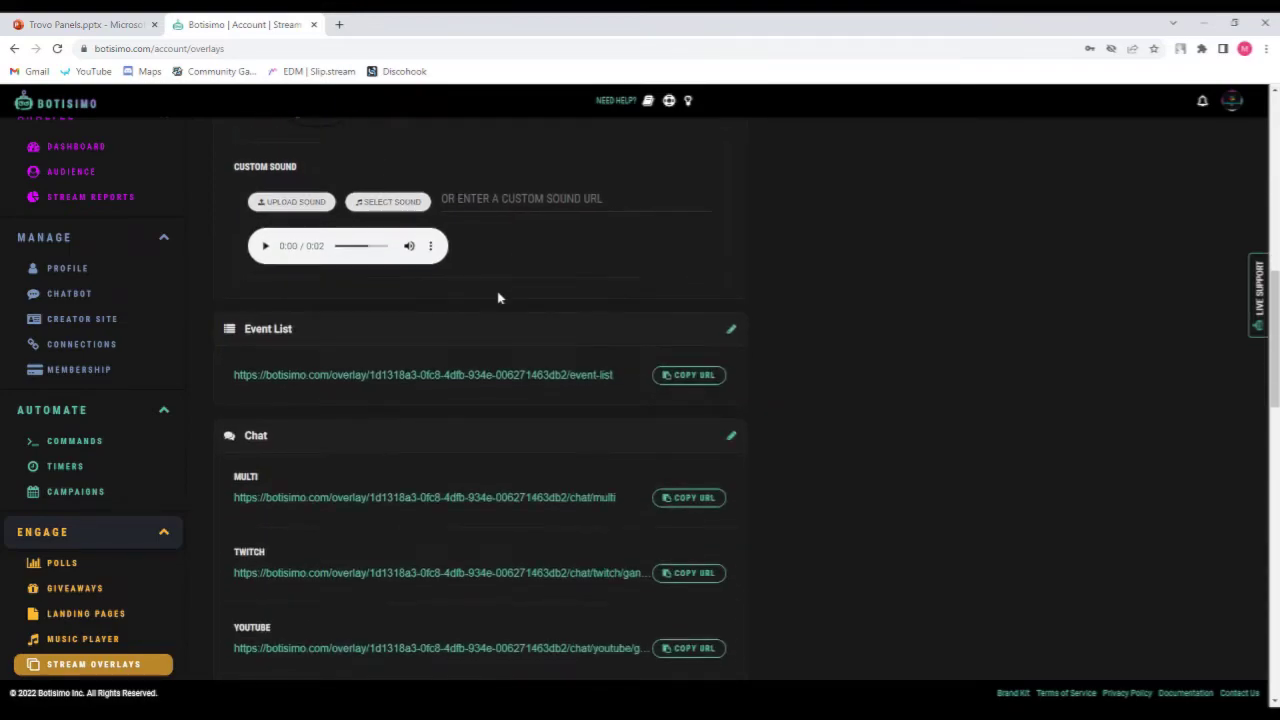
scroll(499, 298, "down", 1)
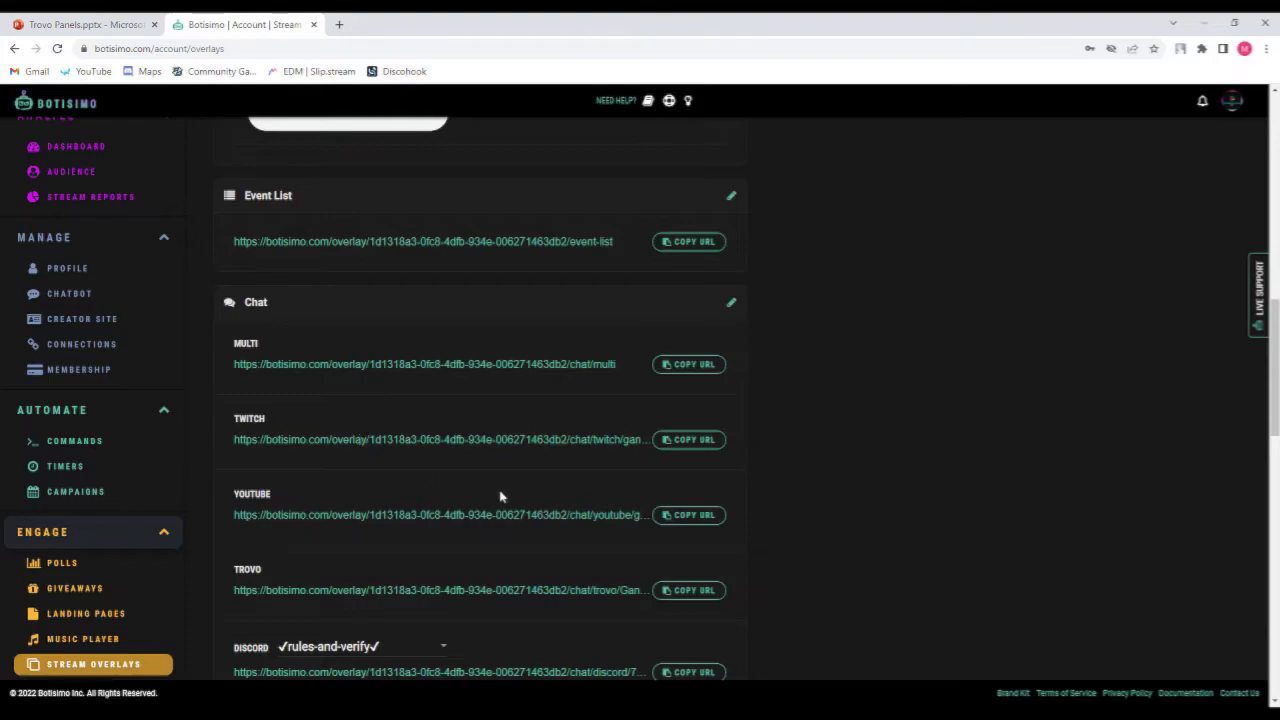
Scroll further down the stream overlays page to review the Voice, Poll, Giveaway, Queue, Music and Rotate overlay sections.
scroll(543, 478, "down", 2)
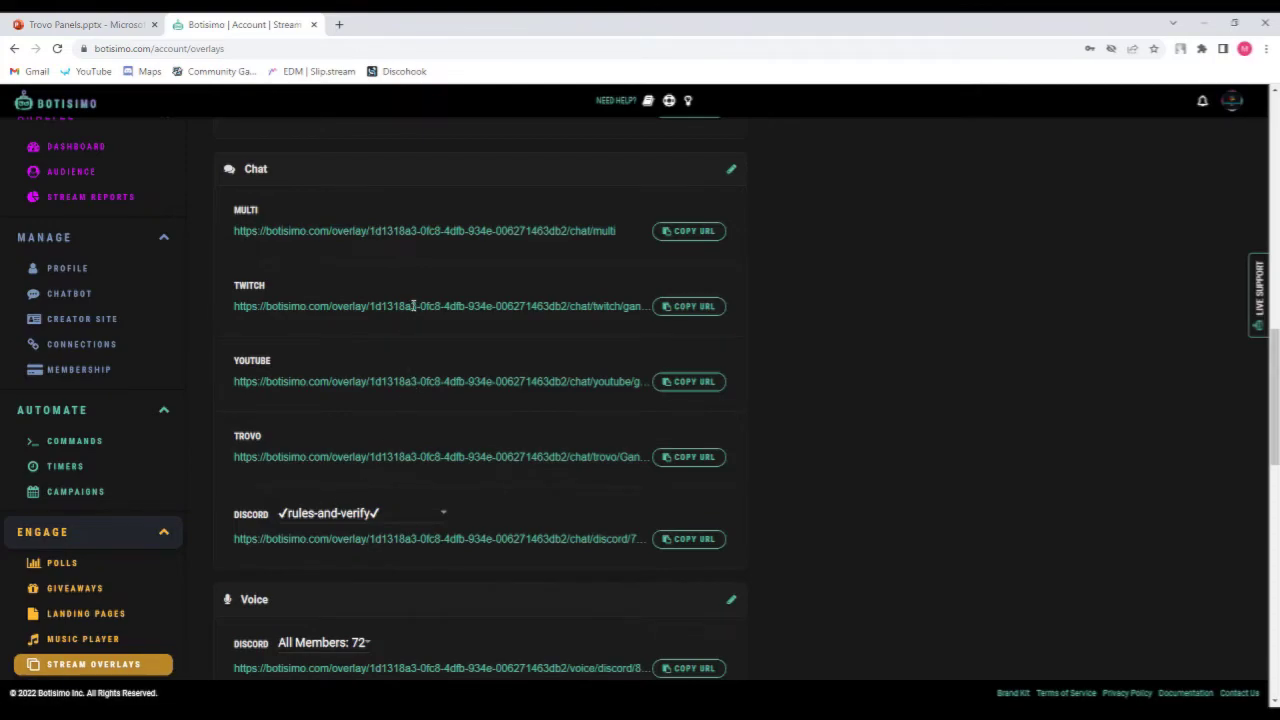
scroll(413, 306, "down", 2)
scroll(412, 345, "up", 1)
scroll(417, 442, "down", 1)
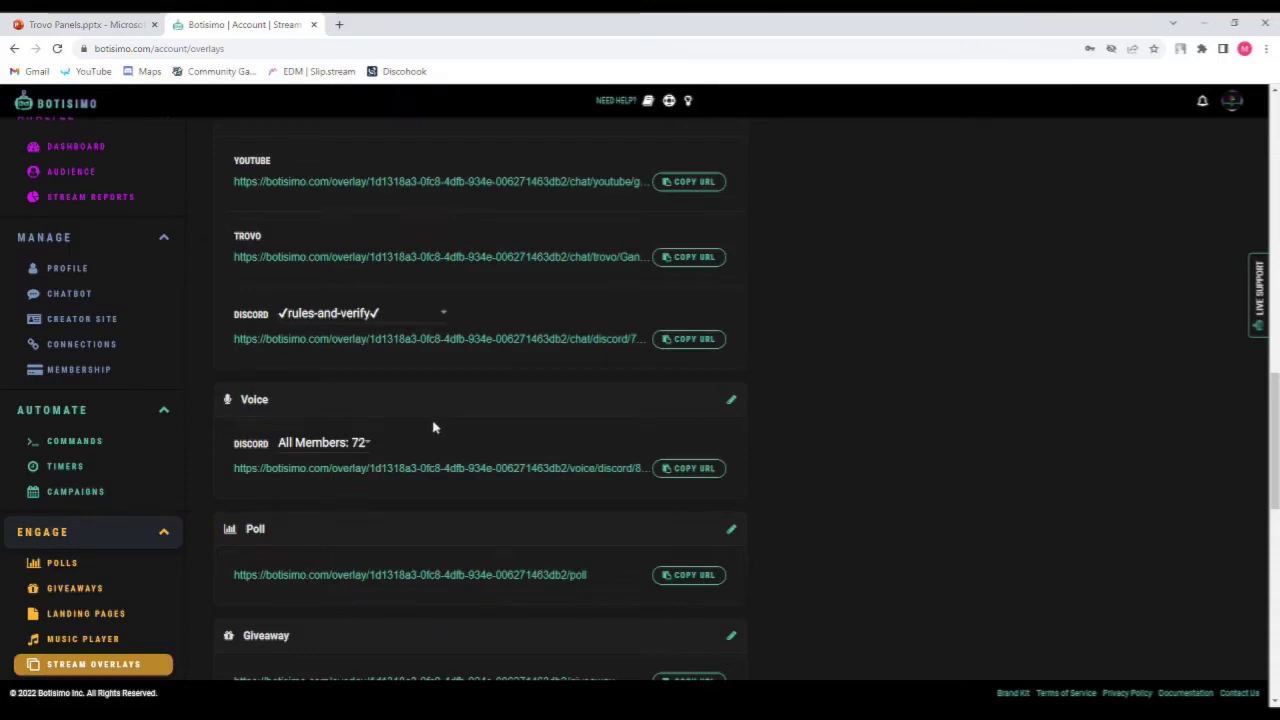
scroll(433, 427, "down", 2)
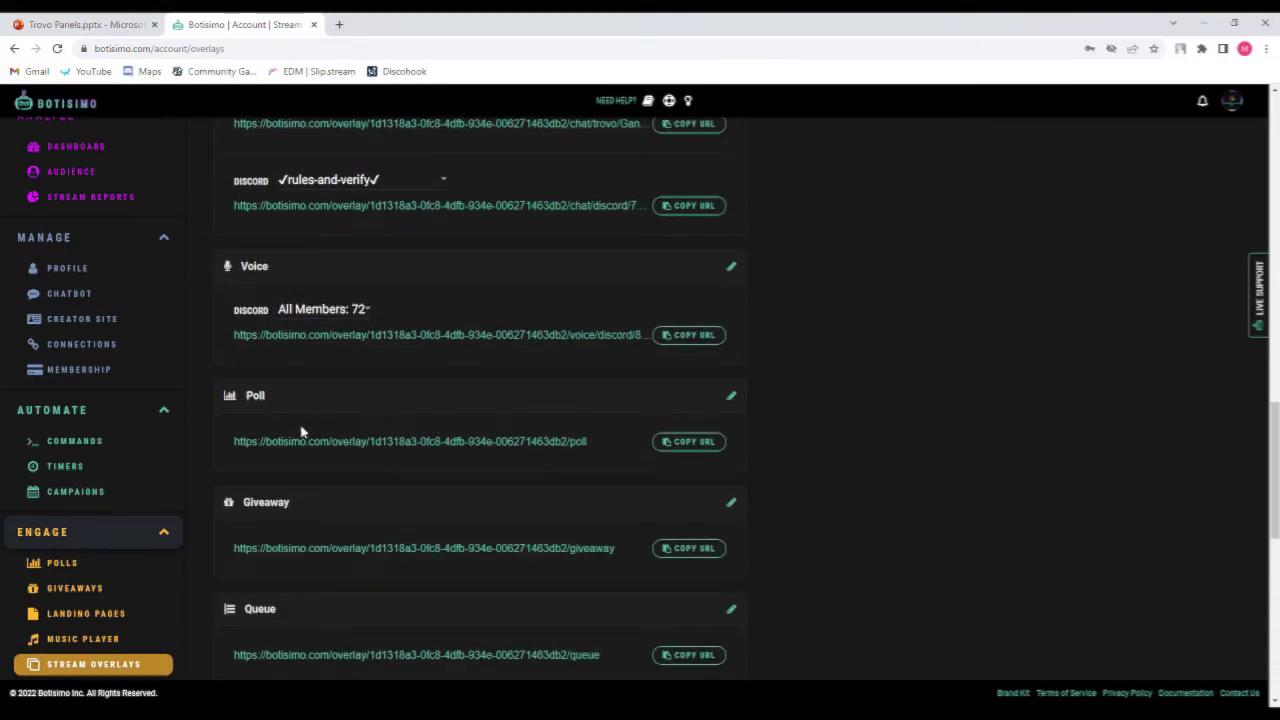
scroll(314, 513, "down", 3)
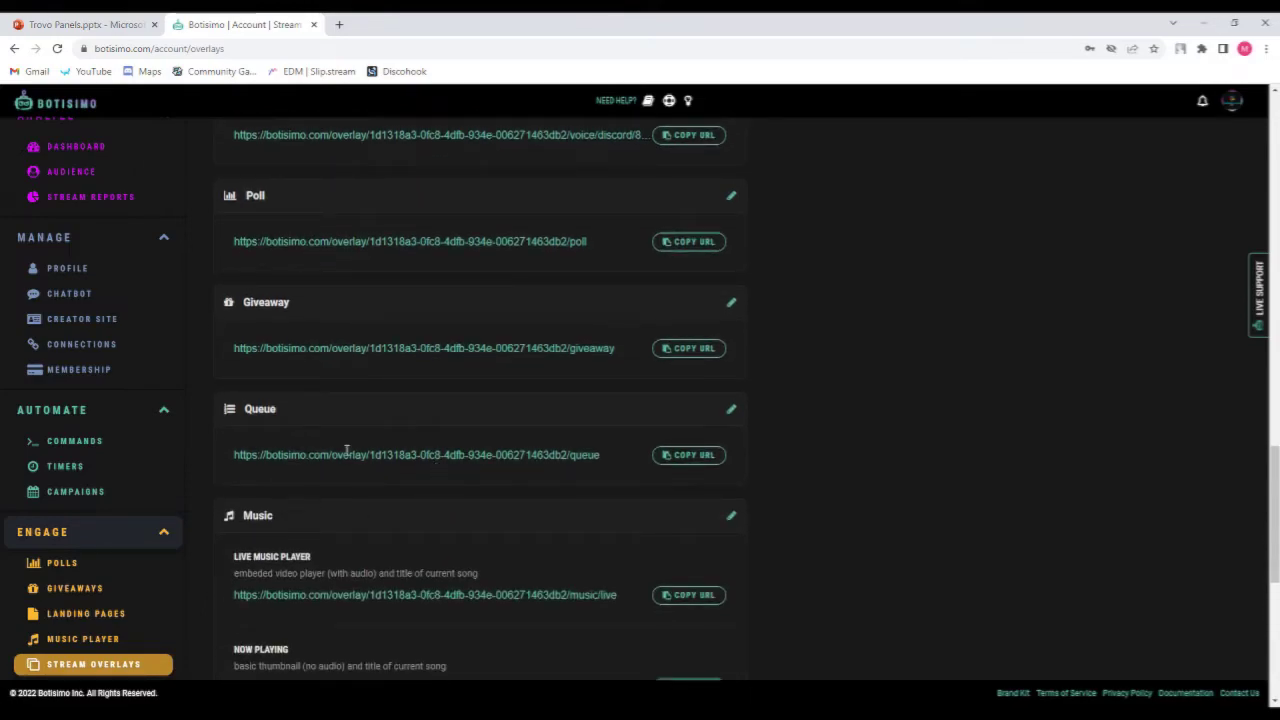
scroll(334, 430, "down", 4)
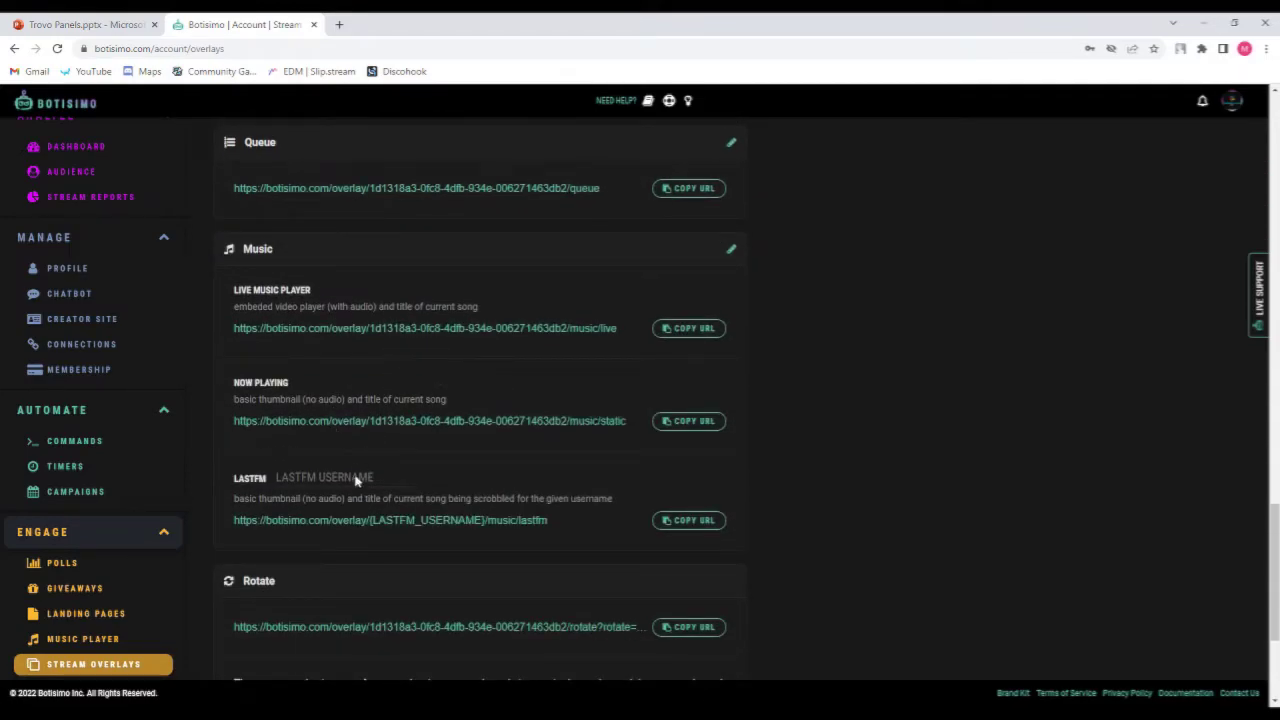
scroll(360, 470, "down", 2)
scroll(380, 463, "down", 2)
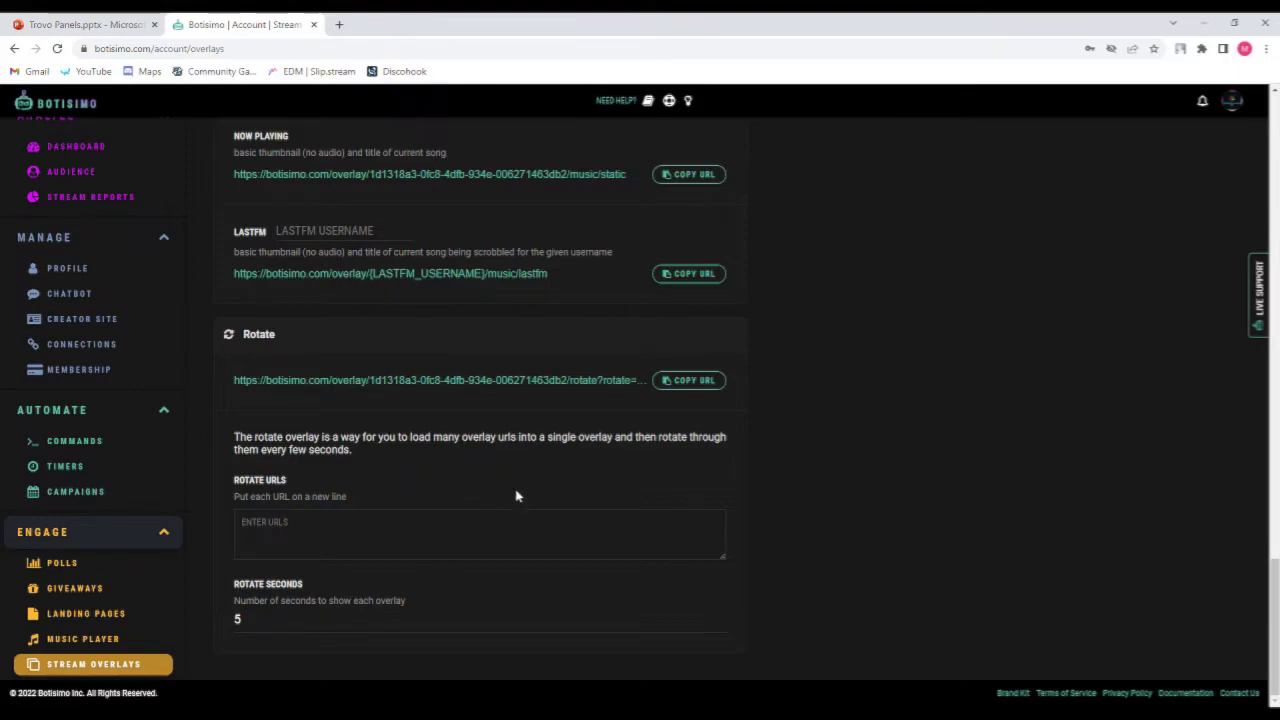
scroll(380, 403, "up", 3)
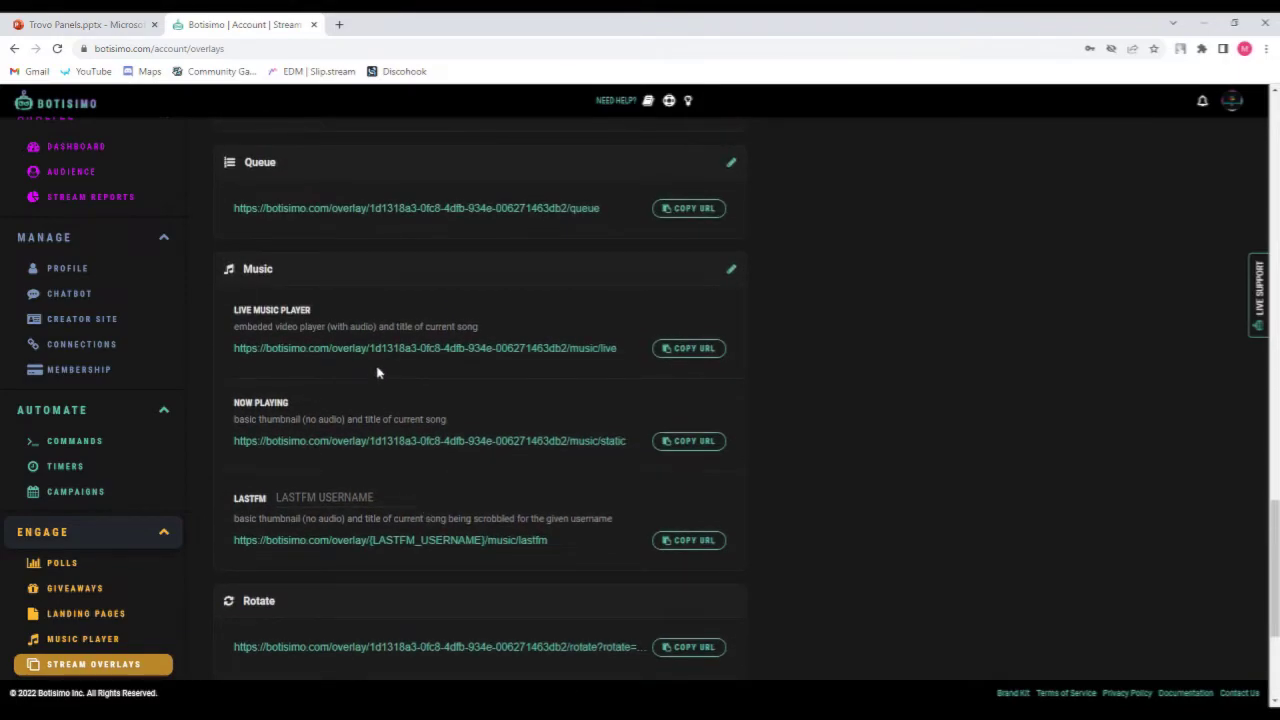
scroll(377, 372, "up", 3)
scroll(328, 330, "up", 3)
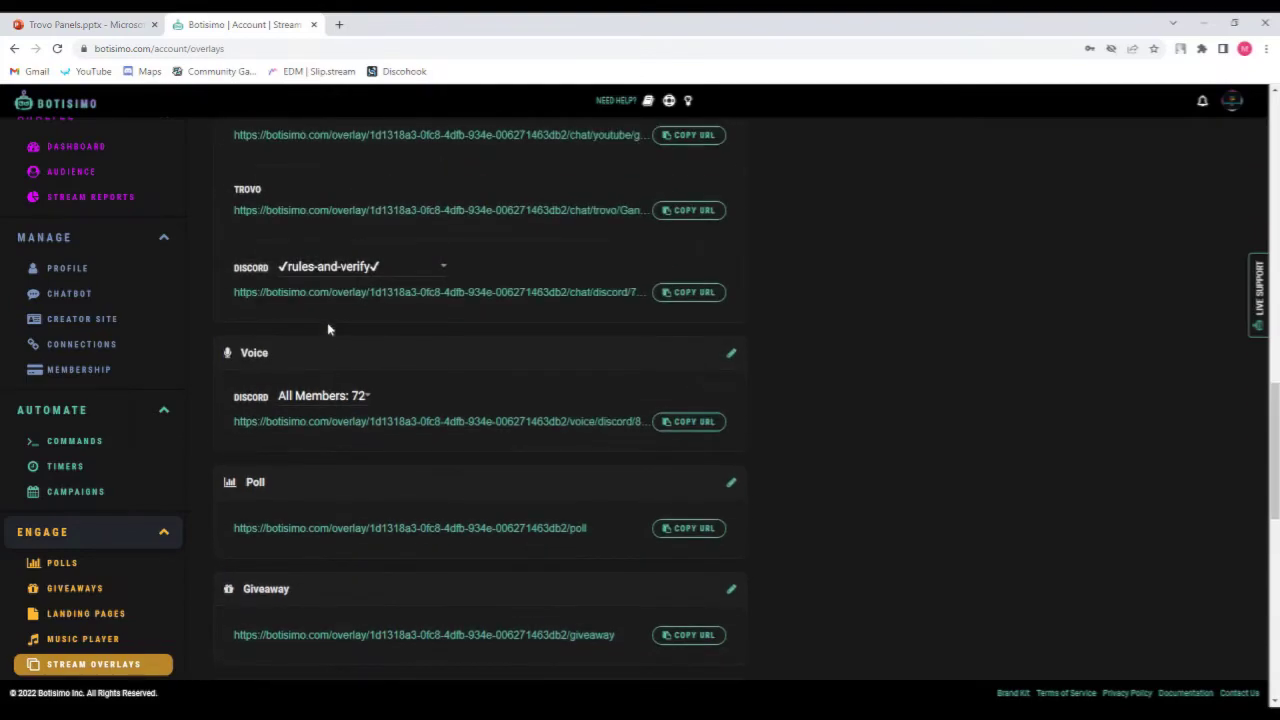
scroll(328, 330, "up", 3)
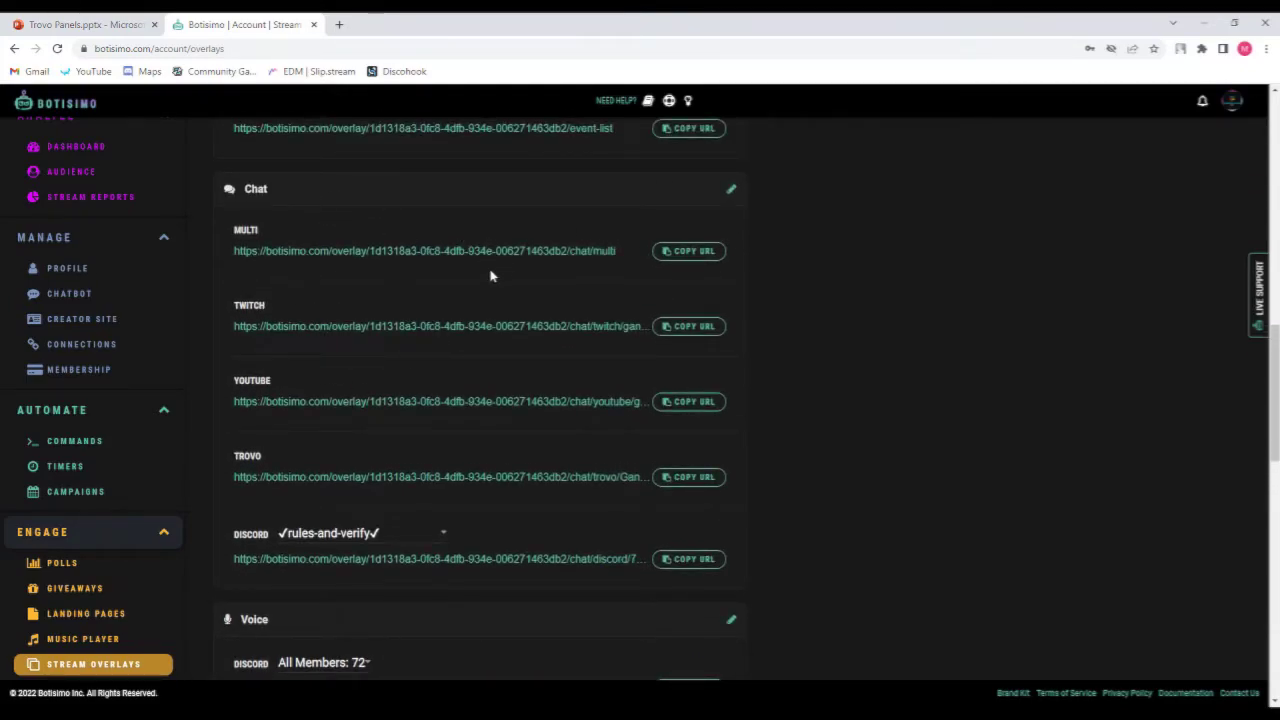
scroll(475, 285, "up", 2)
scroll(475, 285, "down", 5)
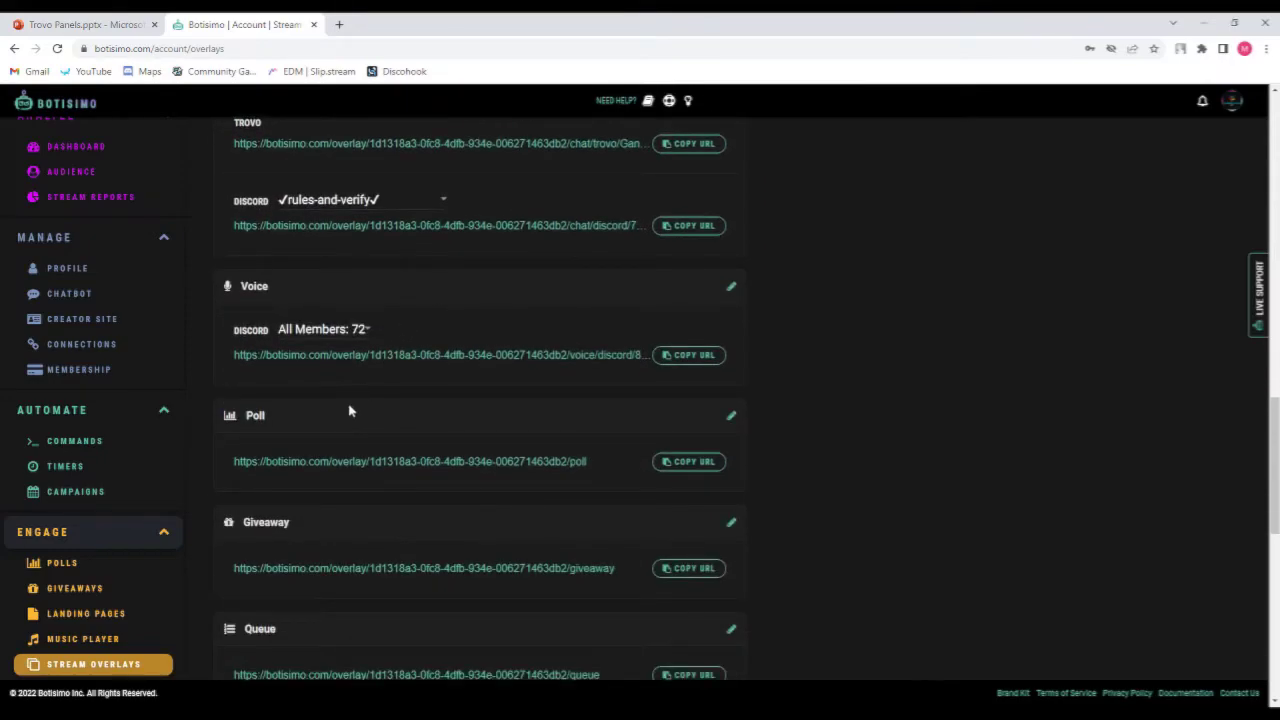
scroll(465, 455, "down", 1)
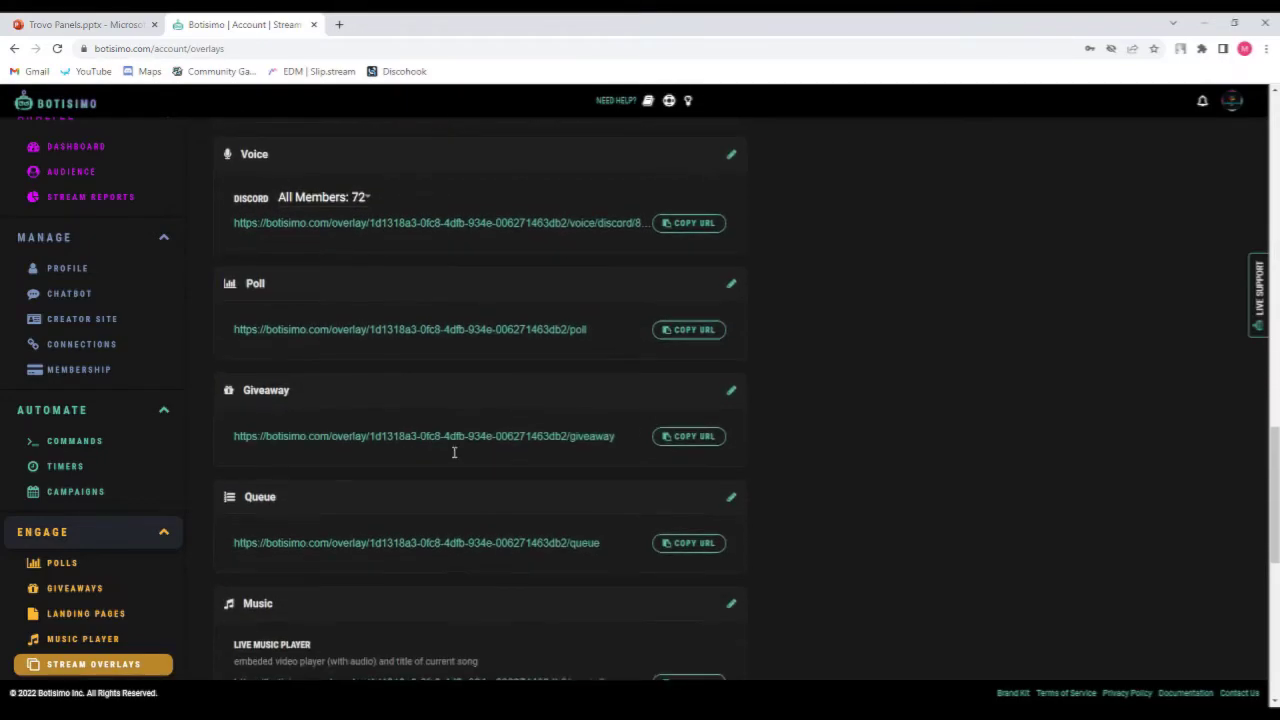
scroll(374, 420, "down", 1)
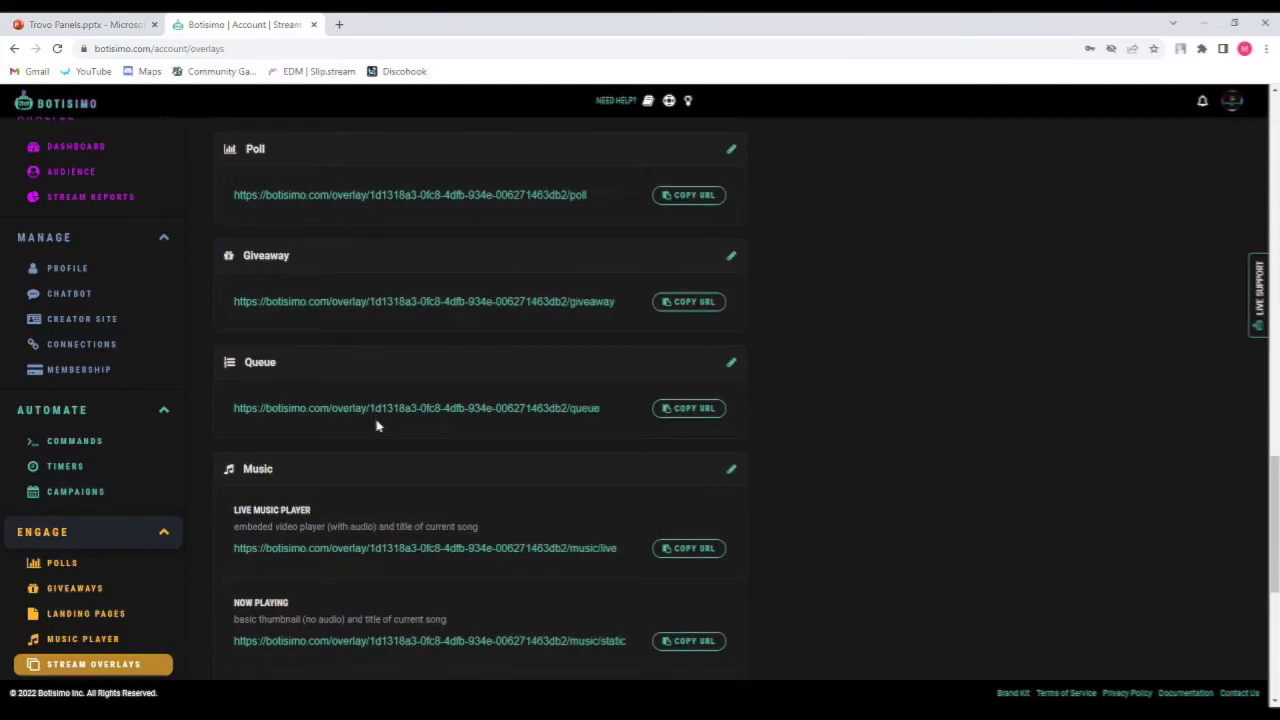
scroll(376, 426, "down", 2)
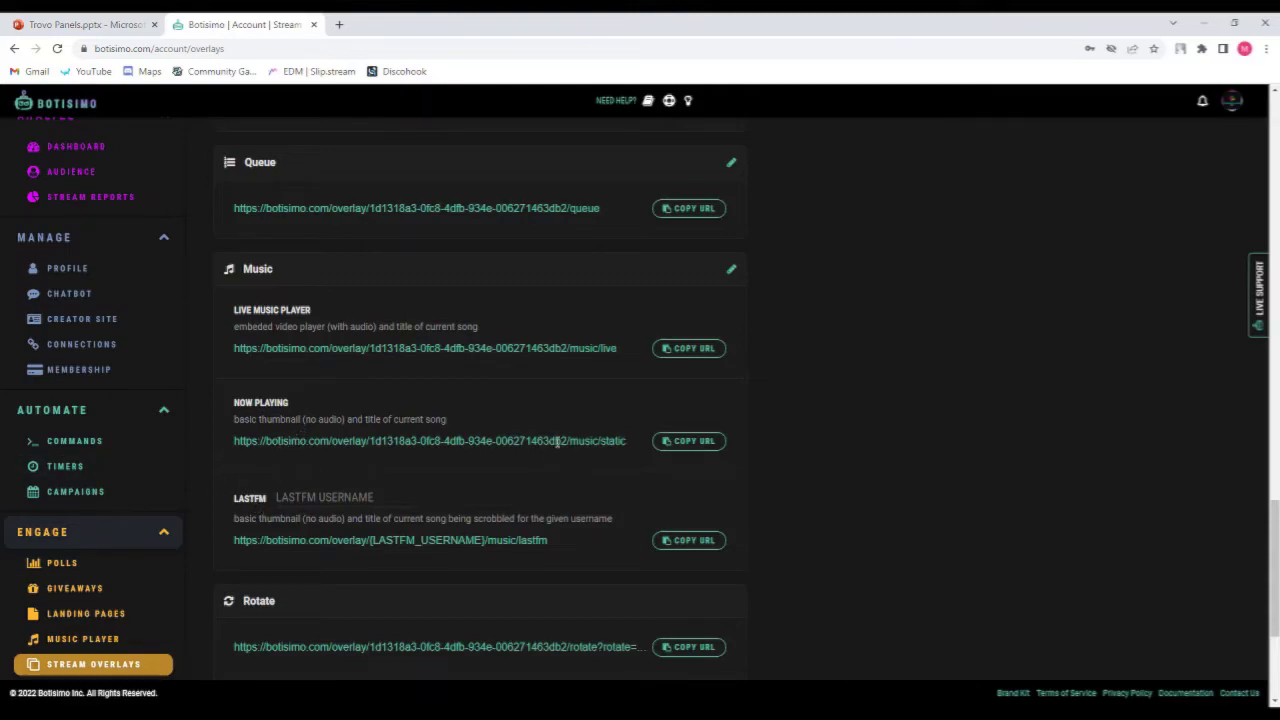
scroll(557, 441, "down", 2)
scroll(434, 391, "down", 1)
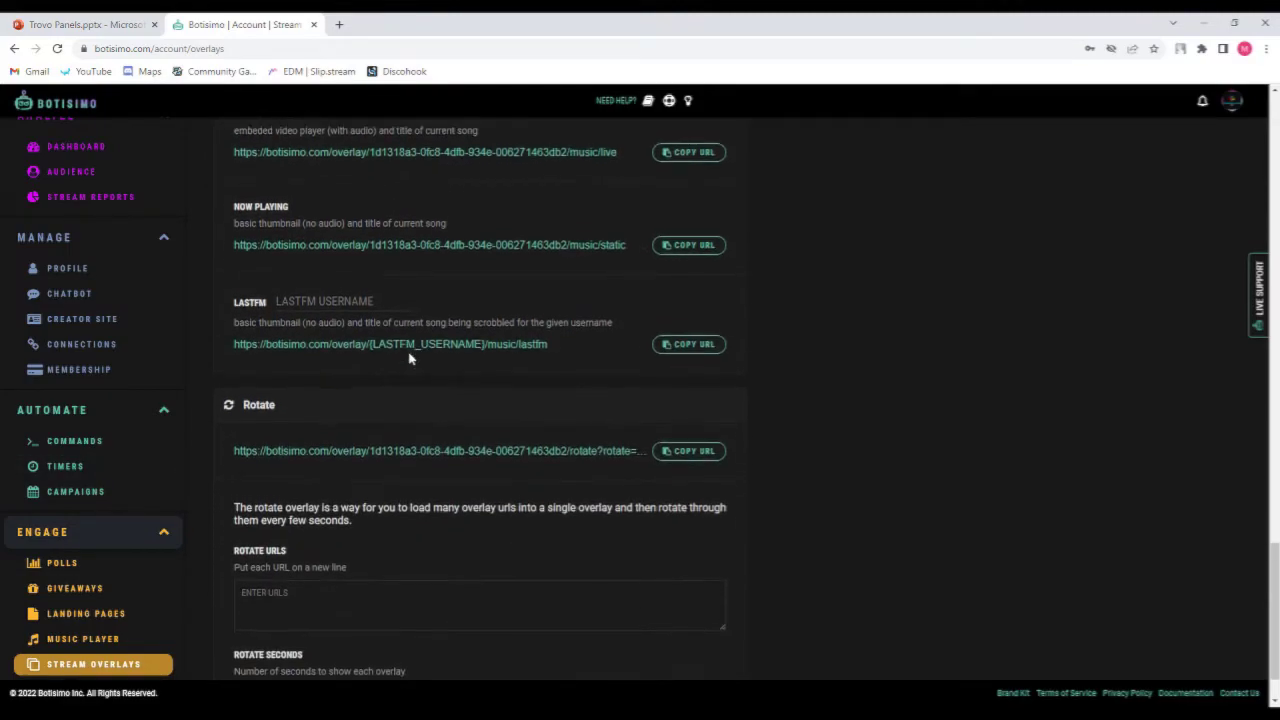
scroll(410, 365, "up", 2)
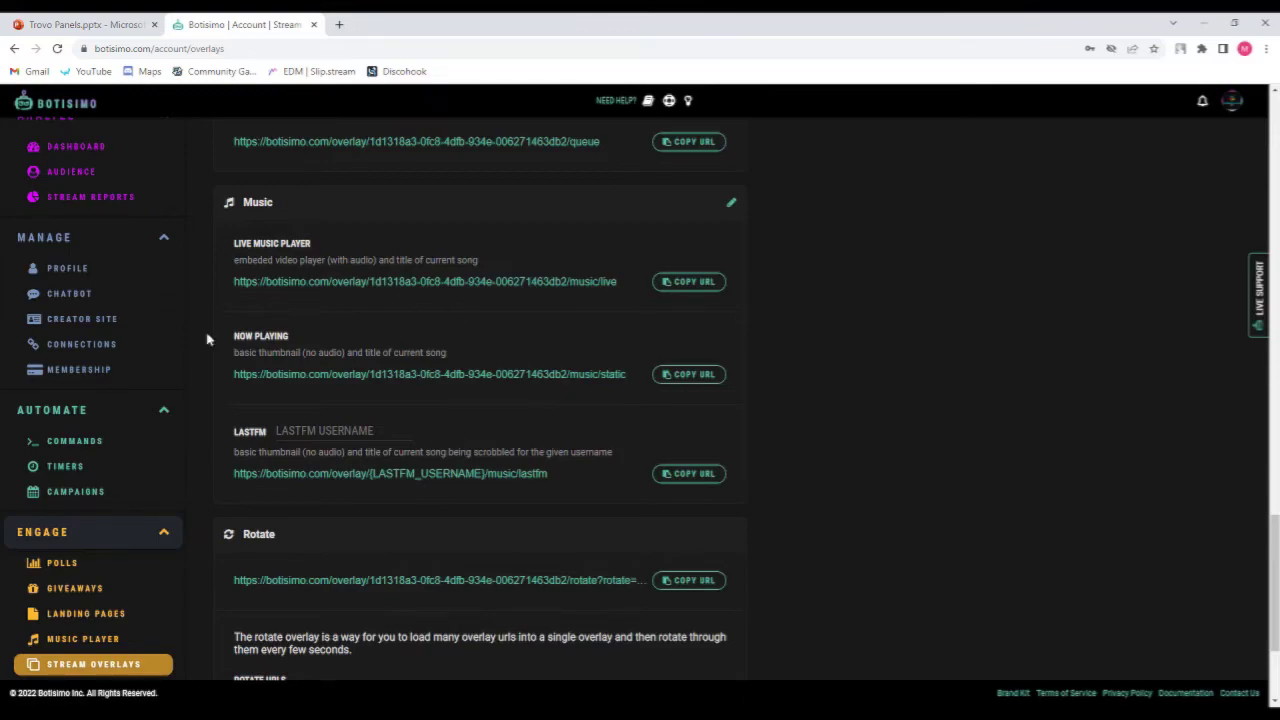
scroll(91, 366, "down", 2)
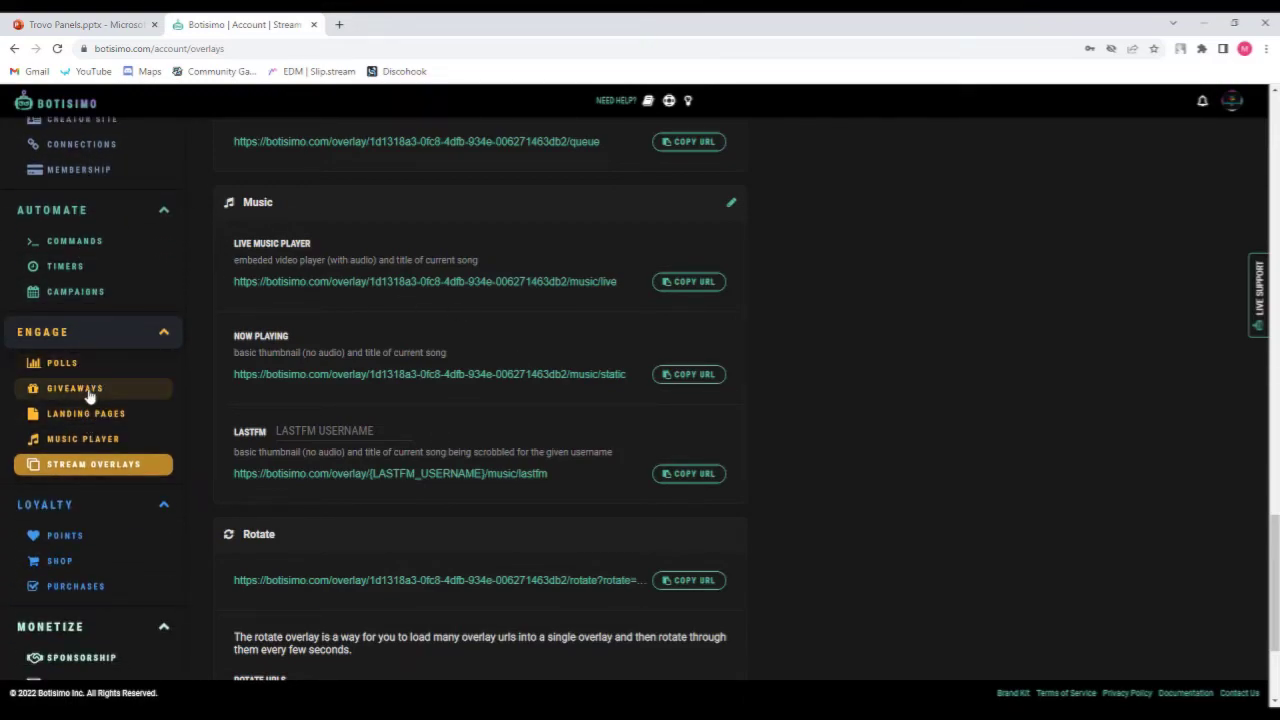
Open the music player and look over its song request settings before closing them.
left_click(101, 445)
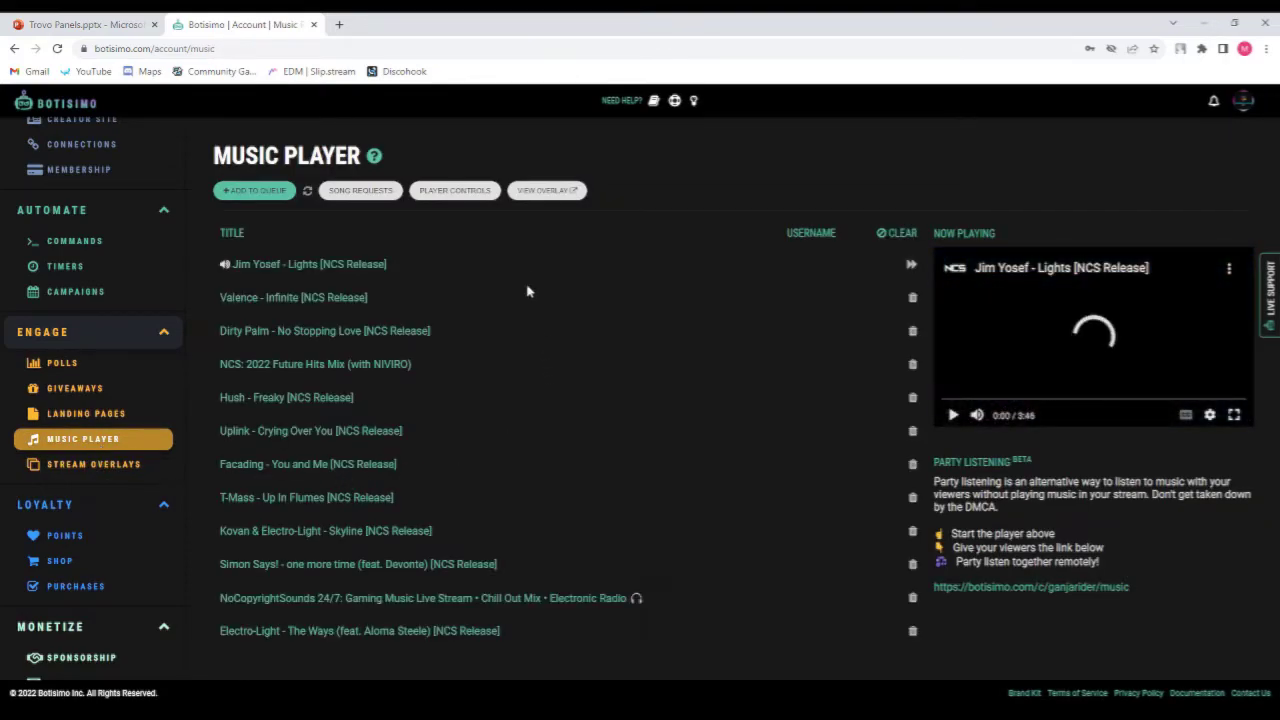
left_click(360, 191)
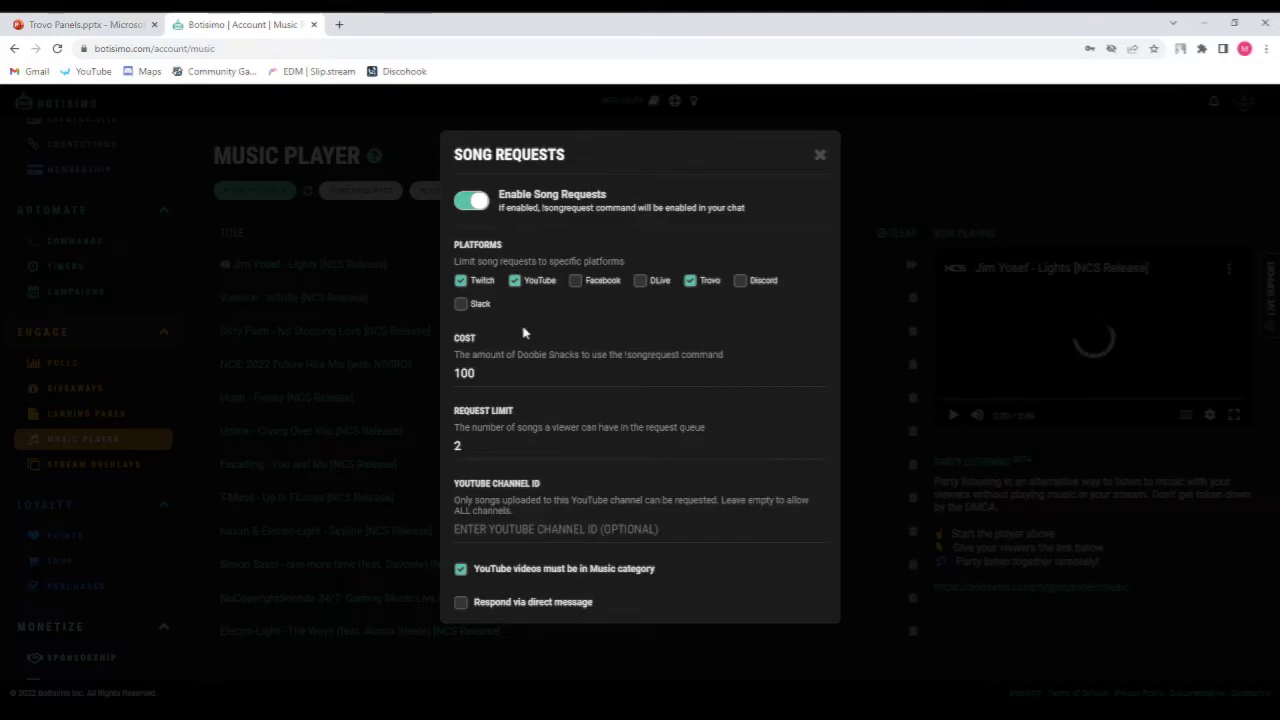
left_click(819, 156)
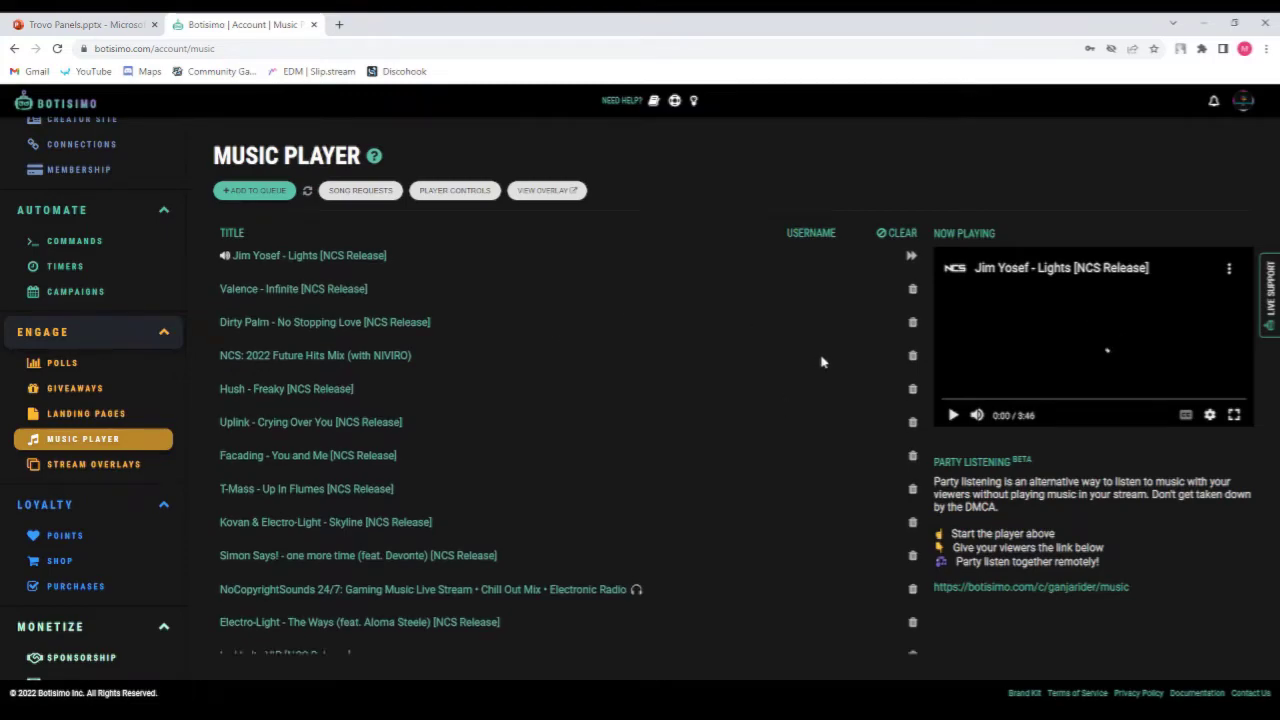
Set the loyalty points live reward to 20 and save the settings.
scroll(50, 520, "down", 1)
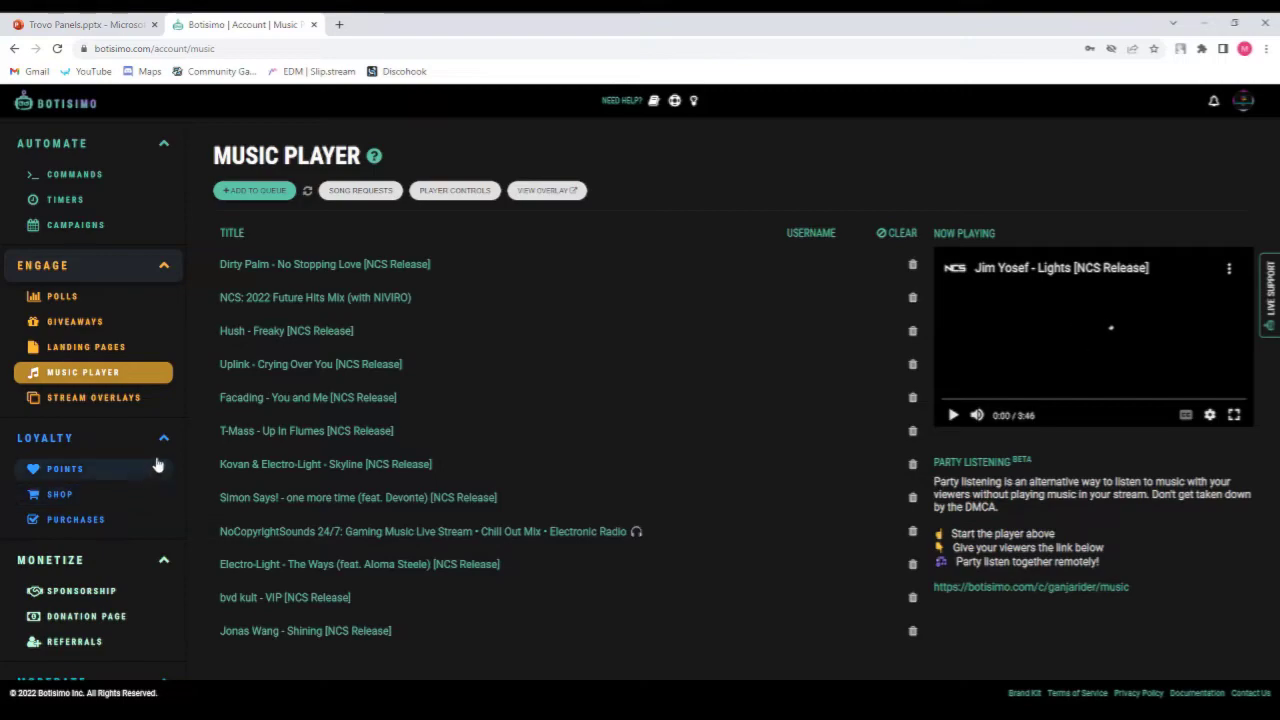
left_click(65, 470)
scroll(94, 473, "down", 1)
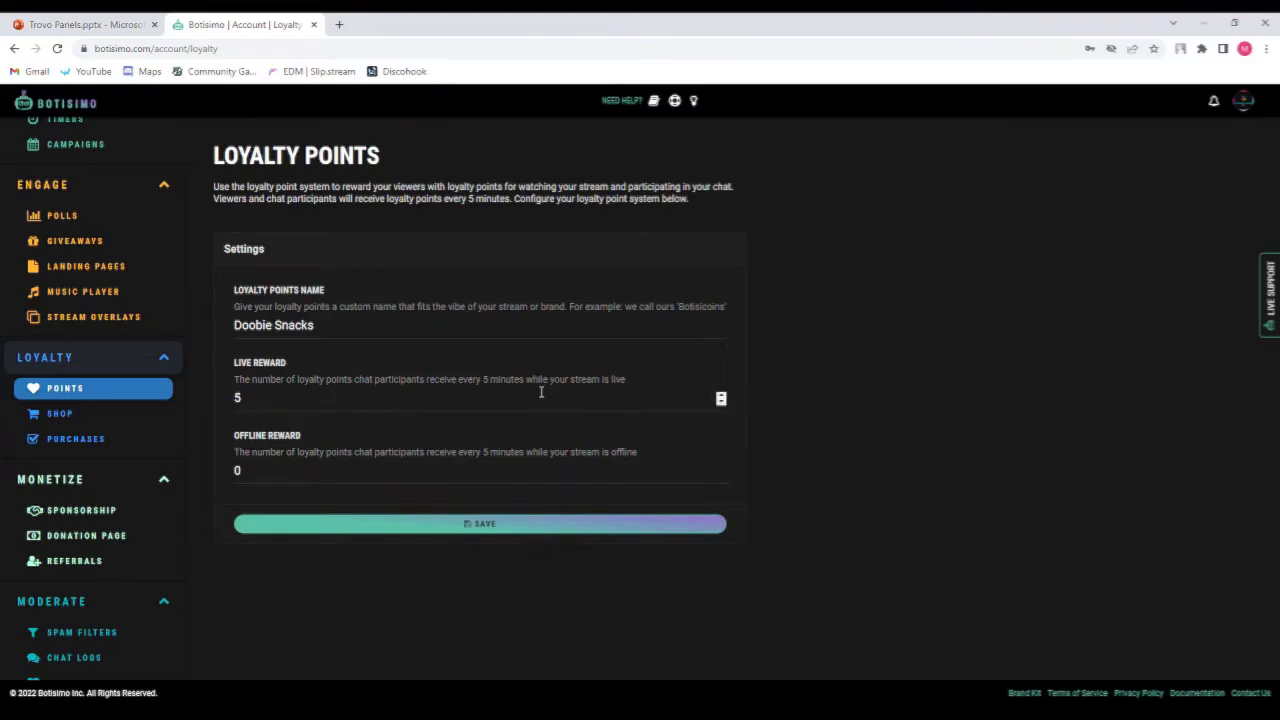
left_click_drag(256, 395, 236, 396)
type("20")
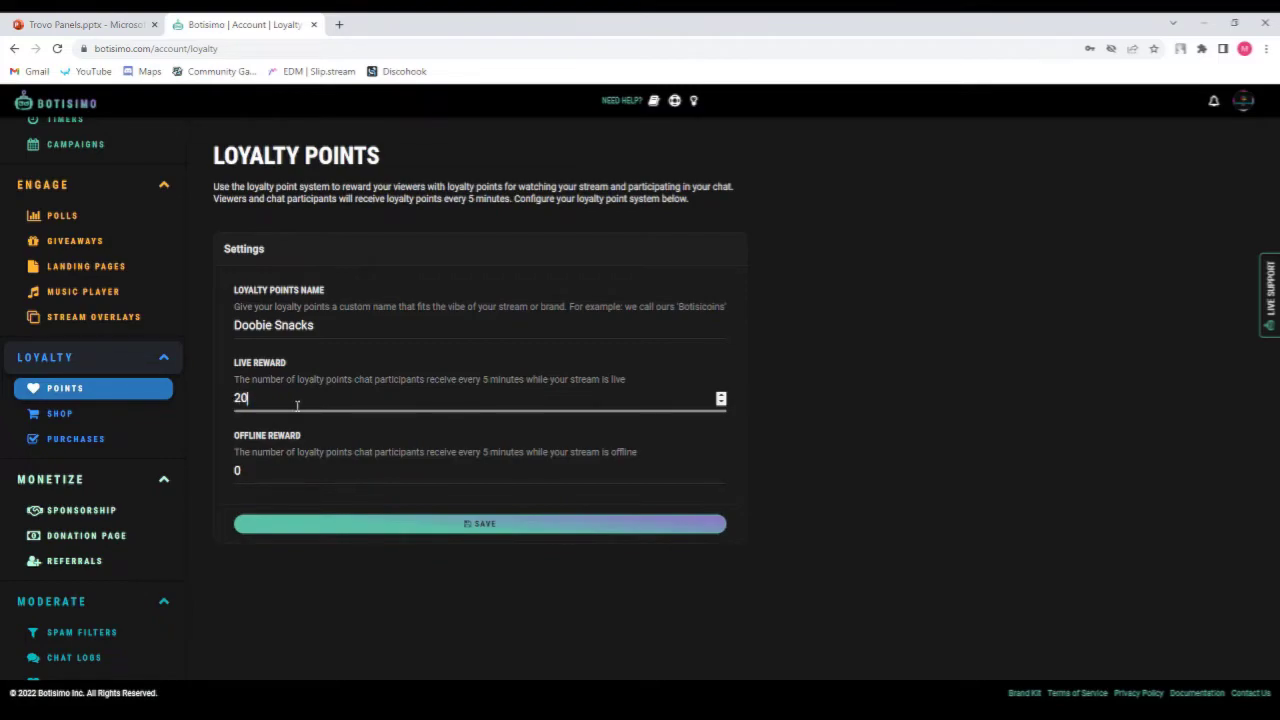
left_click(471, 526)
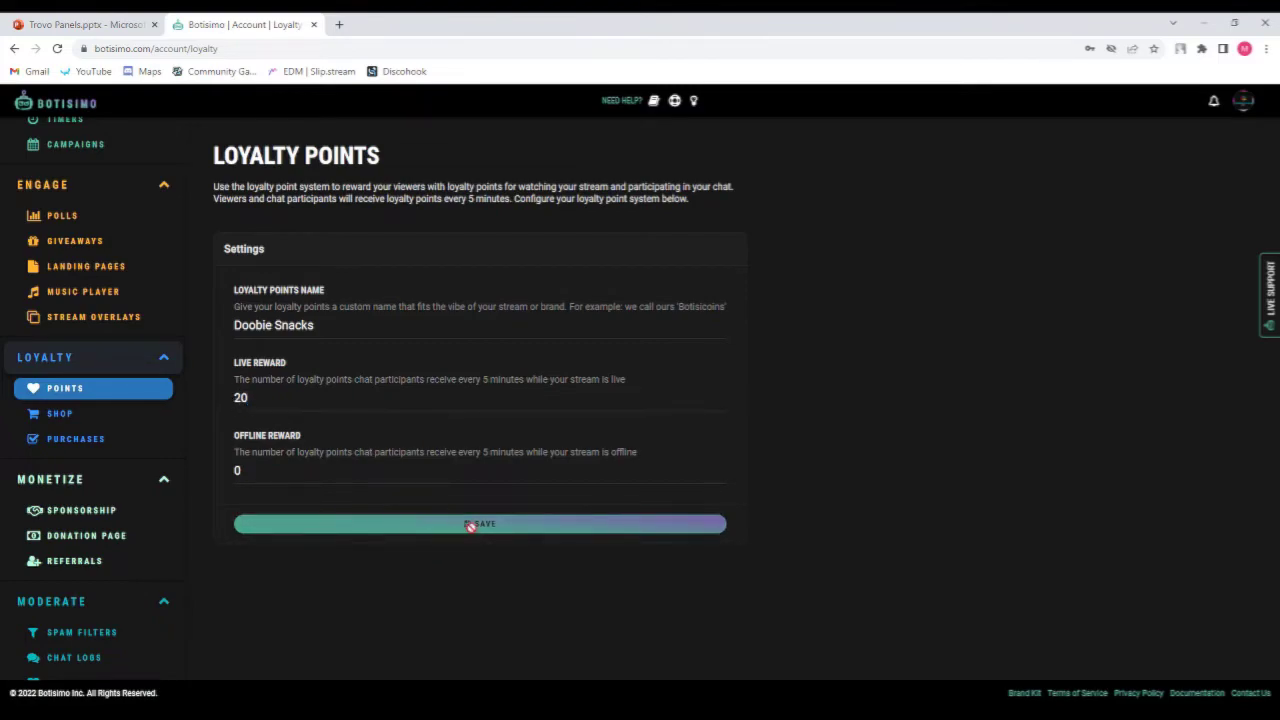
Look through the loyalty shop items, the purchases list and the donation page settings.
left_click(102, 415)
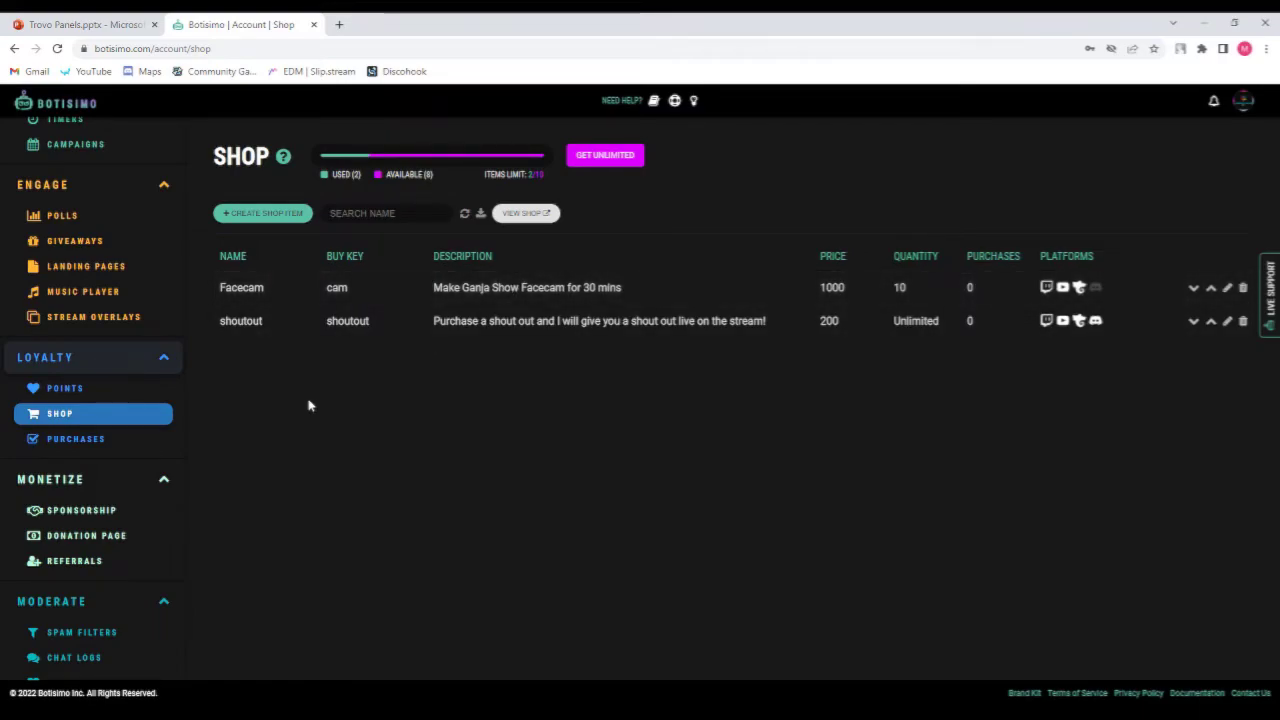
left_click(80, 441)
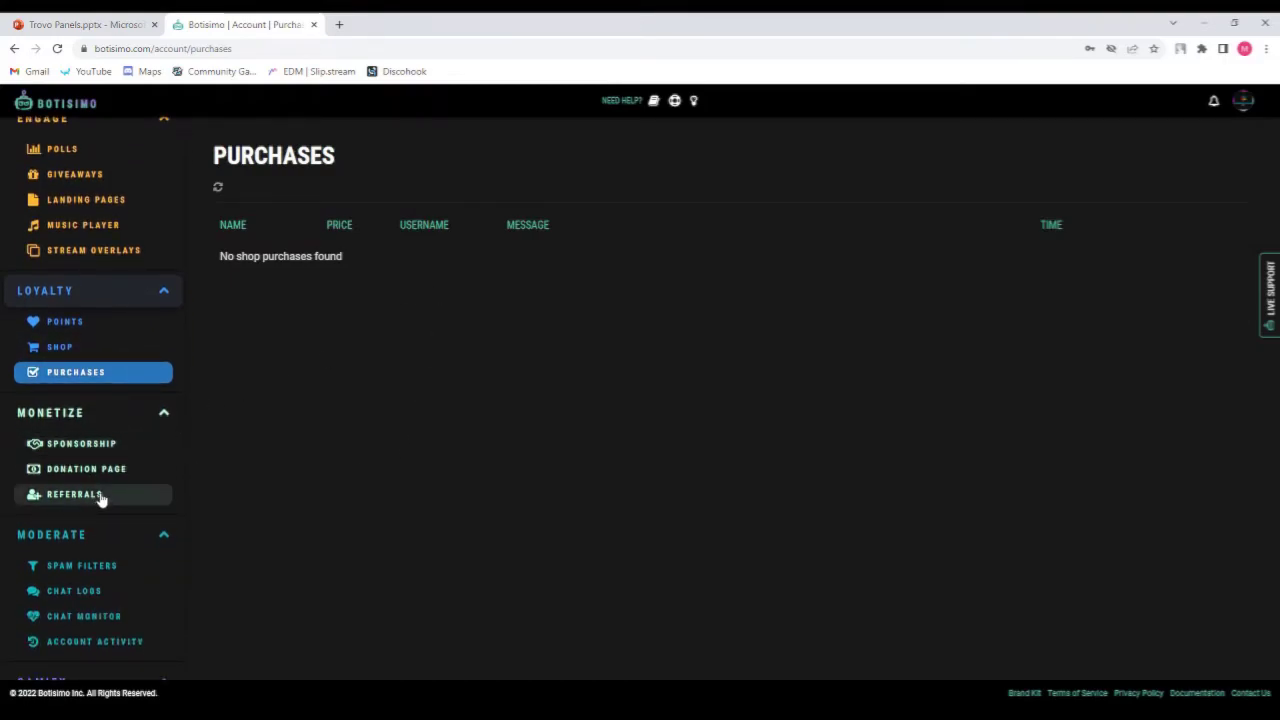
left_click(108, 480)
scroll(108, 484, "down", 1)
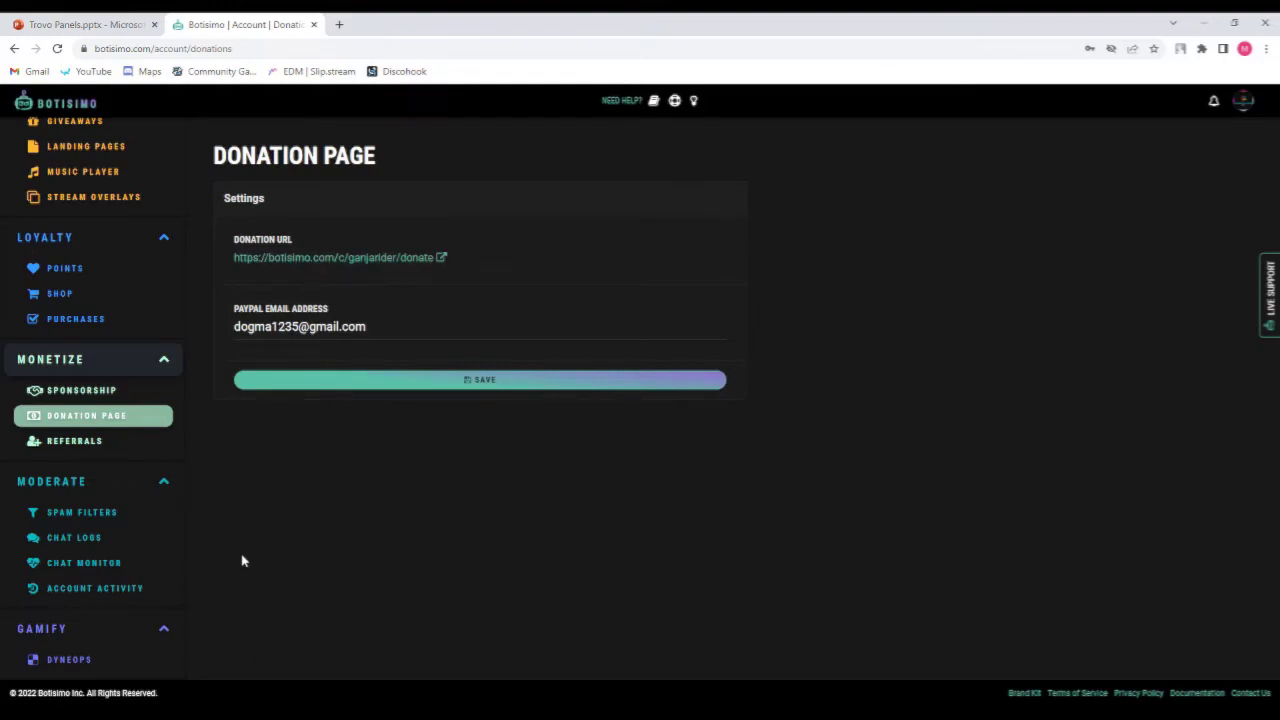
scroll(100, 510, "up", 4)
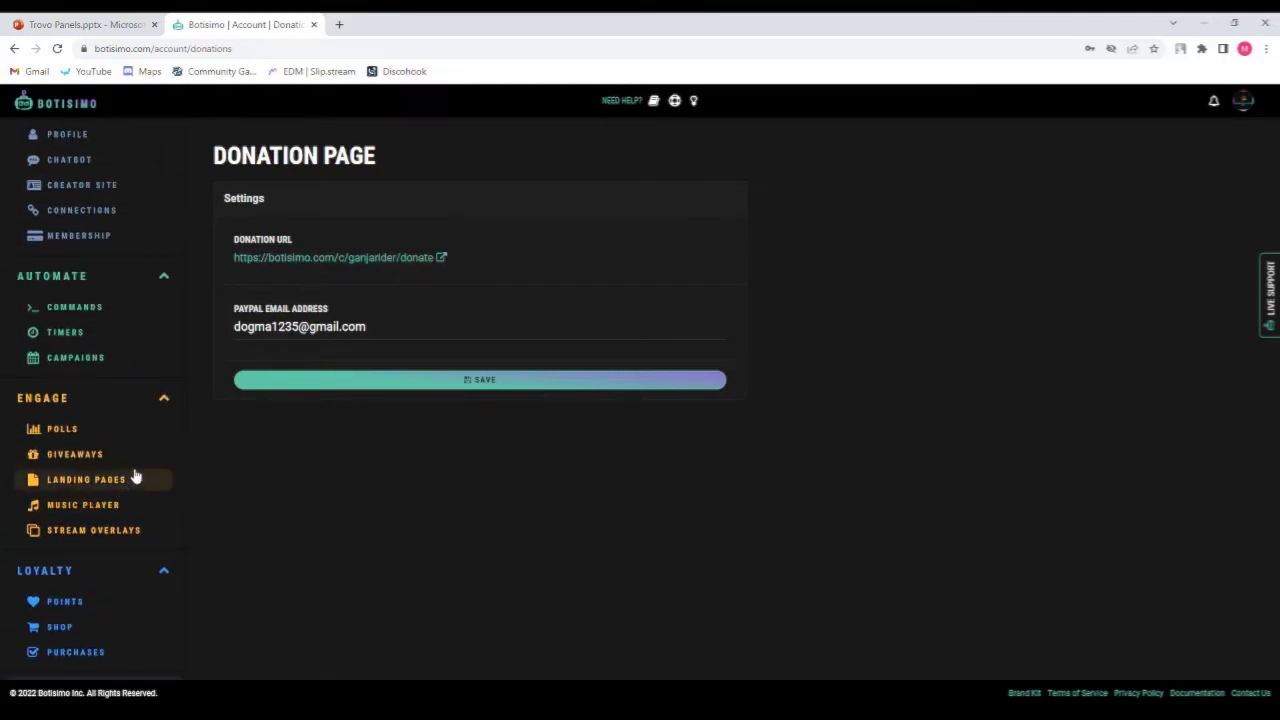
Open the creator site settings and visit the public creator site to view its donate and shop sections.
left_click(112, 482)
scroll(100, 380, "up", 2)
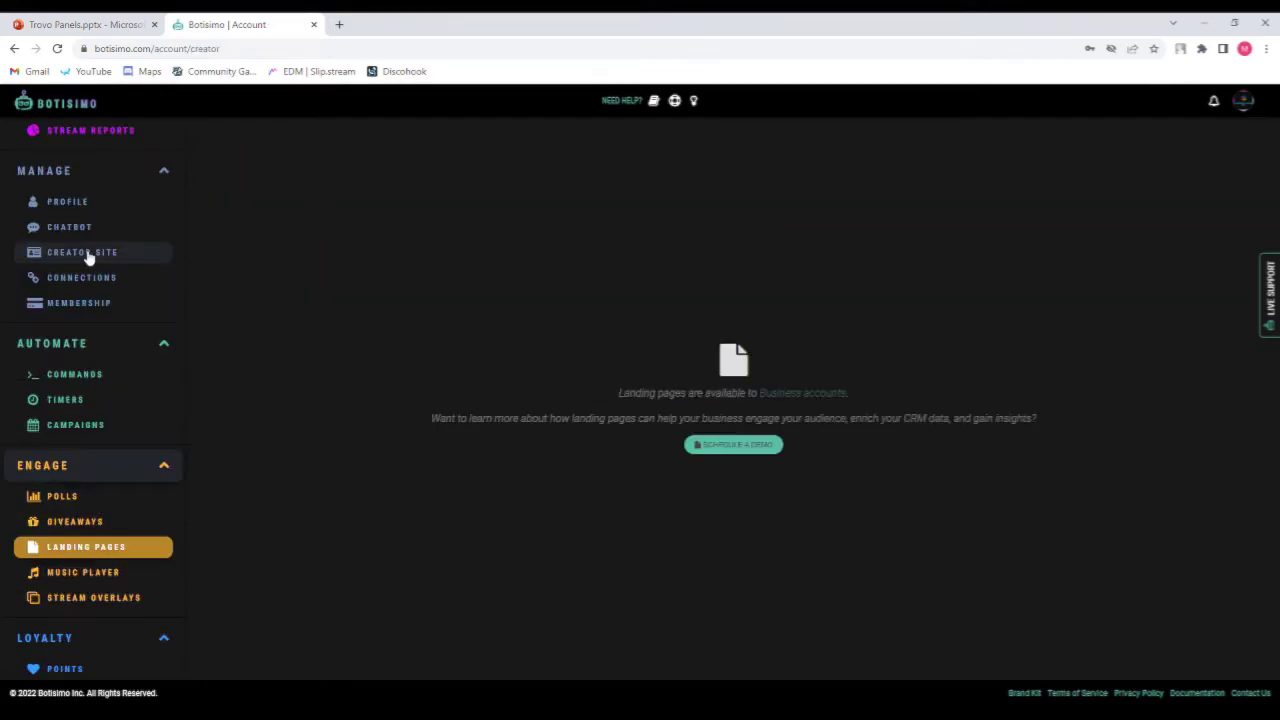
left_click(86, 252)
scroll(88, 257, "up", 1)
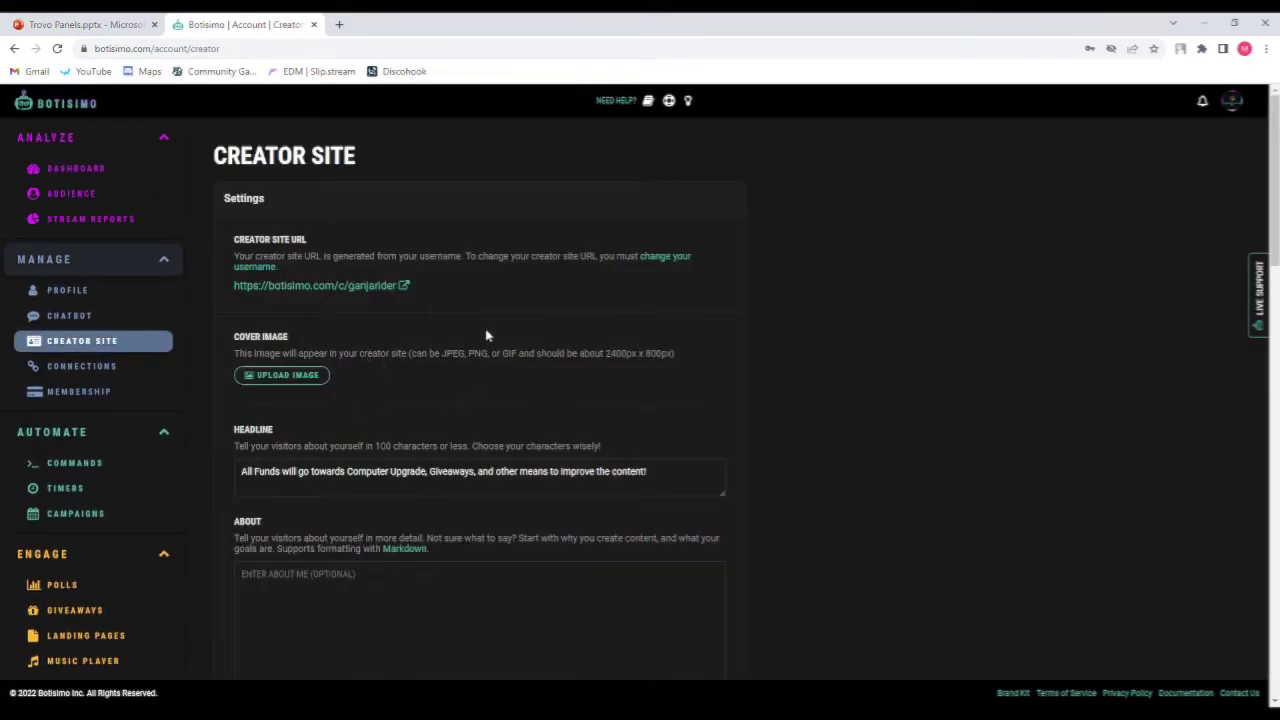
scroll(487, 334, "down", 3)
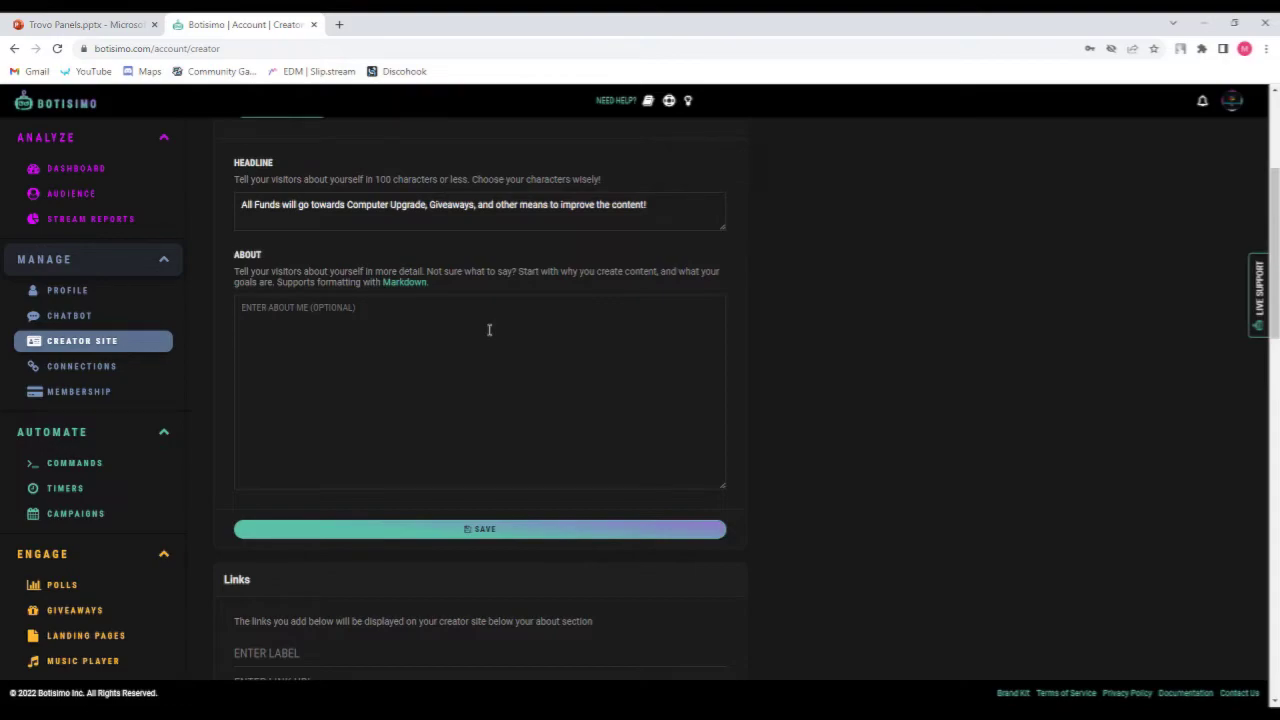
scroll(487, 334, "up", 3)
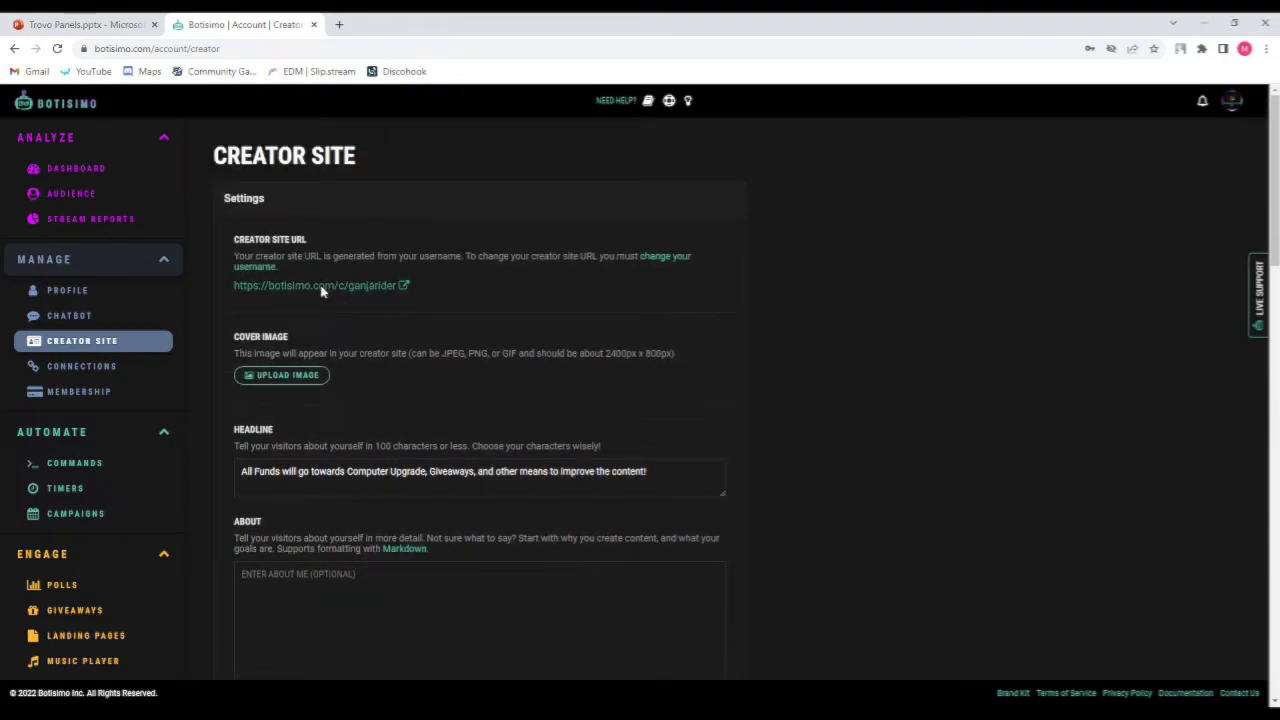
left_click(322, 288)
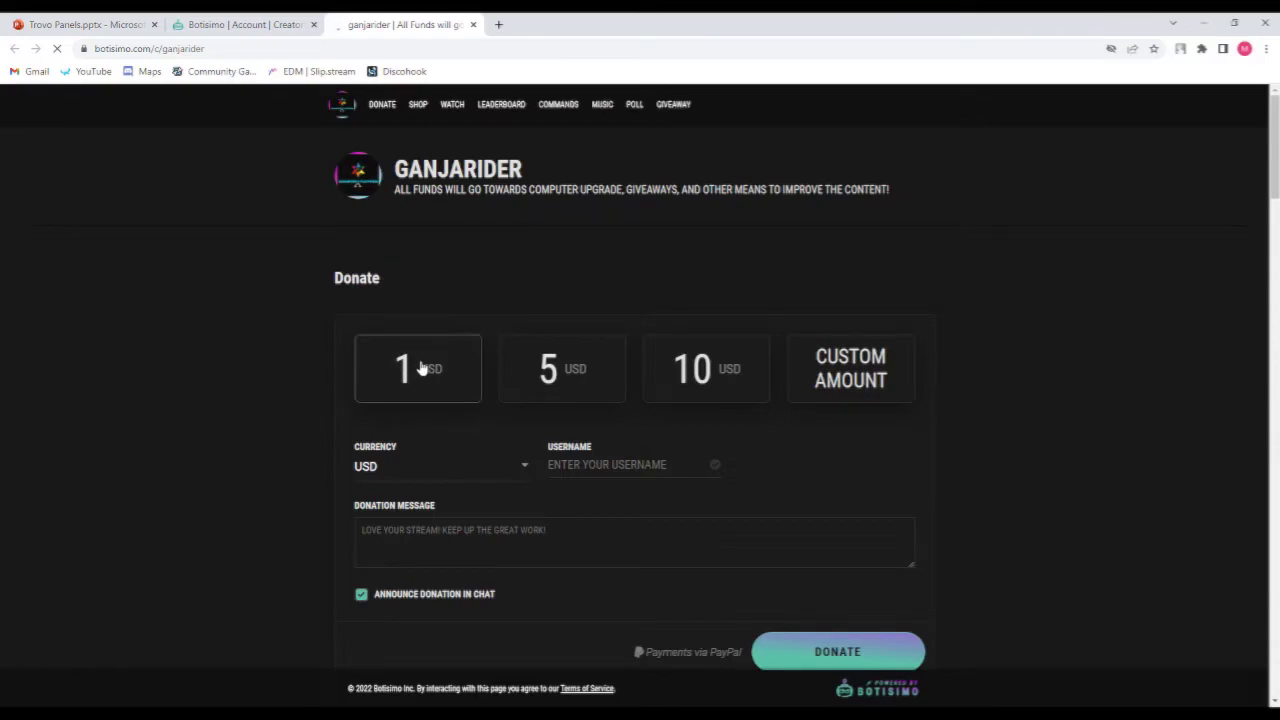
scroll(795, 437, "down", 3)
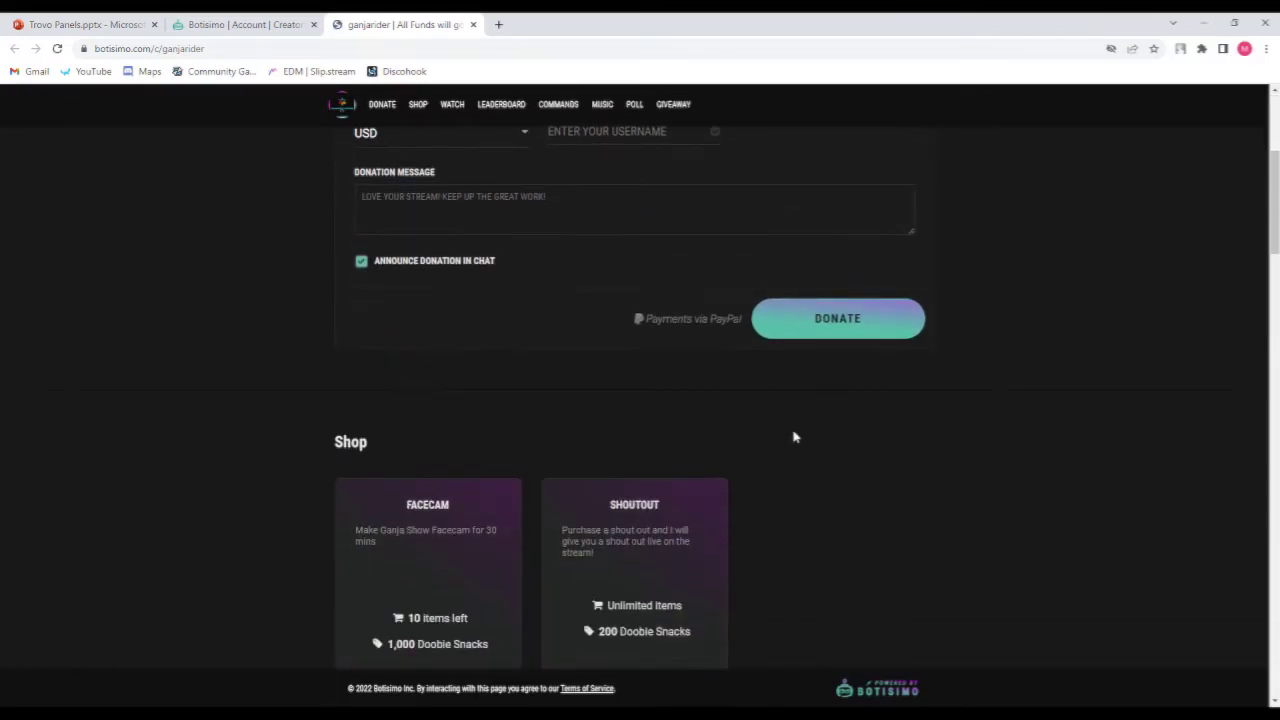